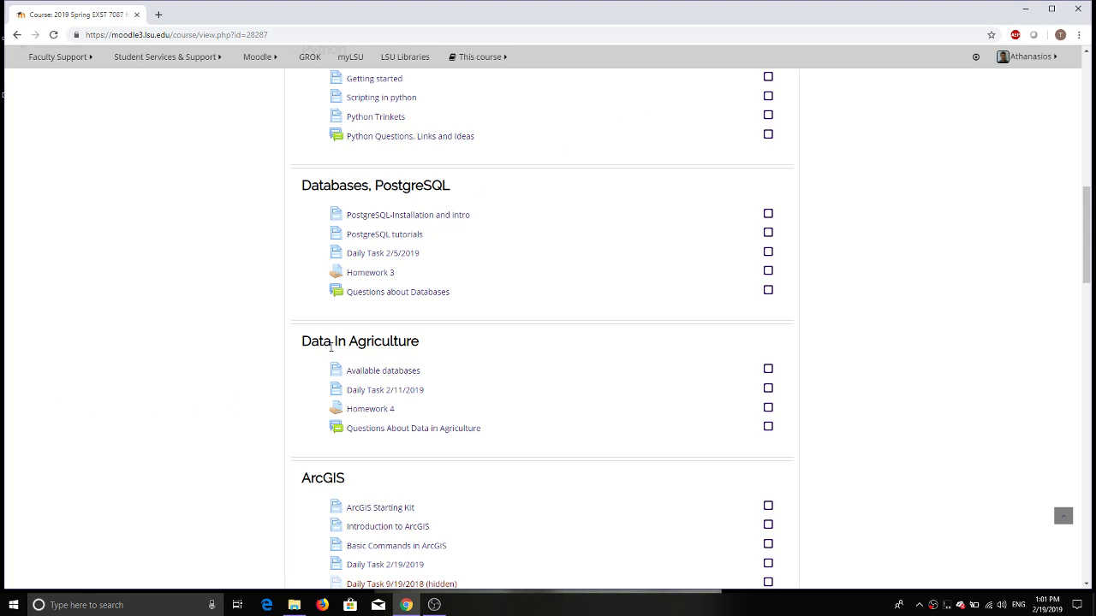
# Step: Scroll to the course's ArcGIS section and open the 'ArcGIS Starting Kit' page
pyautogui.scroll(-2, 330, 346)
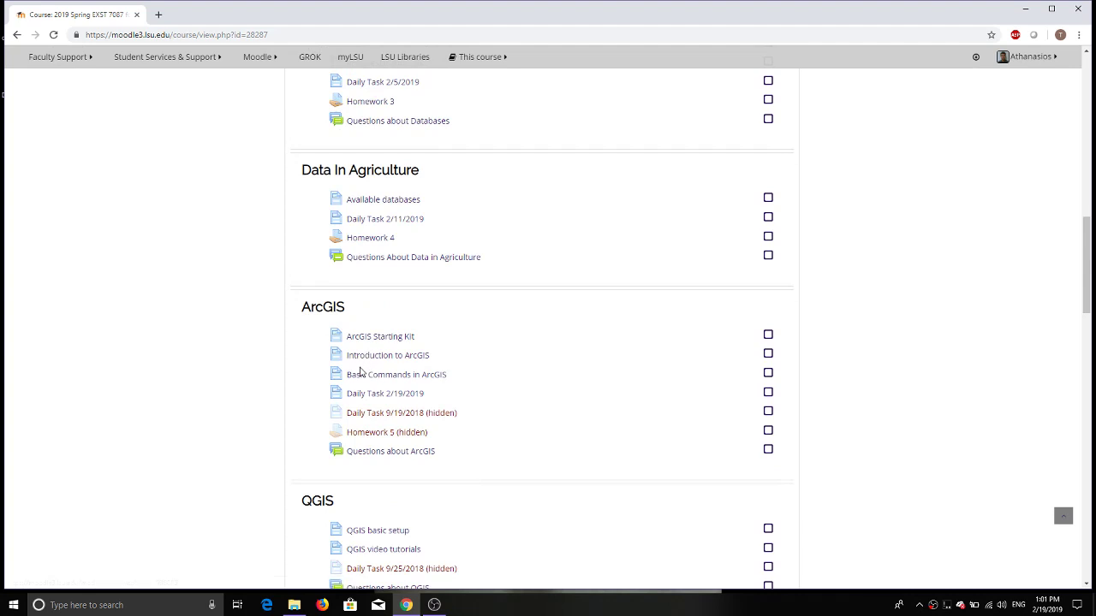
pyautogui.click(377, 339)
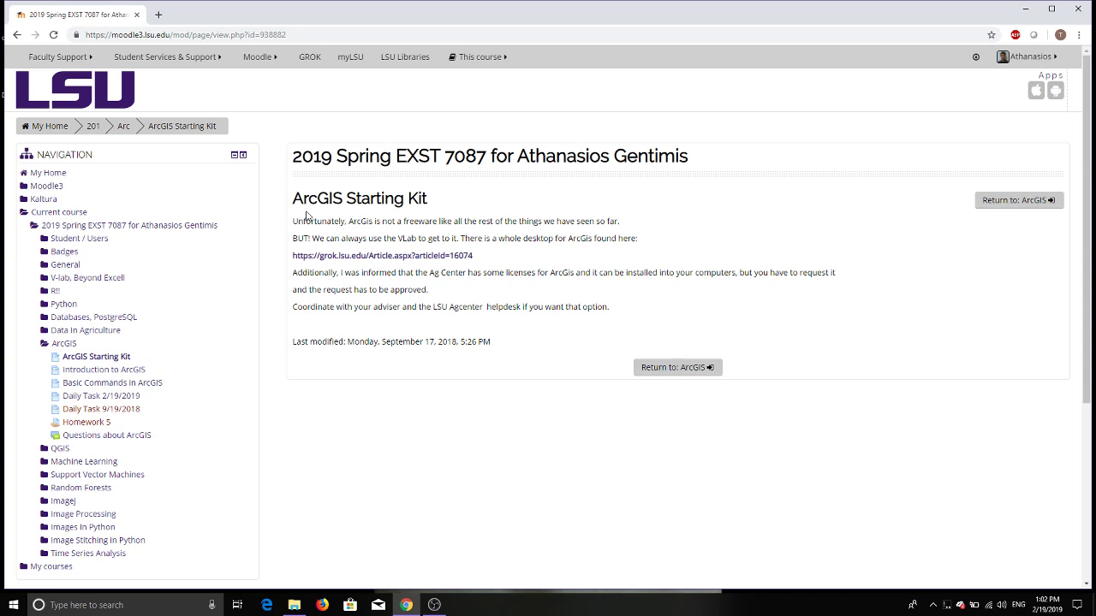
# Step: From the course page, open 'Introduction to ArcGIS' and browse its embedded tutorial videos
pyautogui.click(15, 36)
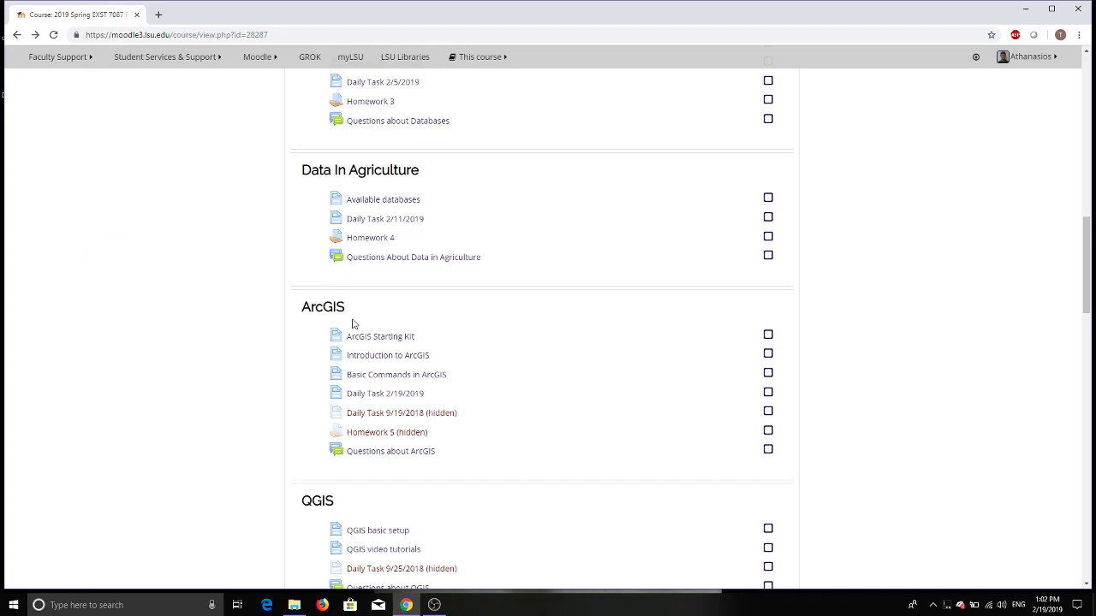
pyautogui.click(359, 356)
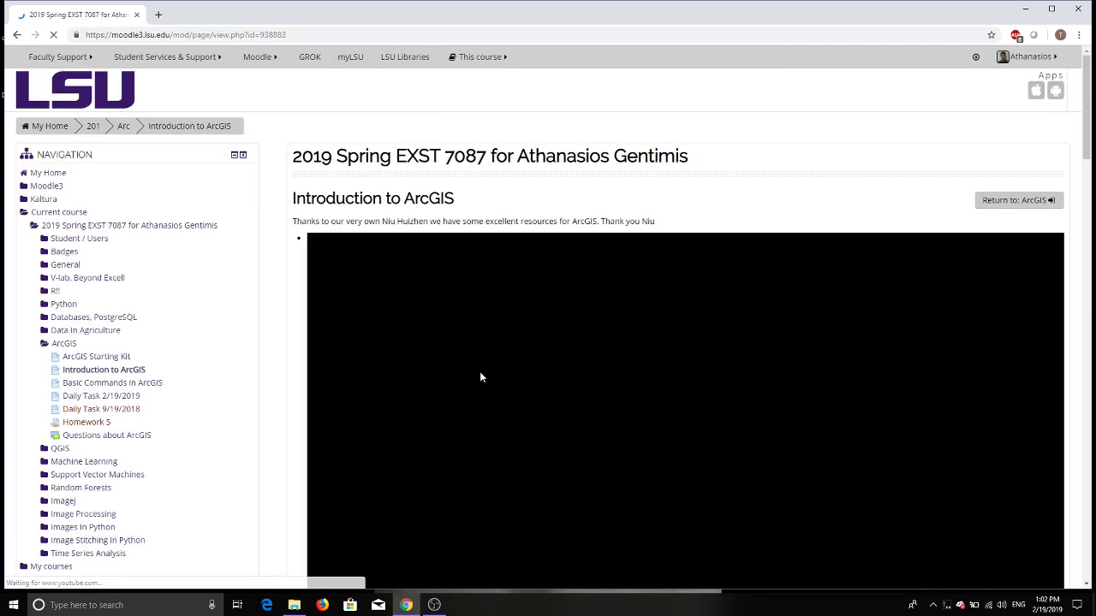
pyautogui.scroll(-12, 480, 377)
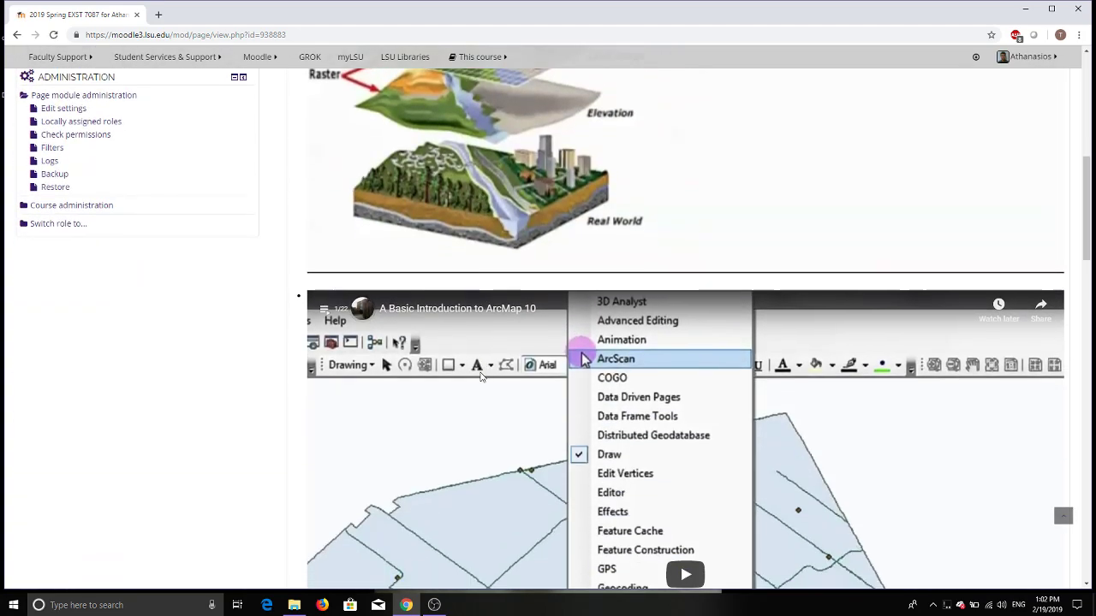
pyautogui.scroll(-15, 480, 377)
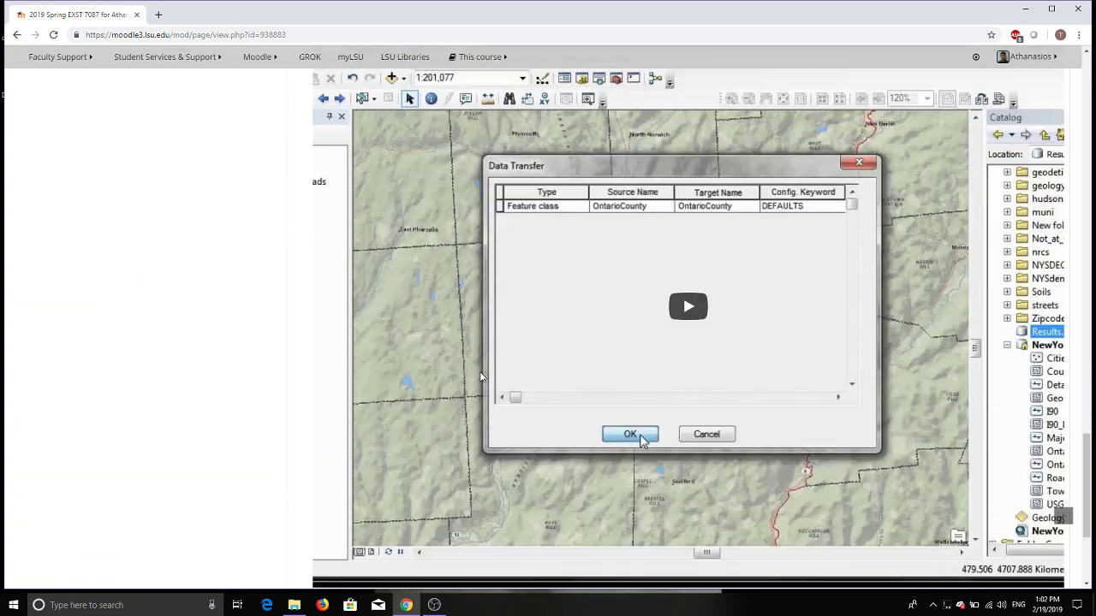
pyautogui.scroll(10, 480, 376)
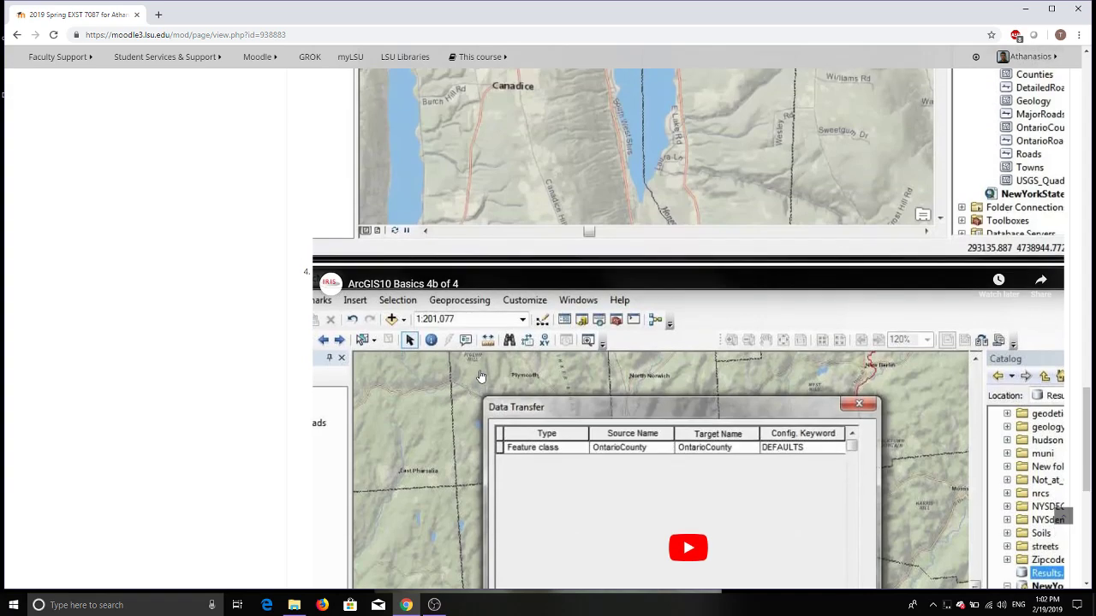
pyautogui.scroll(15, 480, 377)
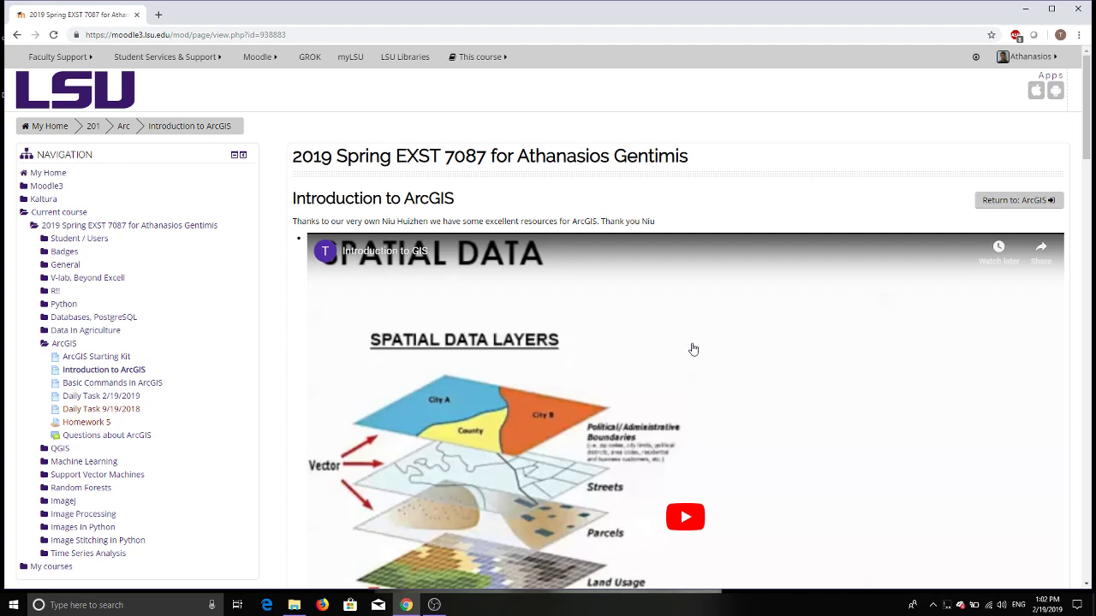
pyautogui.scroll(-1, 692, 347)
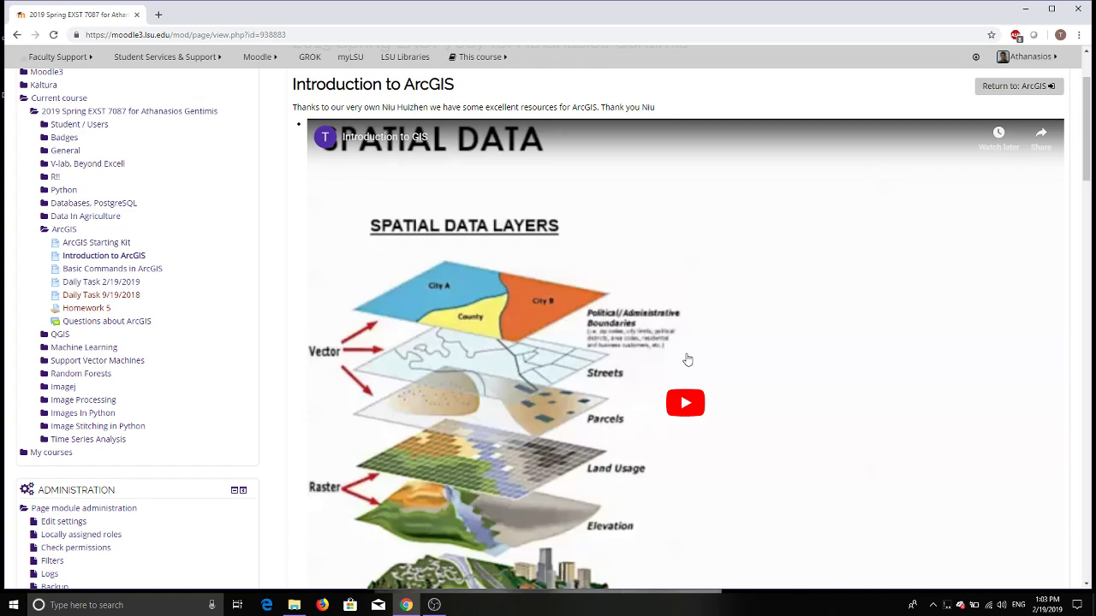
# Step: Open 'Basic Commands in ArcGIS', scroll through it, then go back to the course listing
pyautogui.click(16, 34)
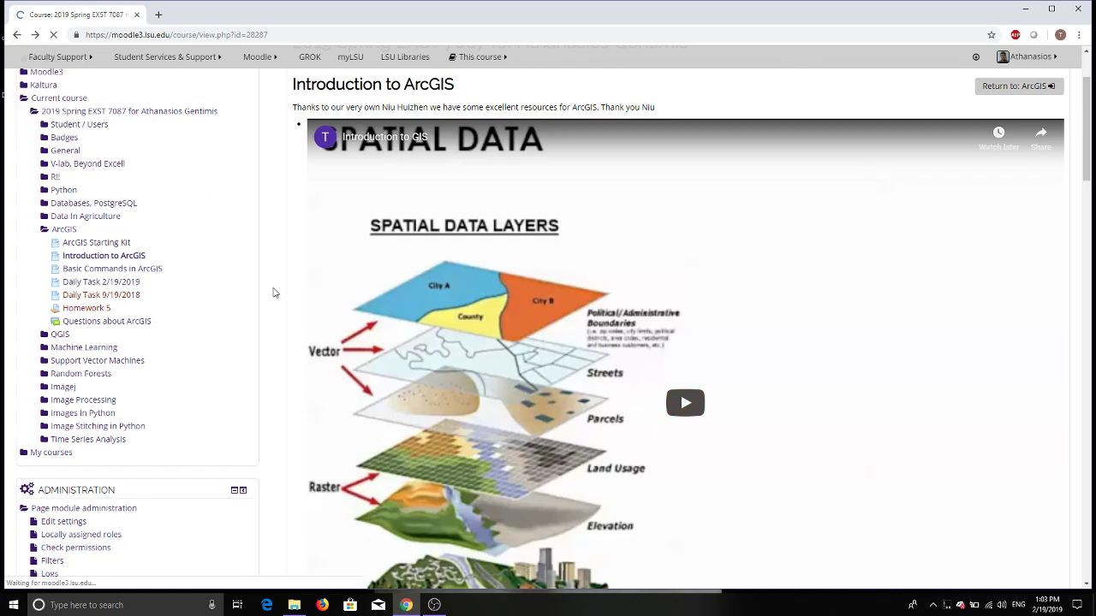
pyautogui.scroll(-1, 340, 349)
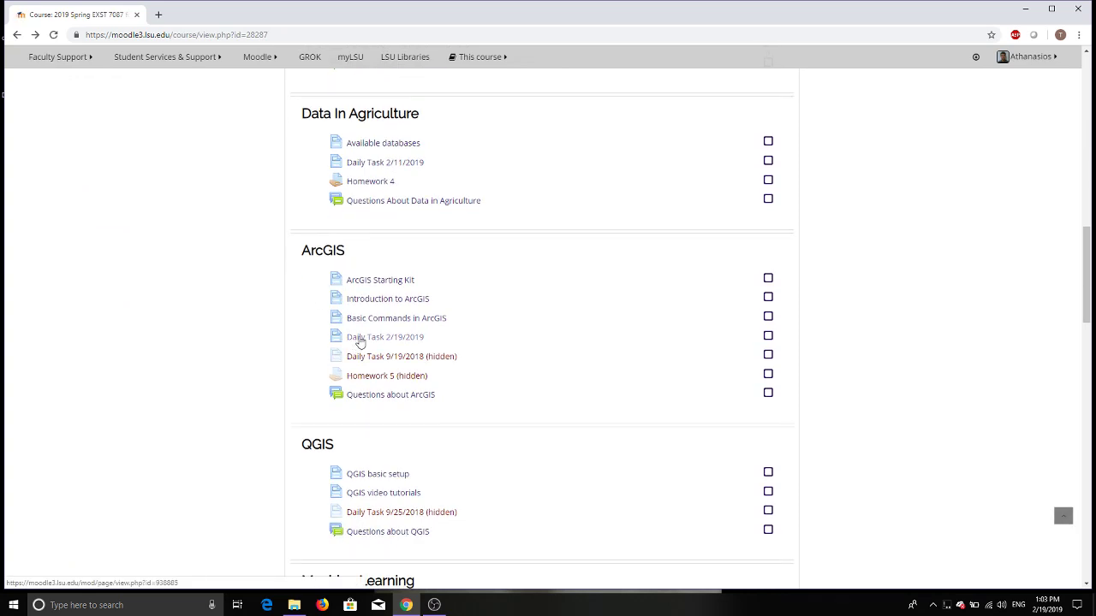
pyautogui.click(399, 320)
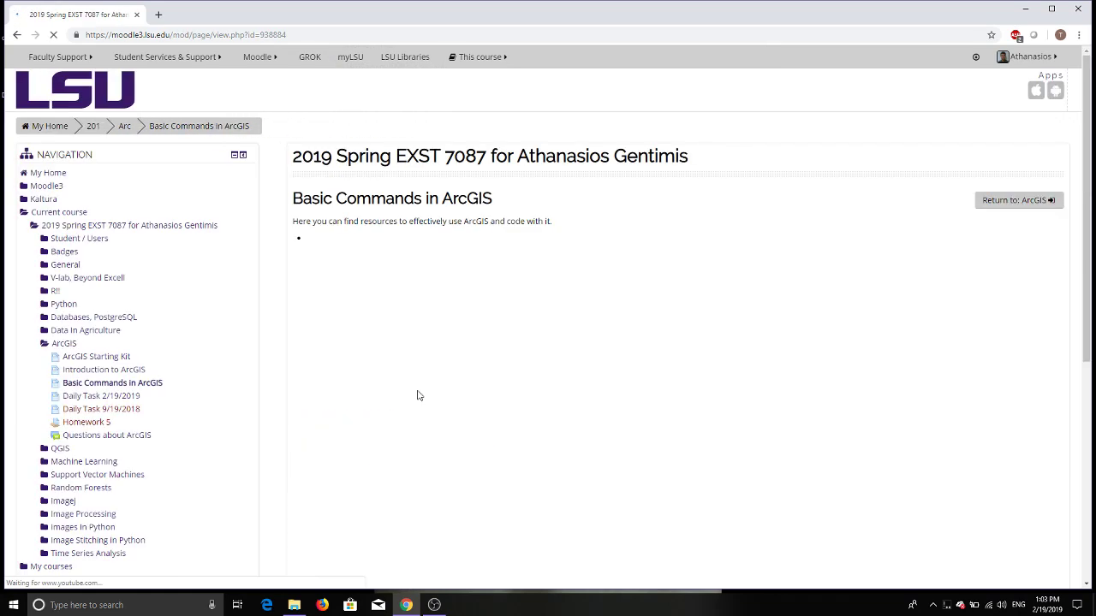
pyautogui.scroll(-2, 417, 395)
pyautogui.scroll(-3, 417, 394)
pyautogui.scroll(5, 417, 394)
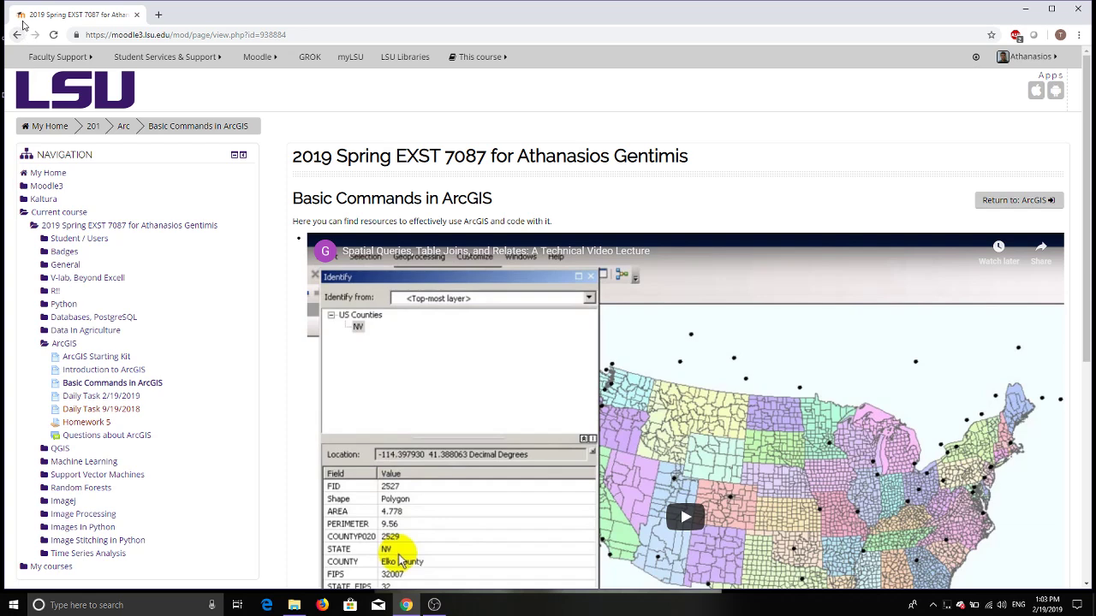
pyautogui.click(16, 36)
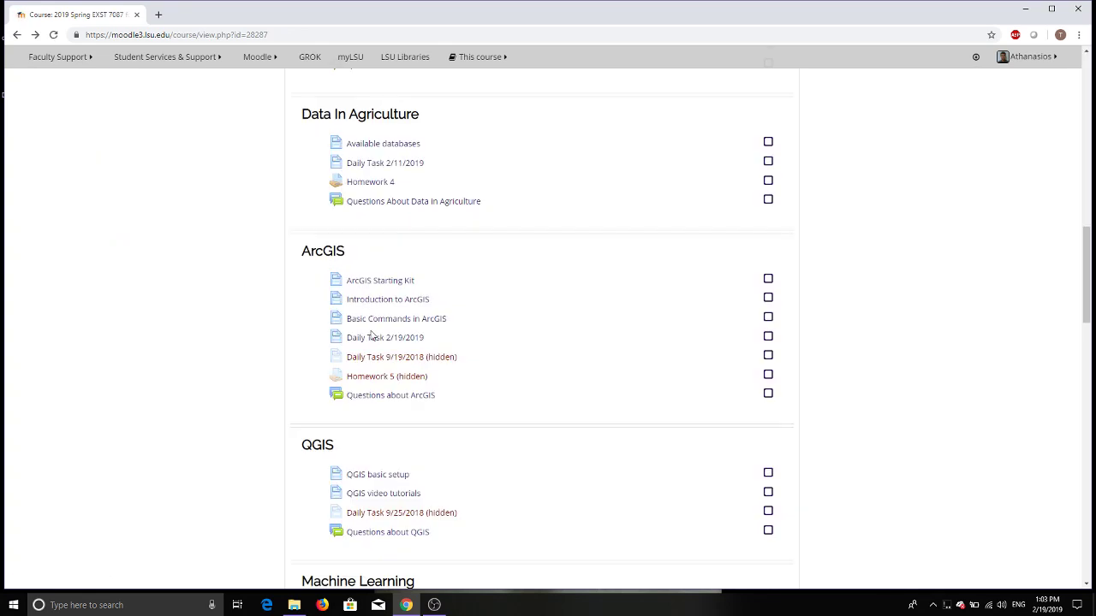
# Step: Read the 'Daily Task 2/19/2019' instructions, then close the Chrome window
pyautogui.click(370, 337)
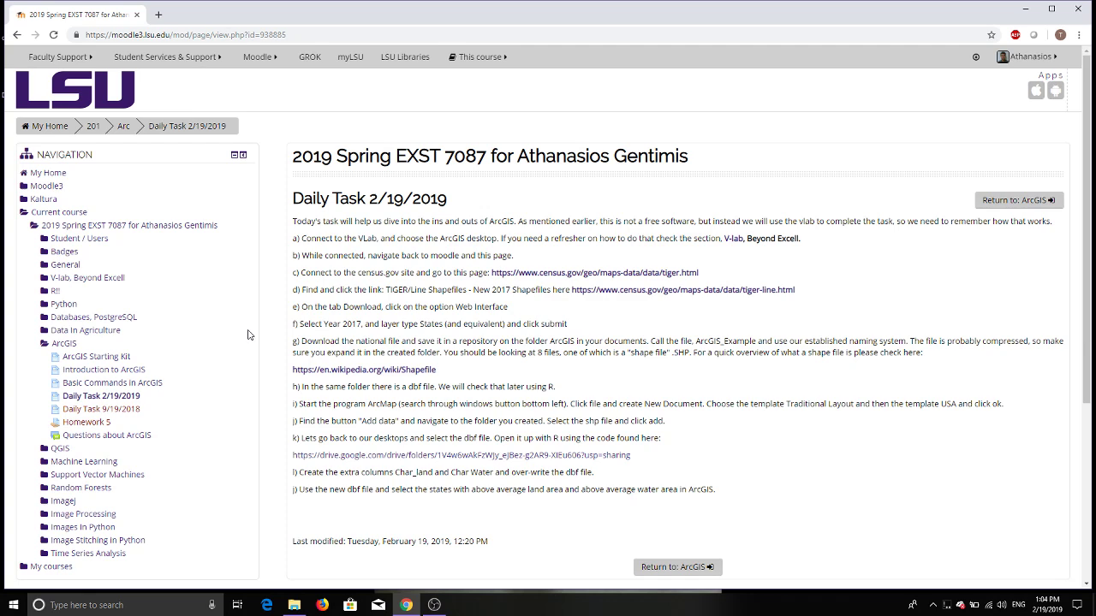
pyautogui.click(1080, 6)
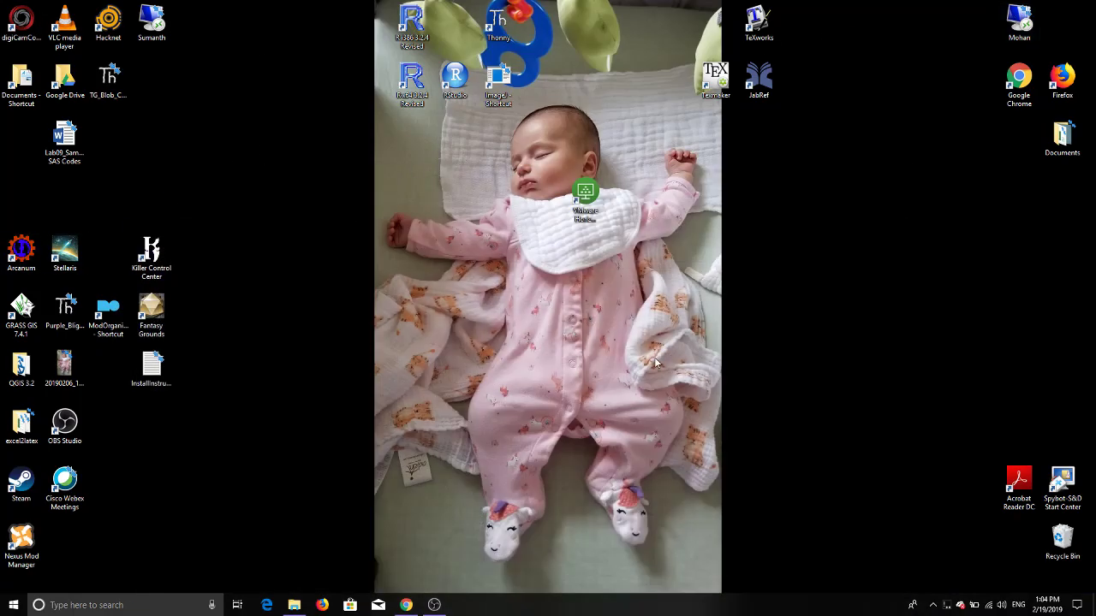
# Step: Launch VMware Horizon, log in to vlab2.lsu.edu with the account password, and start ArcGIS 10.6.0
pyautogui.click(591, 208)
pyautogui.doubleClick(590, 208)
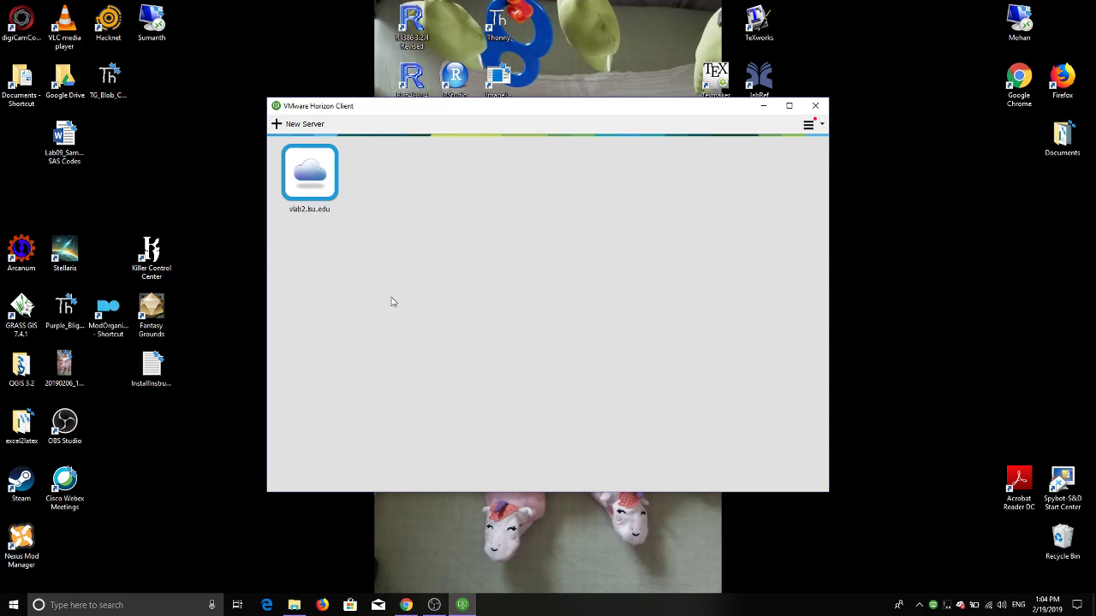
pyautogui.doubleClick(317, 192)
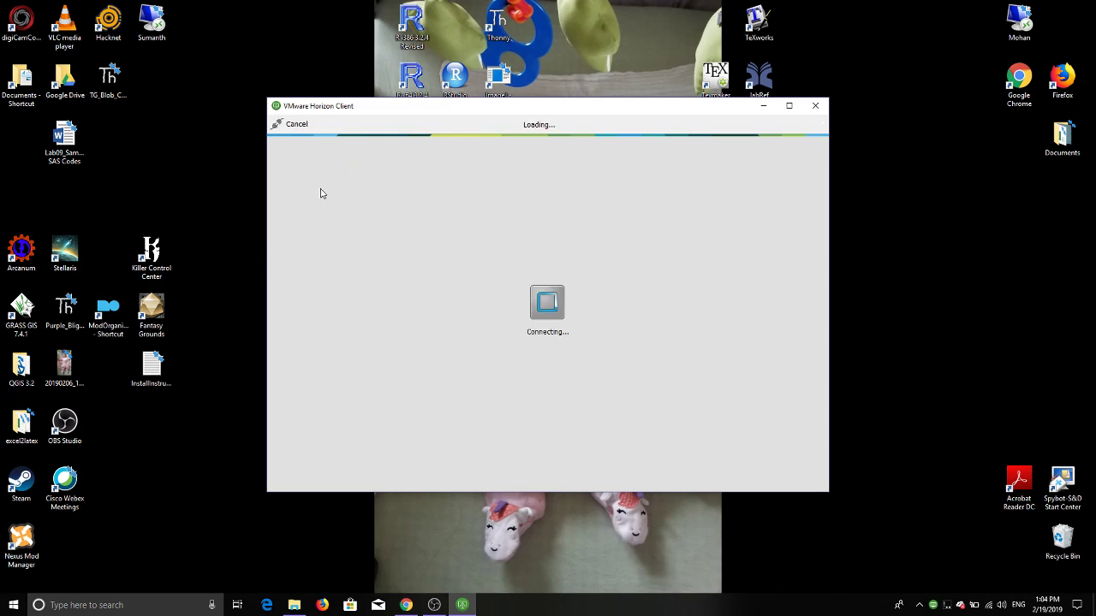
pyautogui.write('••••')
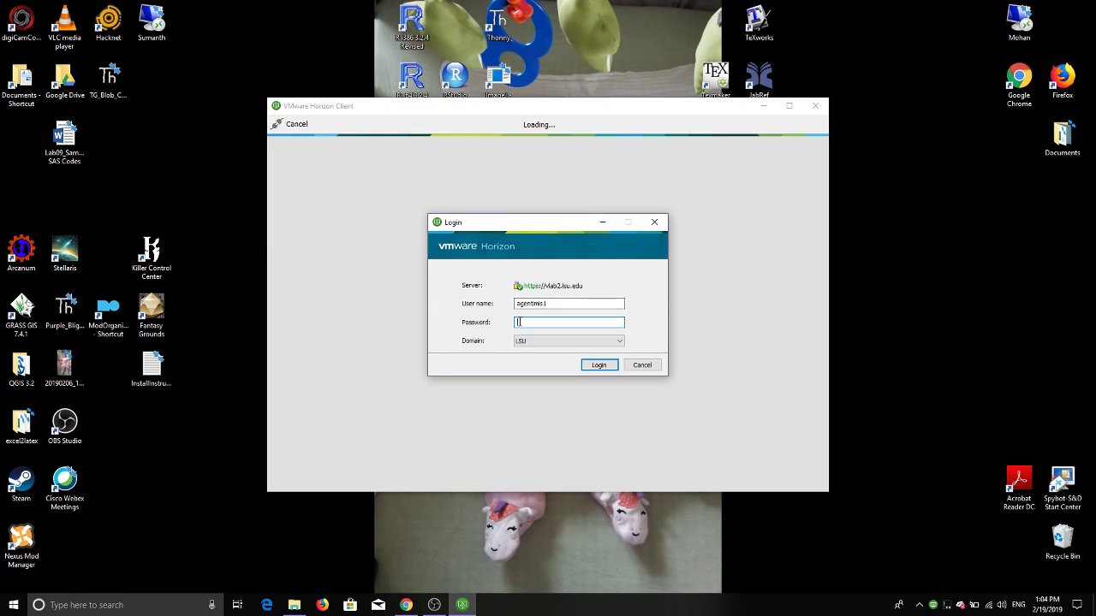
pyautogui.write('•••••••')
pyautogui.press('Return')
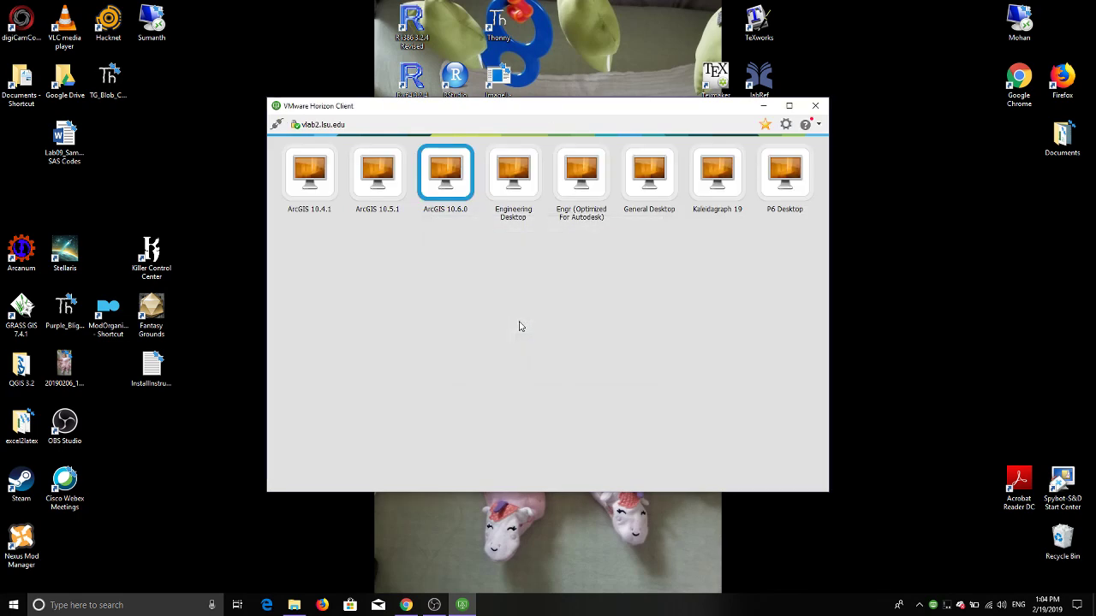
pyautogui.doubleClick(446, 179)
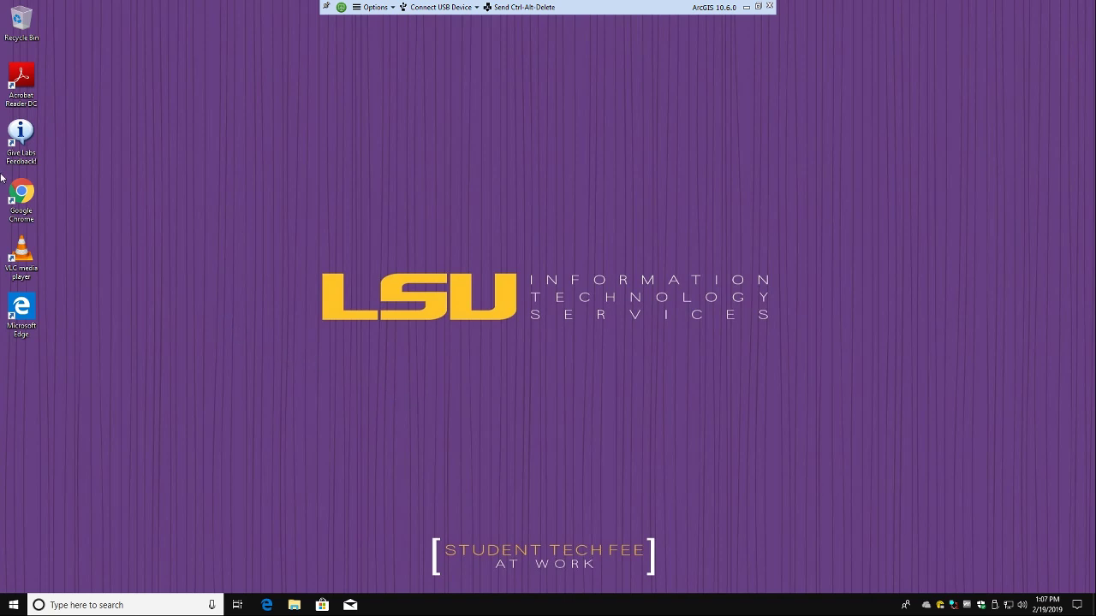
# Step: In the remote desktop's Chrome, search the address bar for 'moodle lsu'
pyautogui.click(21, 199)
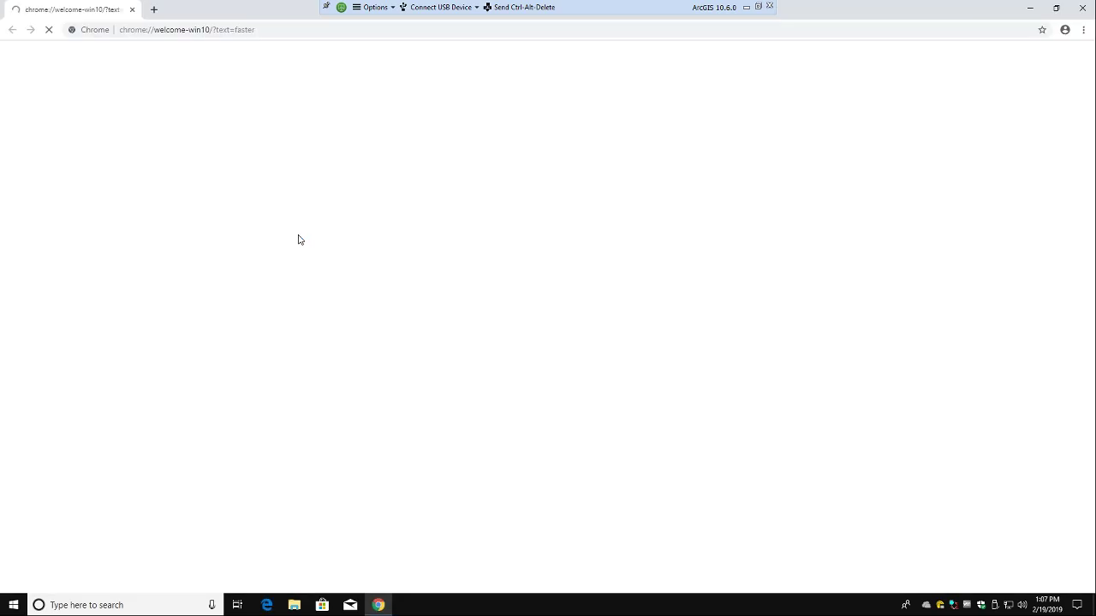
pyautogui.click(249, 30)
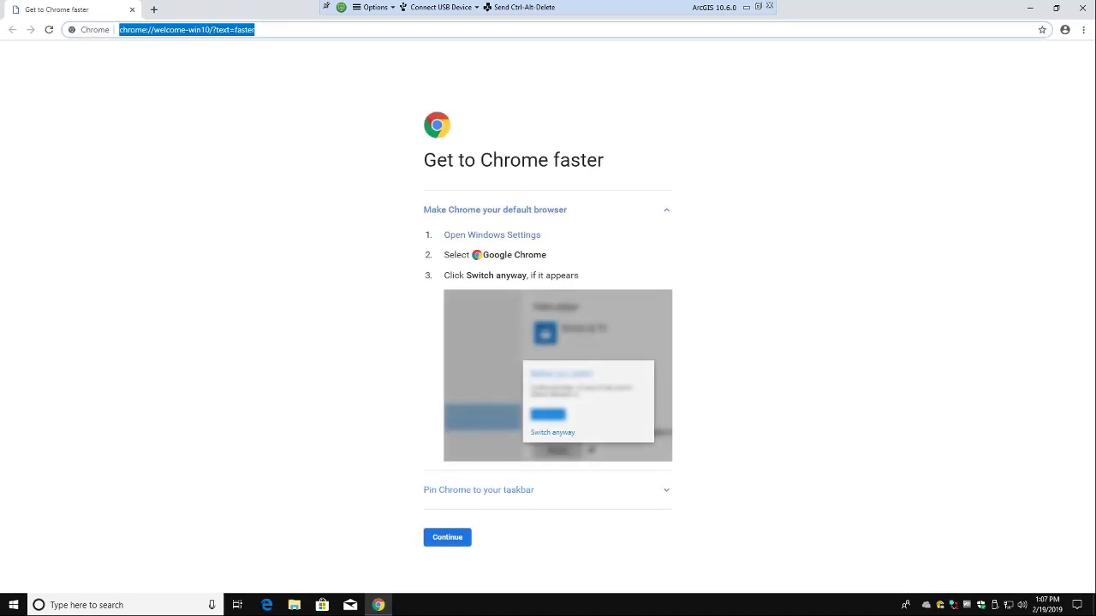
pyautogui.write('moodle lsiu')
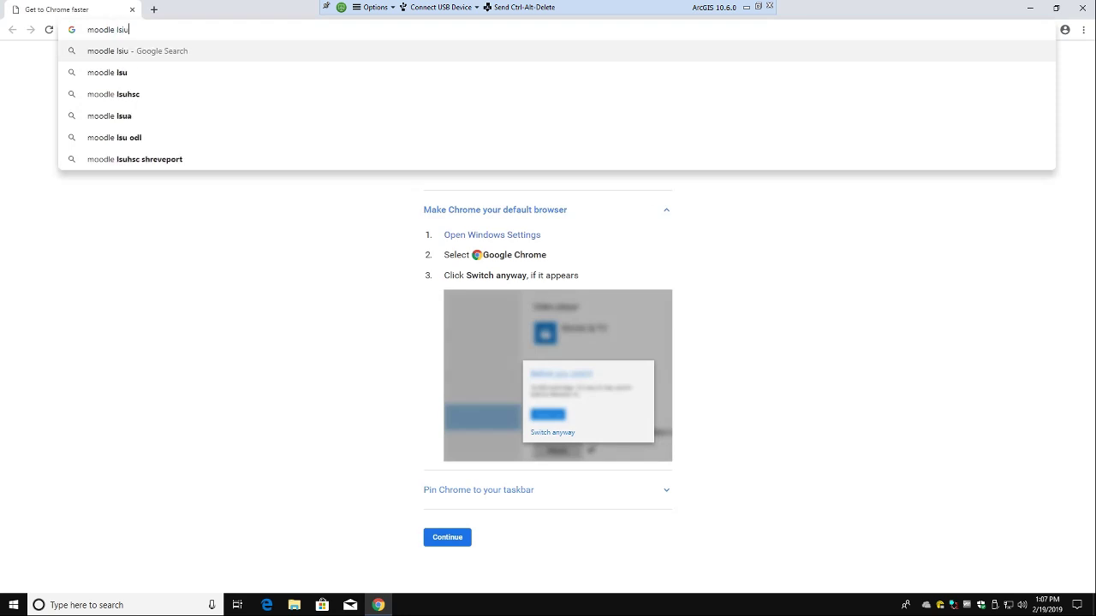
pyautogui.press('BackSpace')
pyautogui.press('BackSpace')
pyautogui.write('u')
pyautogui.press('Return')
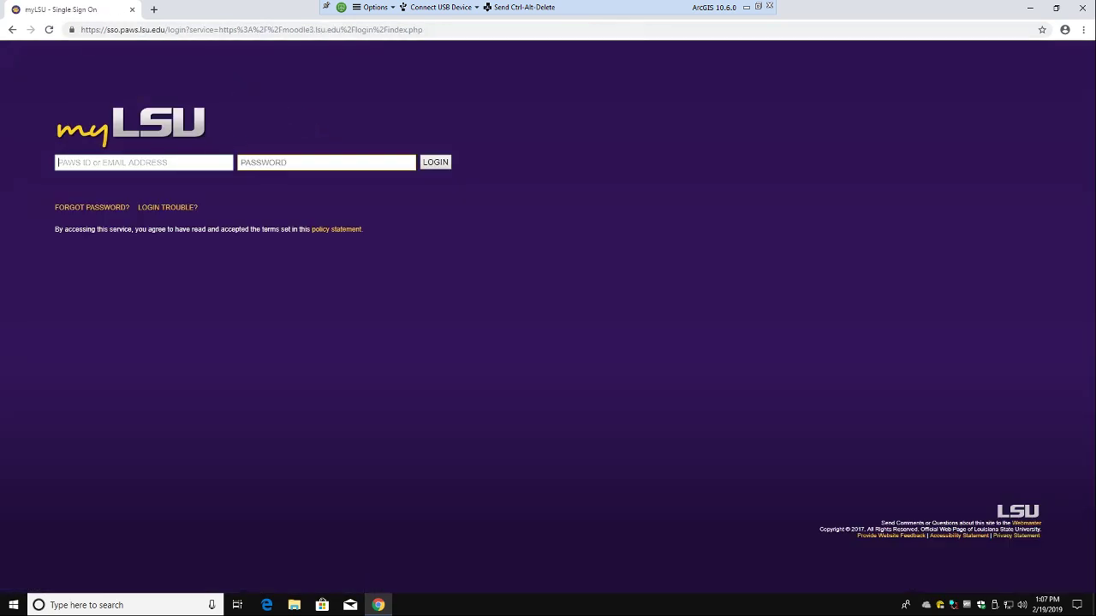
# Step: Sign in to myLSU with the user ID and password, then open the 2019 Spring EXST 7087 course
pyautogui.press('Tab')
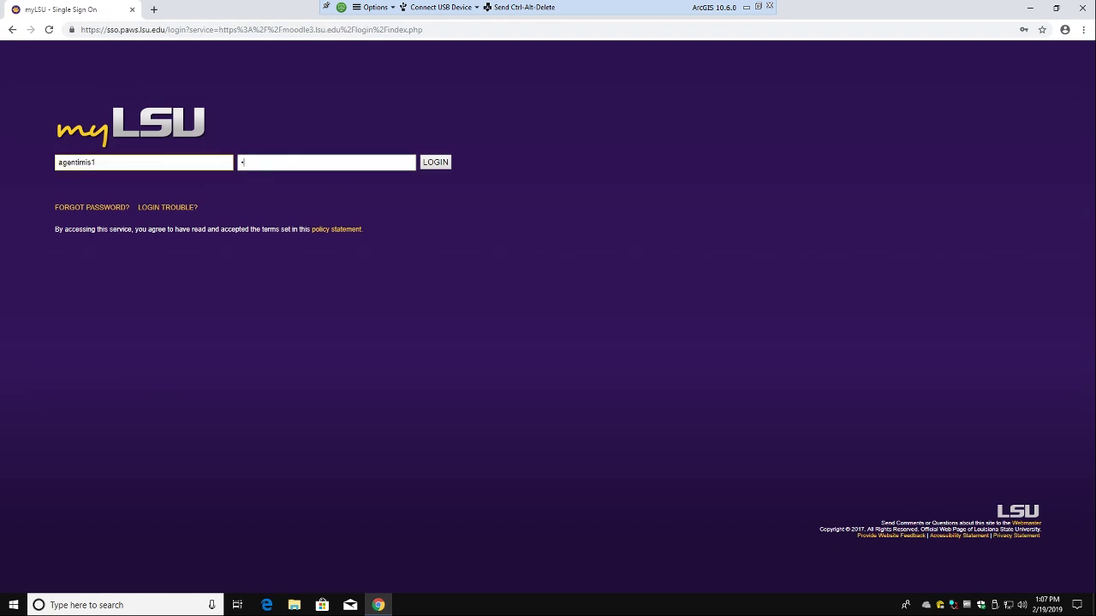
pyautogui.press('Return')
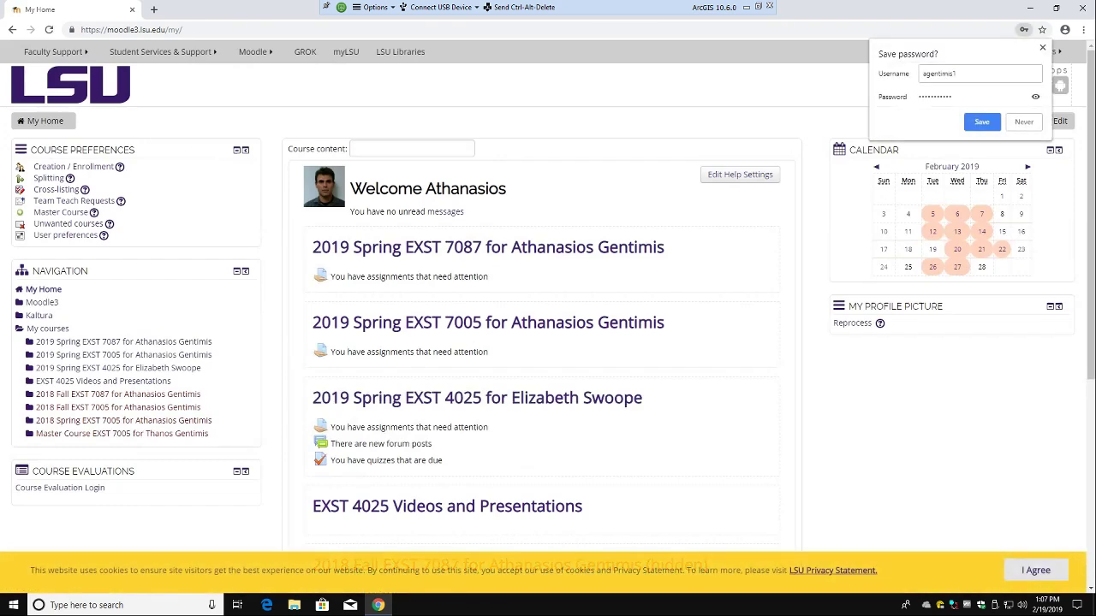
pyautogui.click(440, 250)
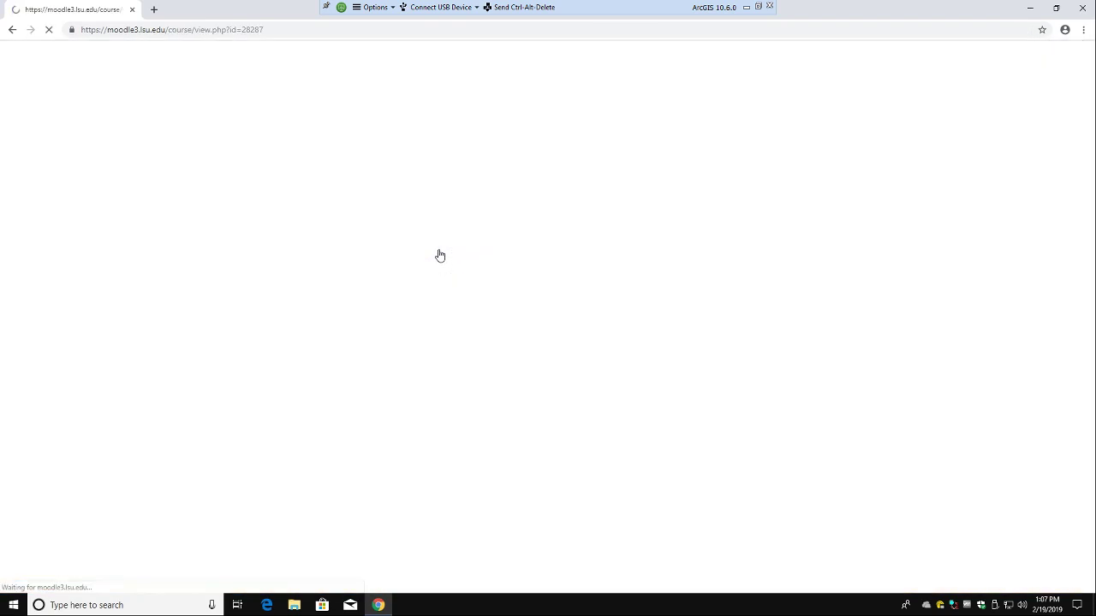
pyautogui.scroll(-9, 398, 304)
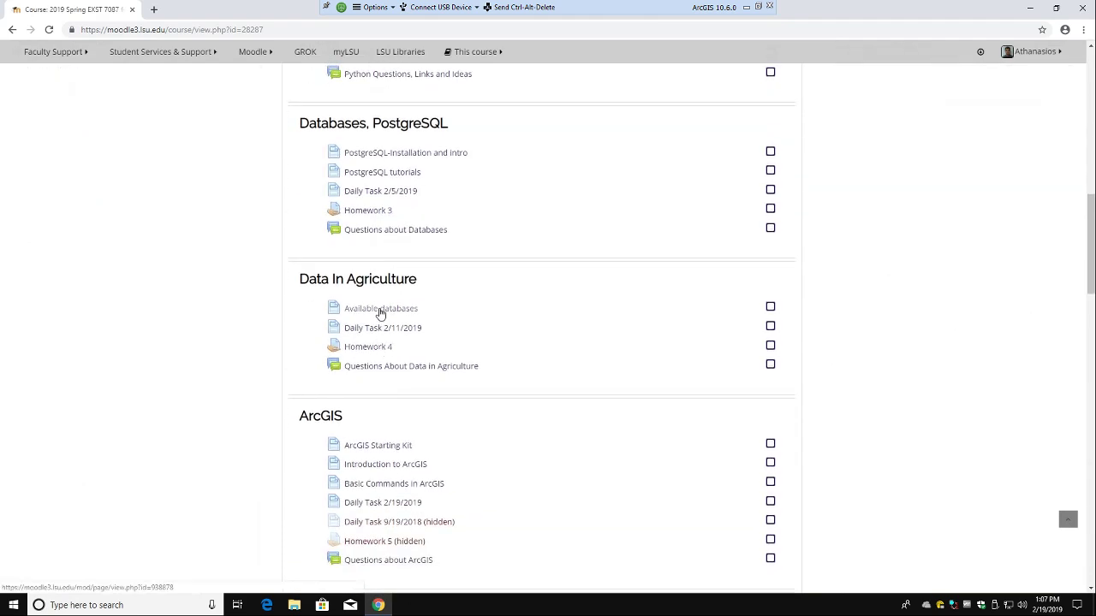
# Step: Open the Daily Task 2/19/2019 page and follow its link to the Census TIGER Products page
pyautogui.scroll(-1, 402, 410)
pyautogui.click(390, 446)
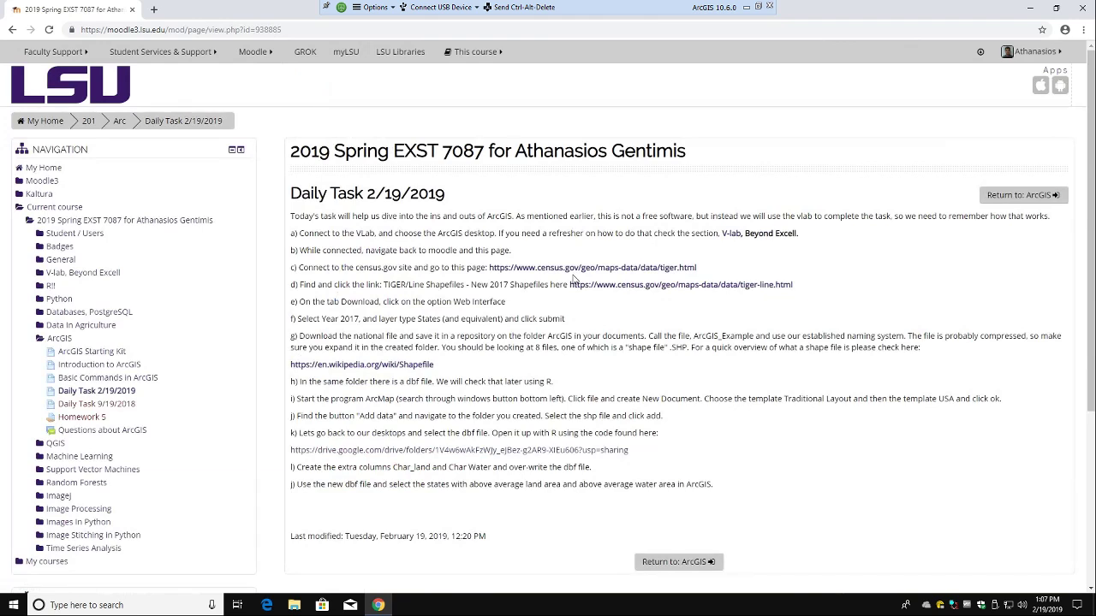
pyautogui.click(574, 270)
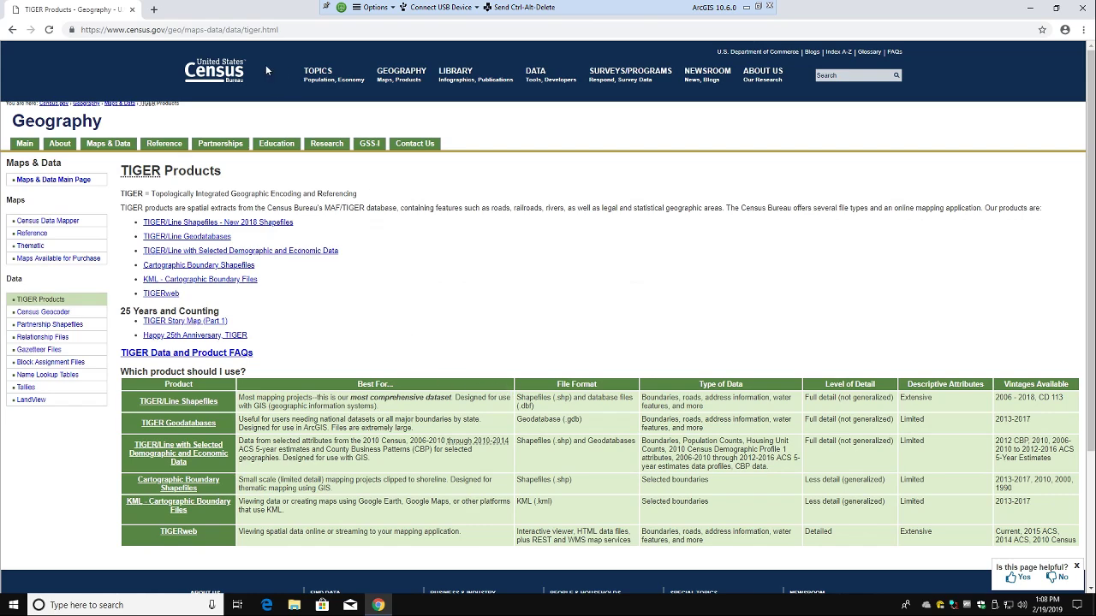
# Step: Open the TIGER/Line Shapefiles page from TIGER Products
pyautogui.click(170, 225)
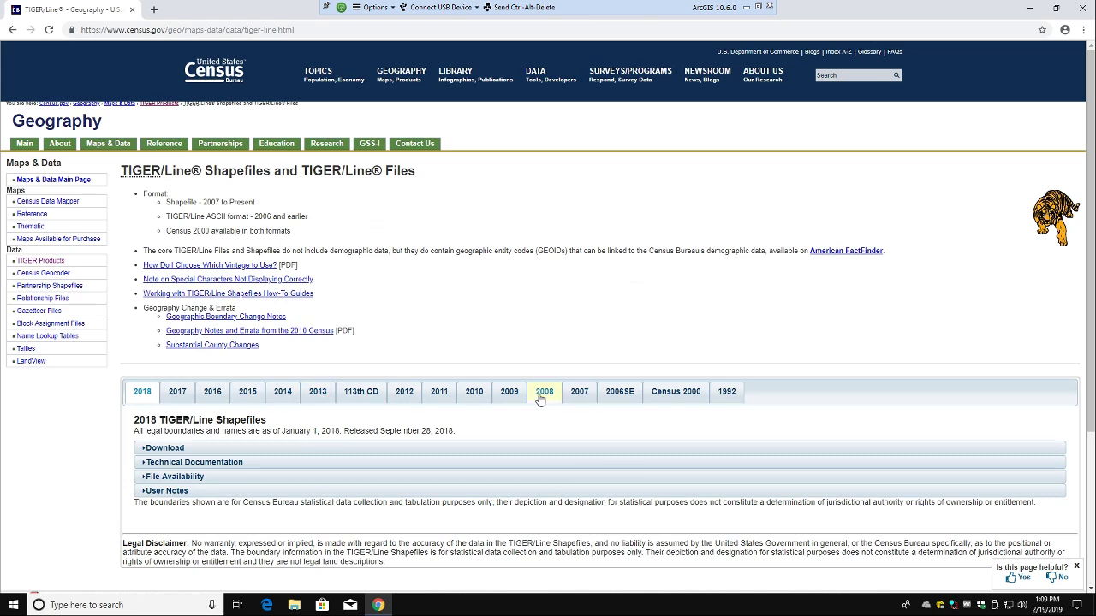
# Step: In the Download web interface, choose year 2017 and layer type 'States (and equivalent)', then submit
pyautogui.click(164, 448)
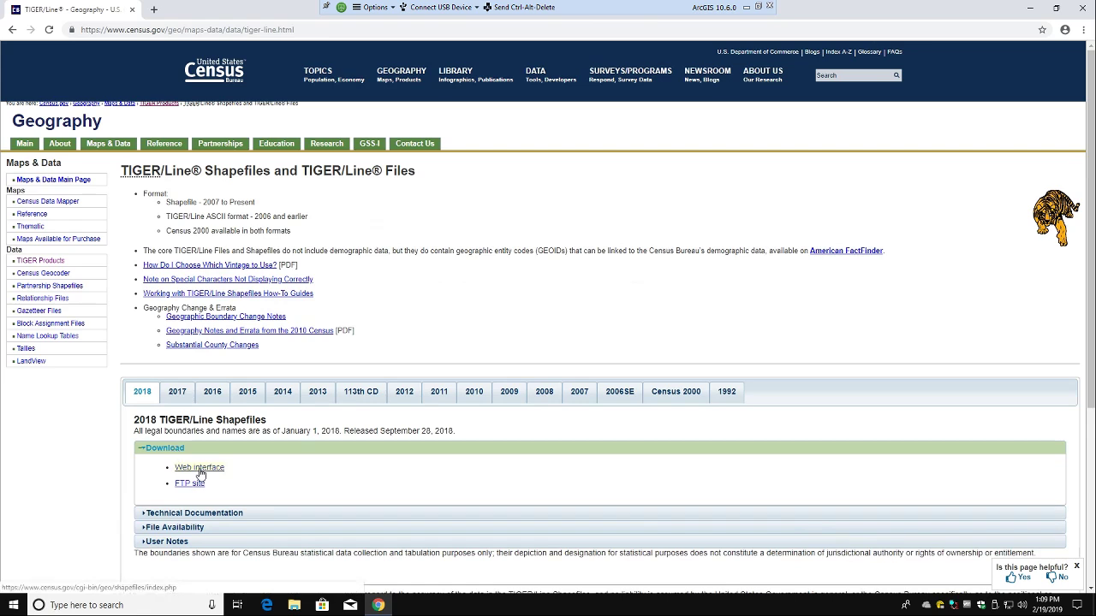
pyautogui.click(199, 469)
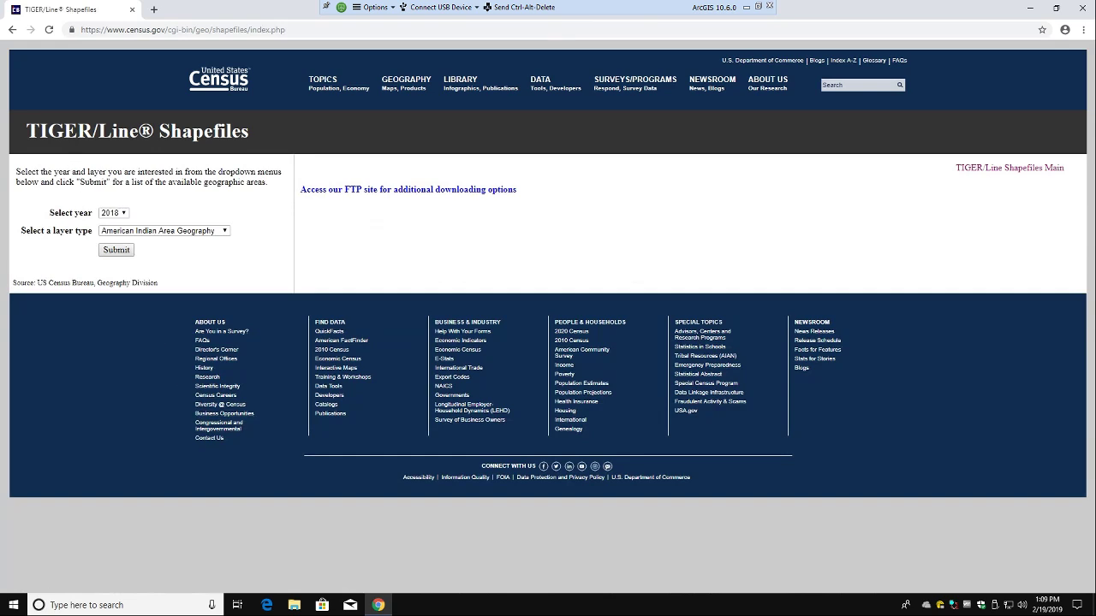
pyautogui.click(104, 213)
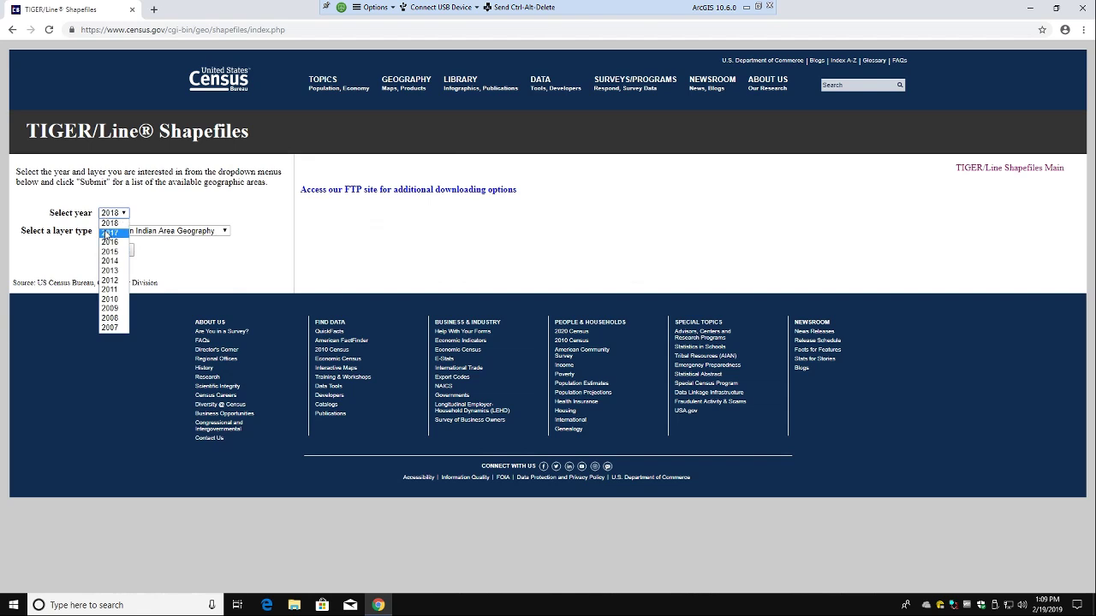
pyautogui.click(106, 233)
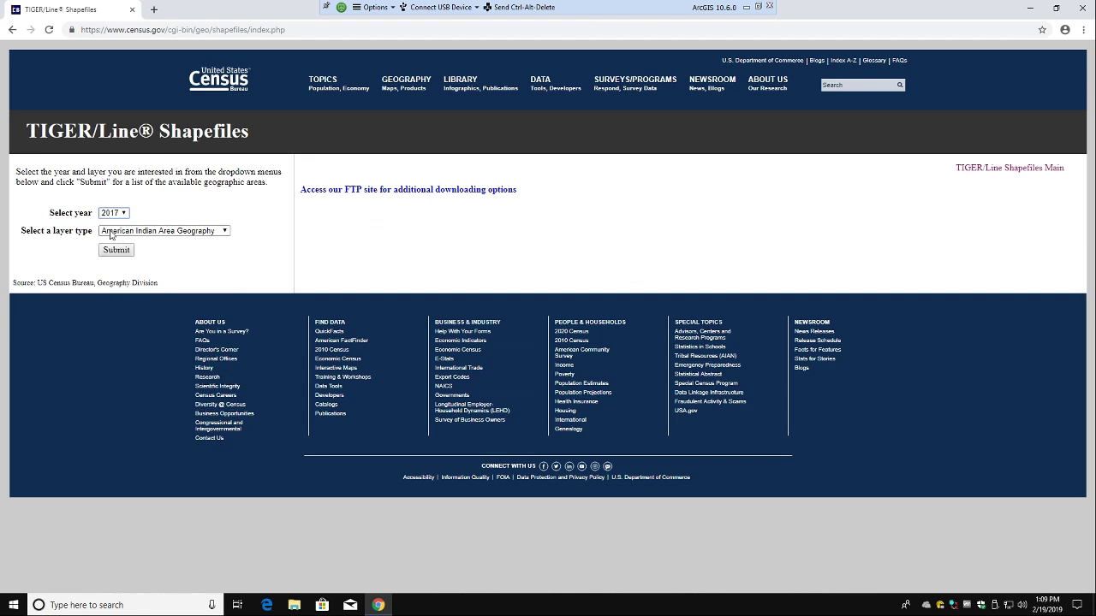
pyautogui.click(111, 233)
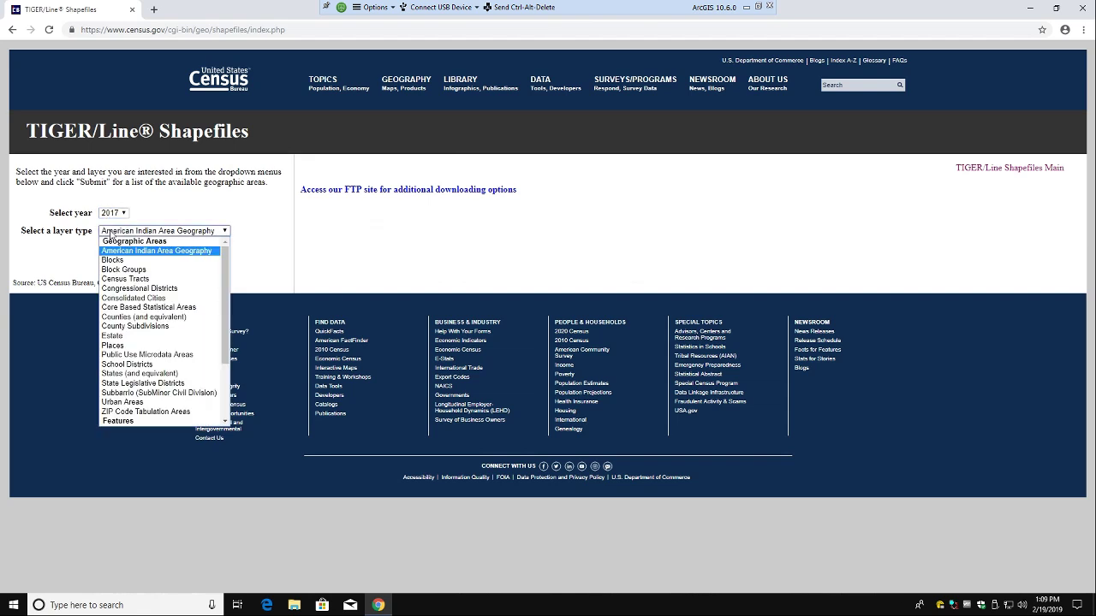
pyautogui.click(137, 374)
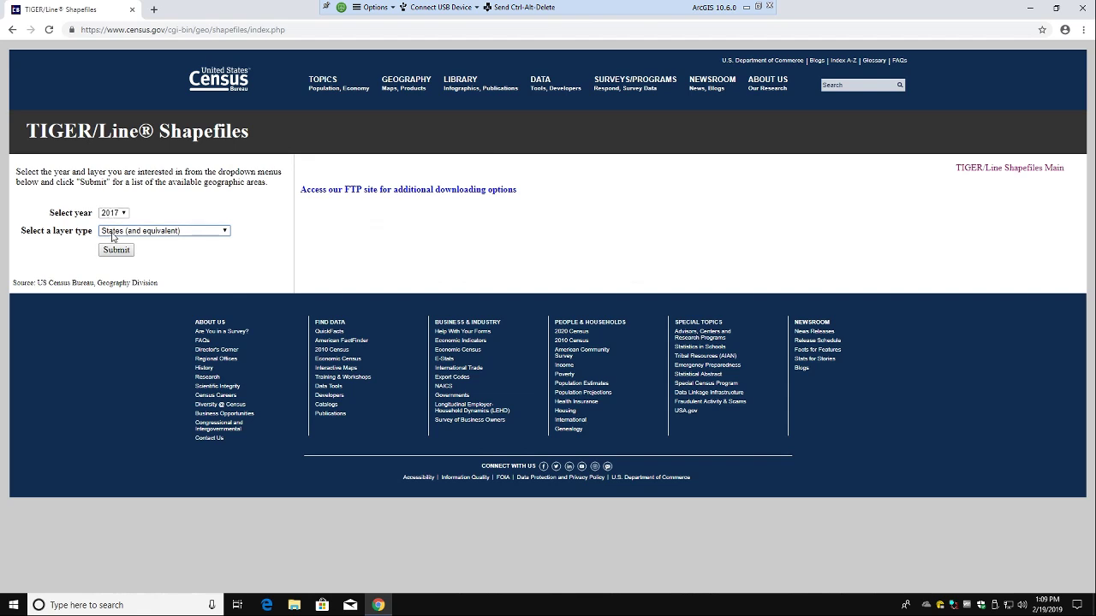
pyautogui.click(116, 250)
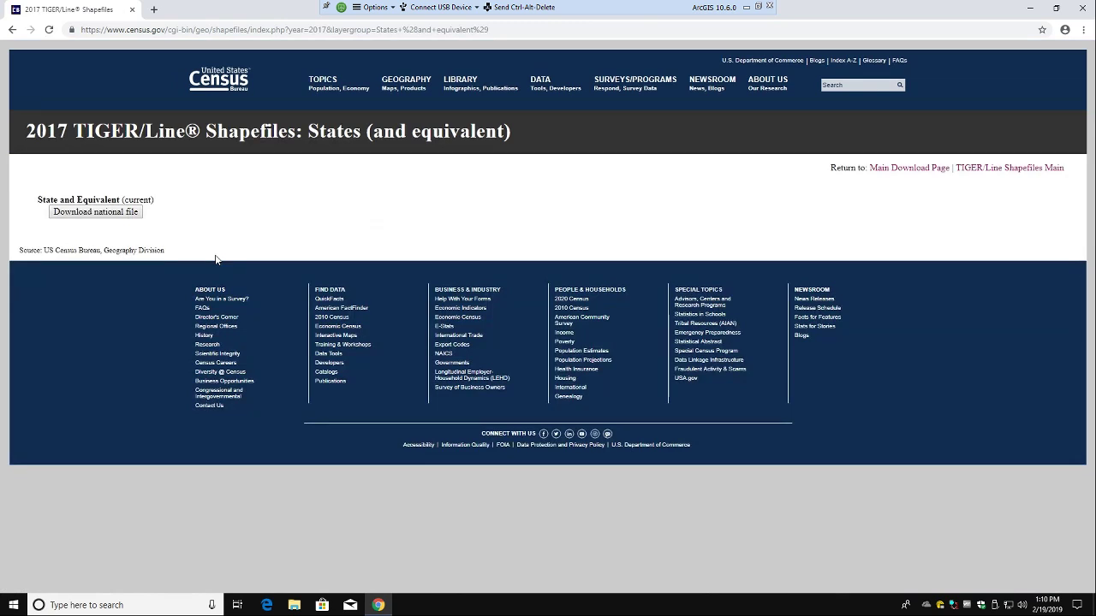
# Step: Download the national file tl_2017_us_state.zip and show it in its folder
pyautogui.click(114, 215)
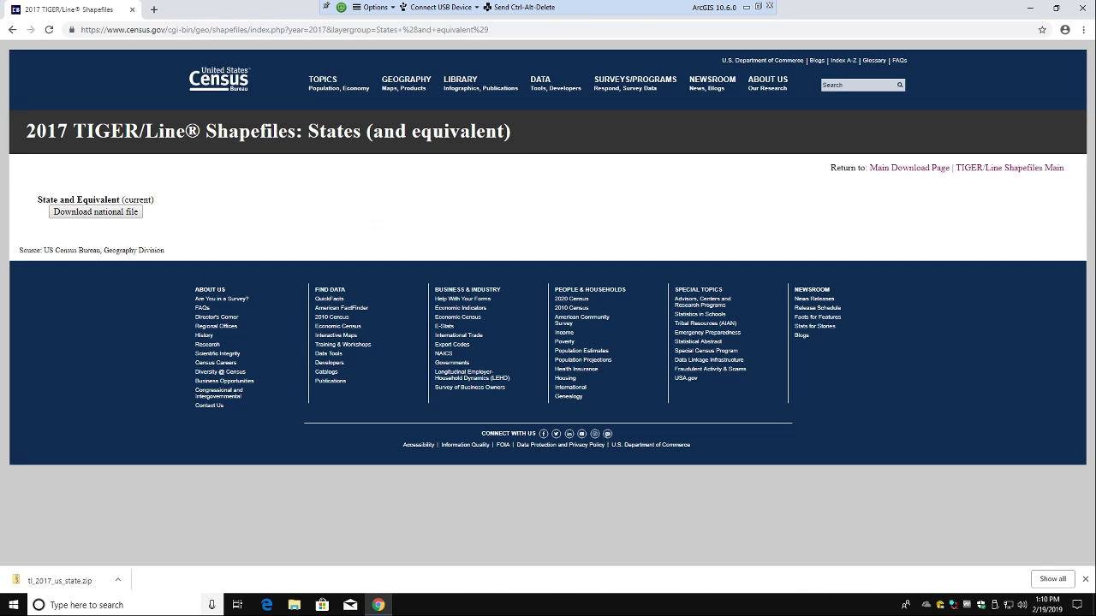
pyautogui.click(118, 580)
pyautogui.click(153, 540)
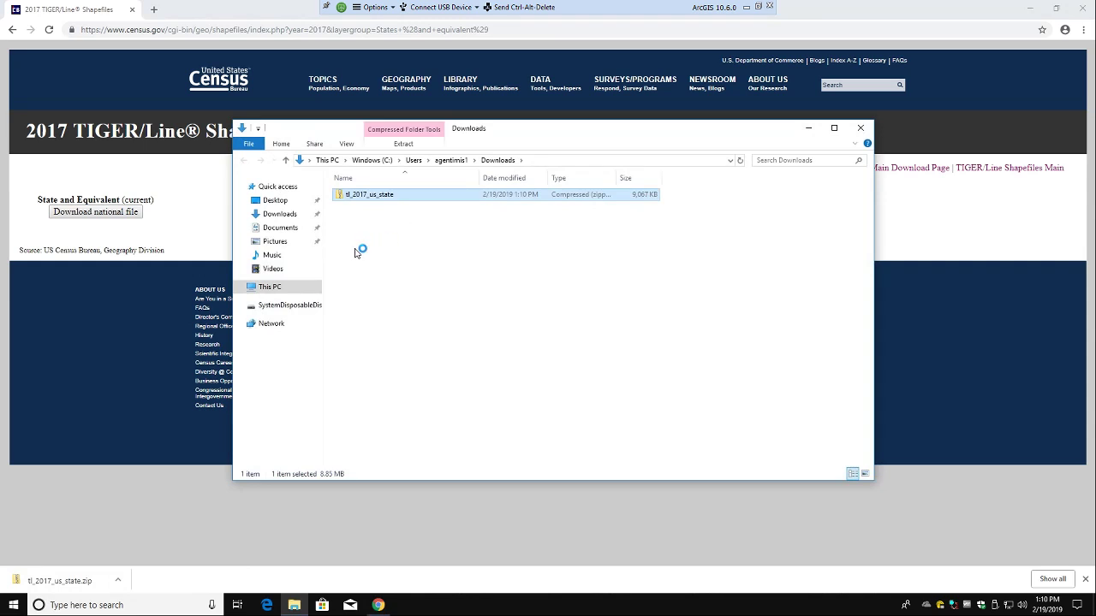
# Step: Go back in Chrome to the Moodle Daily Task 2/19/2019 page, then minimize the browser
pyautogui.click(377, 605)
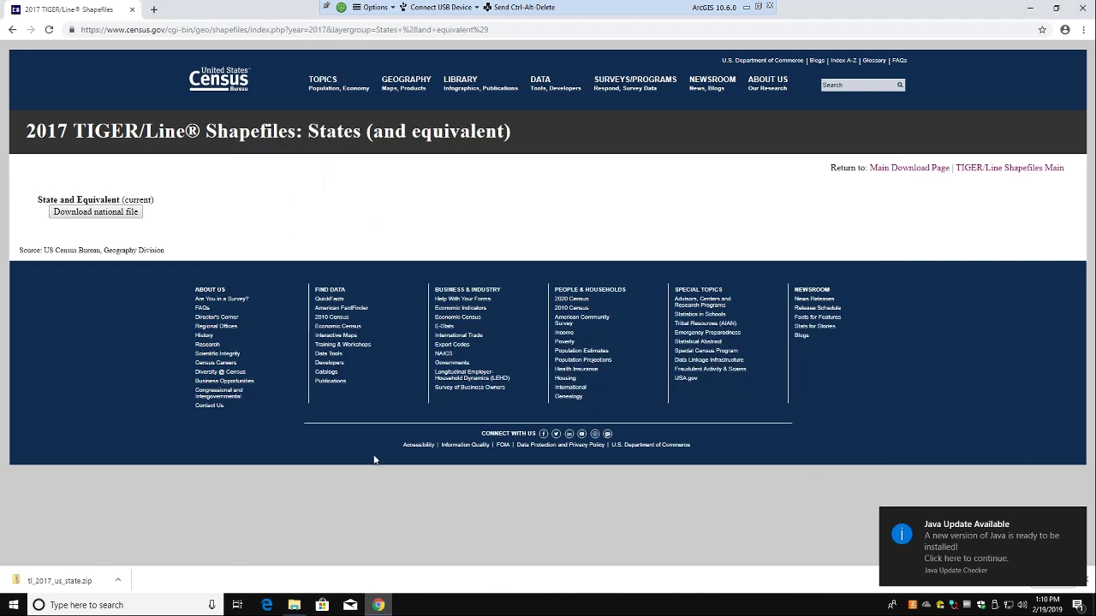
pyautogui.click(11, 30)
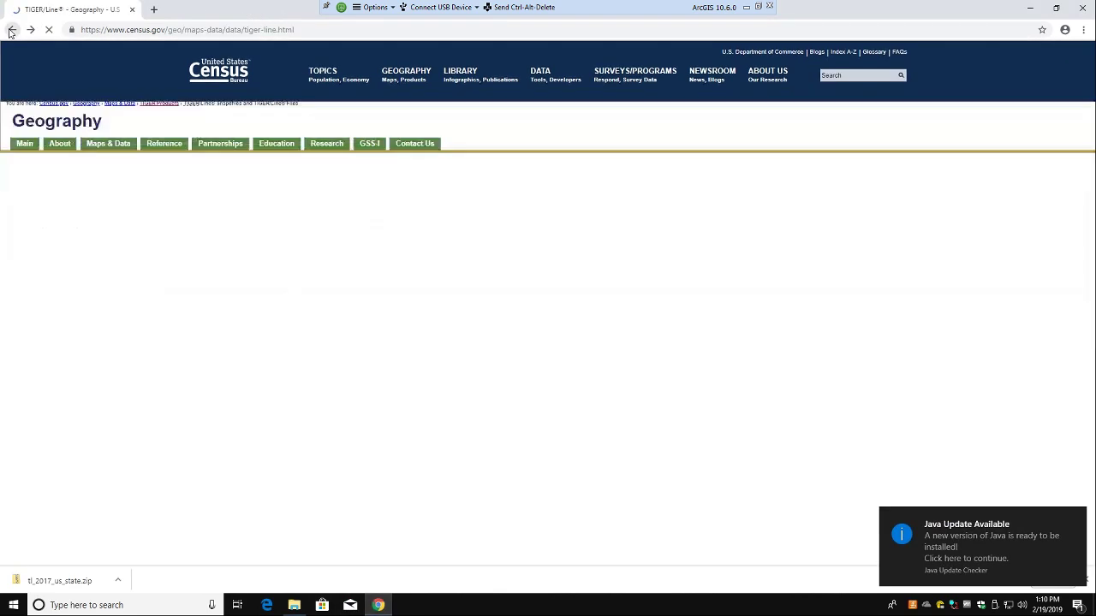
pyautogui.click(12, 30)
pyautogui.click(11, 30)
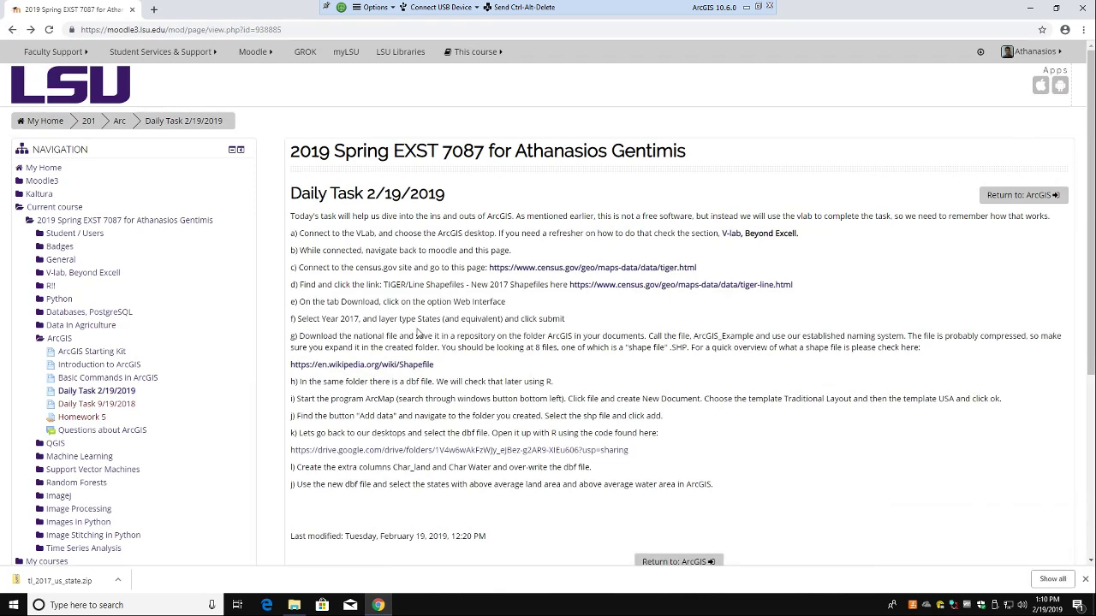
pyautogui.click(1030, 8)
# Step: Create a new folder named TG_ArcGIS_Example in Downloads beside the tl_2017_us_state zip
pyautogui.rightClick(385, 228)
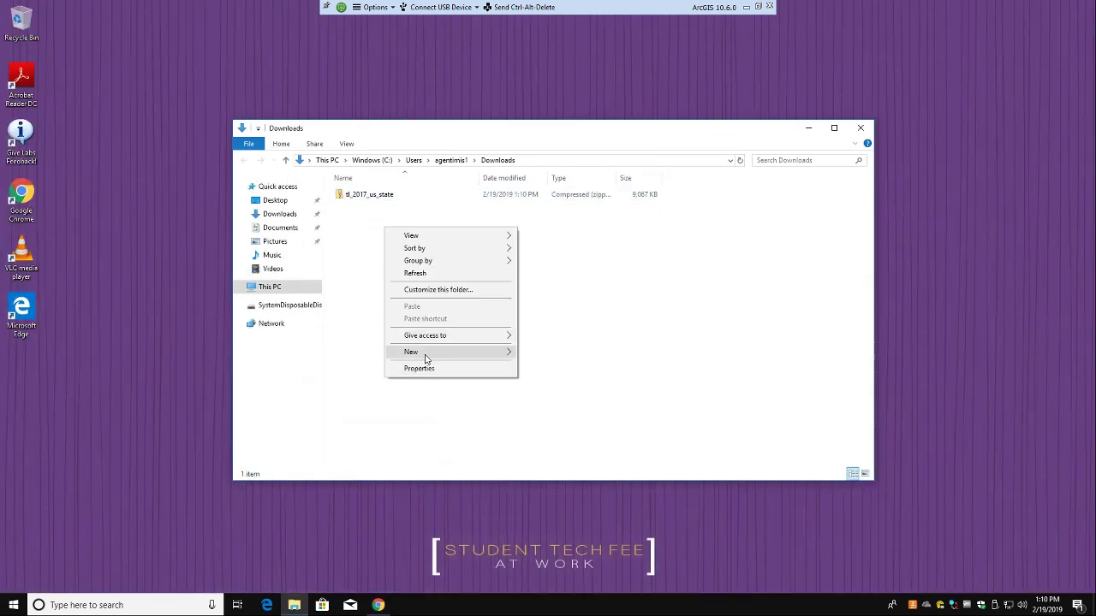
pyautogui.click(425, 358)
pyautogui.click(529, 352)
pyautogui.write('ArcGIS_Example')
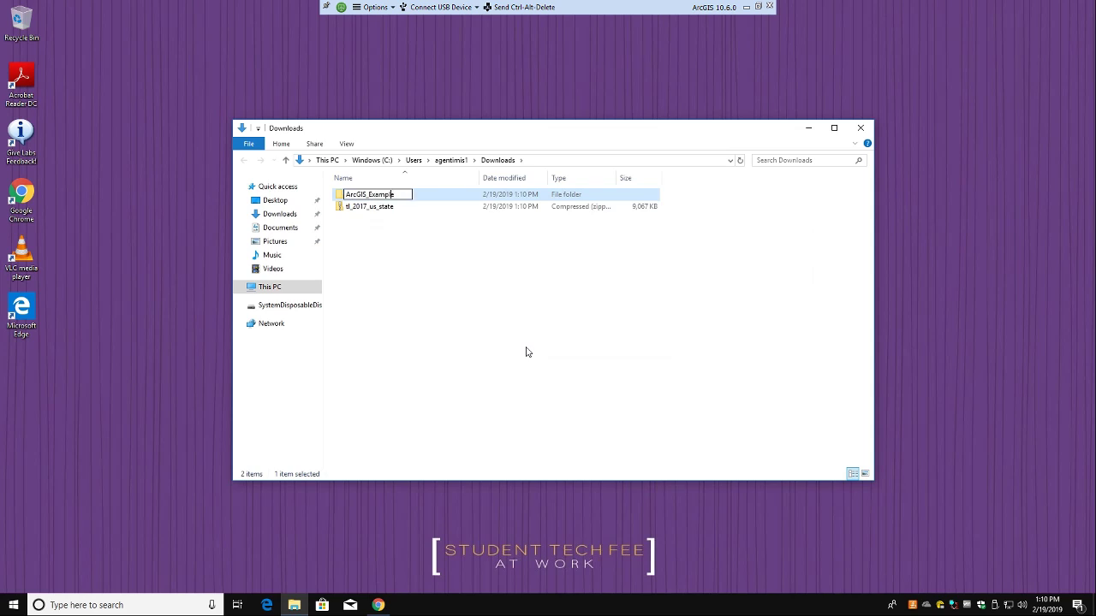
pyautogui.write('TG_')
pyautogui.click(430, 340)
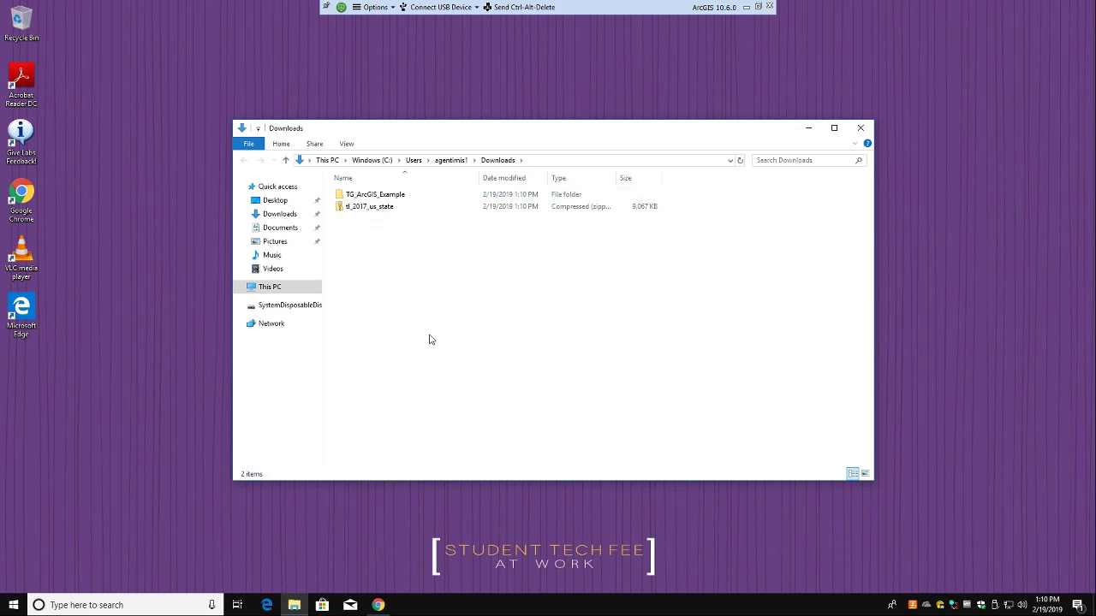
pyautogui.click(372, 209)
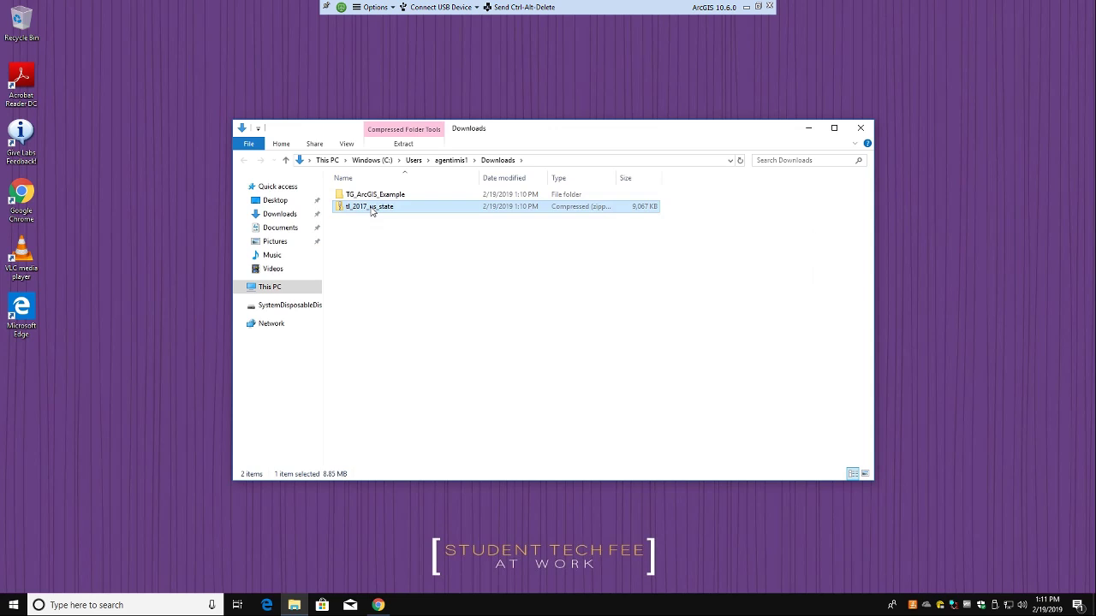
# Step: Extract all files of the tl_2017_us_state zip into Downloads\TG_ArcGIS_Example
pyautogui.doubleClick(385, 209)
pyautogui.rightClick(384, 210)
pyautogui.click(411, 246)
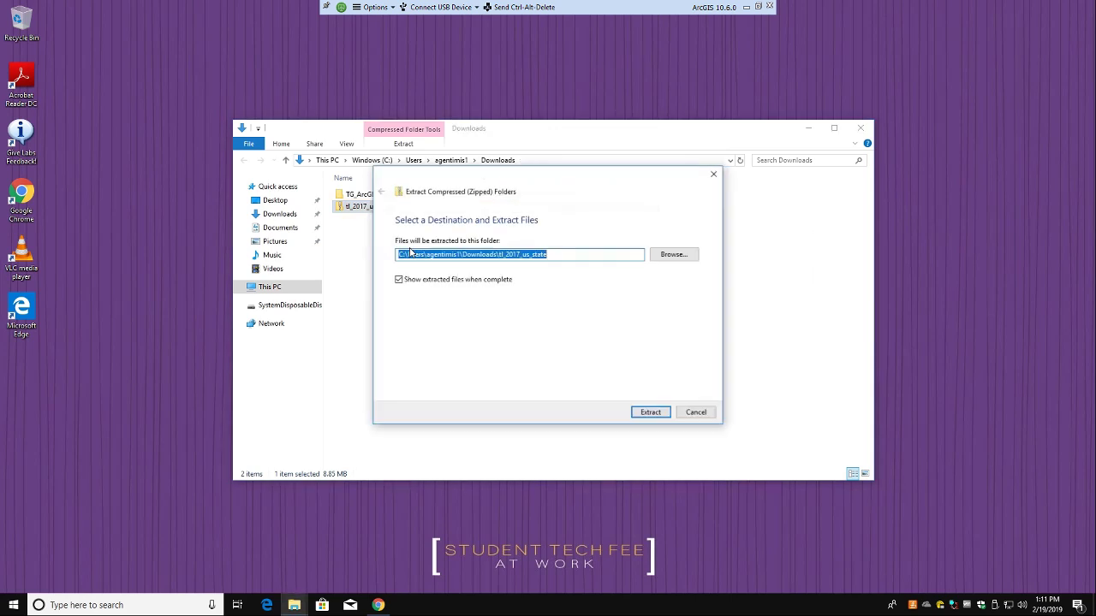
pyautogui.click(662, 255)
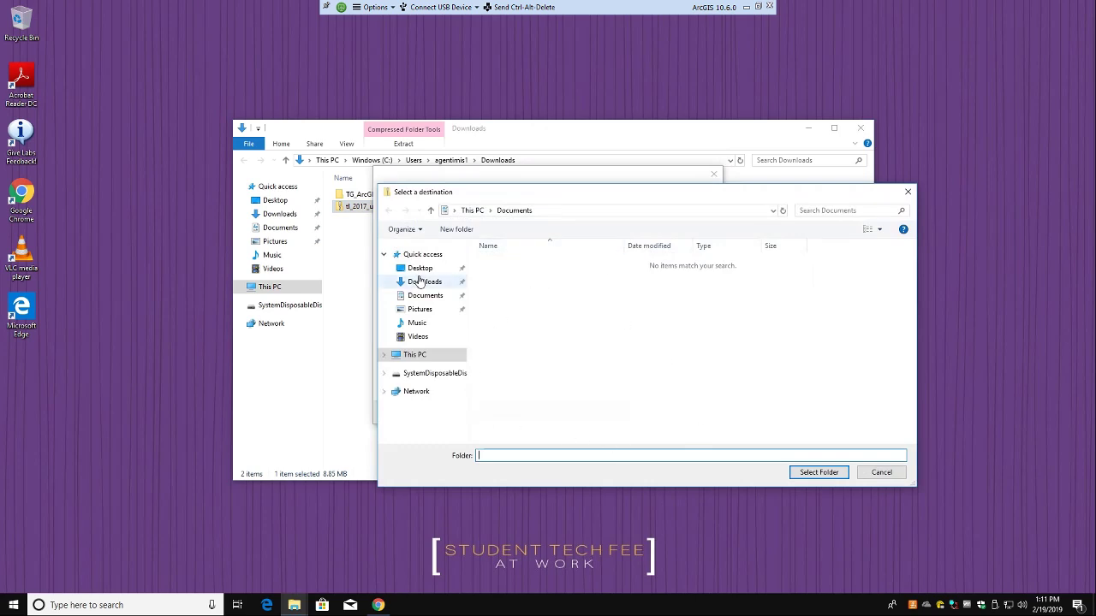
pyautogui.click(461, 282)
pyautogui.click(517, 262)
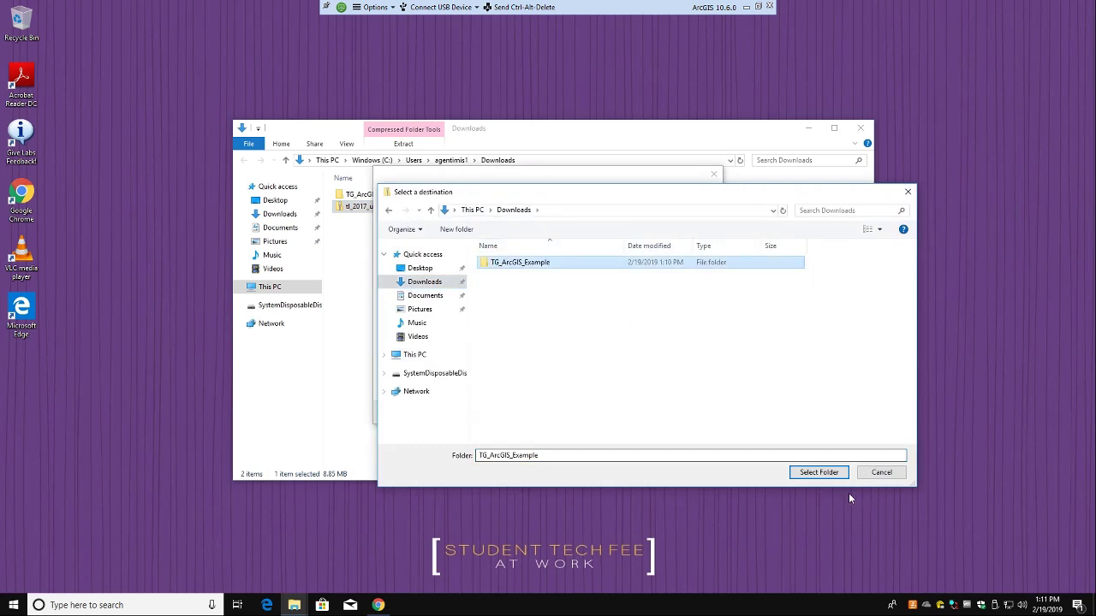
pyautogui.click(808, 473)
pyautogui.click(654, 412)
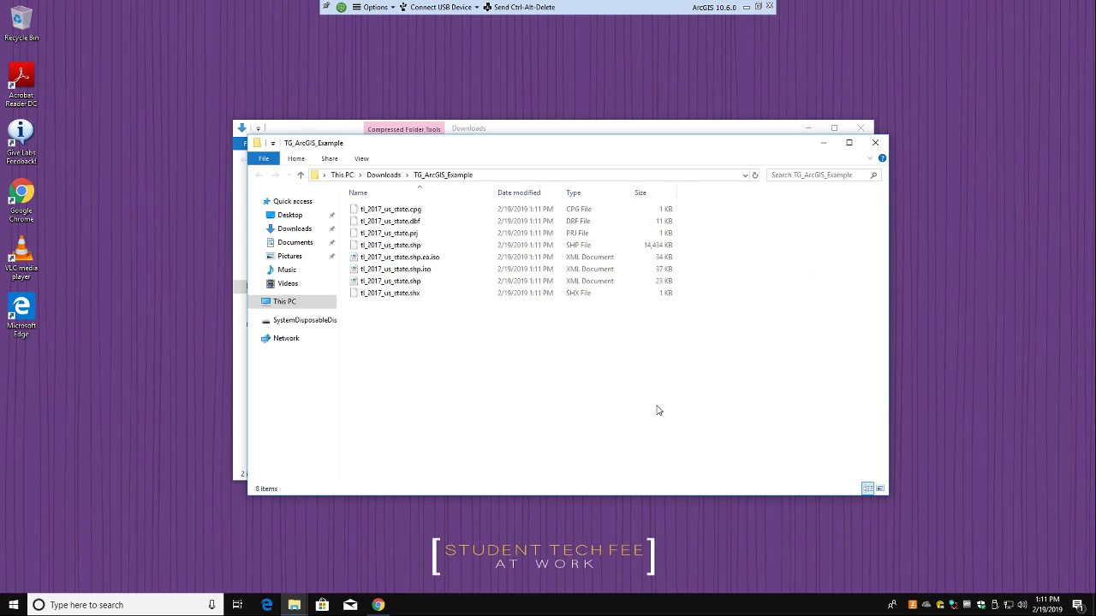
pyautogui.click(559, 125)
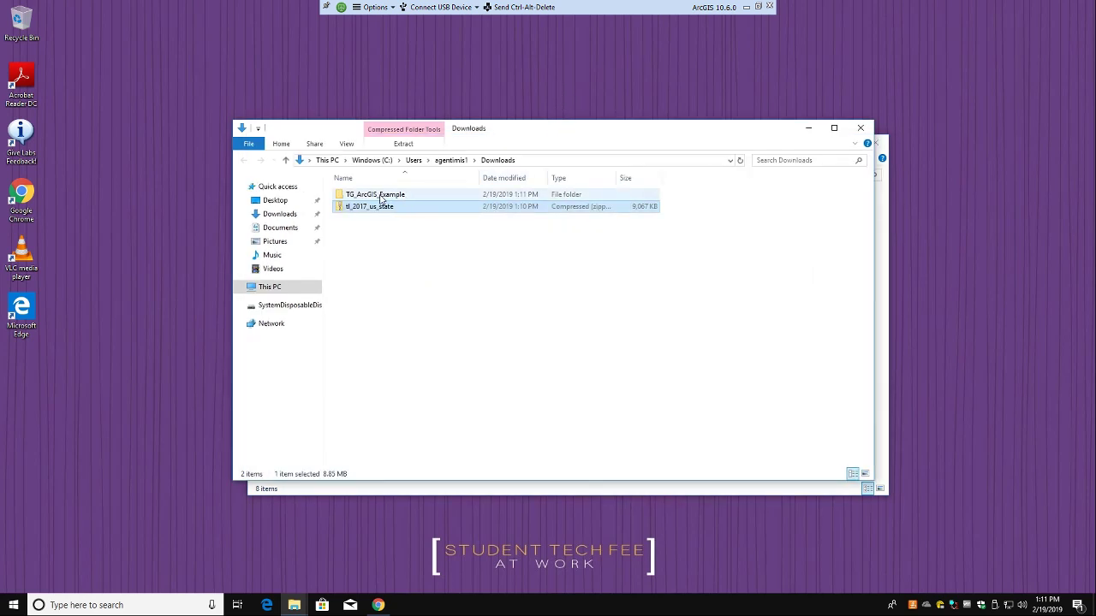
# Step: Open TG_ArcGIS_Example to view the eight extracted tl_2017_us_state files, including the 14,434 KB .shp
pyautogui.rightClick(346, 211)
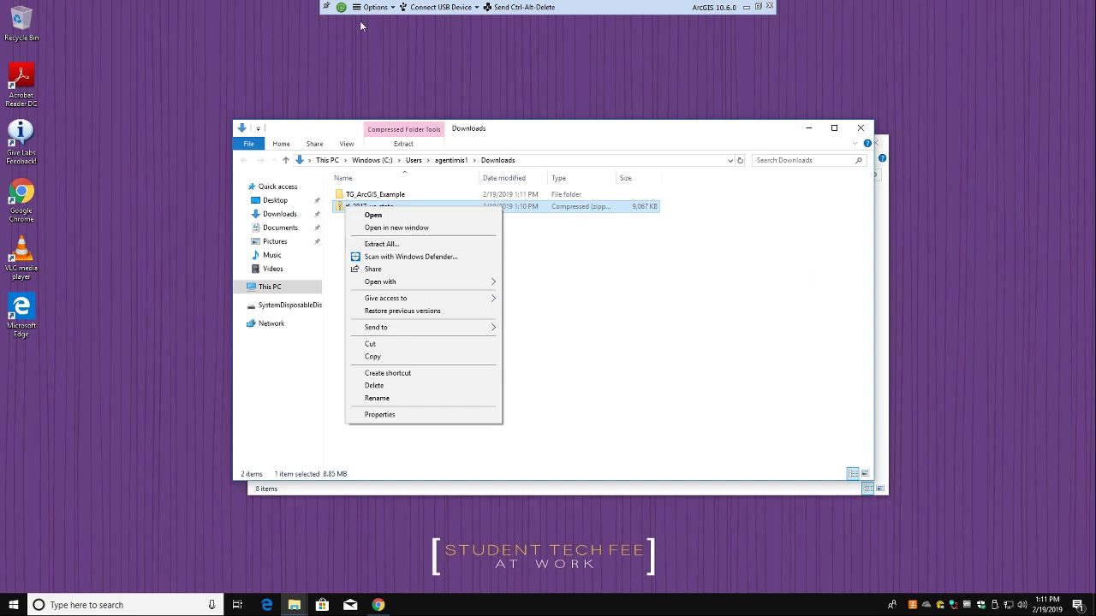
pyautogui.doubleClick(381, 195)
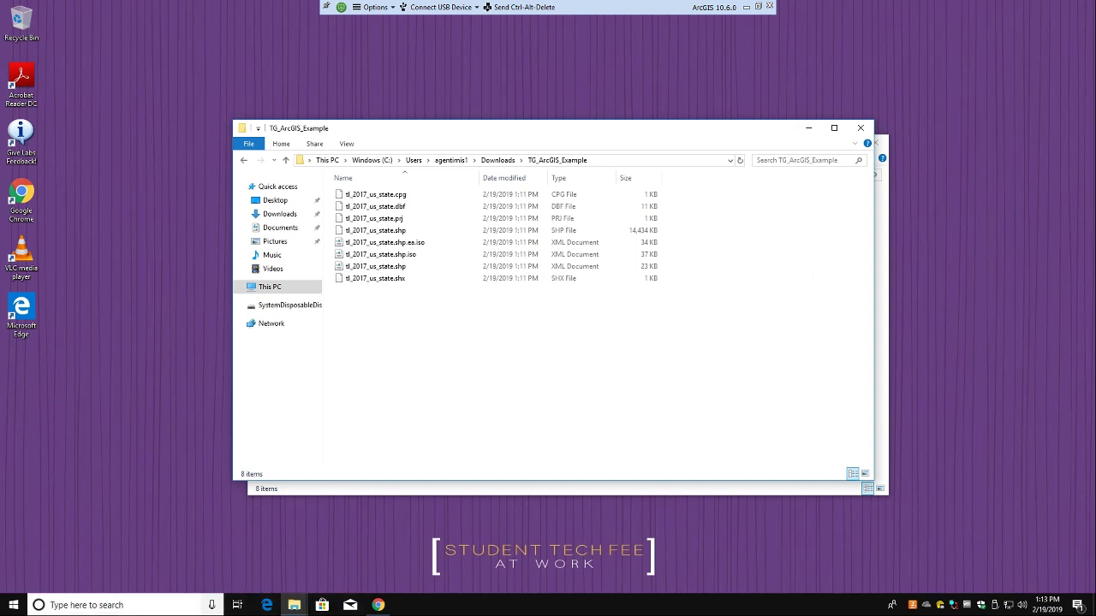
pyautogui.click(52, 605)
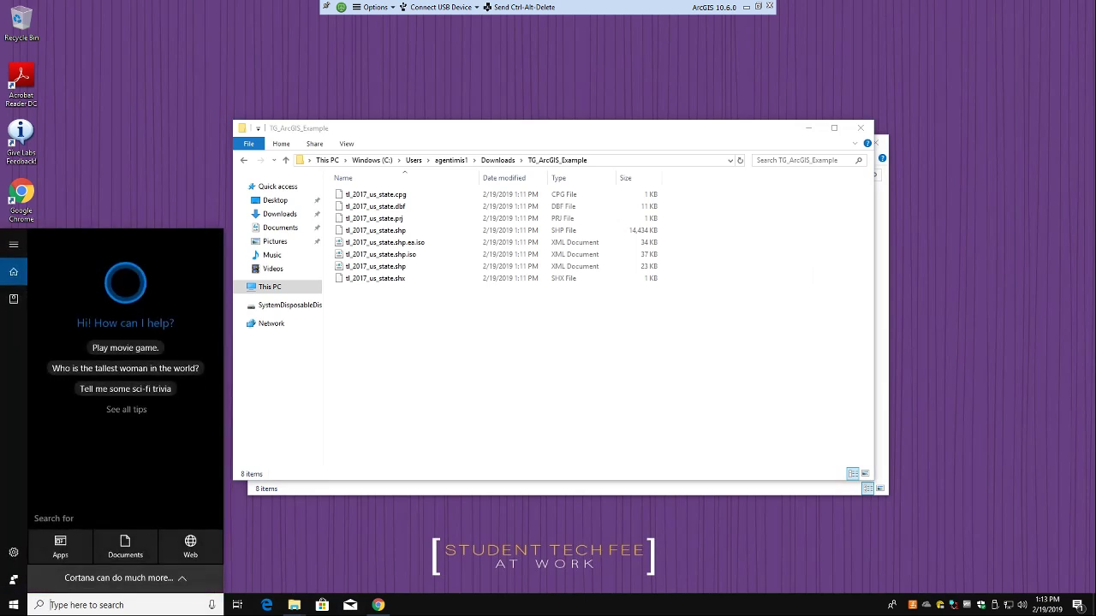
# Step: Search the Start menu for 'arcma' and launch ArcMap 10.6
pyautogui.write('arcma')
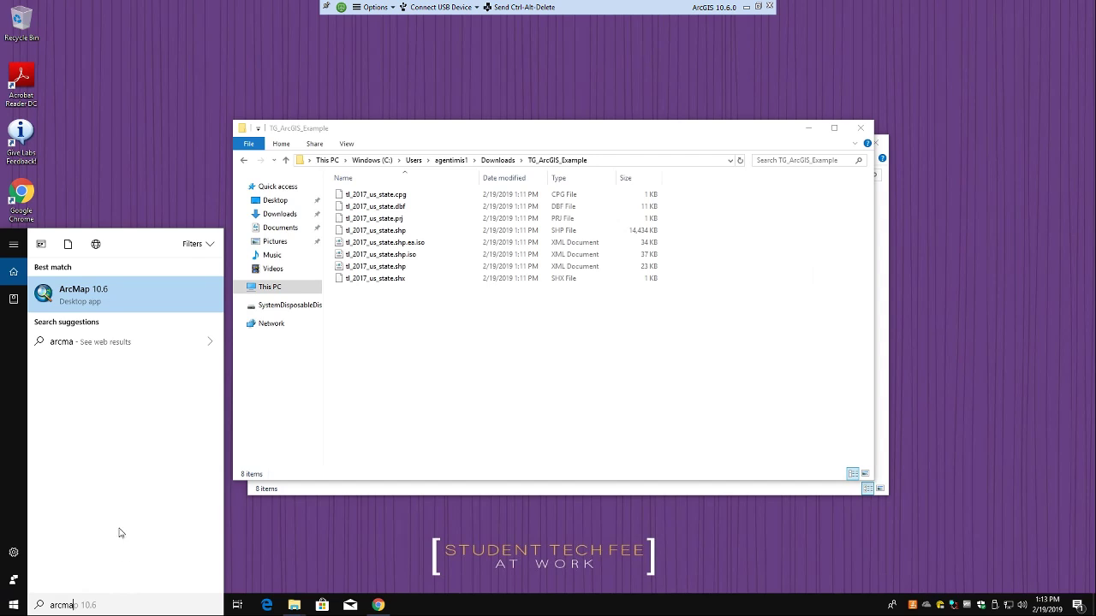
pyautogui.click(115, 295)
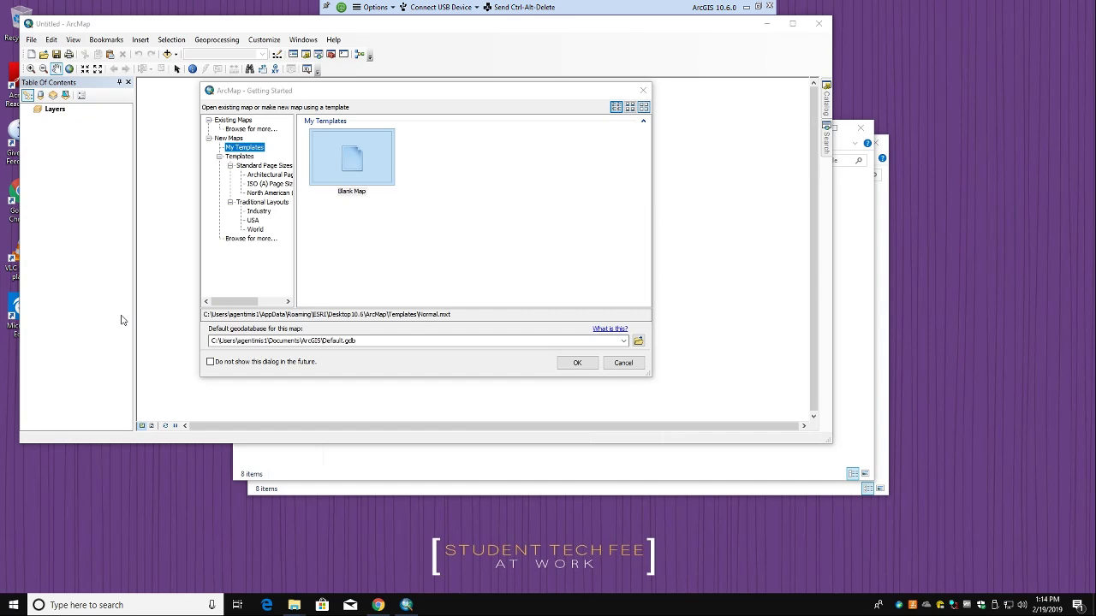
# Step: Create a new map from the USA traditional layout template and maximize the ArcMap window
pyautogui.click(253, 221)
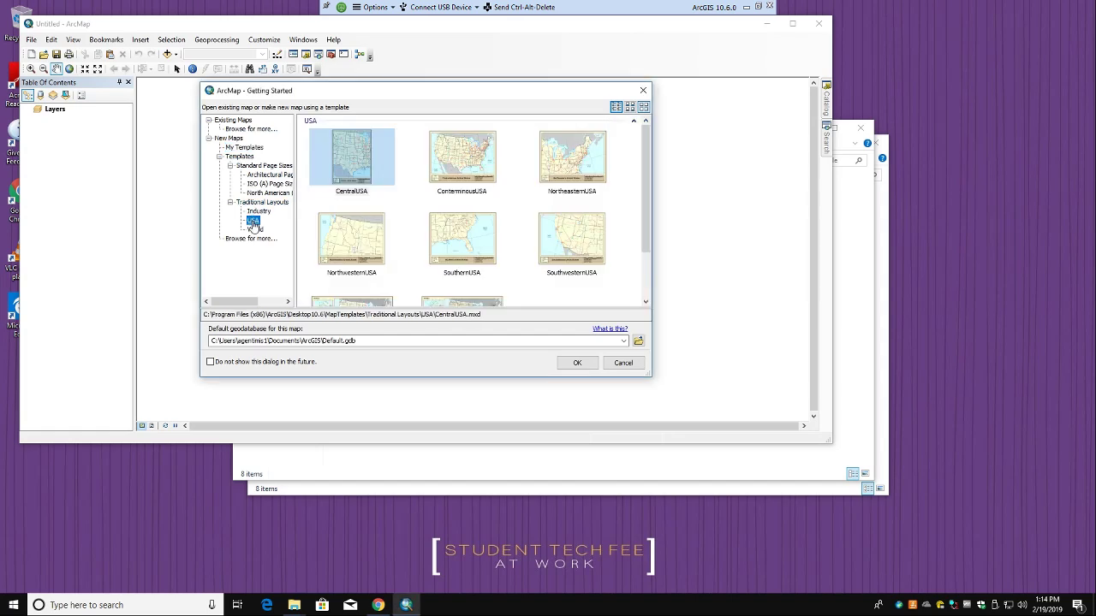
pyautogui.scroll(-1, 400, 258)
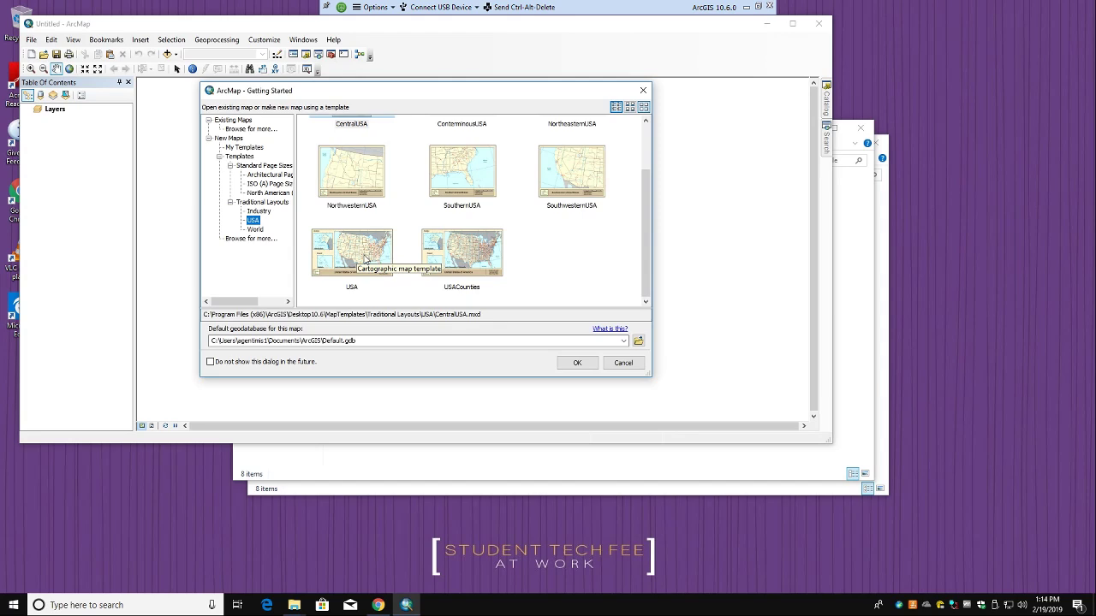
pyautogui.scroll(1, 386, 231)
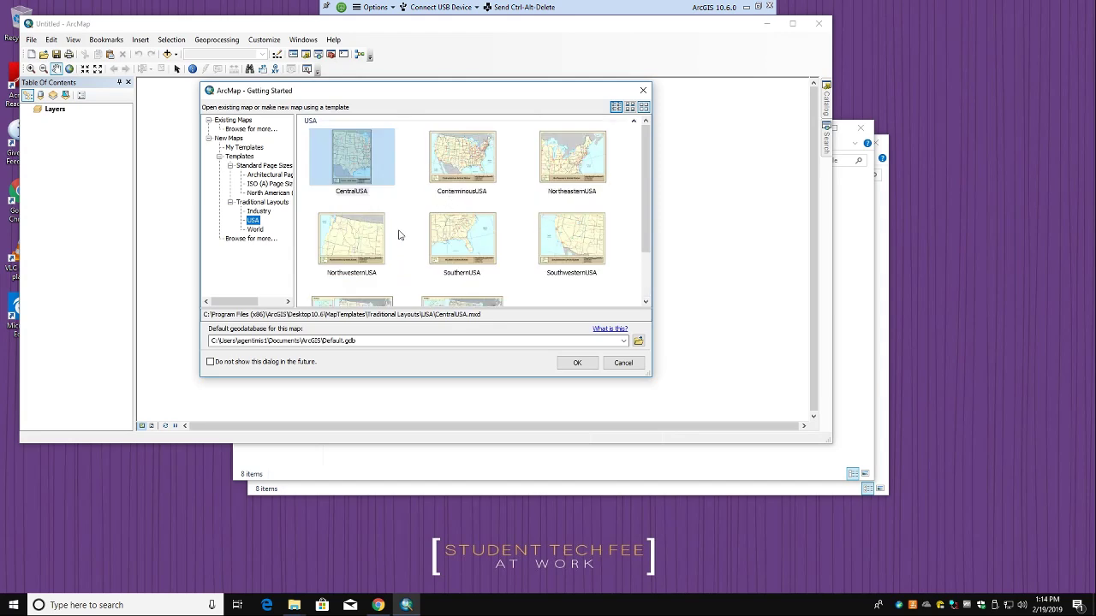
pyautogui.scroll(-1, 399, 235)
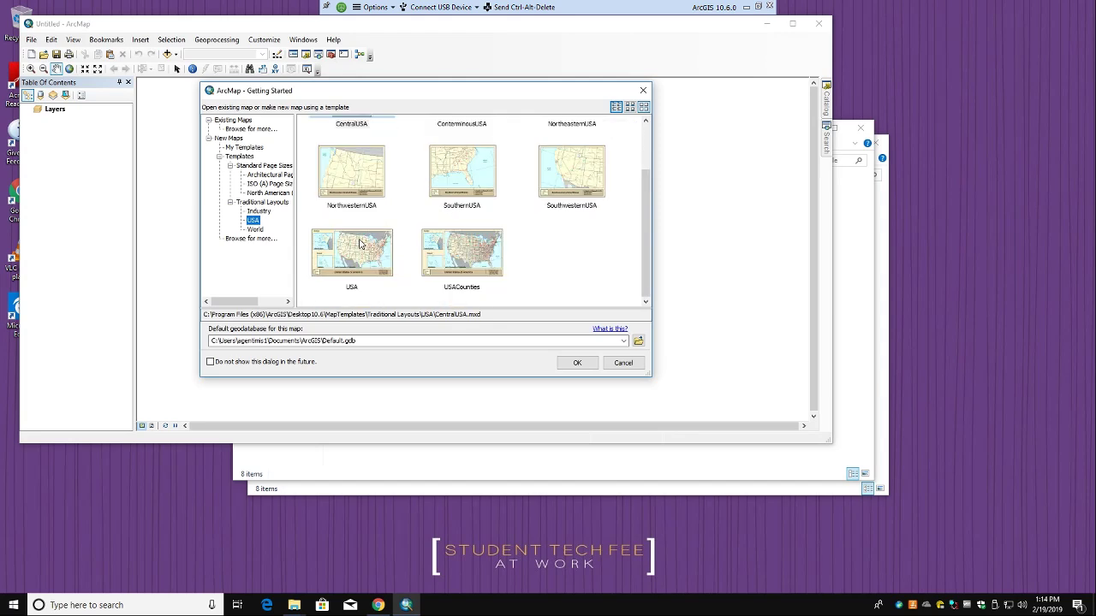
pyautogui.click(362, 245)
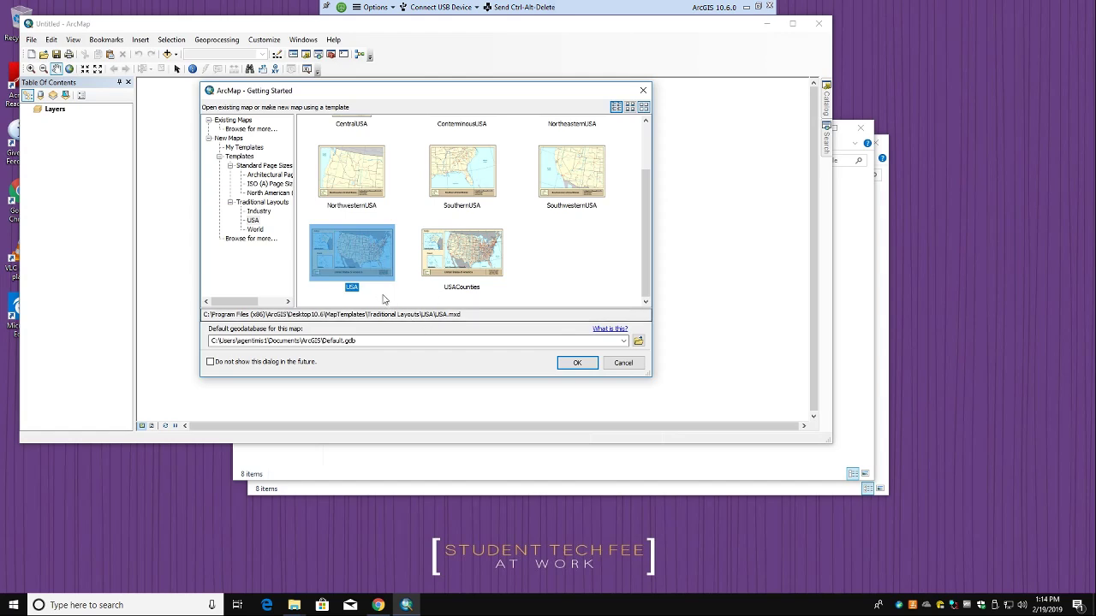
pyautogui.click(572, 362)
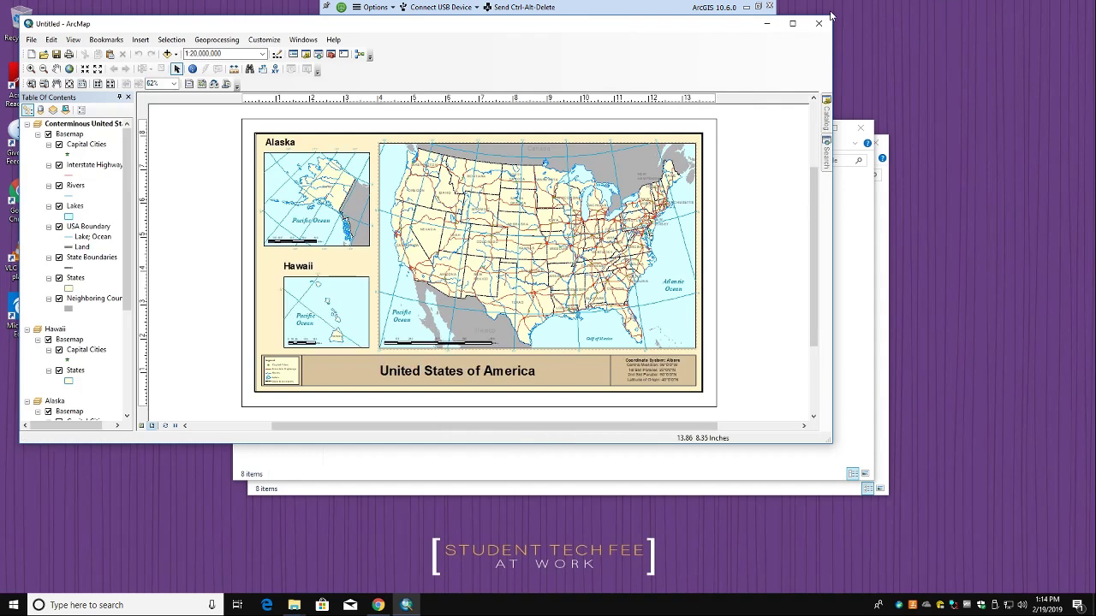
pyautogui.click(792, 24)
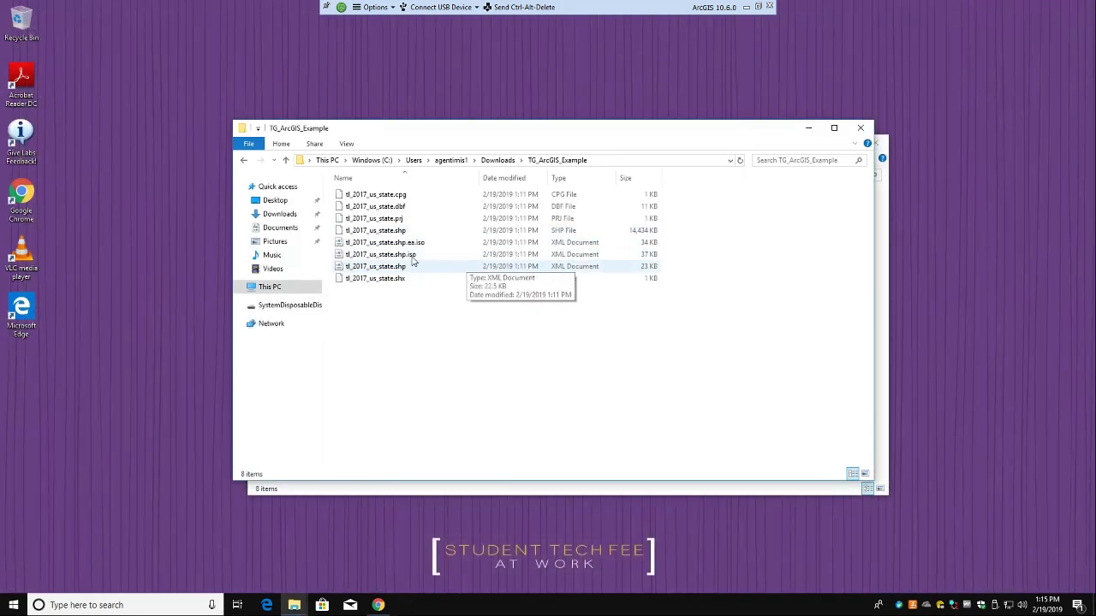
# Step: Search the Start menu for 'ar' and relaunch ArcMap 10.6
pyautogui.click(112, 607)
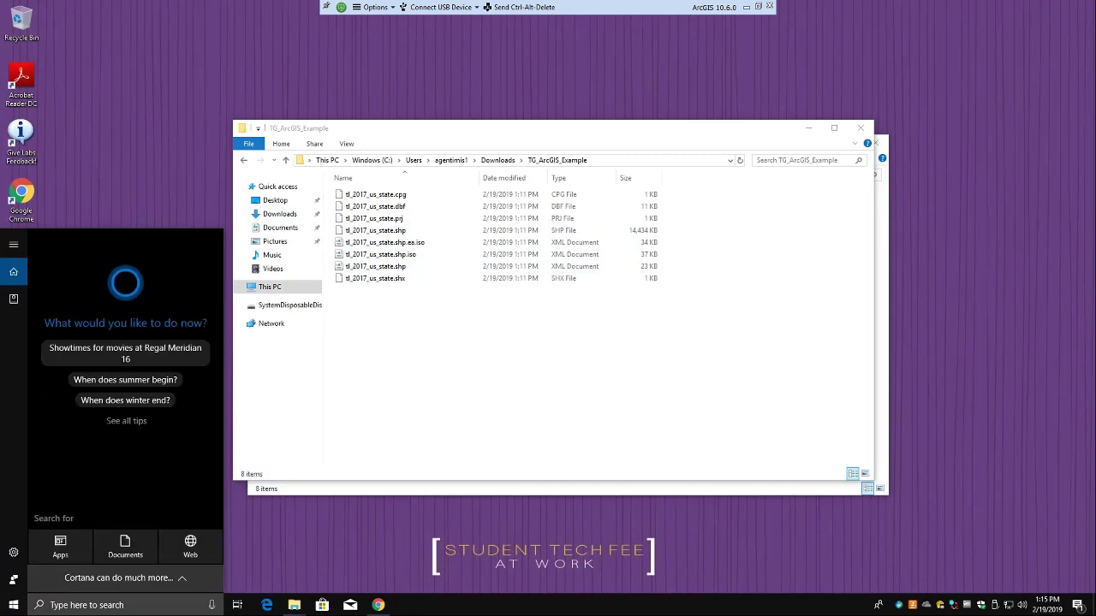
pyautogui.write('arc')
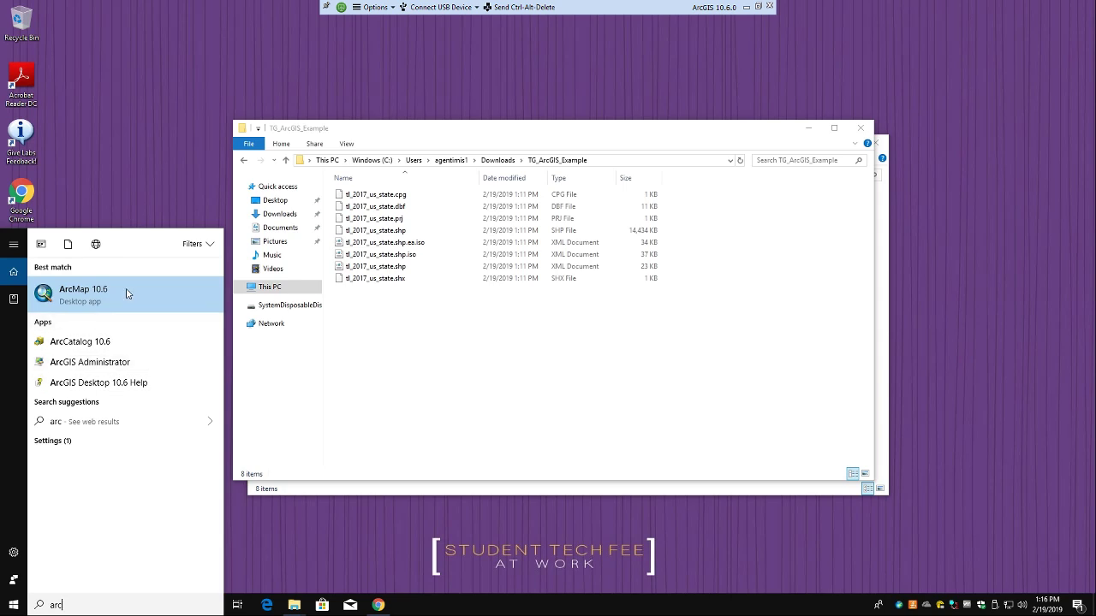
pyautogui.click(127, 292)
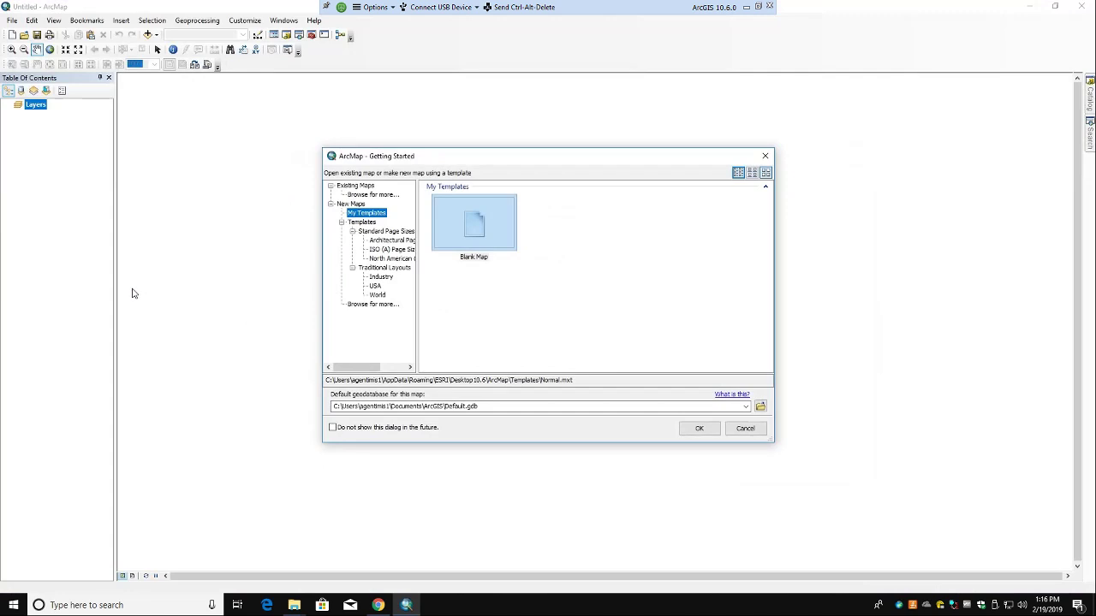
# Step: Create a new map from the Traditional Layouts > USA template with Alaska and Hawaii insets
pyautogui.click(386, 268)
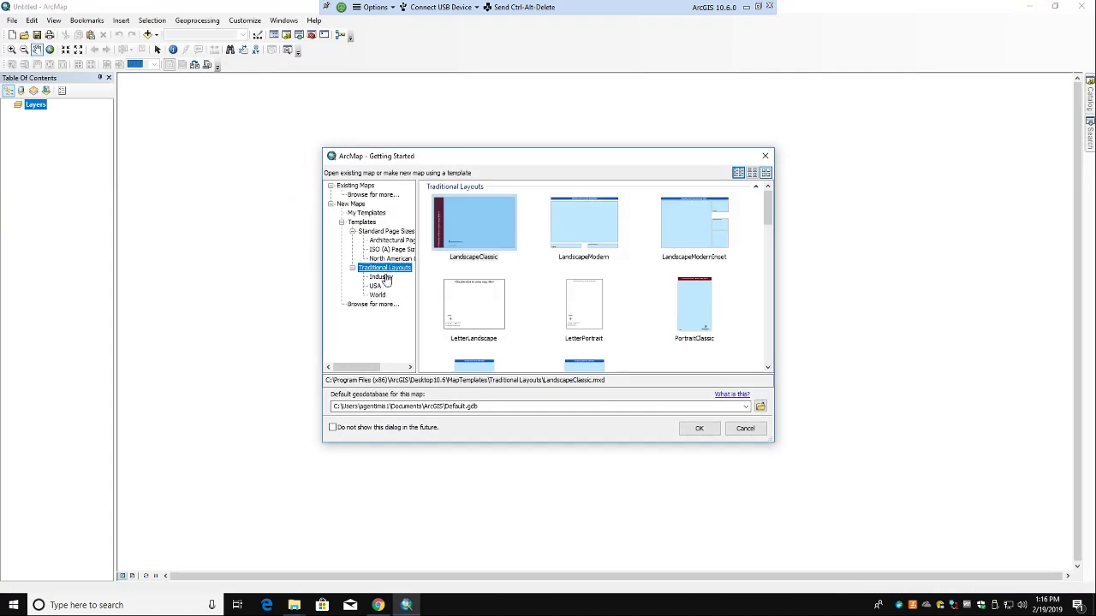
pyautogui.click(376, 286)
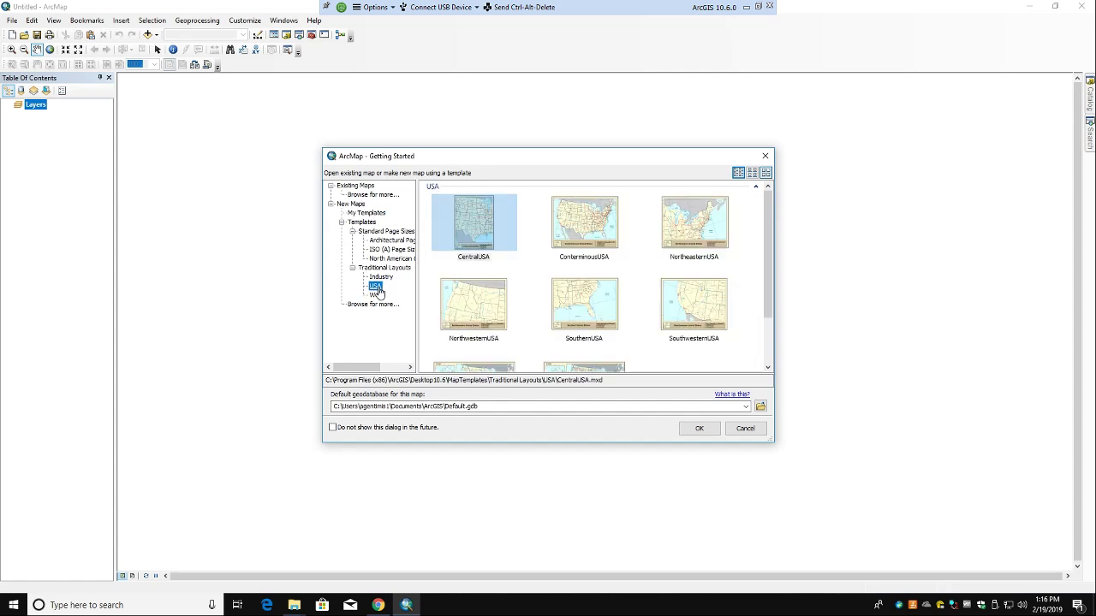
pyautogui.scroll(-2, 486, 323)
pyautogui.click(484, 324)
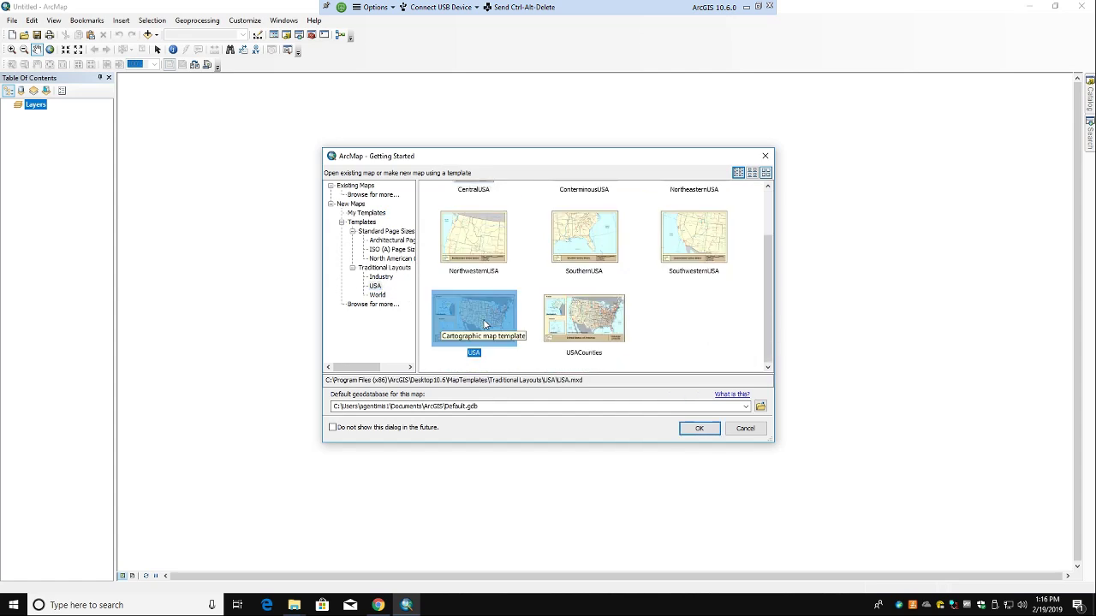
pyautogui.click(697, 430)
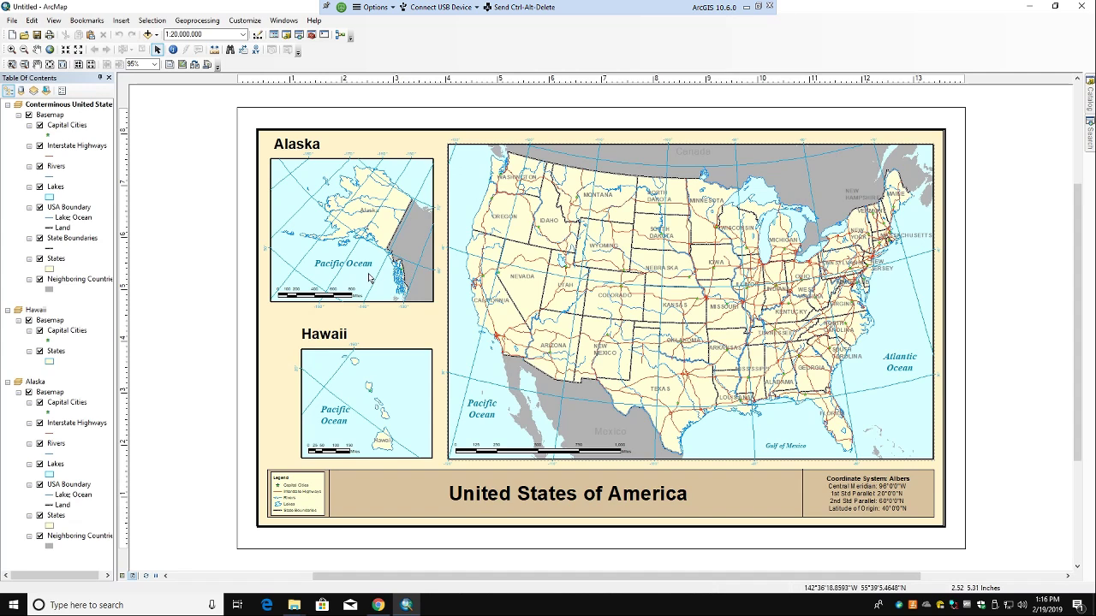
# Step: Hide Lakes, Rivers, Interstate Highways and Capital Cities in the main, Alaska and Hawaii frames
pyautogui.click(8, 382)
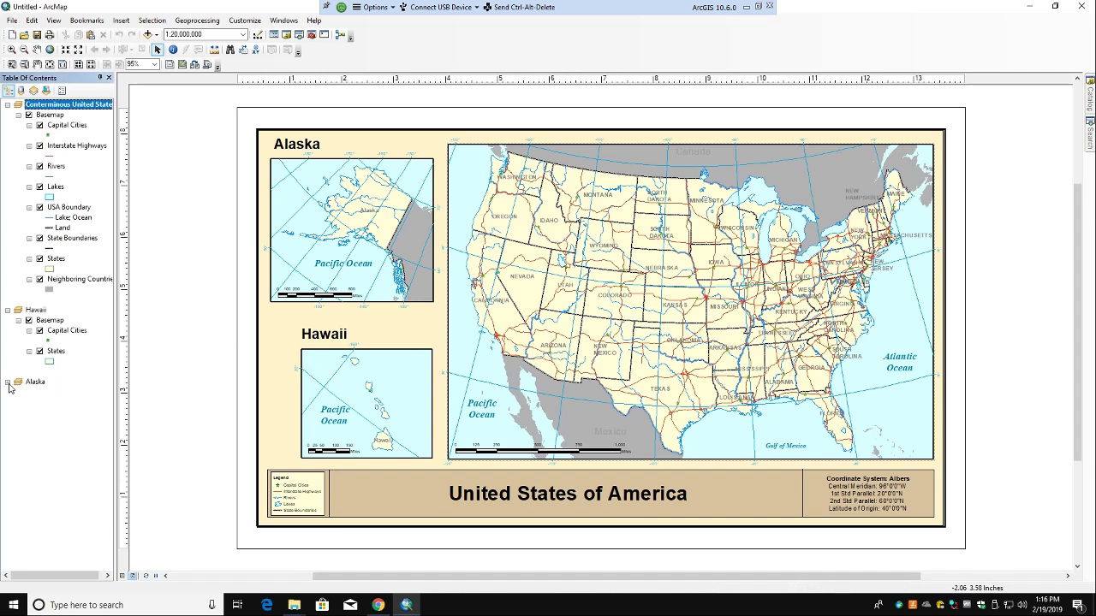
pyautogui.click(8, 382)
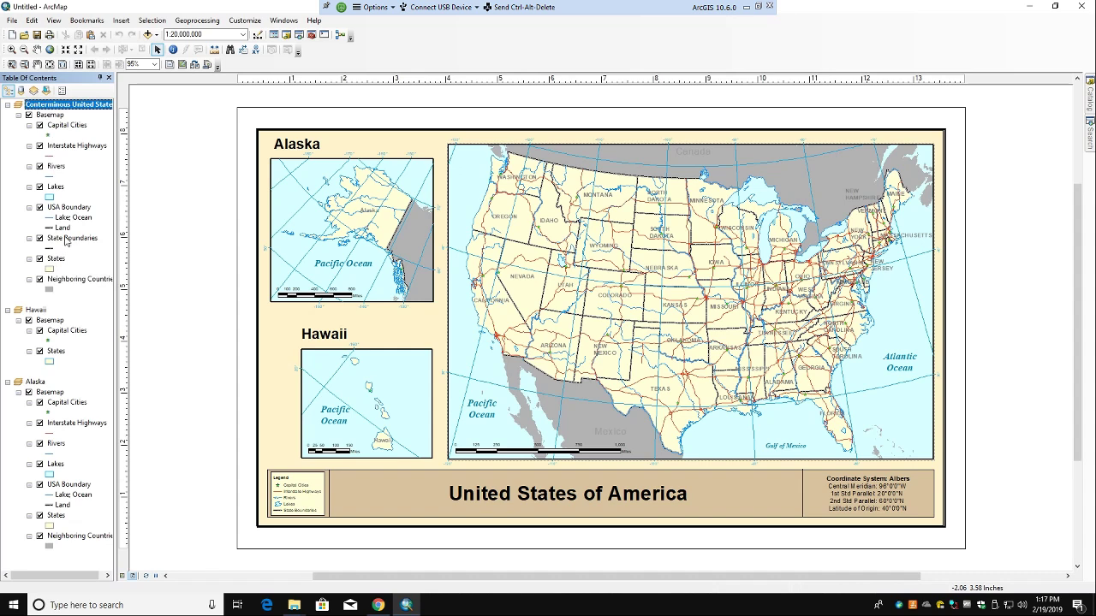
pyautogui.click(39, 187)
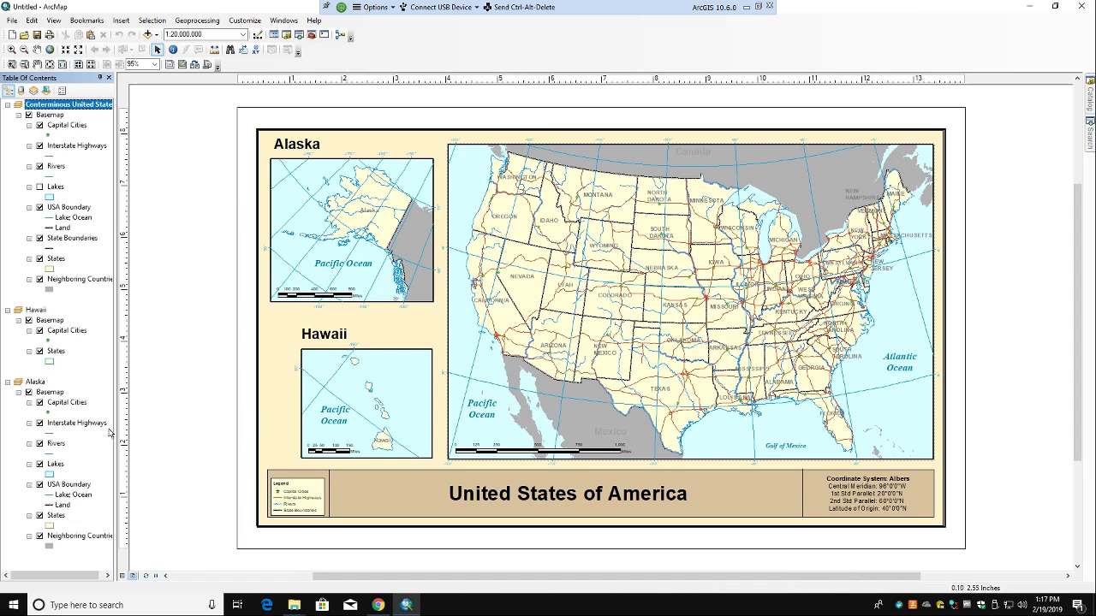
pyautogui.click(39, 464)
pyautogui.click(39, 166)
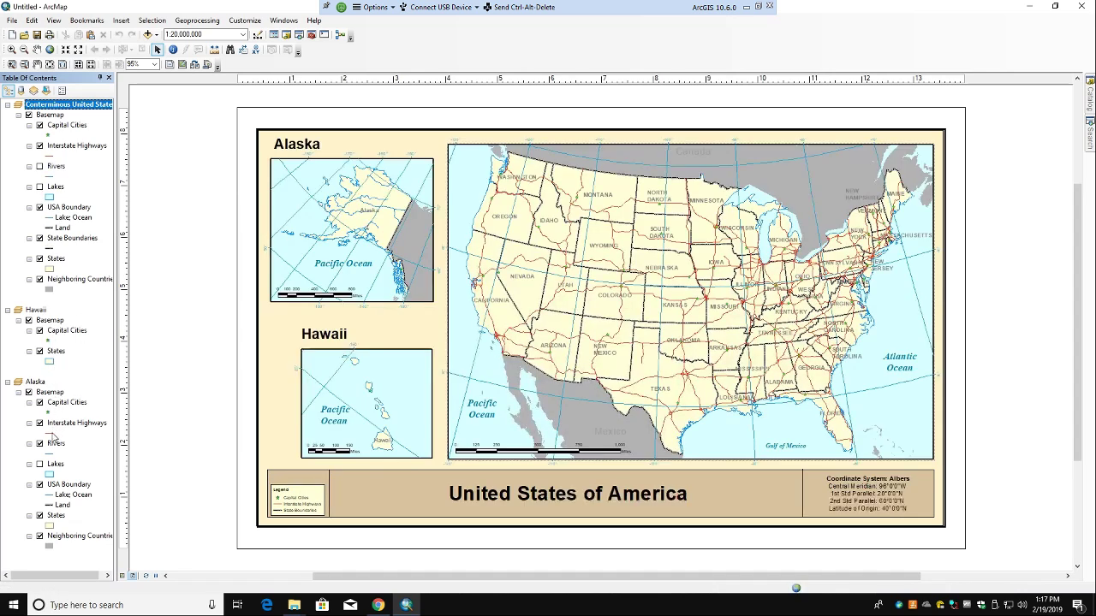
pyautogui.click(40, 443)
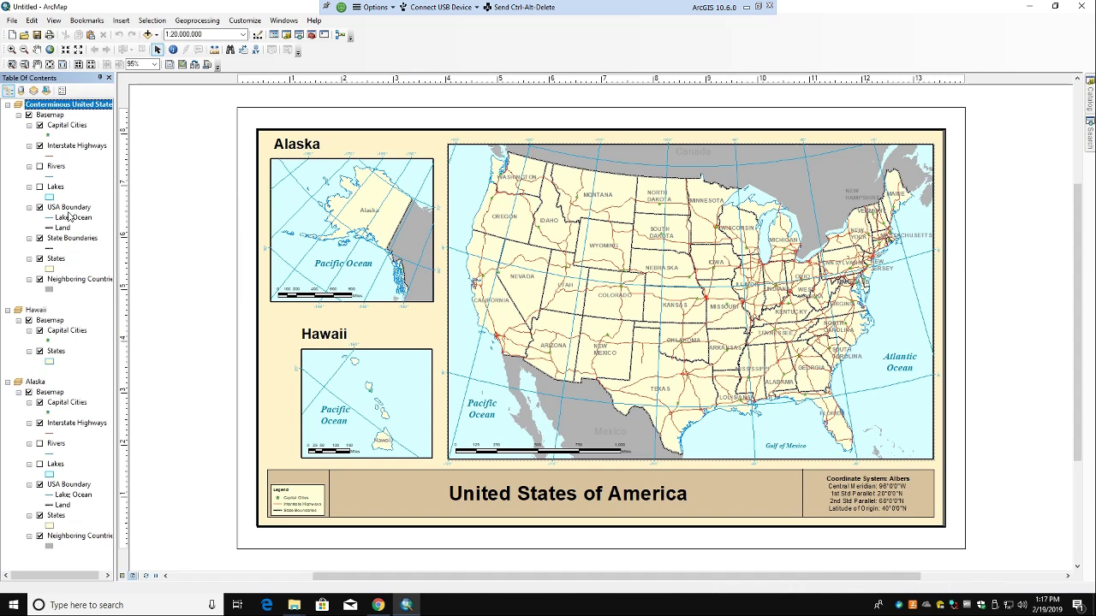
pyautogui.click(39, 145)
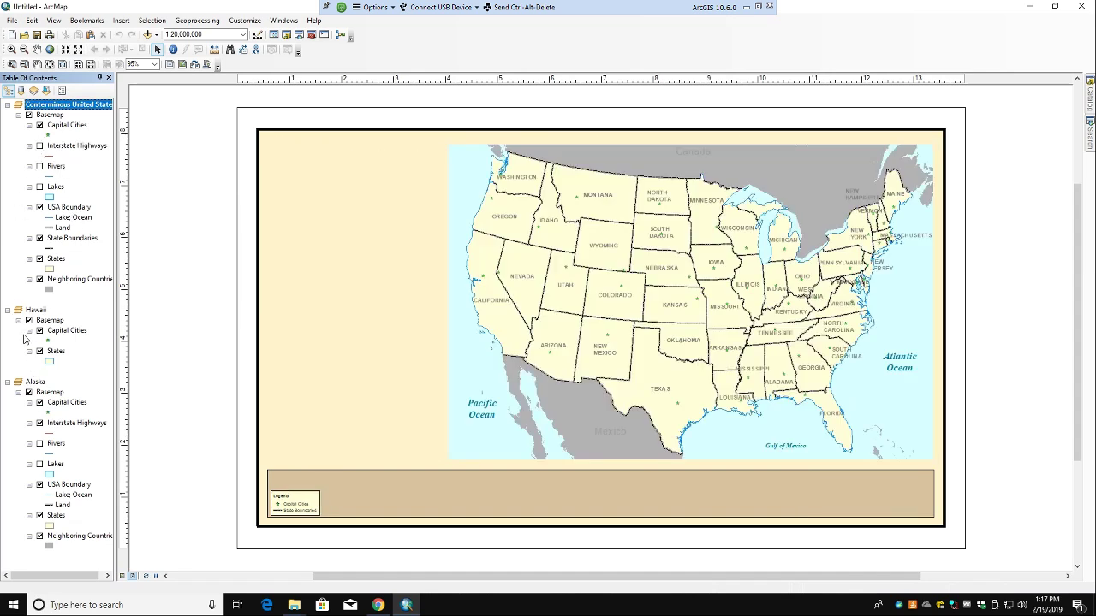
pyautogui.click(40, 423)
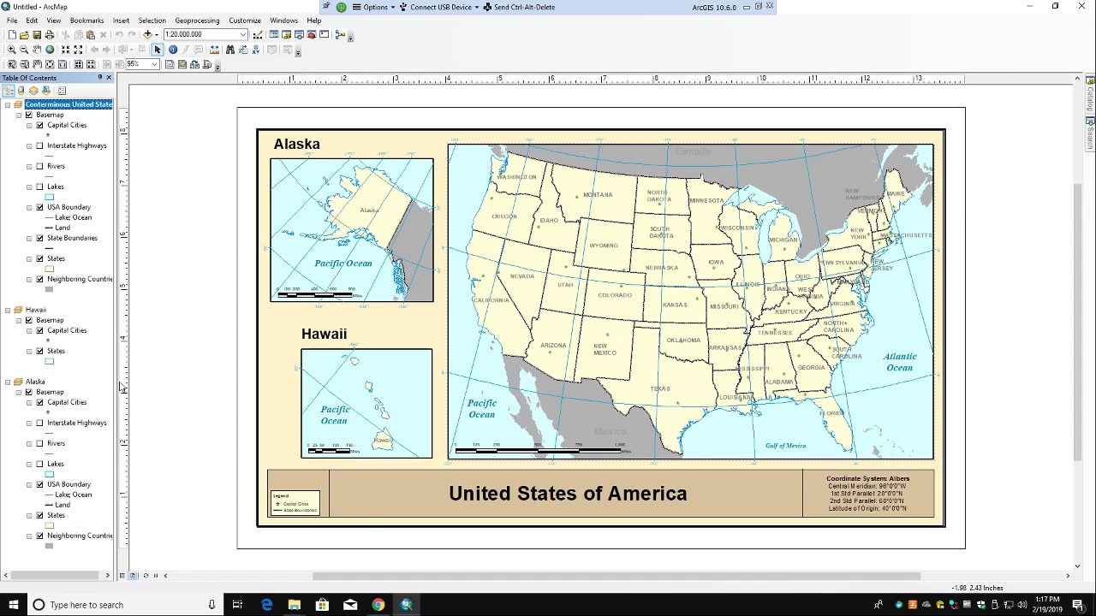
pyautogui.click(40, 126)
pyautogui.click(39, 330)
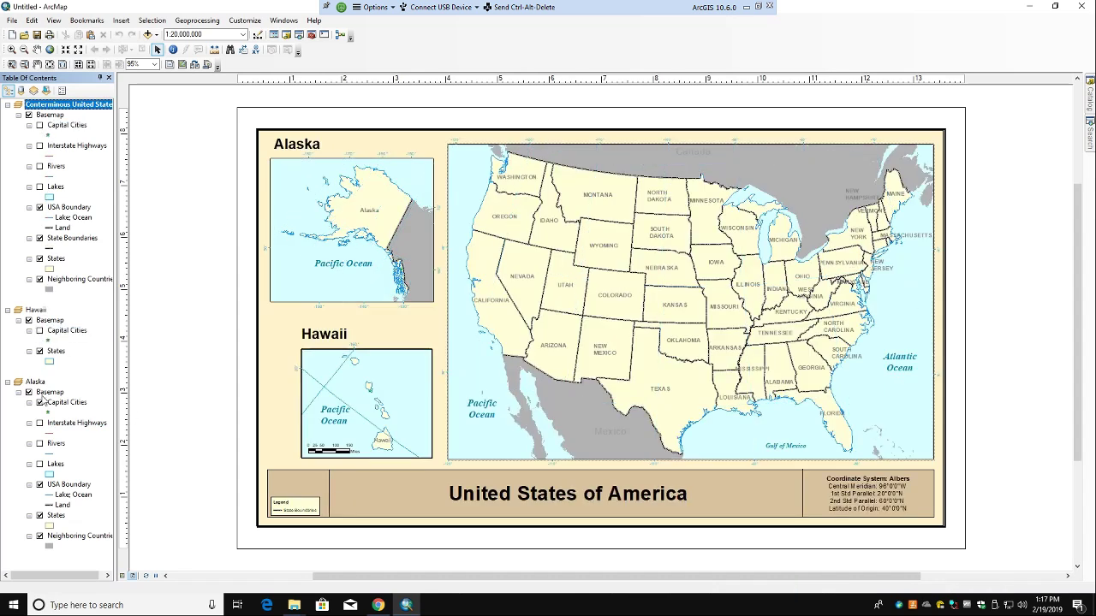
pyautogui.click(40, 403)
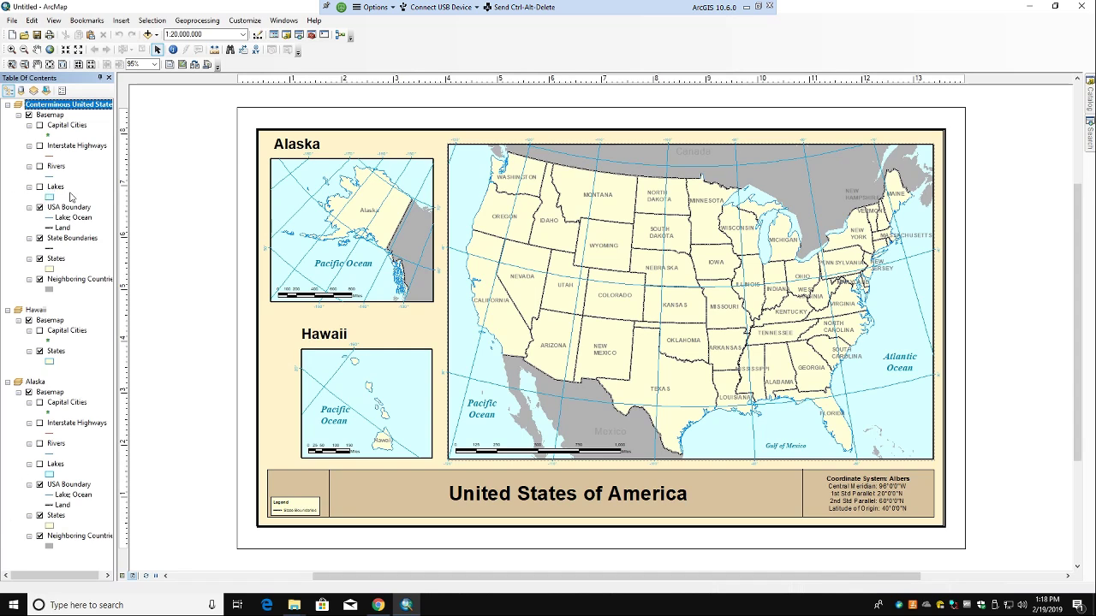
# Step: Turn Lakes back on in the Conterminous United States and Alaska frames and select it
pyautogui.click(39, 186)
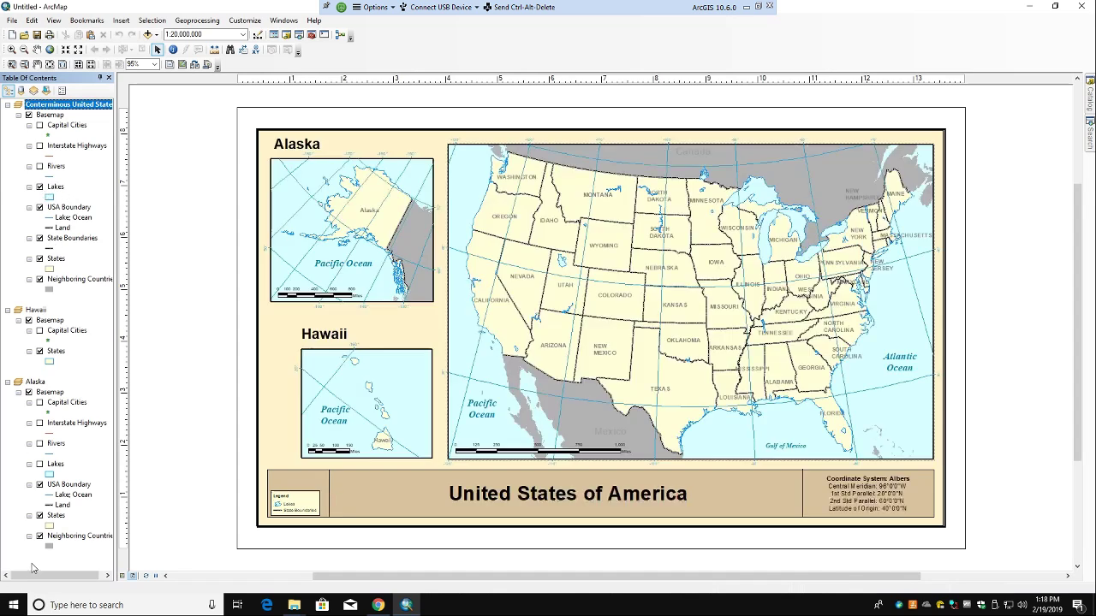
pyautogui.click(40, 464)
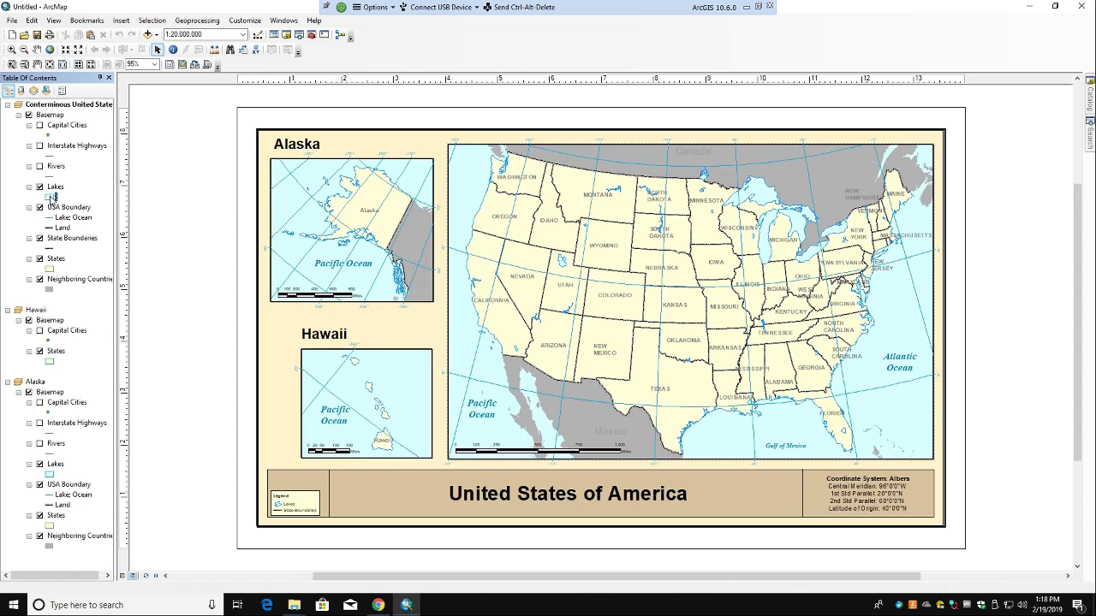
pyautogui.click(53, 187)
# Step: Zoom the Conterminous United States frame to the Lakes layer extent, giving scale 1:21,742,710
pyautogui.rightClick(53, 187)
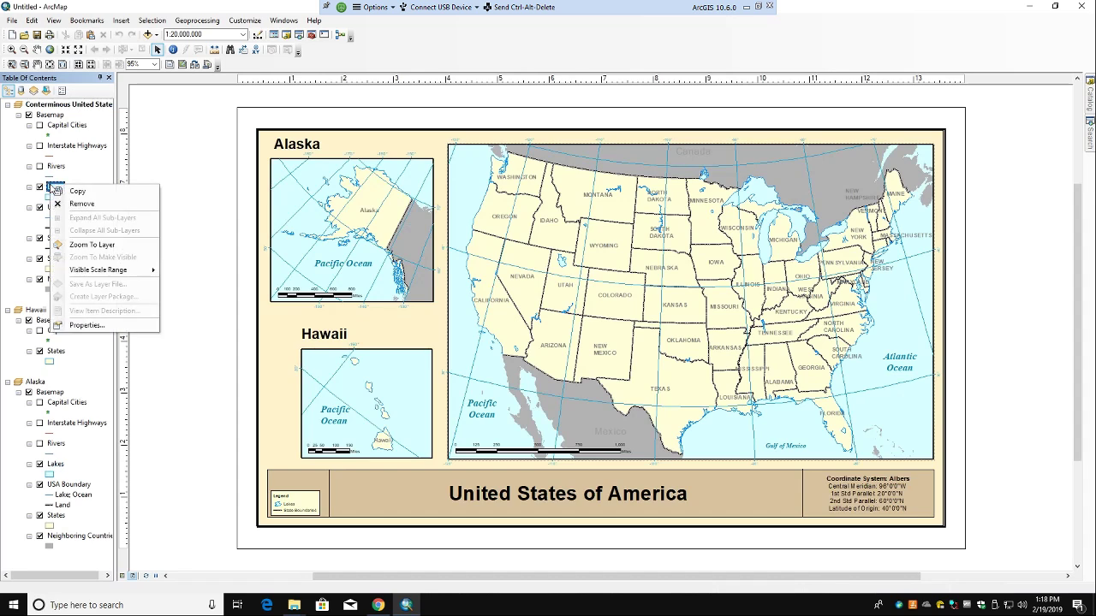
pyautogui.click(73, 325)
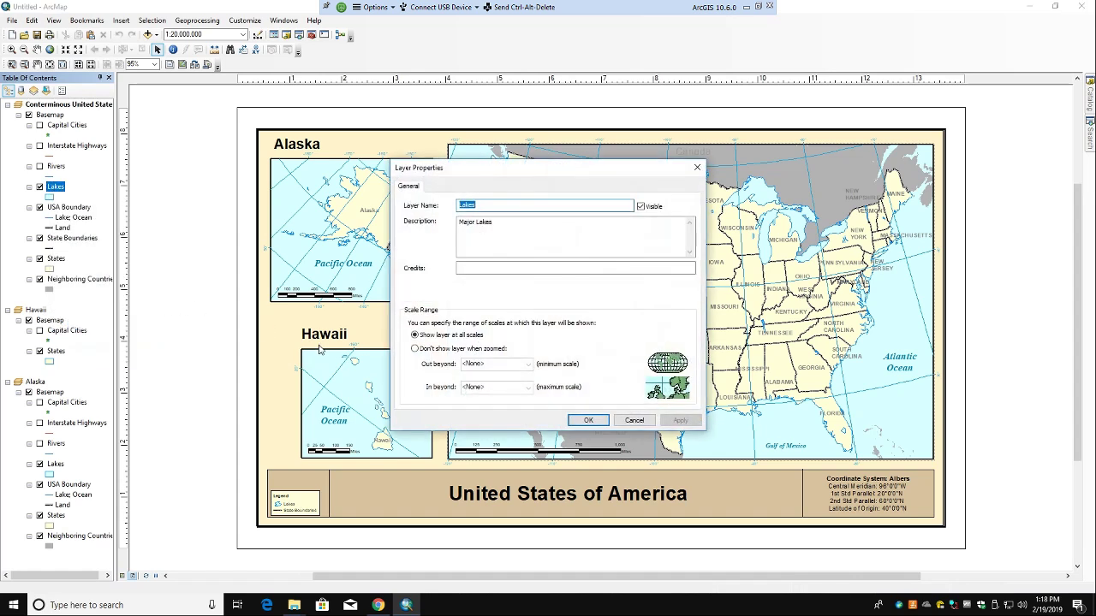
pyautogui.click(634, 420)
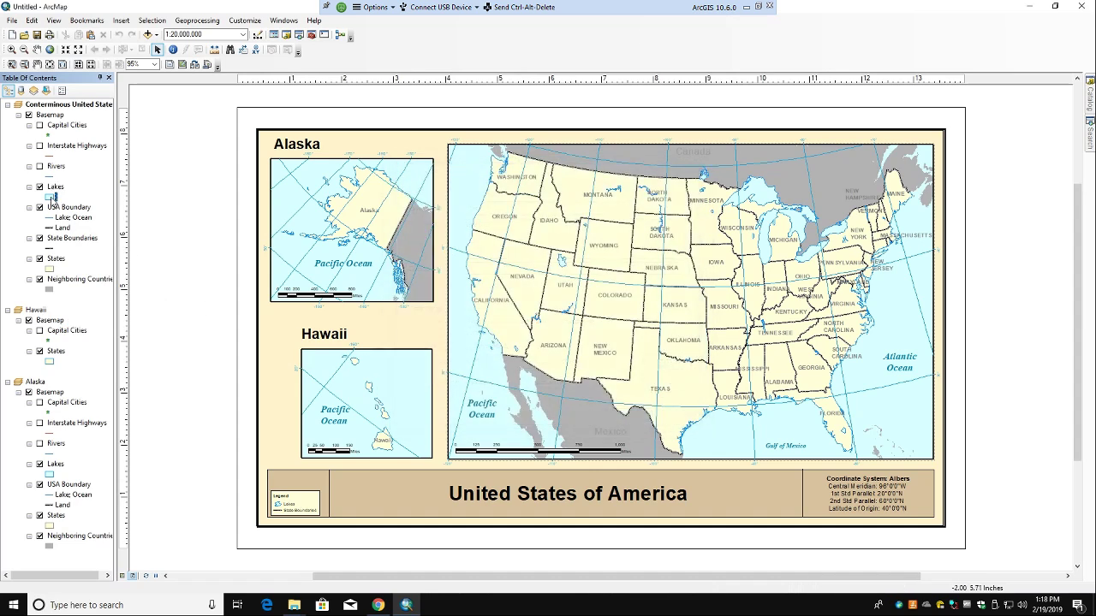
pyautogui.rightClick(34, 188)
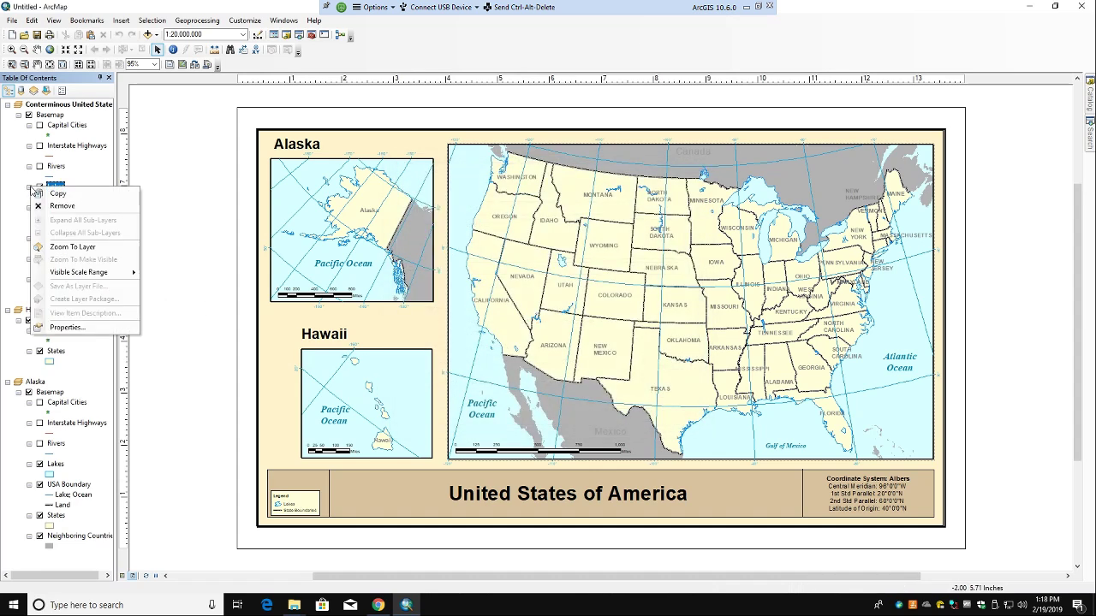
pyautogui.moveTo(69, 273)
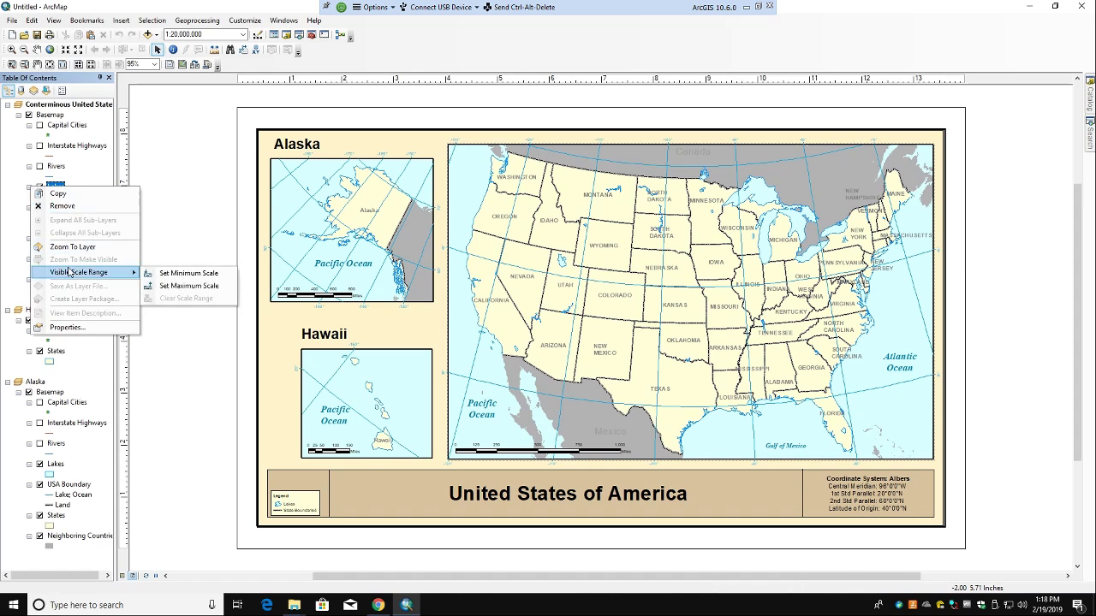
pyautogui.click(75, 246)
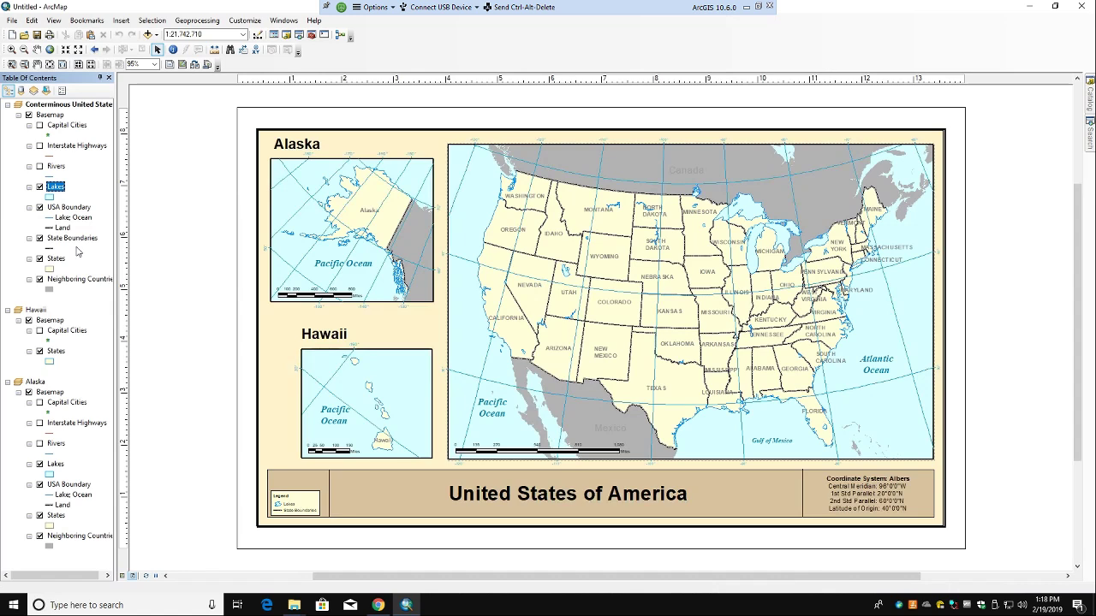
pyautogui.click(54, 268)
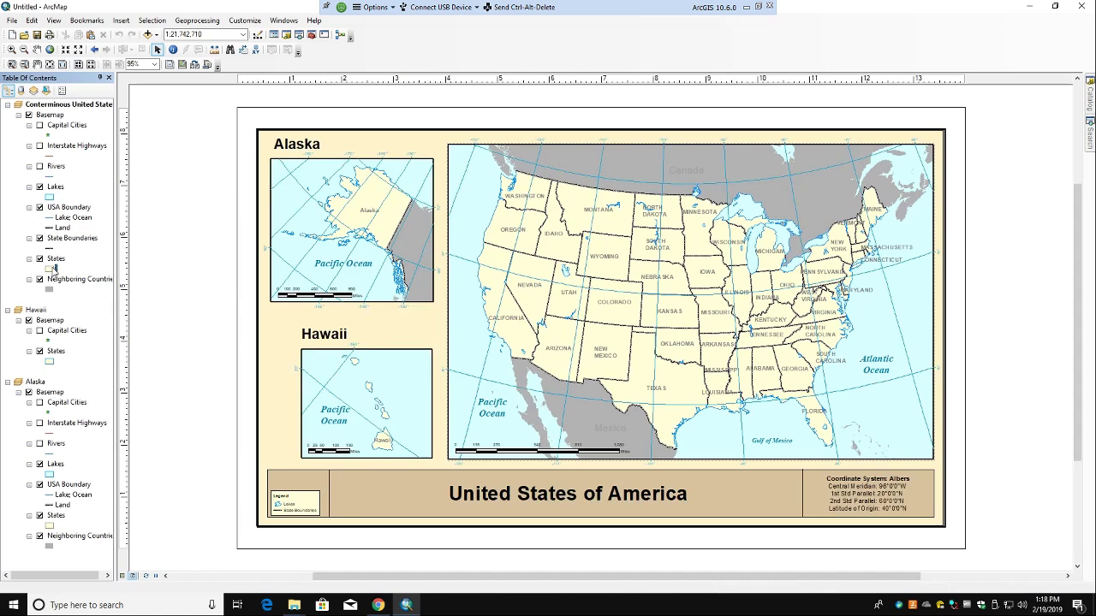
pyautogui.click(54, 190)
pyautogui.click(73, 105)
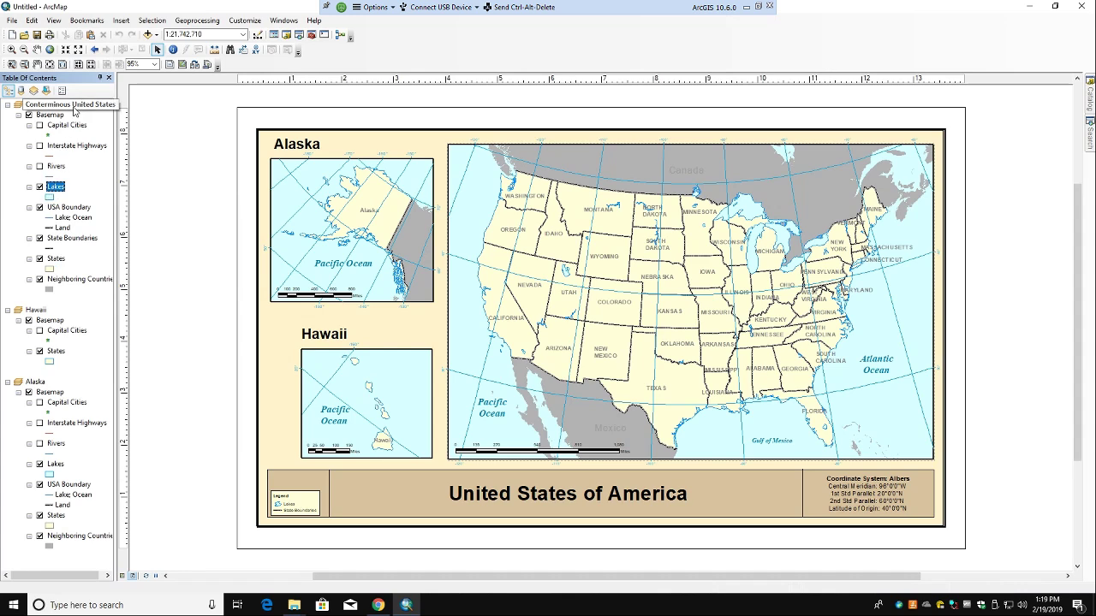
pyautogui.rightClick(73, 105)
pyautogui.click(120, 355)
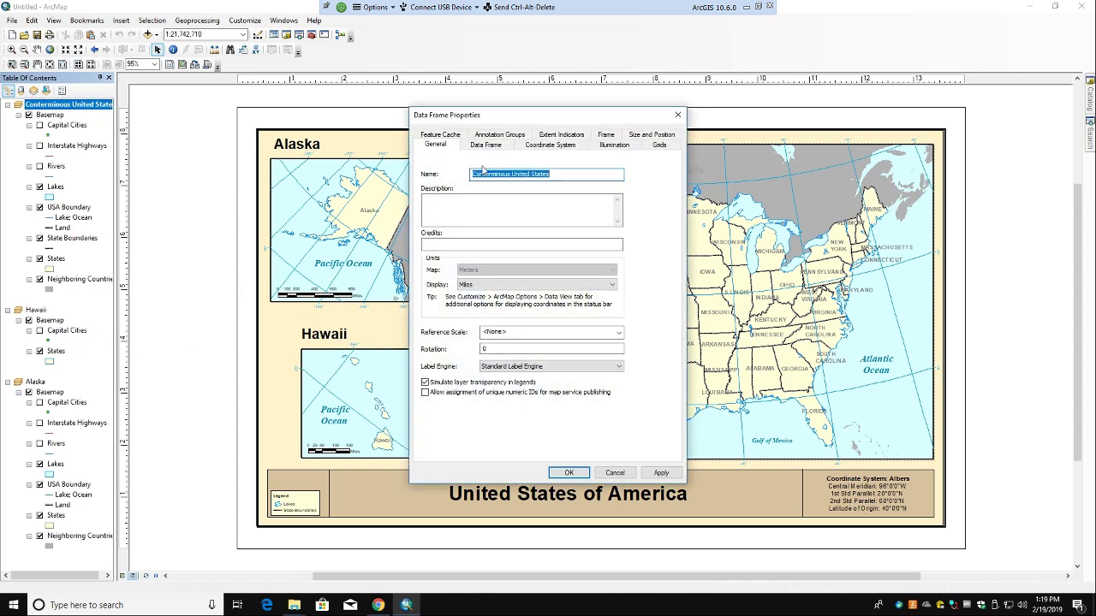
pyautogui.click(615, 473)
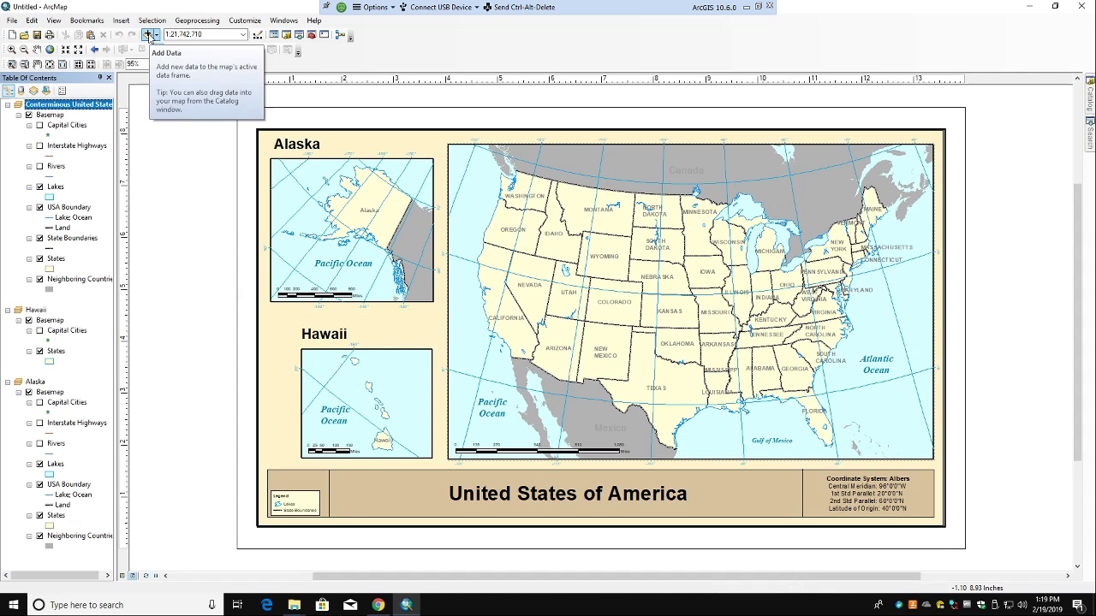
# Step: Open the Add Data dialog from the Standard toolbar
pyautogui.click(148, 35)
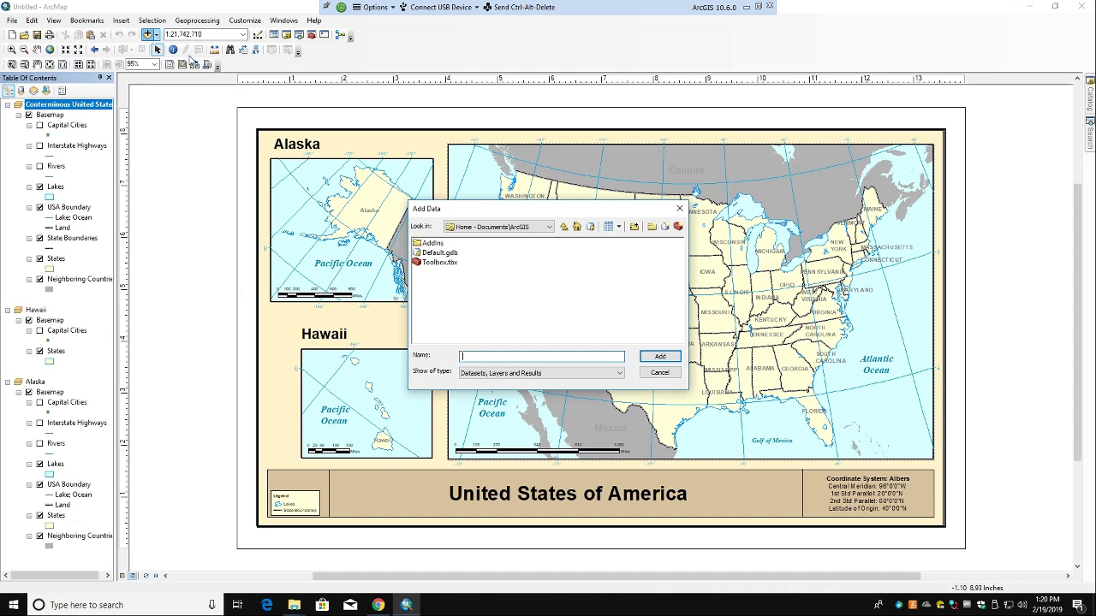
# Step: Connect the Downloads TG_ArcGIS_Example folder so tl_2017_us_state.shp appears in Add Data
pyautogui.click(635, 227)
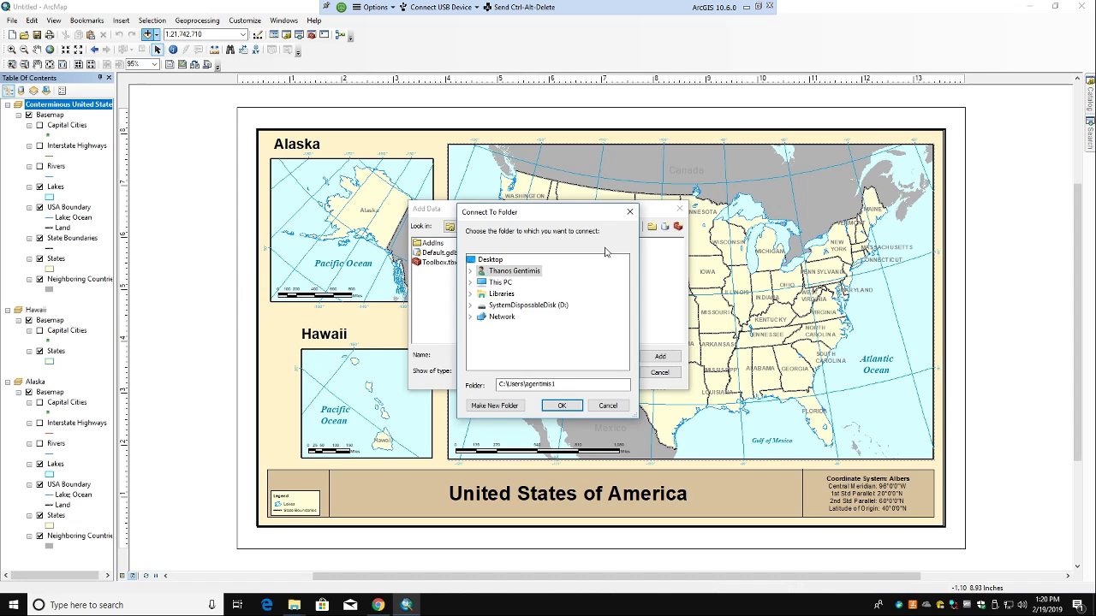
pyautogui.doubleClick(512, 272)
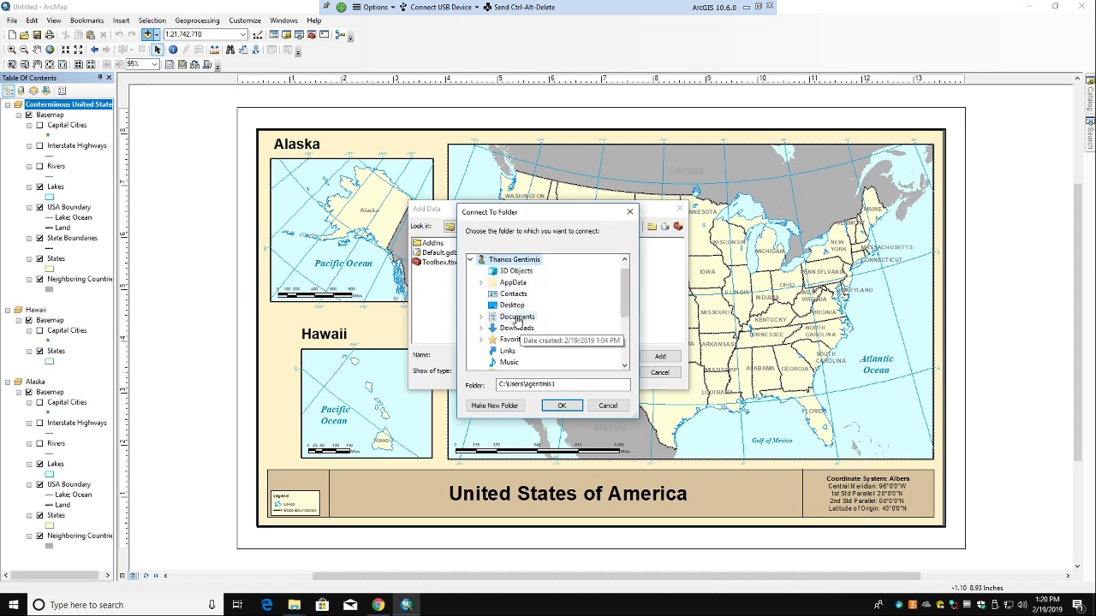
pyautogui.doubleClick(517, 329)
pyautogui.click(539, 340)
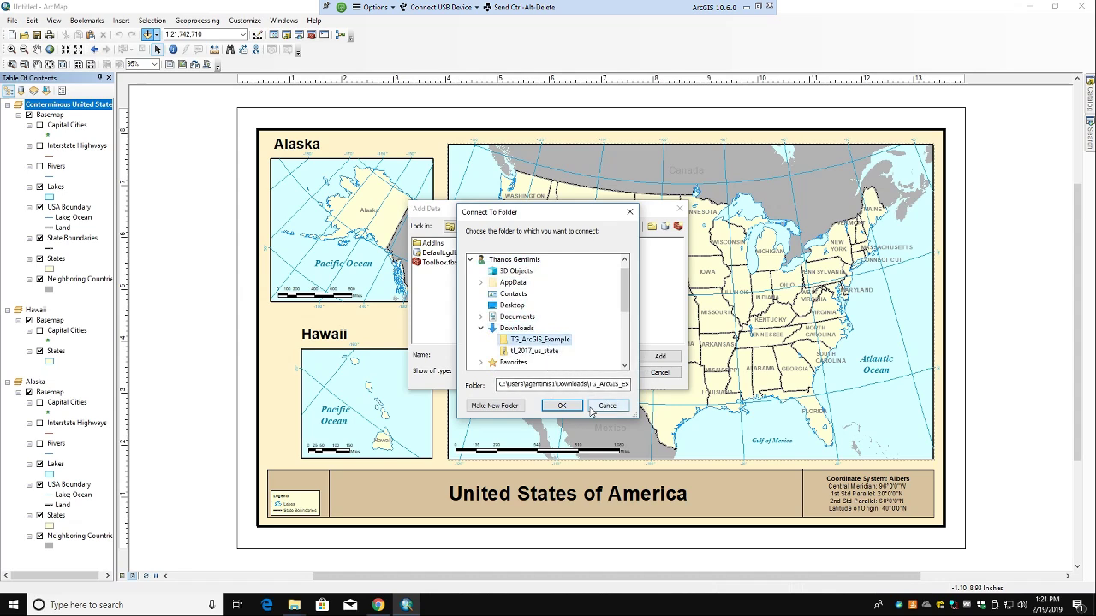
pyautogui.click(564, 406)
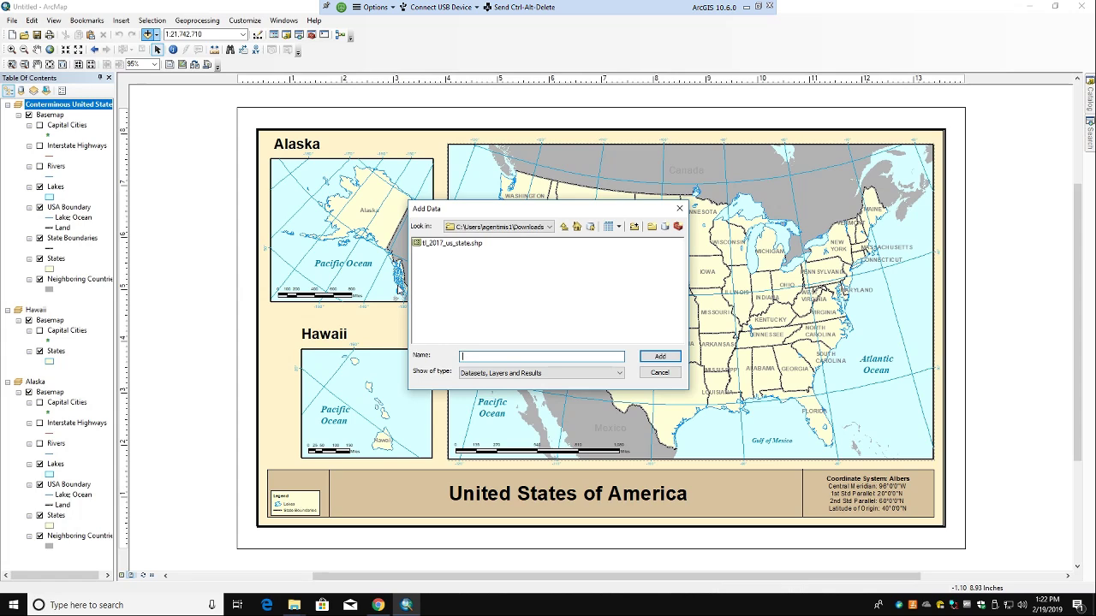
# Step: Add tl_2017_us_state.shp as a layer in the Conterminous United States frame
pyautogui.click(452, 243)
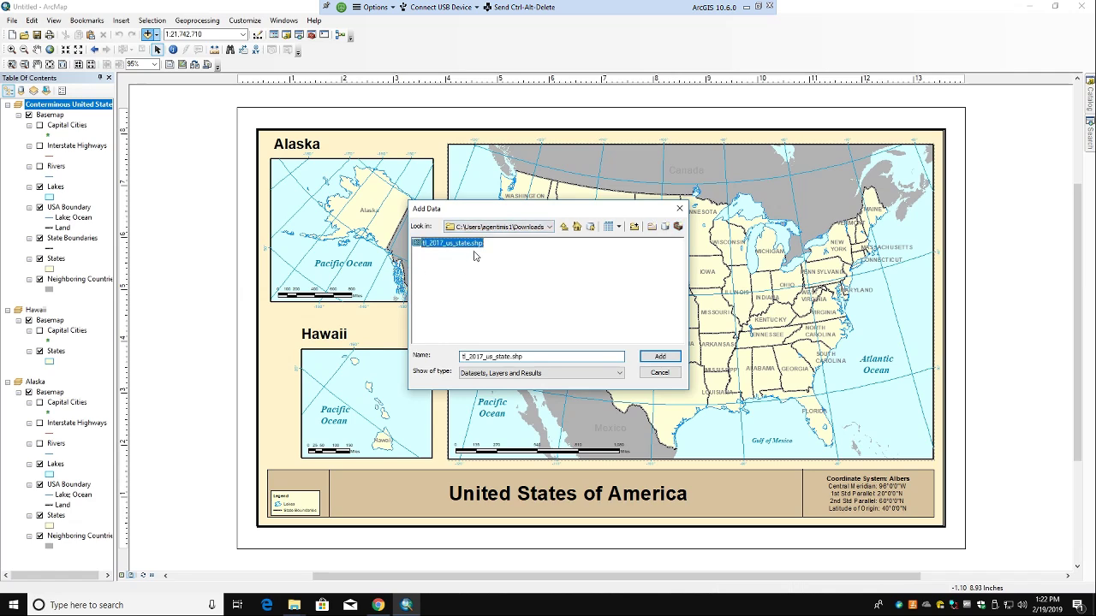
pyautogui.click(657, 358)
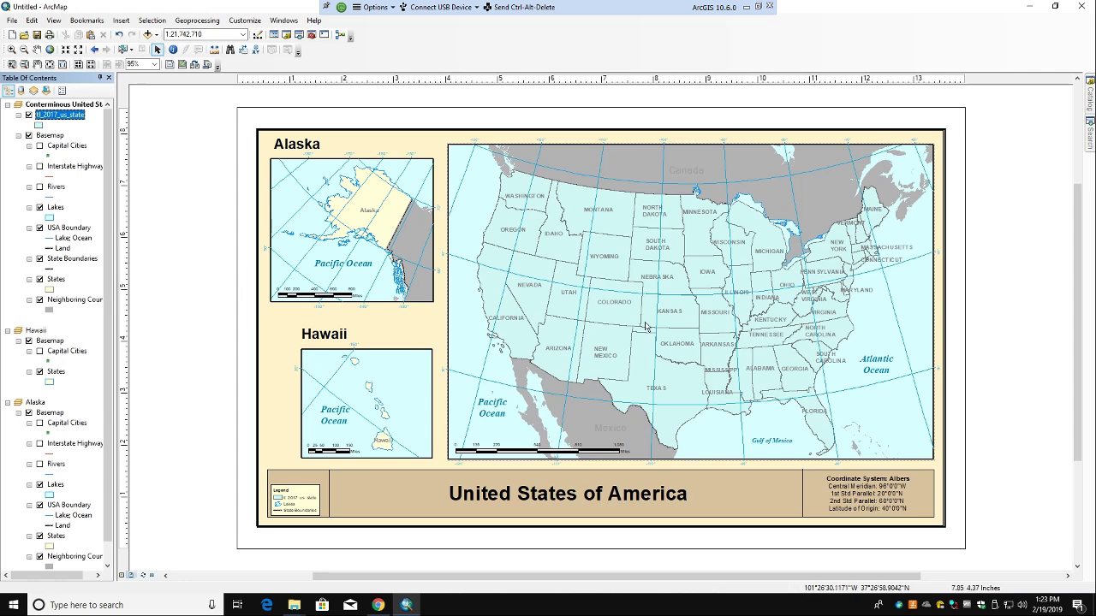
# Step: Widen the Name column in the TG_ArcGIS_Example Explorer window to read every shapefile part, including the lock file
pyautogui.click(294, 605)
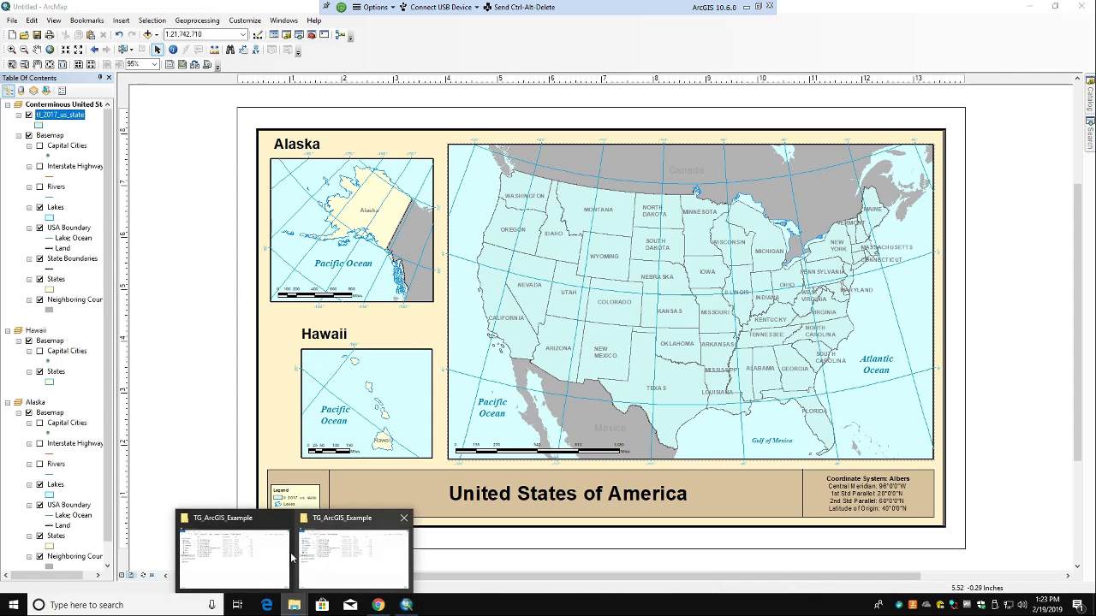
pyautogui.click(326, 549)
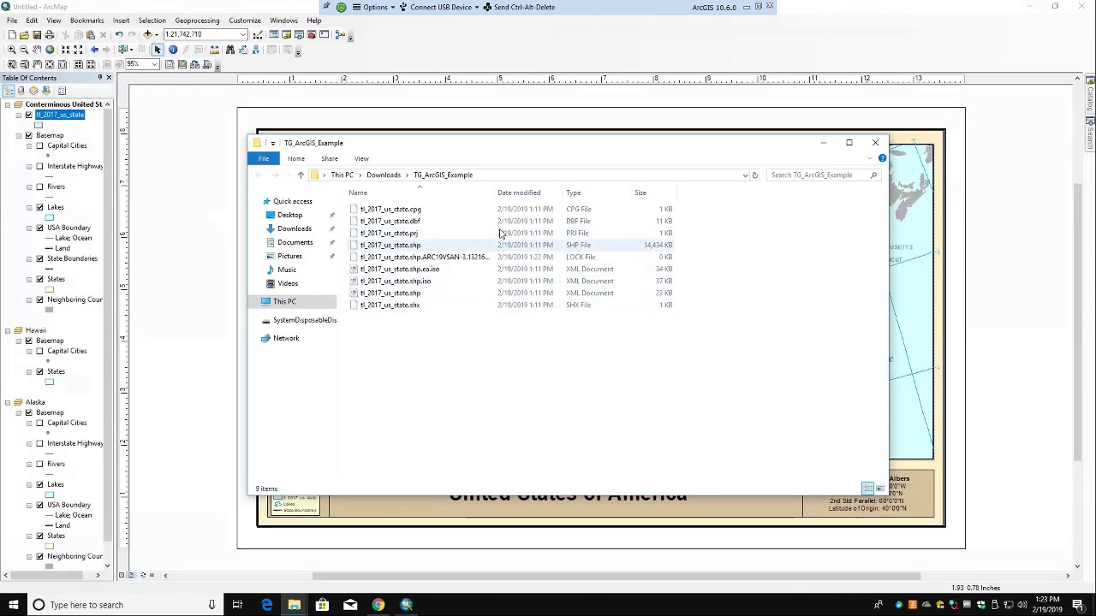
pyautogui.moveTo(494, 192); pyautogui.dragTo(567, 189)
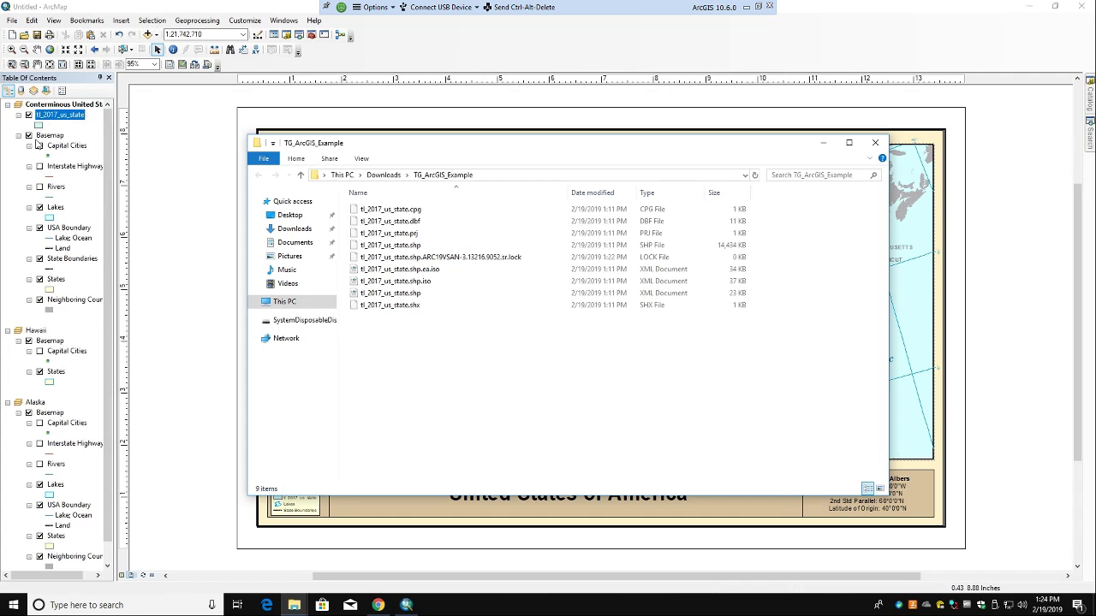
pyautogui.scroll(-1, 21, 285)
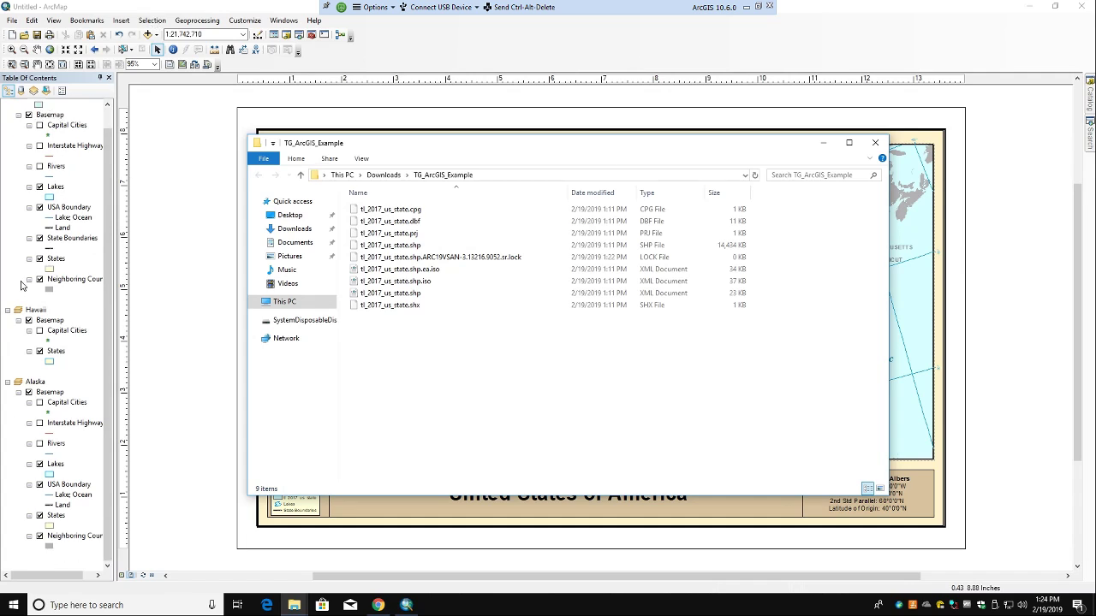
pyautogui.scroll(1, 22, 285)
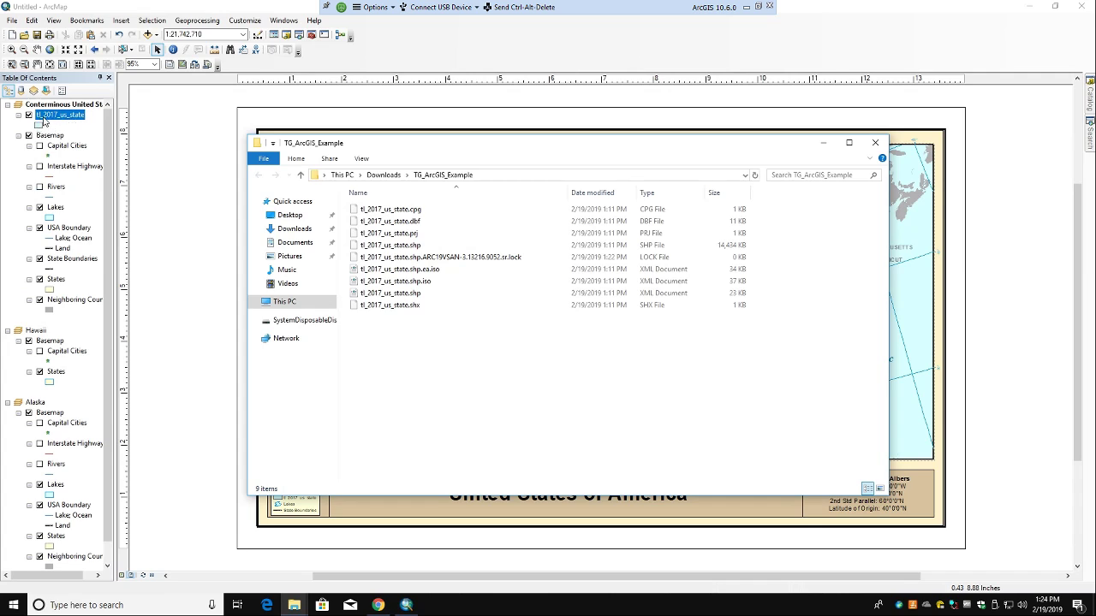
pyautogui.rightClick(51, 118)
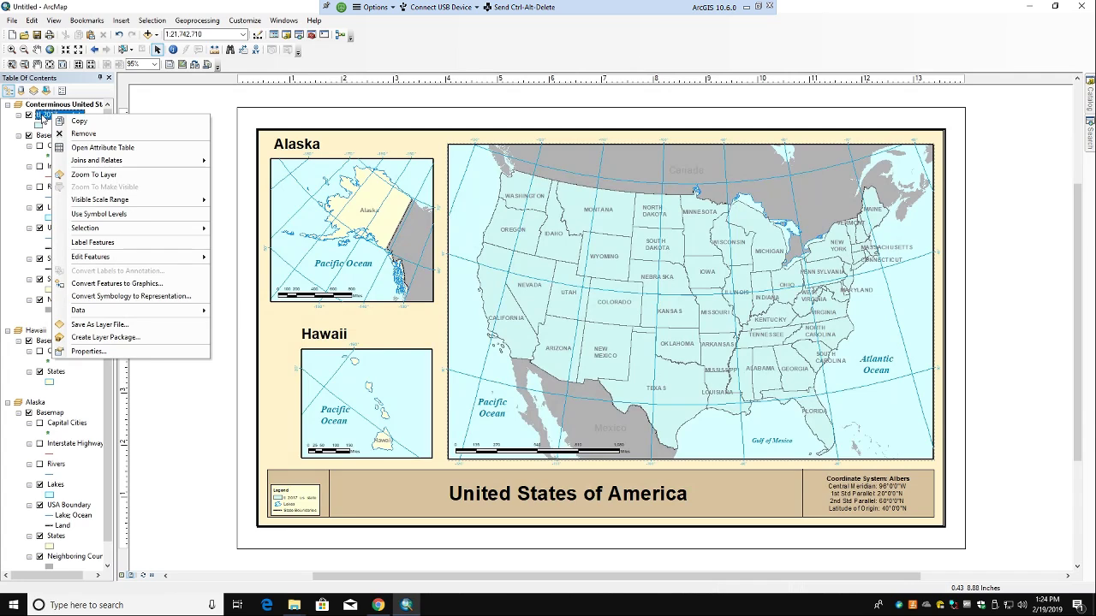
pyautogui.rightClick(41, 117)
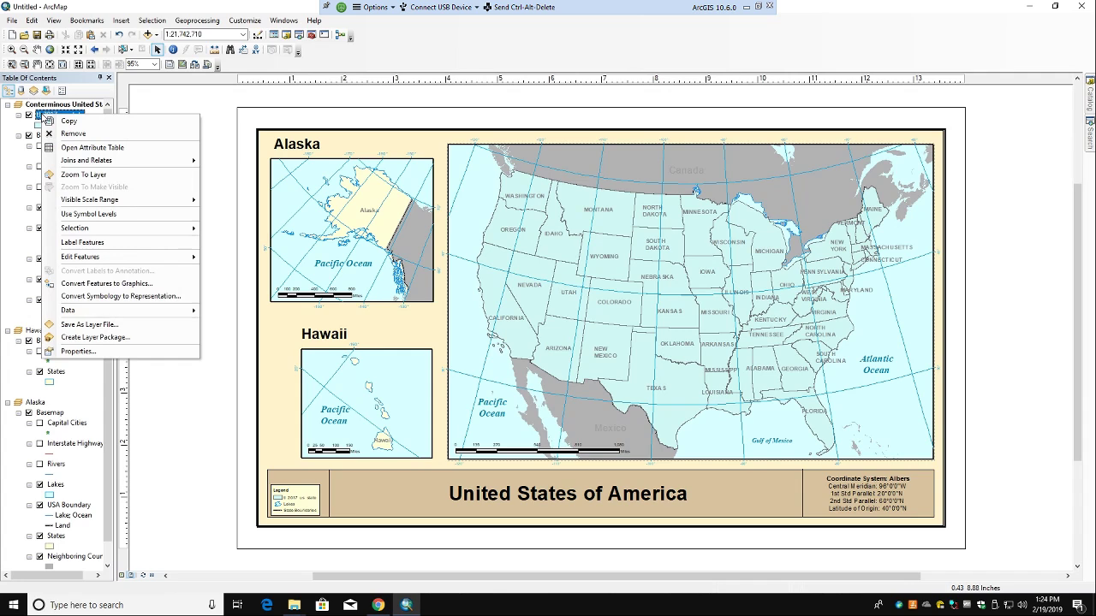
pyautogui.click(58, 151)
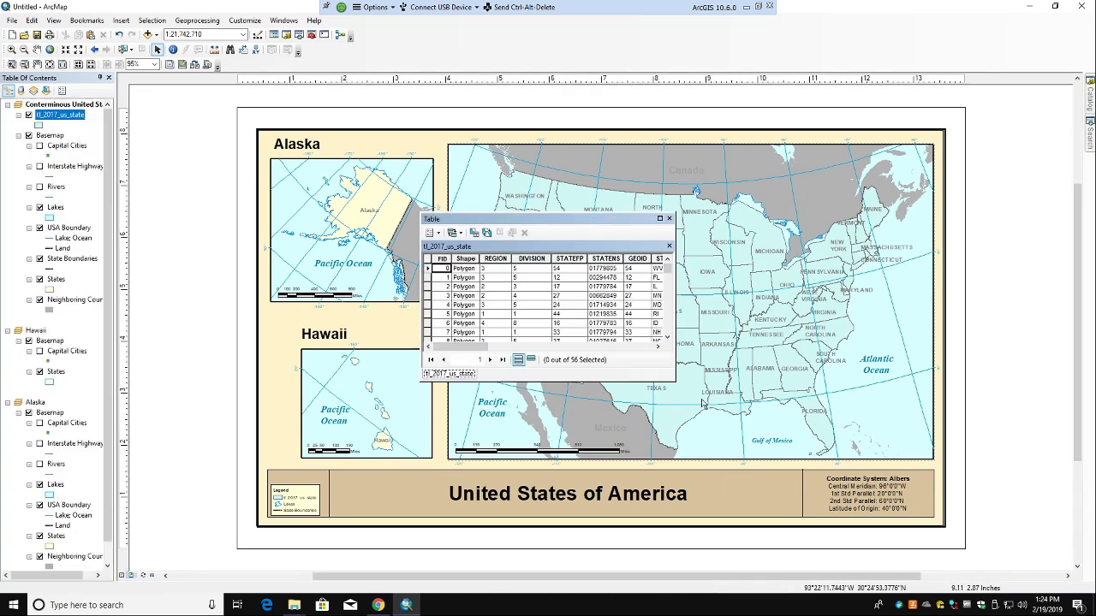
pyautogui.moveTo(676, 387); pyautogui.dragTo(981, 571)
pyautogui.click(966, 218)
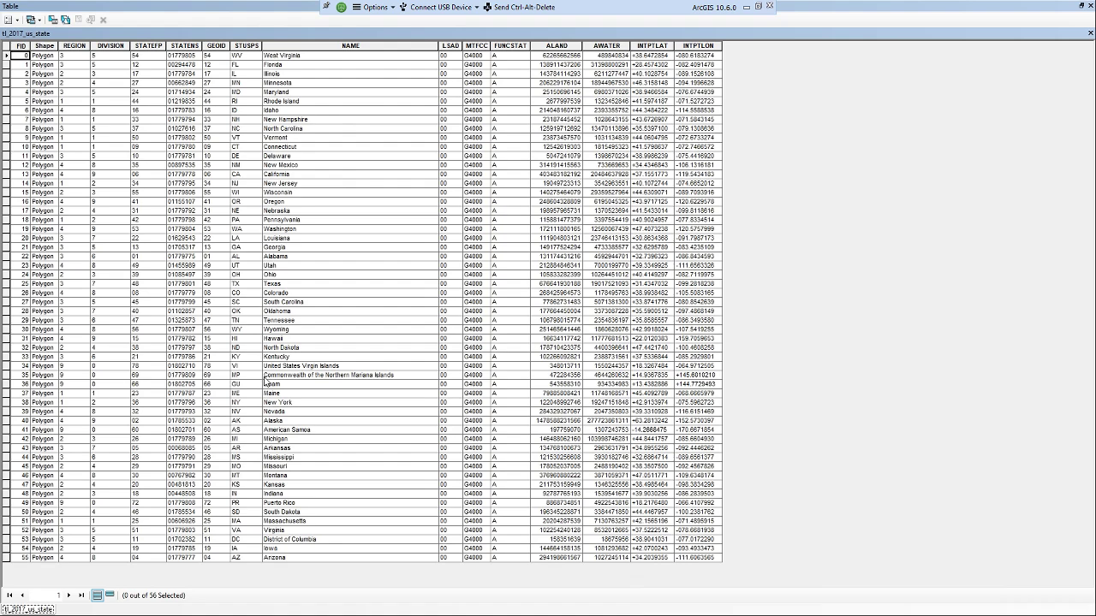
pyautogui.click(1082, 7)
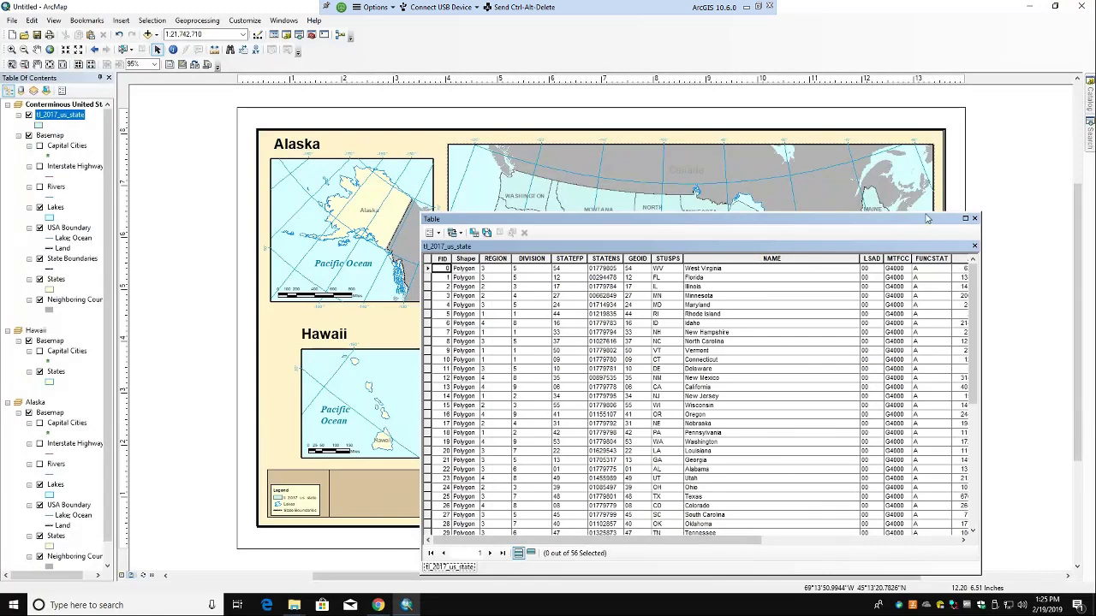
pyautogui.click(973, 218)
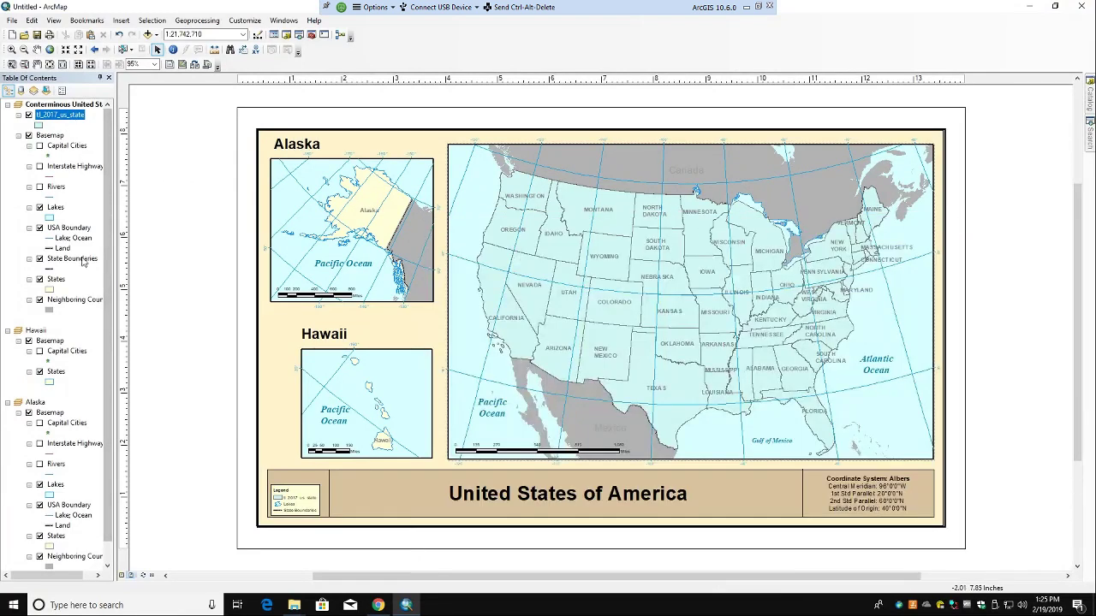
pyautogui.click(377, 605)
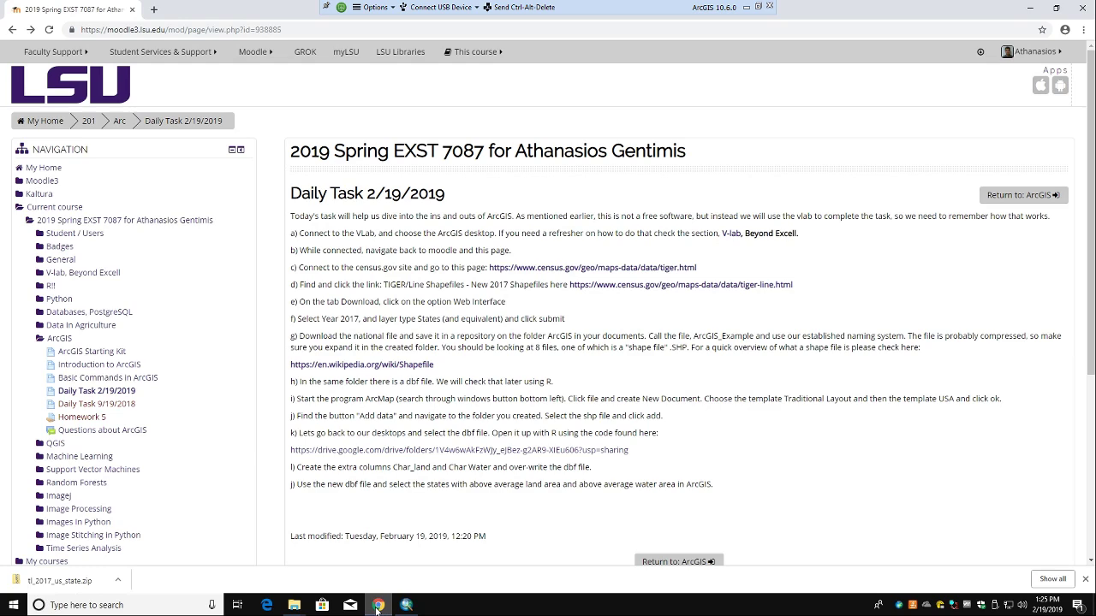
pyautogui.click(377, 605)
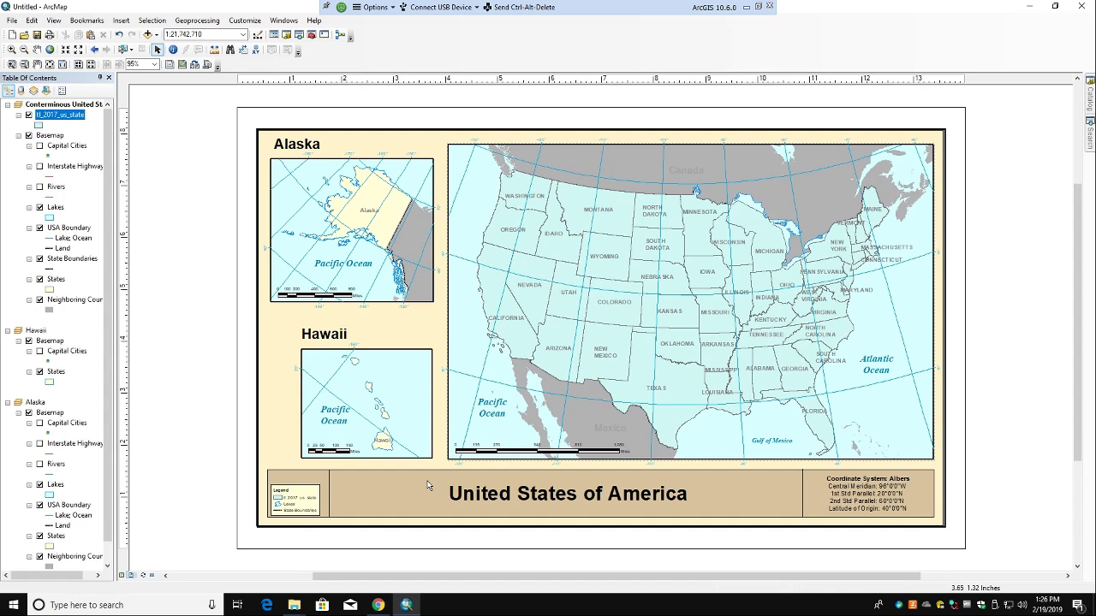
# Step: Open Layer Properties for tl_2017_us_state from its Table of Contents context menu
pyautogui.rightClick(68, 117)
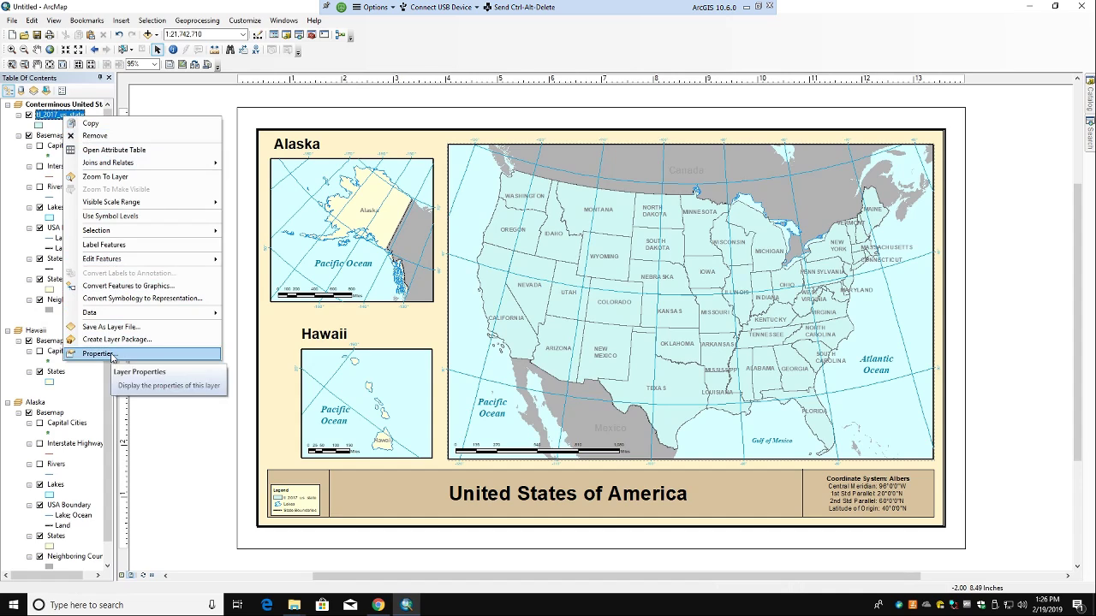
pyautogui.click(98, 354)
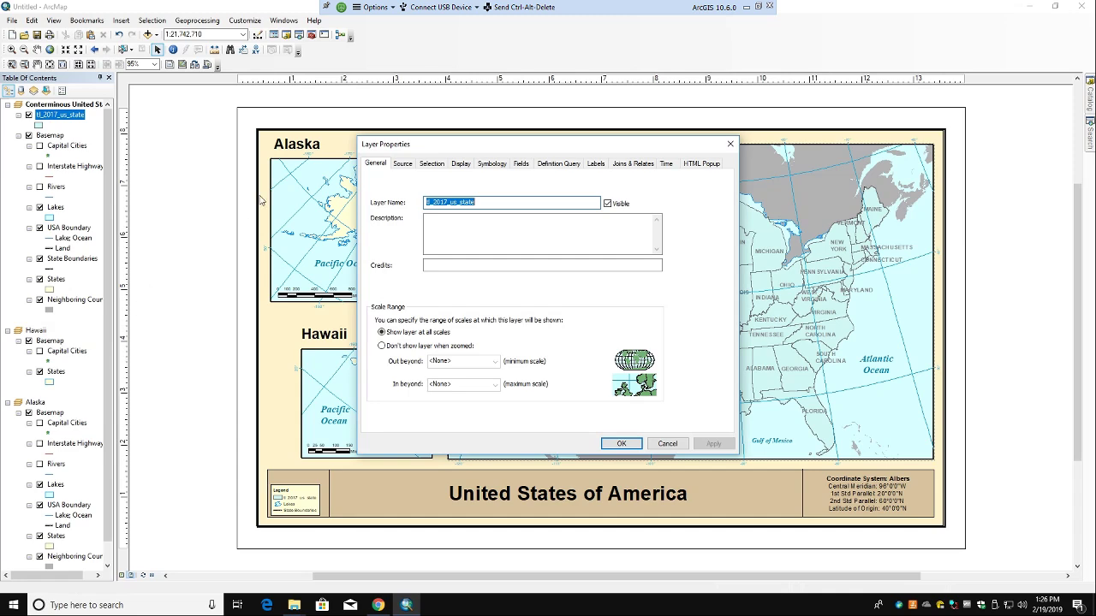
# Step: Set the states layer's Symbology to Quantities with Graduated colors
pyautogui.click(493, 163)
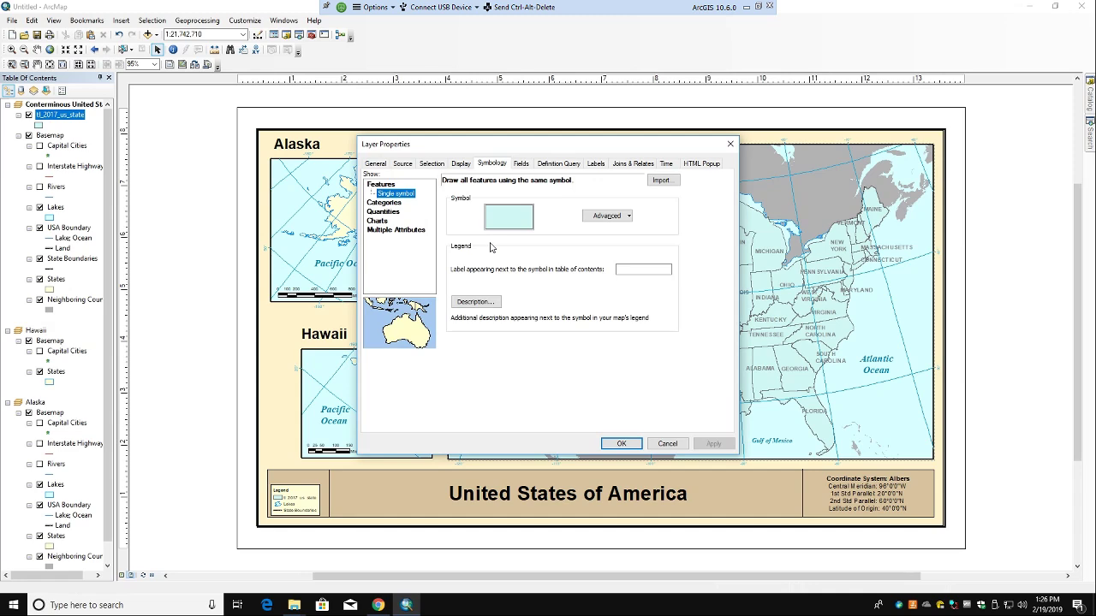
pyautogui.click(384, 202)
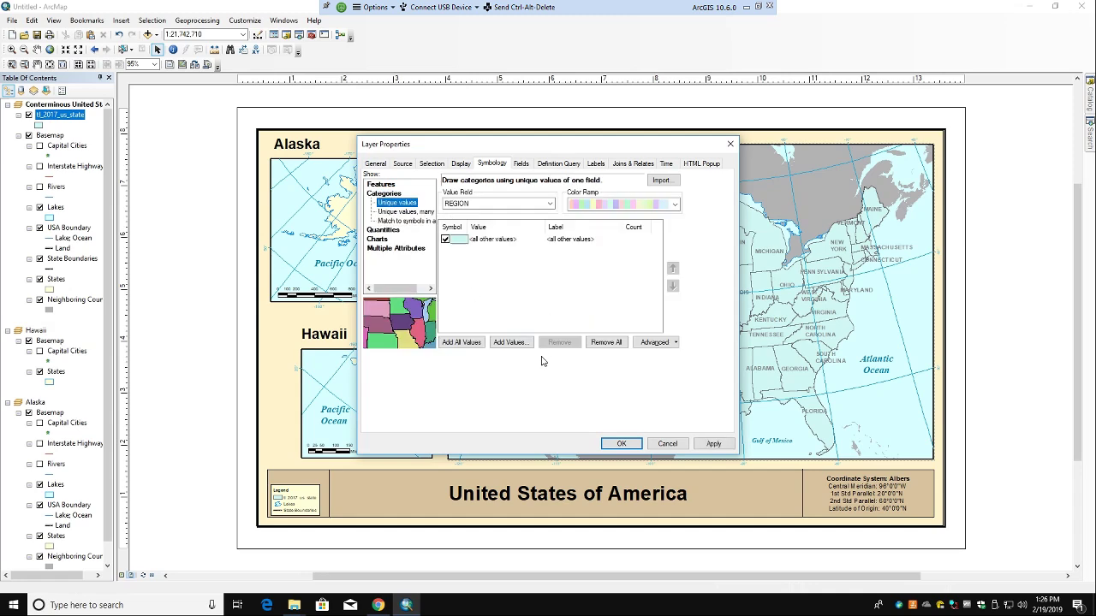
pyautogui.click(391, 232)
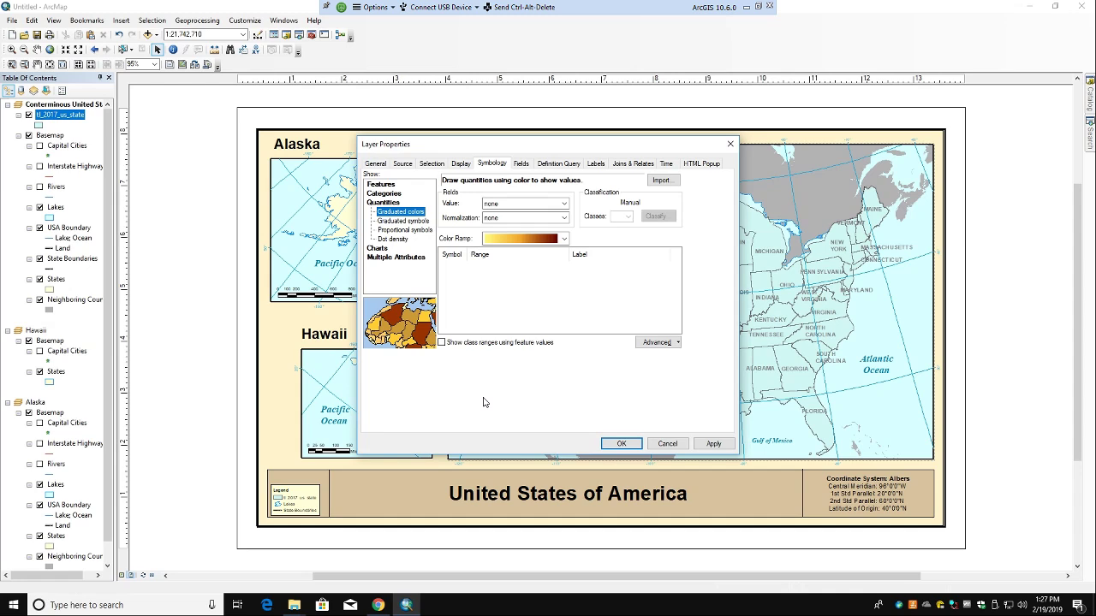
# Step: Choose ALAND as the Value field, producing five Natural Breaks (Jenks) classes
pyautogui.click(496, 207)
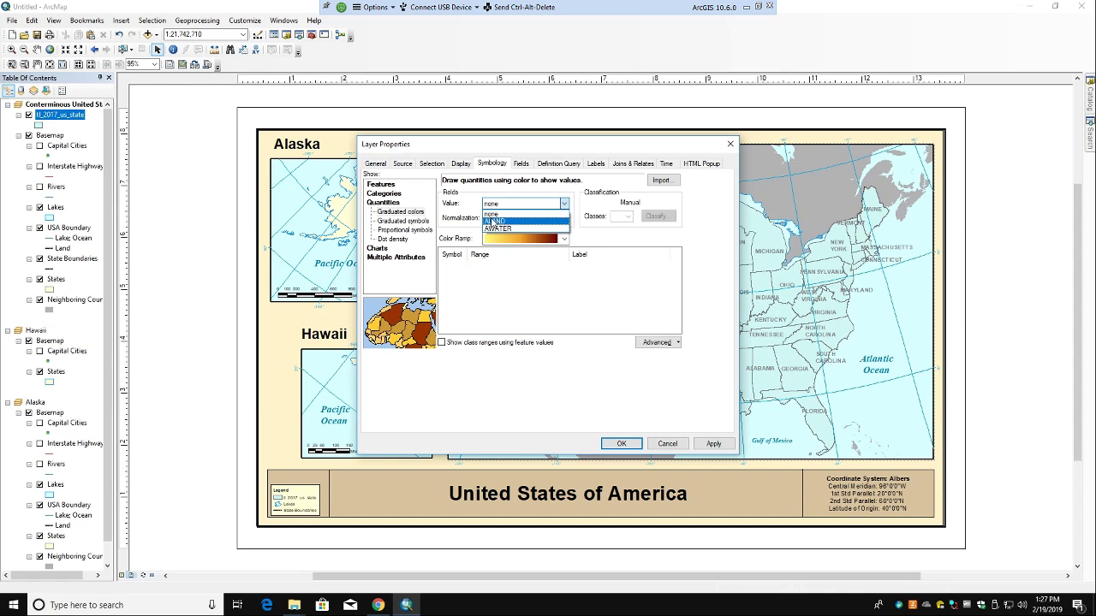
pyautogui.click(494, 222)
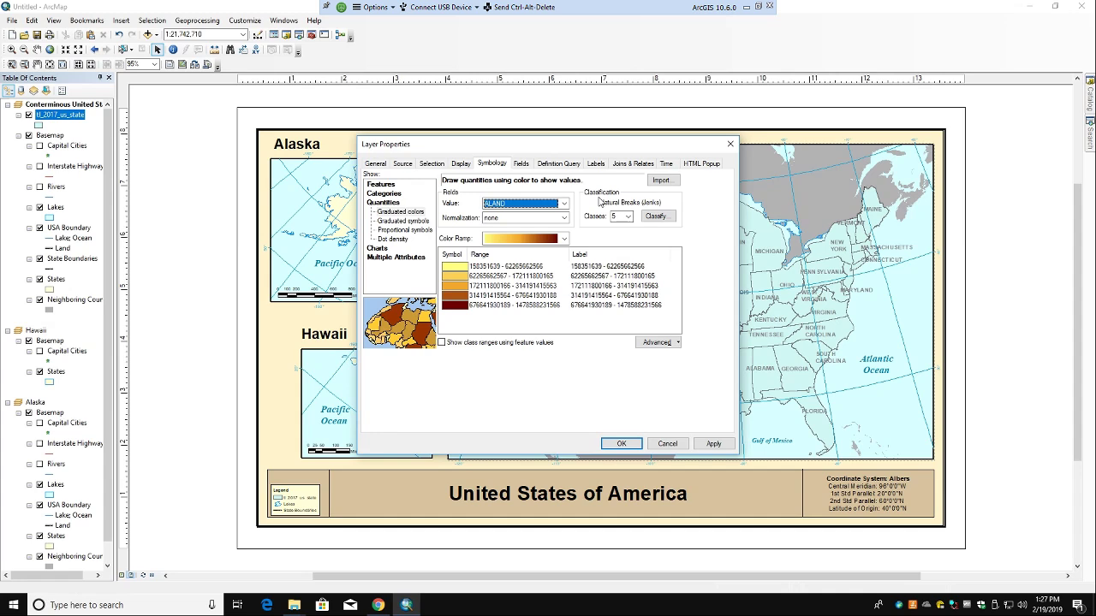
pyautogui.click(655, 217)
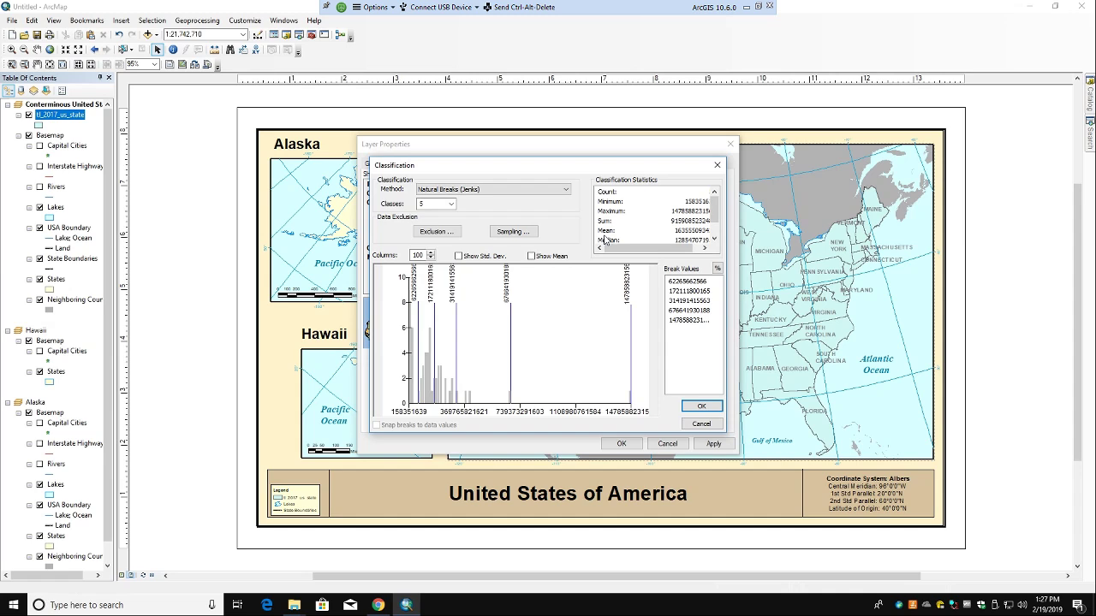
pyautogui.click(477, 191)
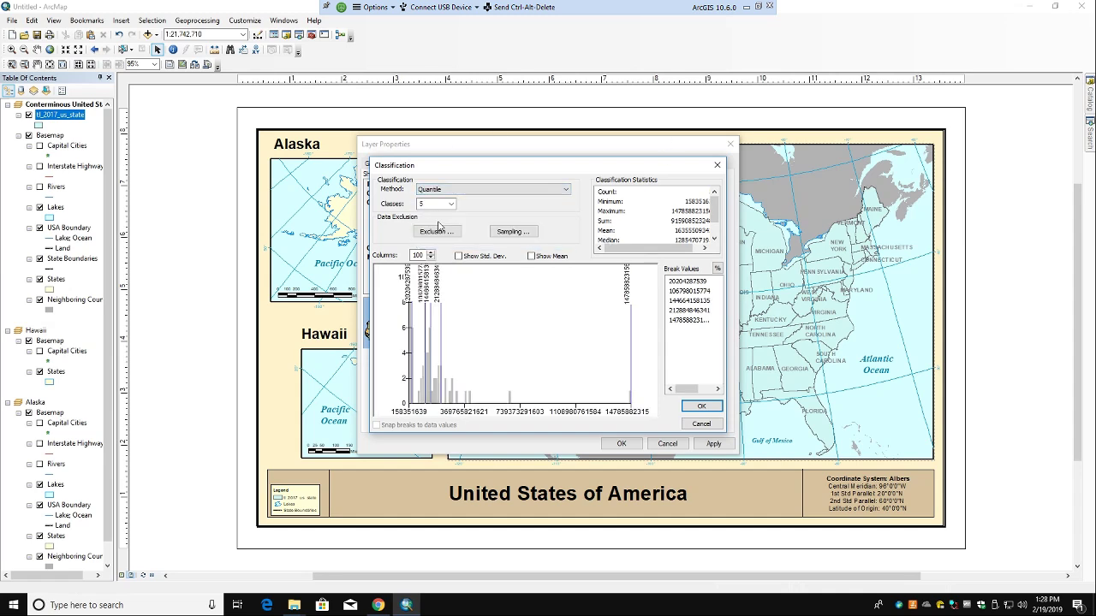
pyautogui.click(451, 204)
pyautogui.scroll(1, 435, 234)
pyautogui.click(430, 222)
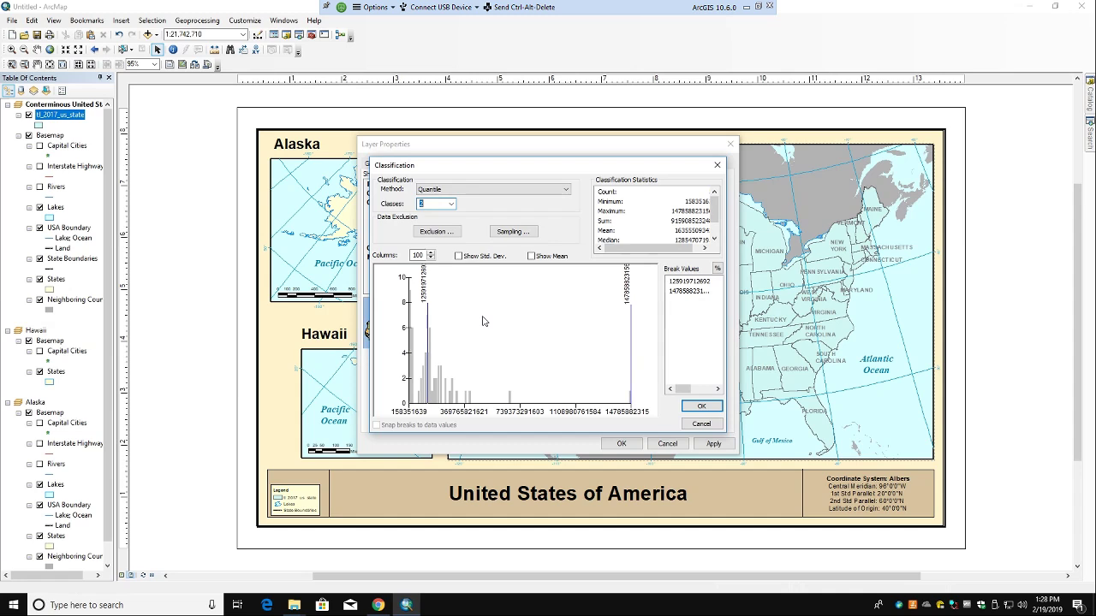
pyautogui.click(451, 204)
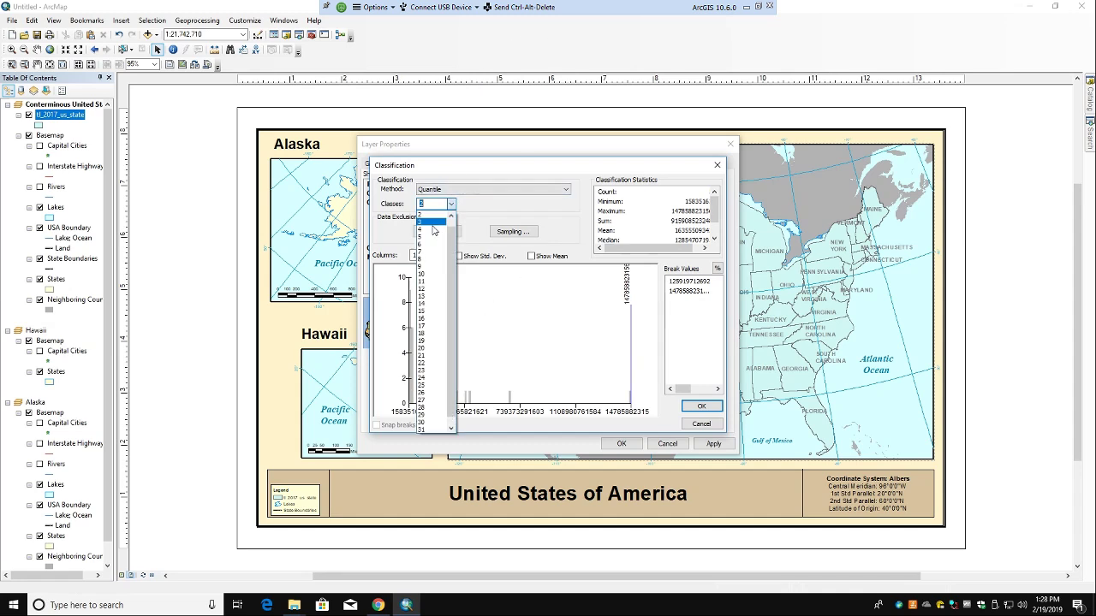
pyautogui.click(433, 228)
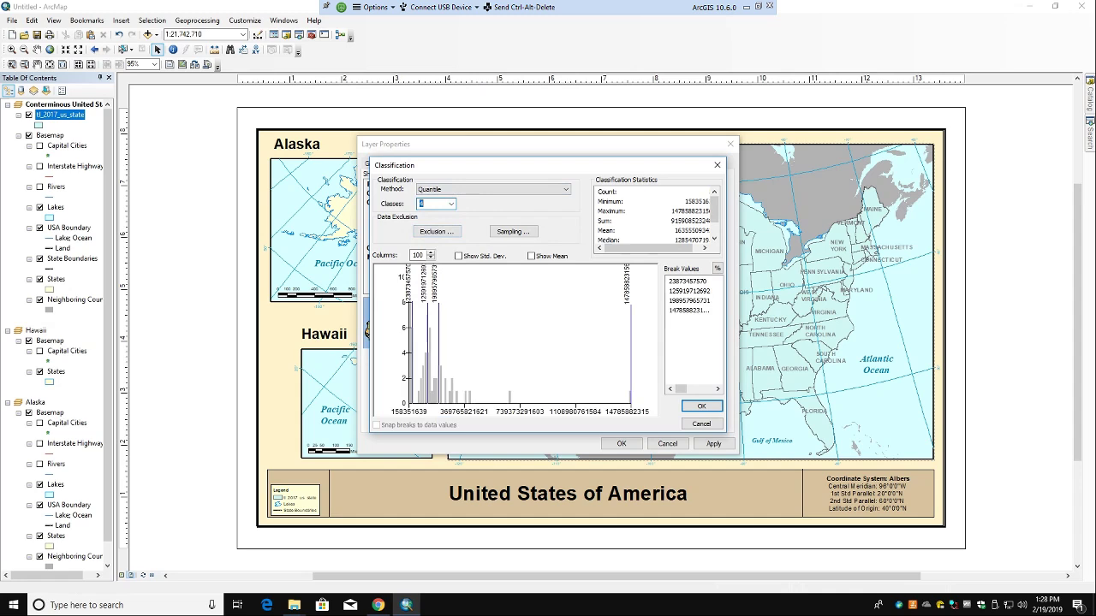
pyautogui.click(451, 204)
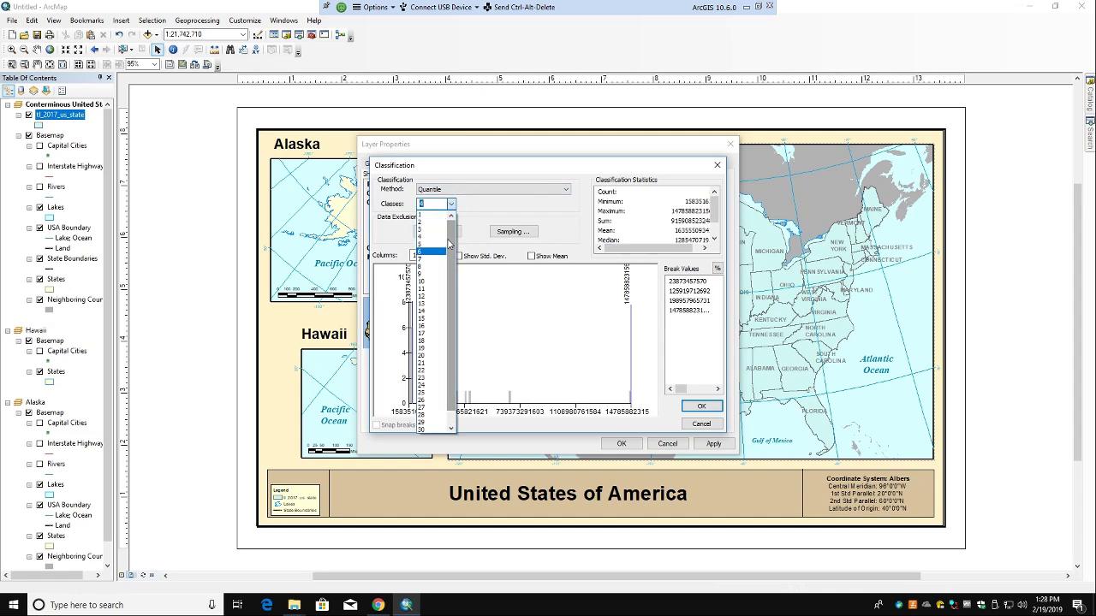
pyautogui.click(432, 222)
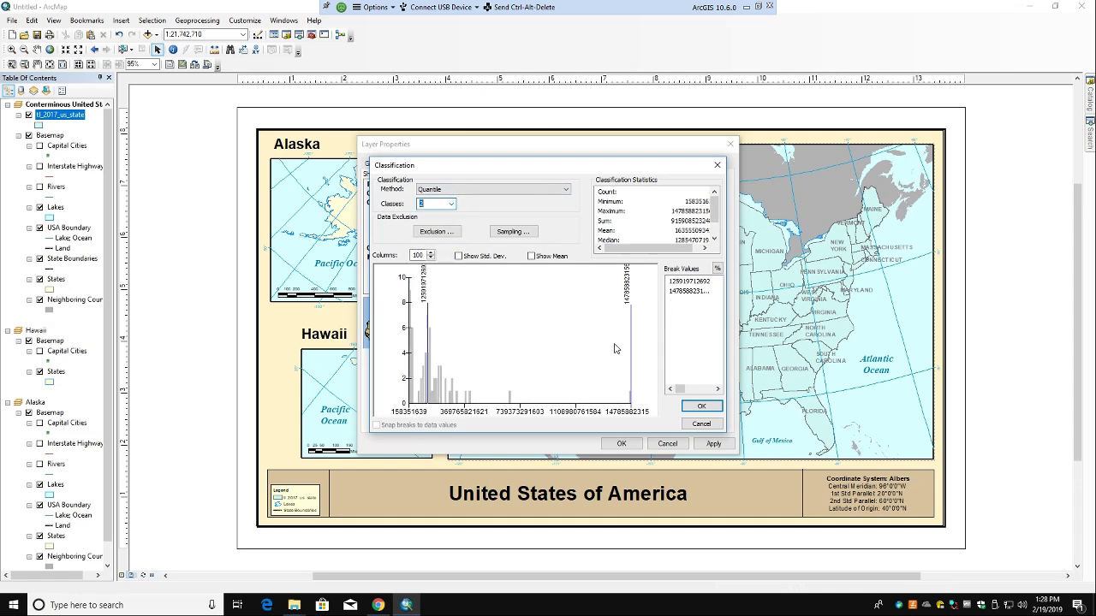
pyautogui.click(702, 407)
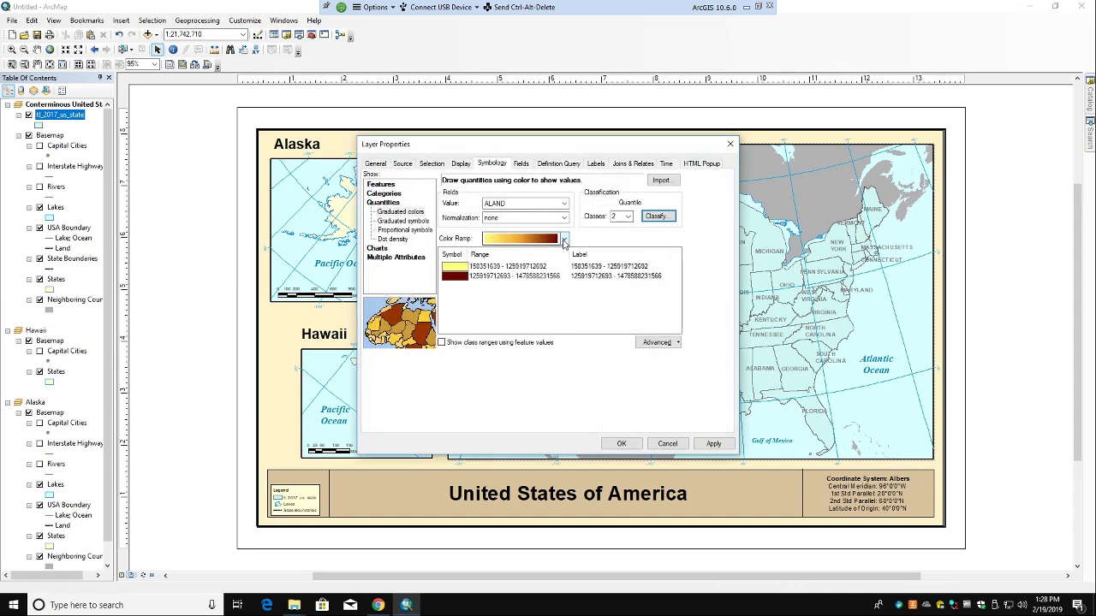
# Step: Apply a light-to-dark purple colour ramp to the two ALAND classes
pyautogui.click(564, 240)
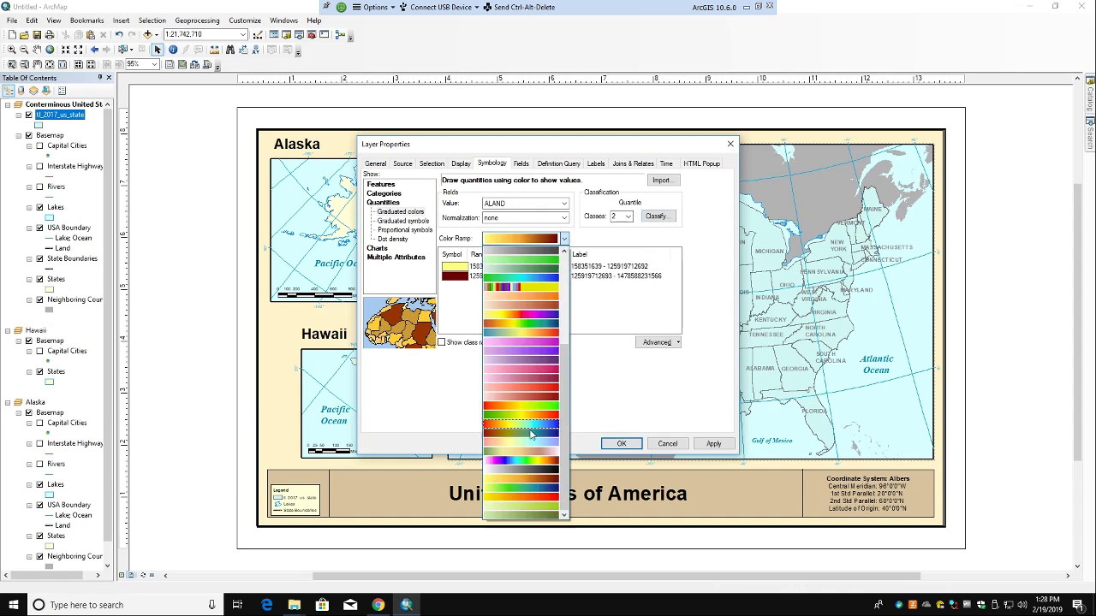
pyautogui.click(529, 349)
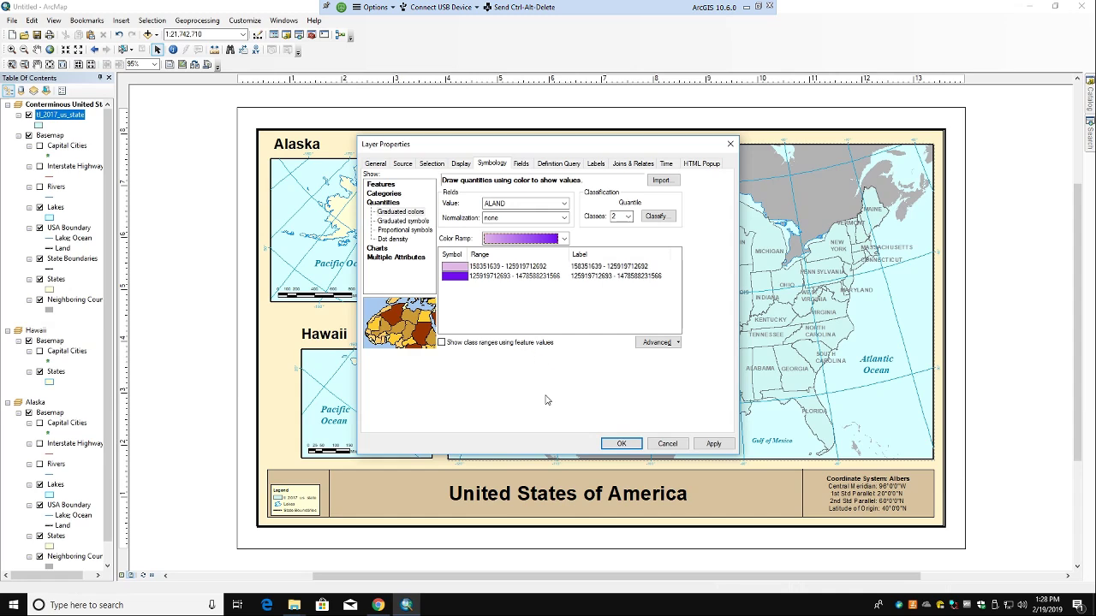
pyautogui.click(710, 443)
pyautogui.click(709, 443)
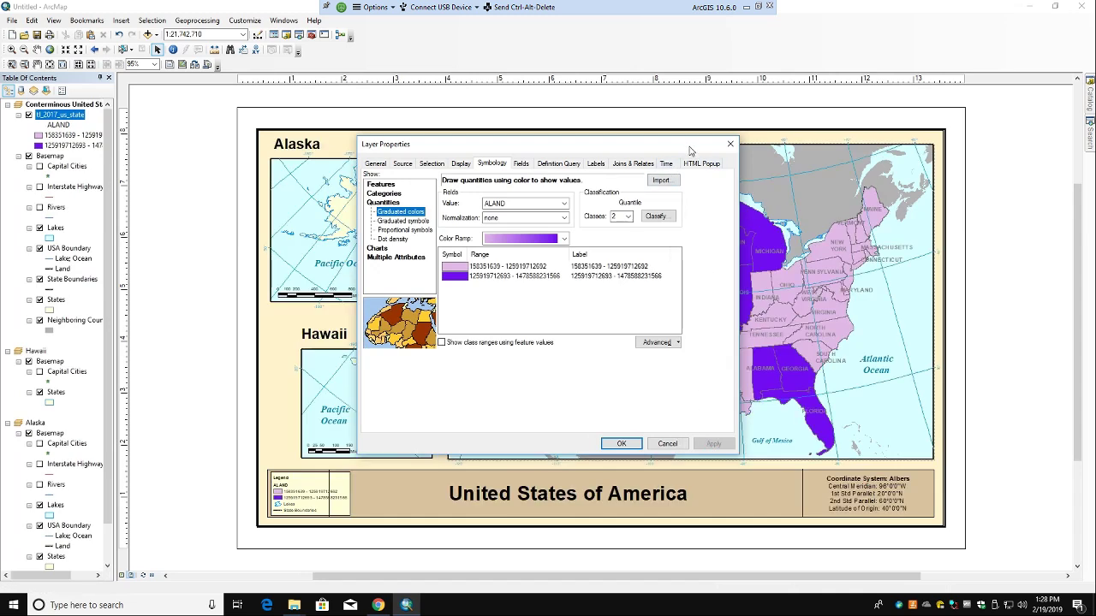
pyautogui.click(622, 443)
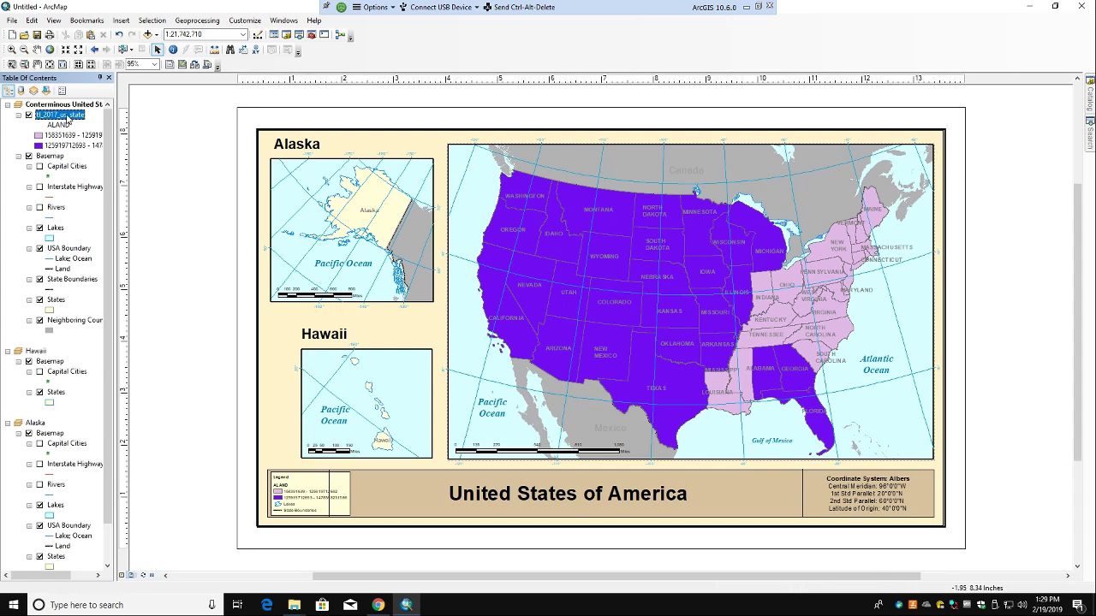
pyautogui.rightClick(70, 117)
pyautogui.click(112, 352)
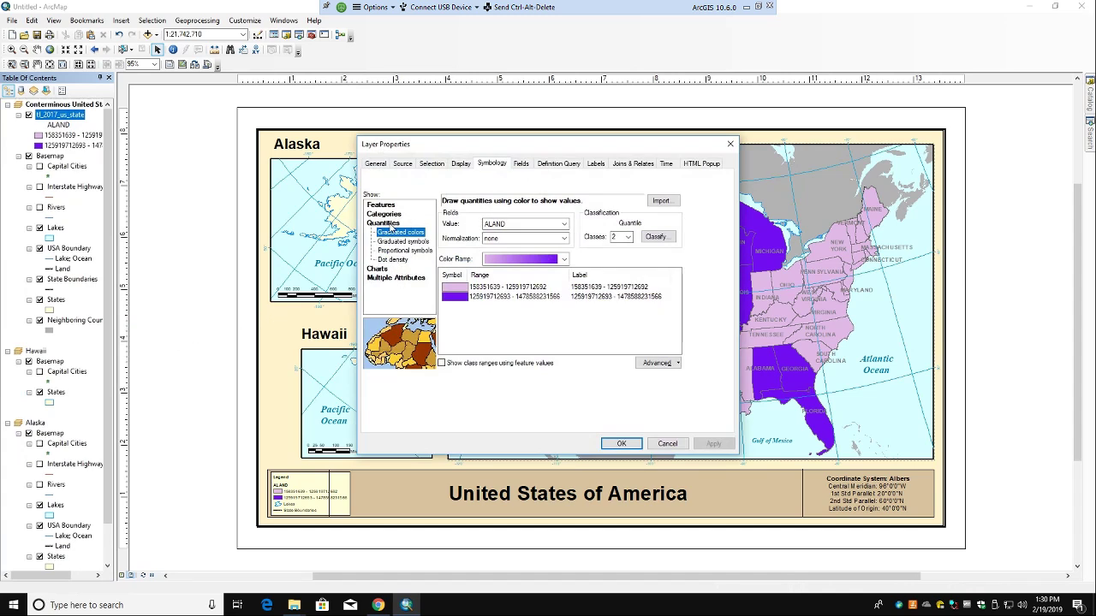
# Step: Switch the Value field from ALAND to AWATER, with Normalization left at none
pyautogui.click(510, 227)
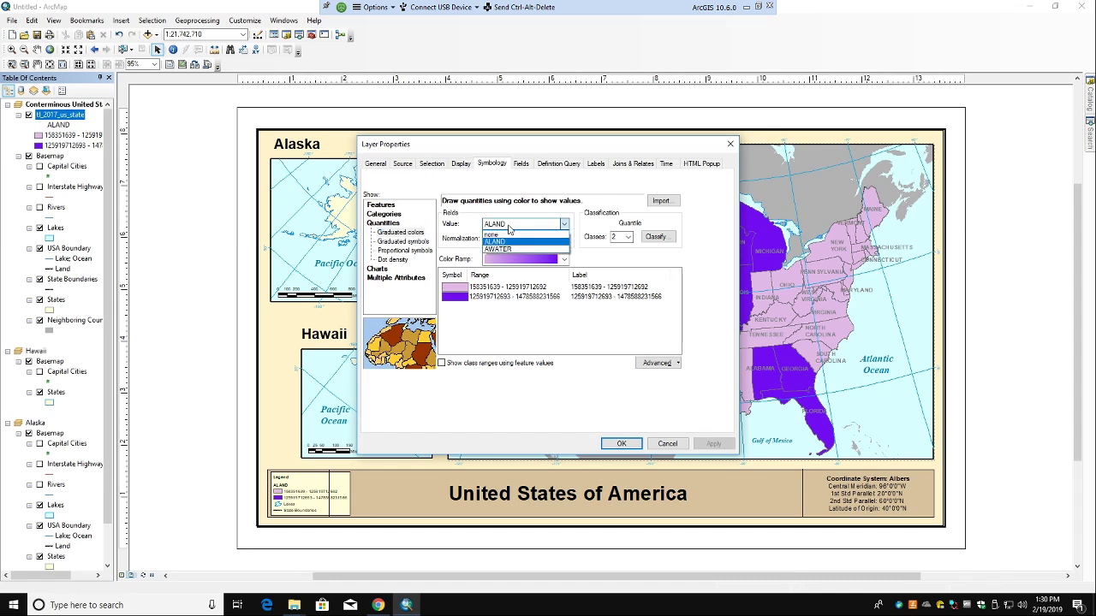
pyautogui.click(511, 249)
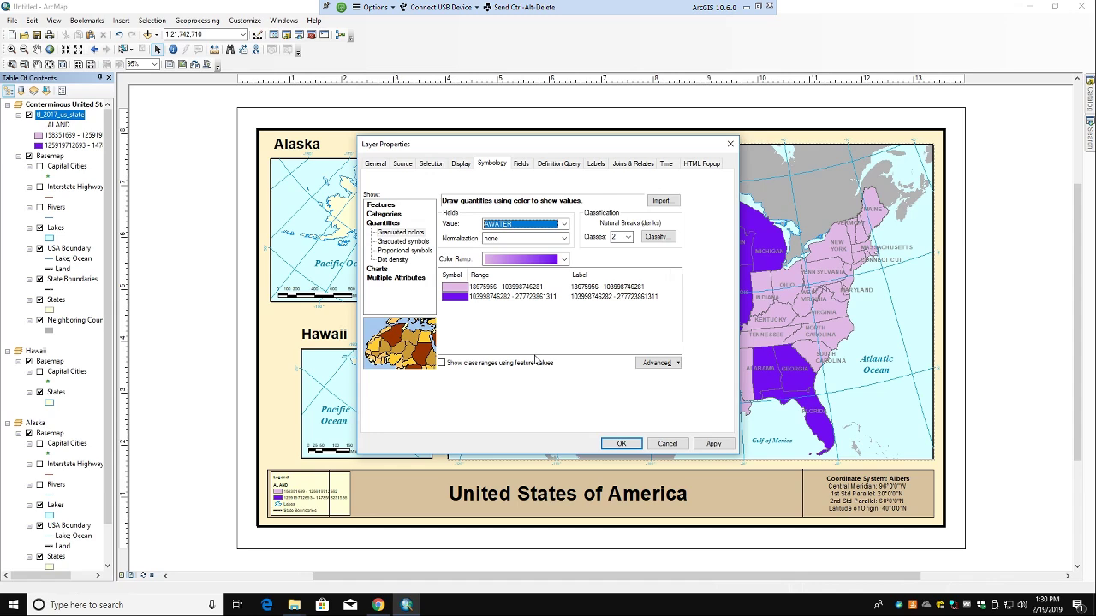
pyautogui.click(536, 238)
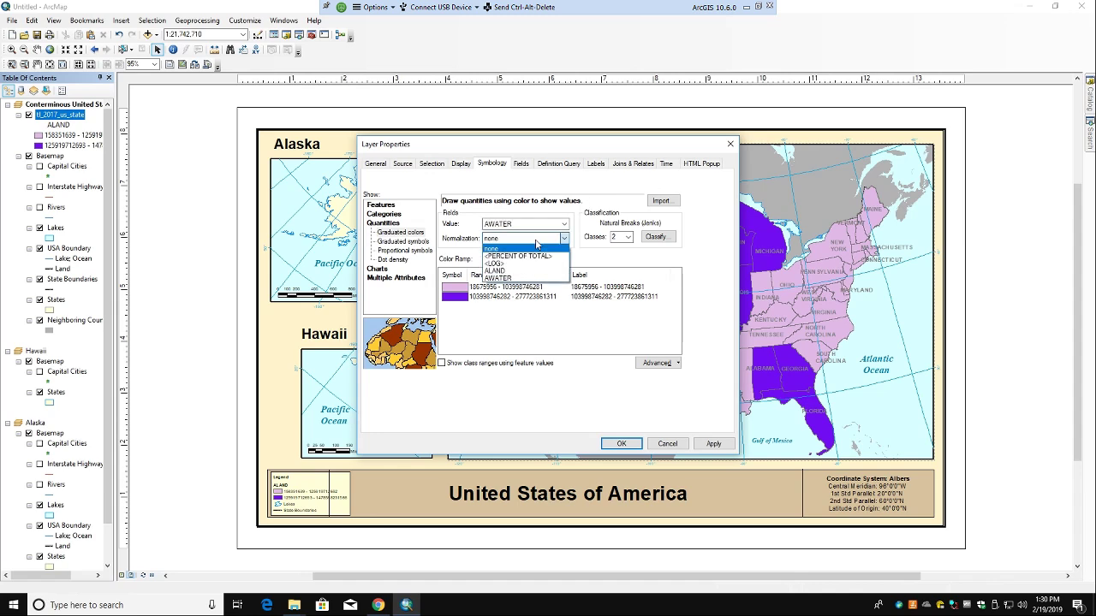
pyautogui.click(537, 248)
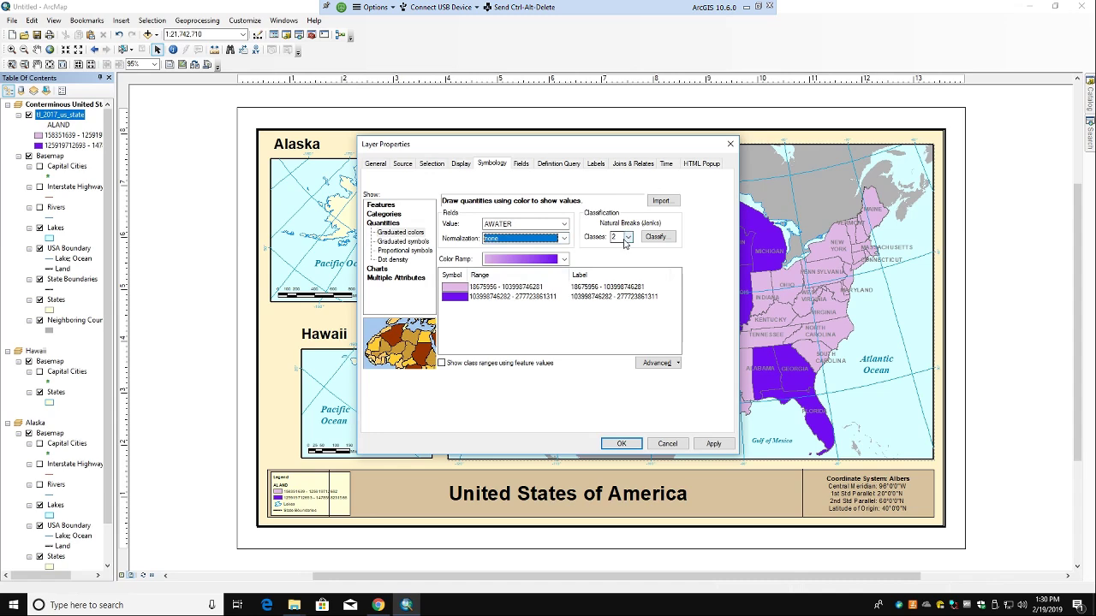
pyautogui.click(656, 237)
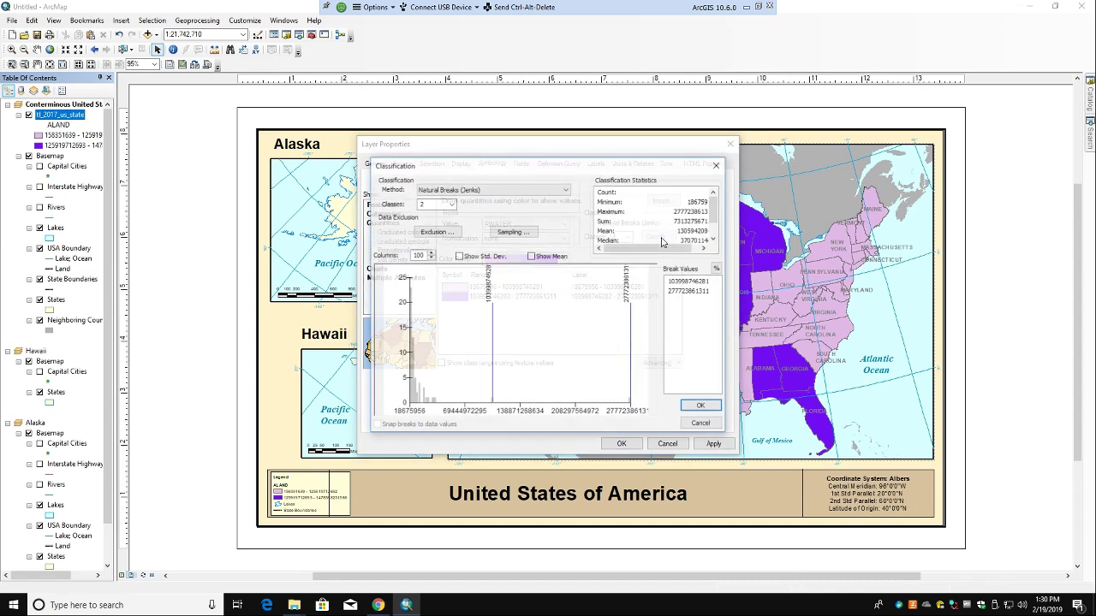
pyautogui.click(523, 191)
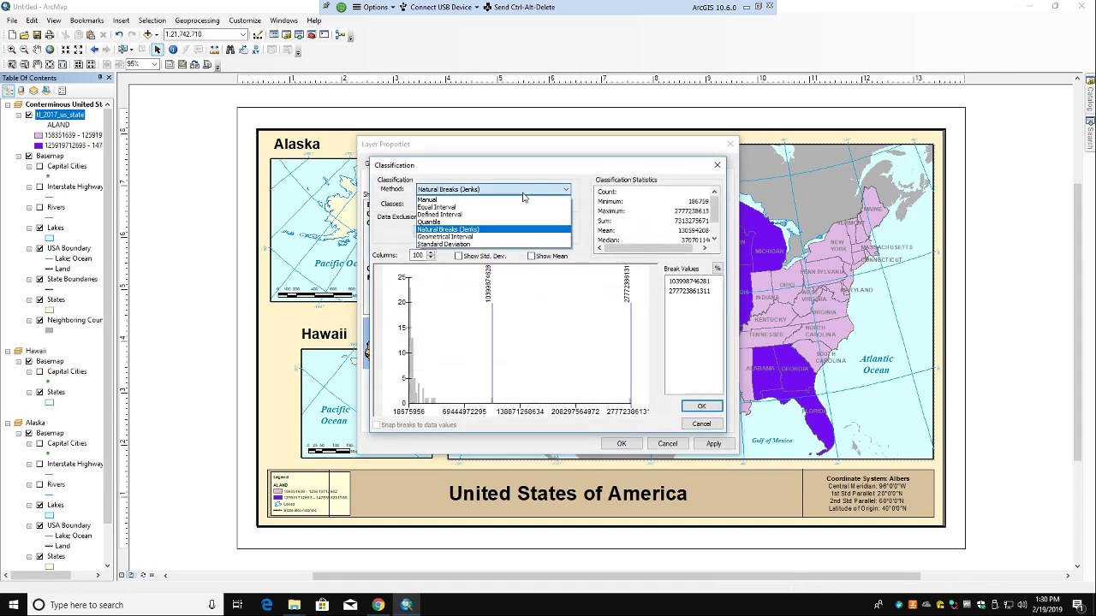
pyautogui.click(467, 222)
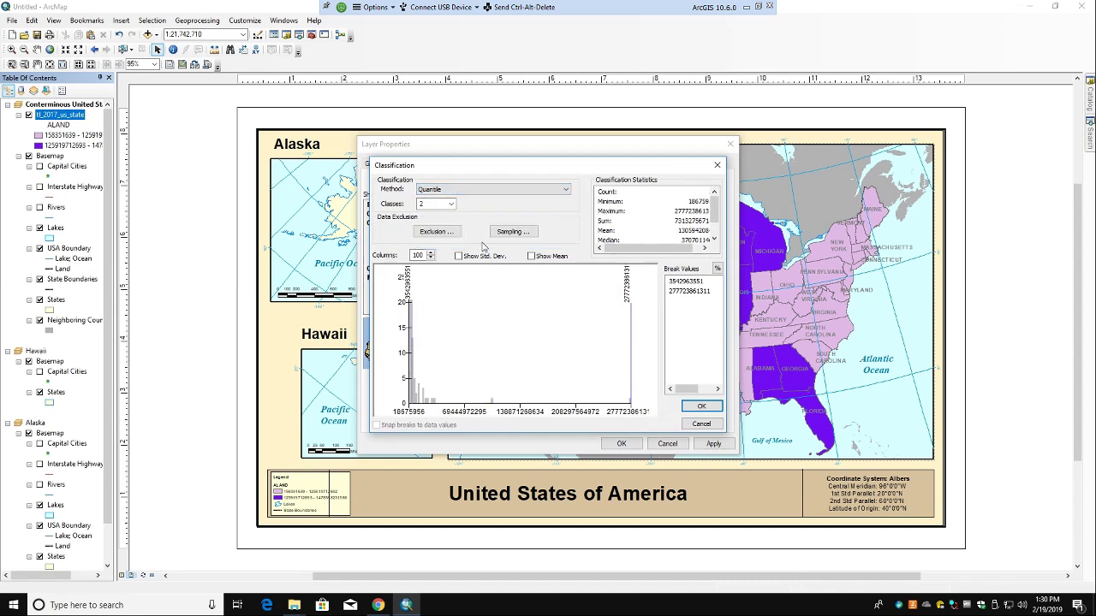
pyautogui.click(700, 407)
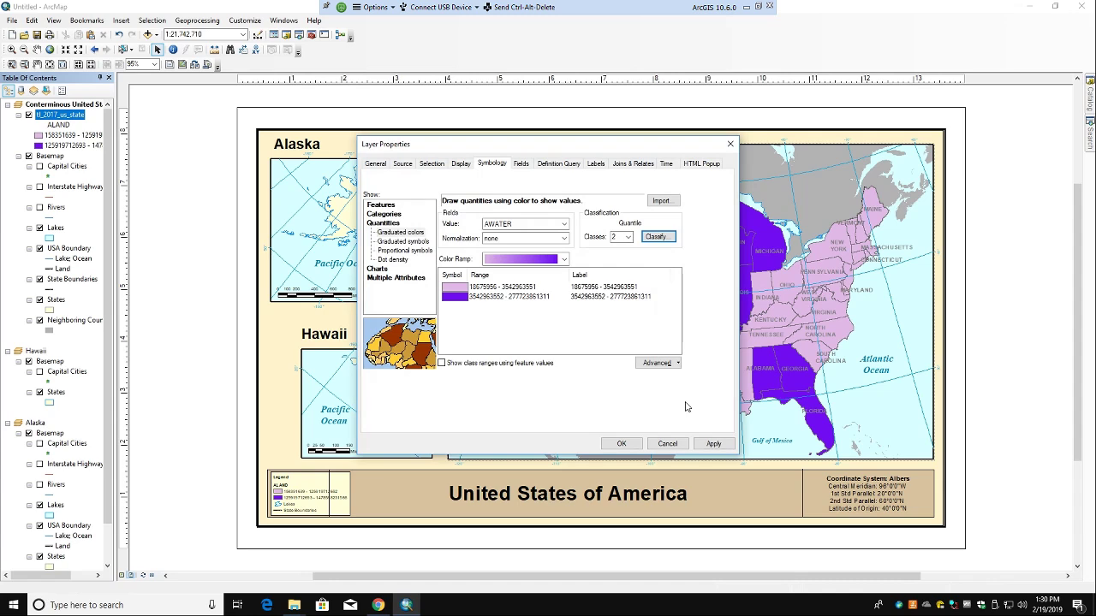
pyautogui.click(710, 443)
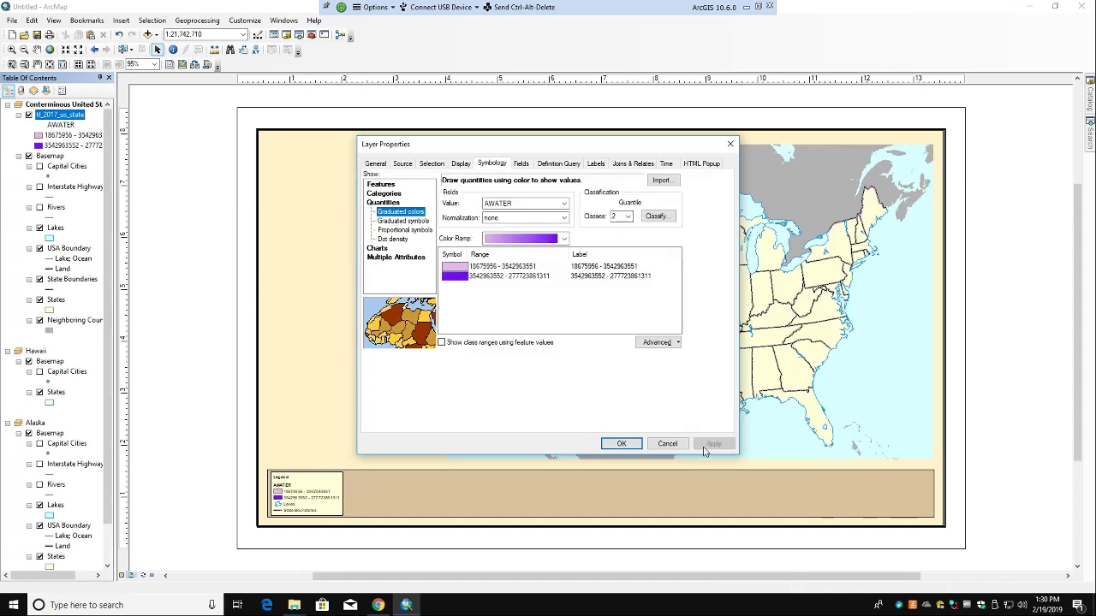
pyautogui.click(621, 444)
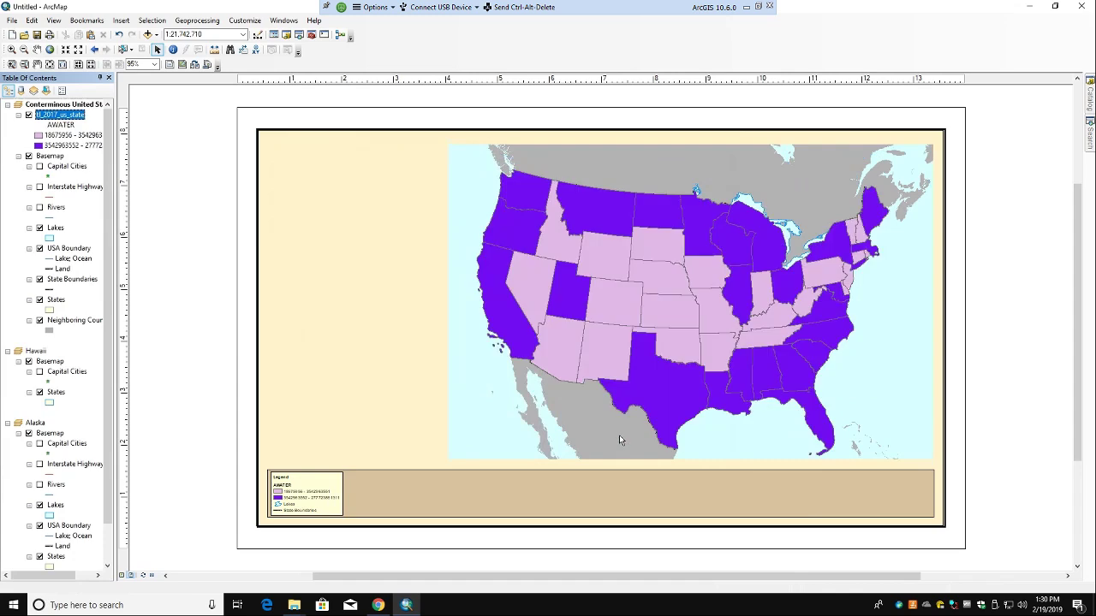
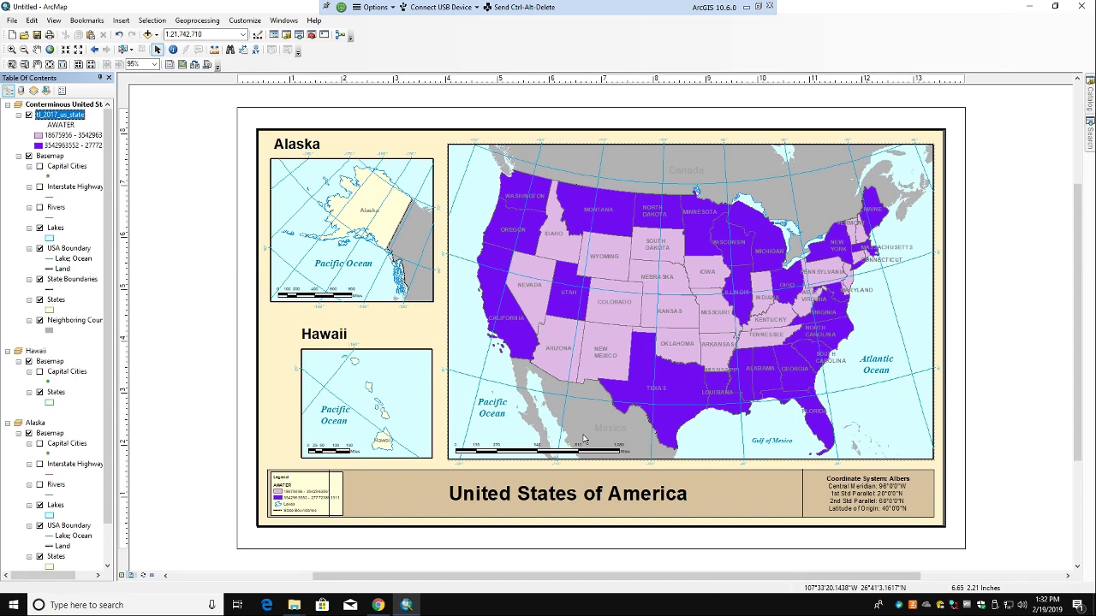
# Step: Add the tl_2017_us_state.shp shapefile to the Hawaii data frame
pyautogui.click(37, 351)
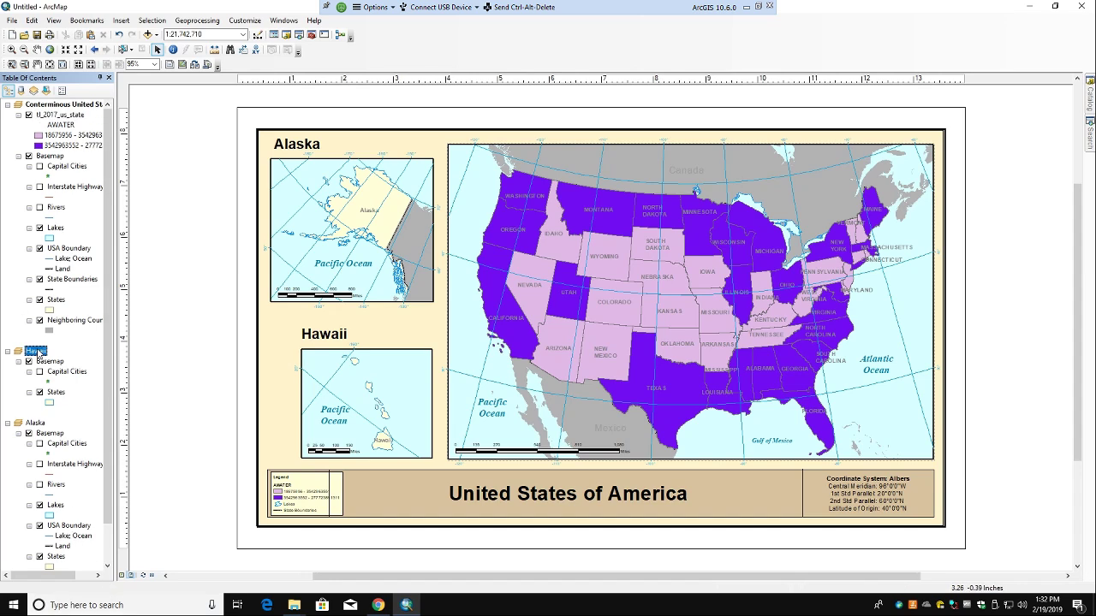
pyautogui.rightClick(38, 351)
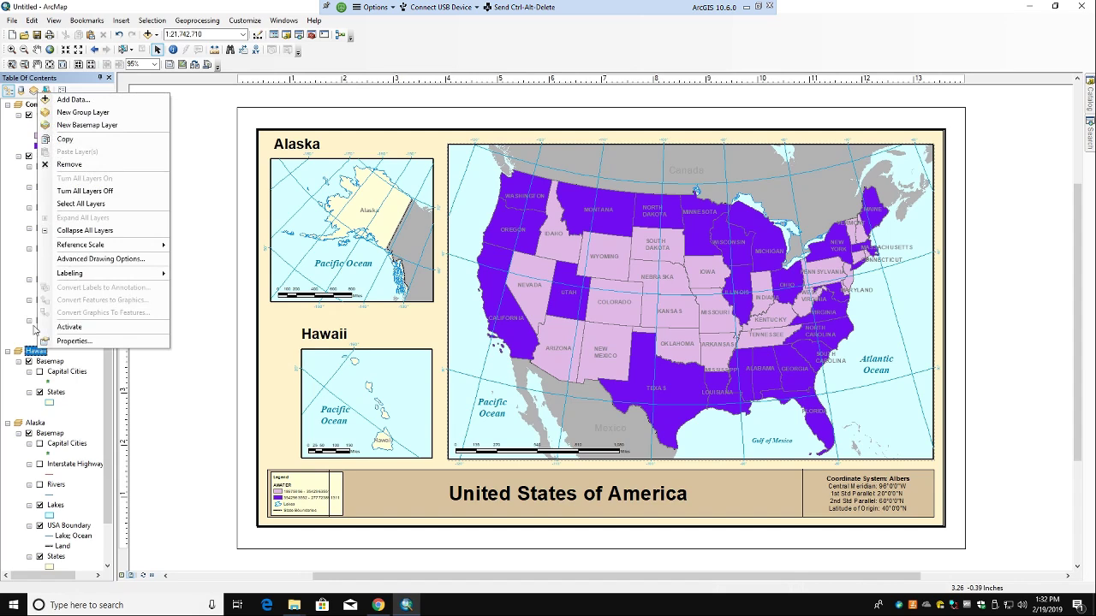
pyautogui.click(76, 99)
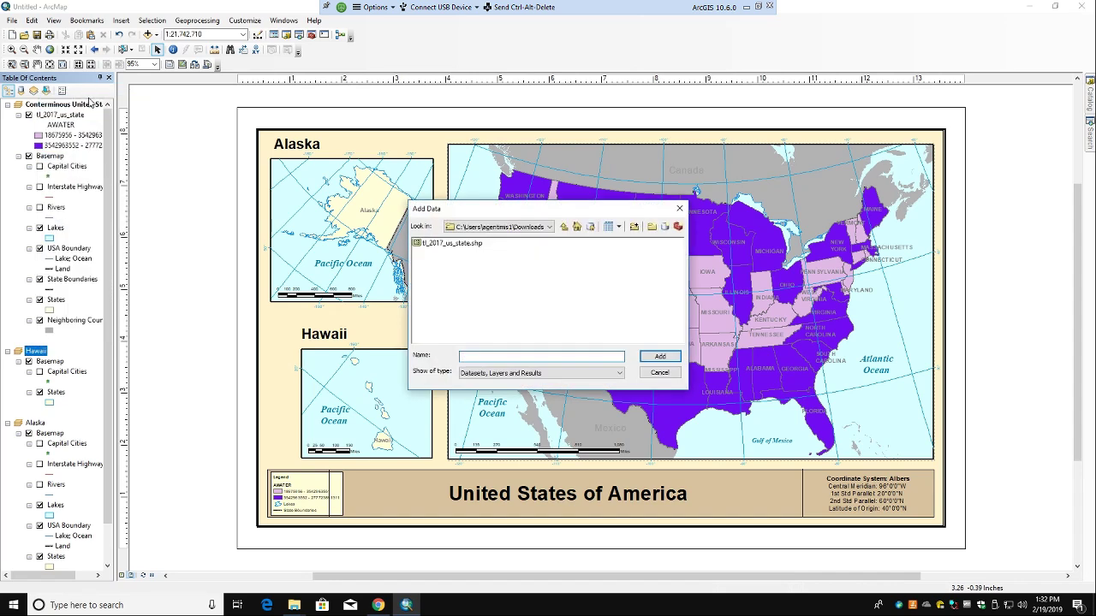
pyautogui.click(453, 244)
pyautogui.click(659, 357)
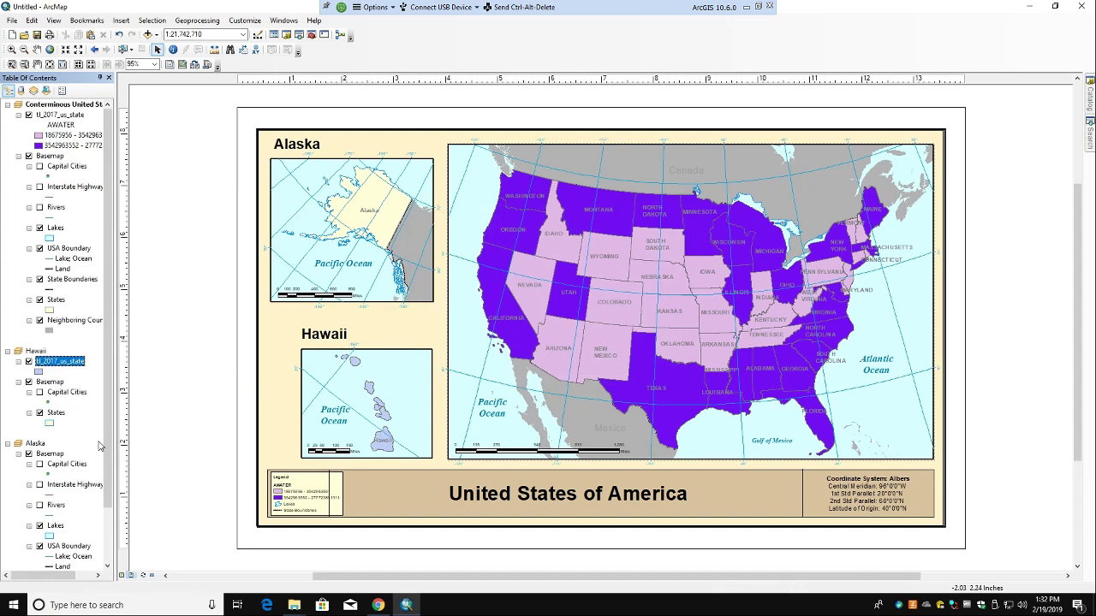
# Step: Add tl_2017_us_state.shp to the Alaska data frame as well
pyautogui.rightClick(35, 445)
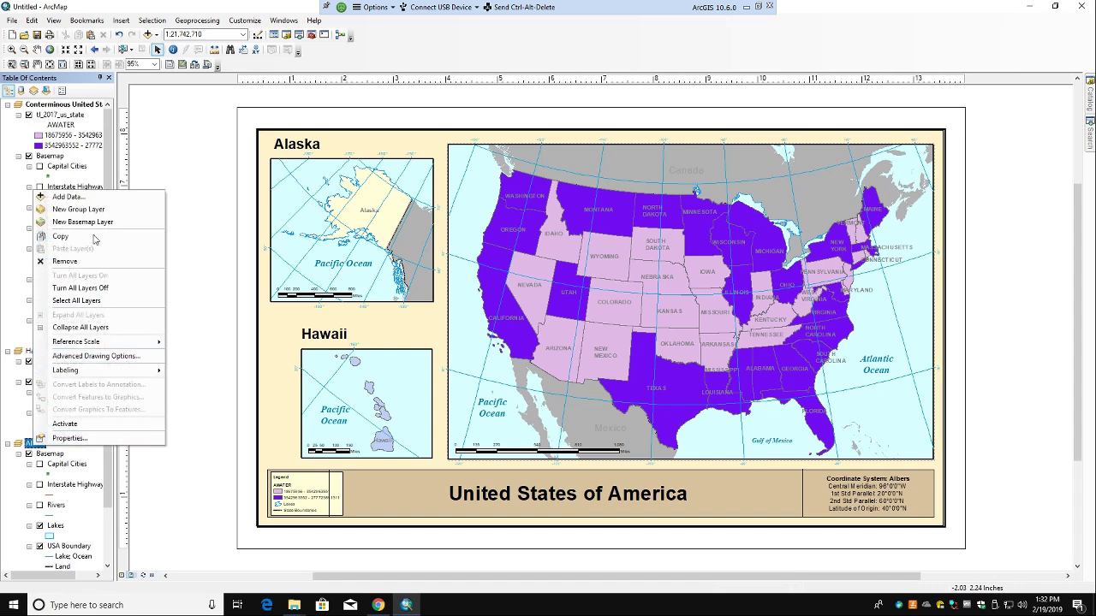
pyautogui.click(82, 198)
pyautogui.click(452, 243)
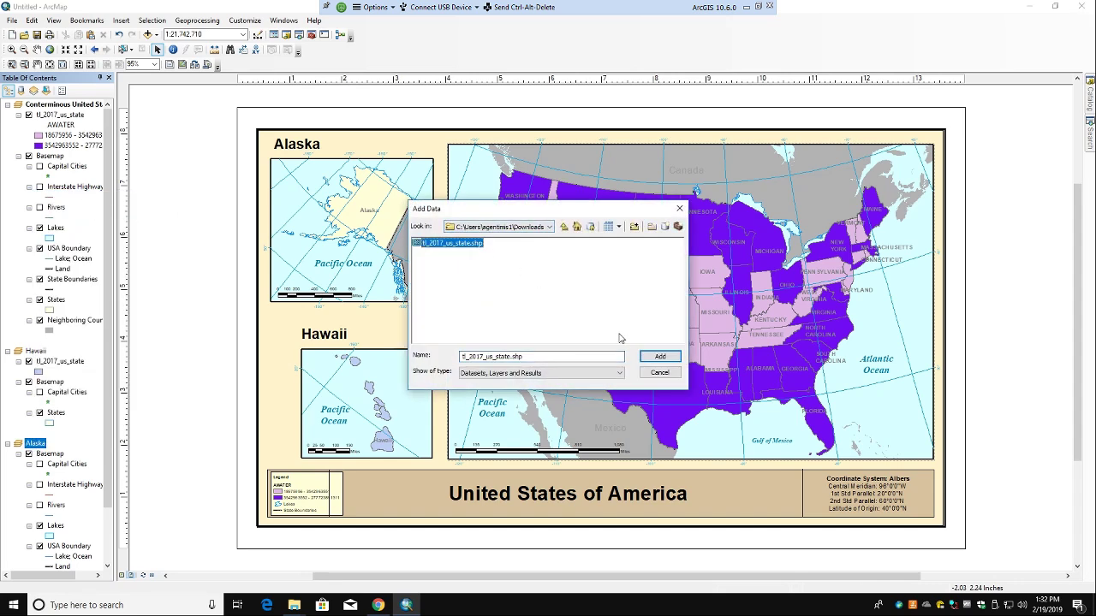
pyautogui.click(657, 358)
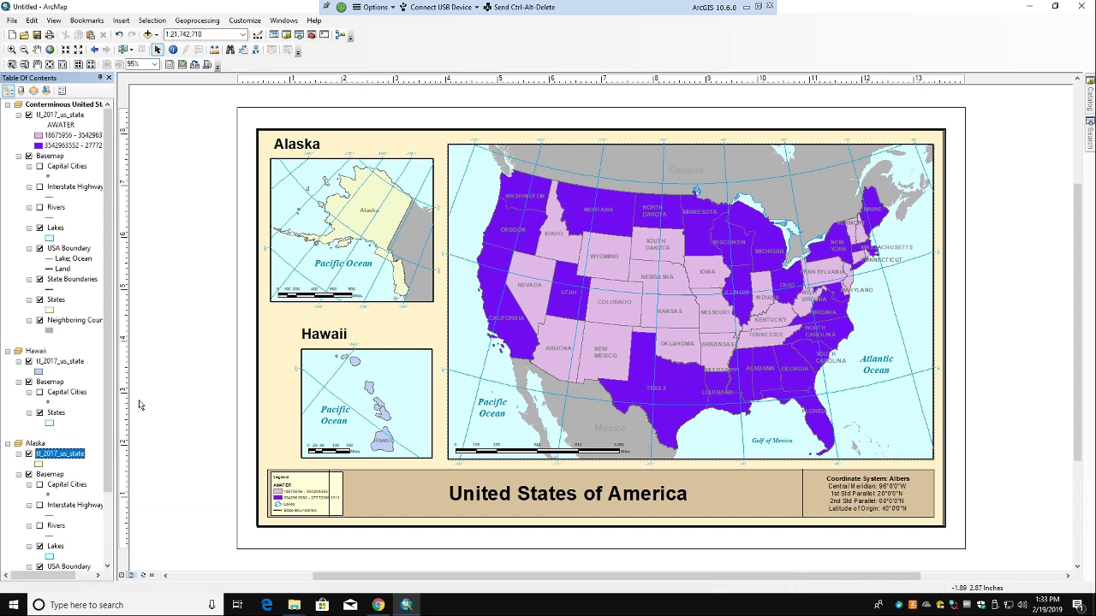
# Step: Check and close the Conterminous United States frame properties, then bring up the tl_2017_us_state layer menu
pyautogui.click(8, 106)
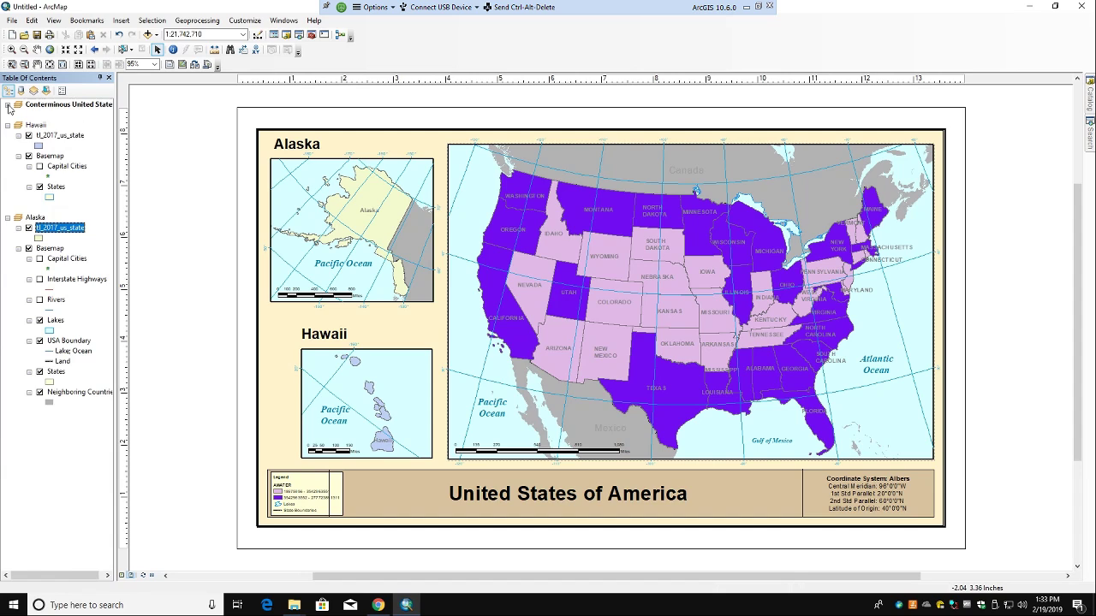
pyautogui.click(8, 105)
pyautogui.click(149, 35)
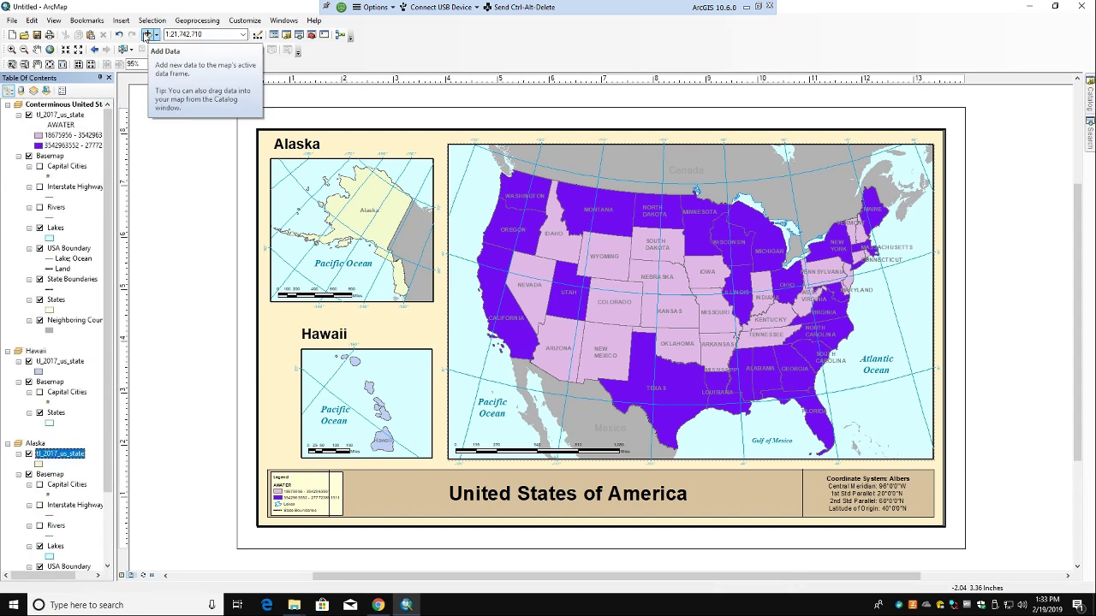
pyautogui.rightClick(56, 108)
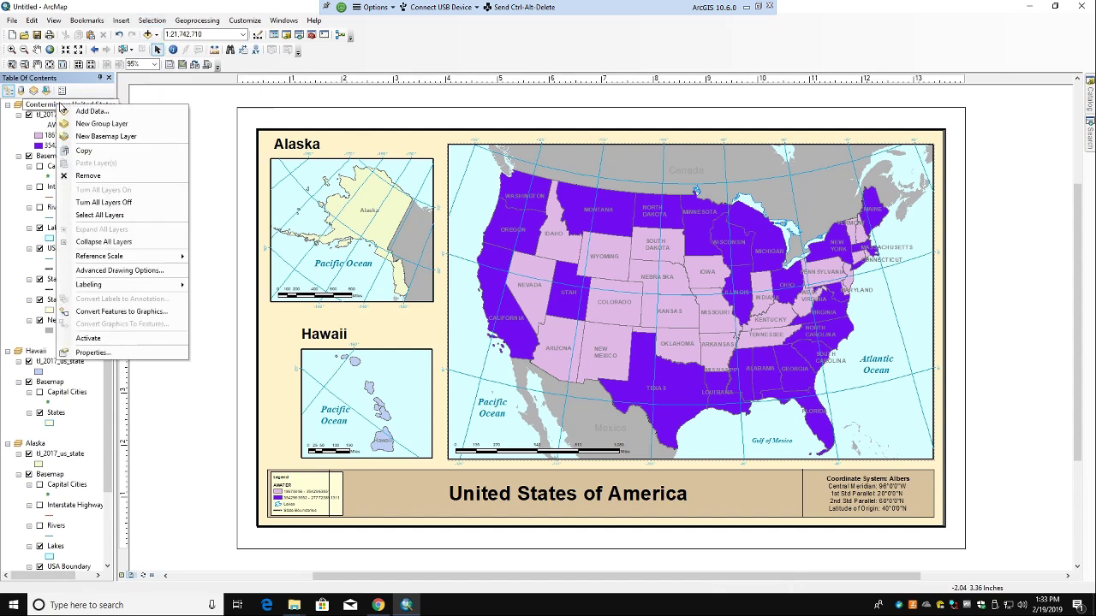
pyautogui.click(91, 353)
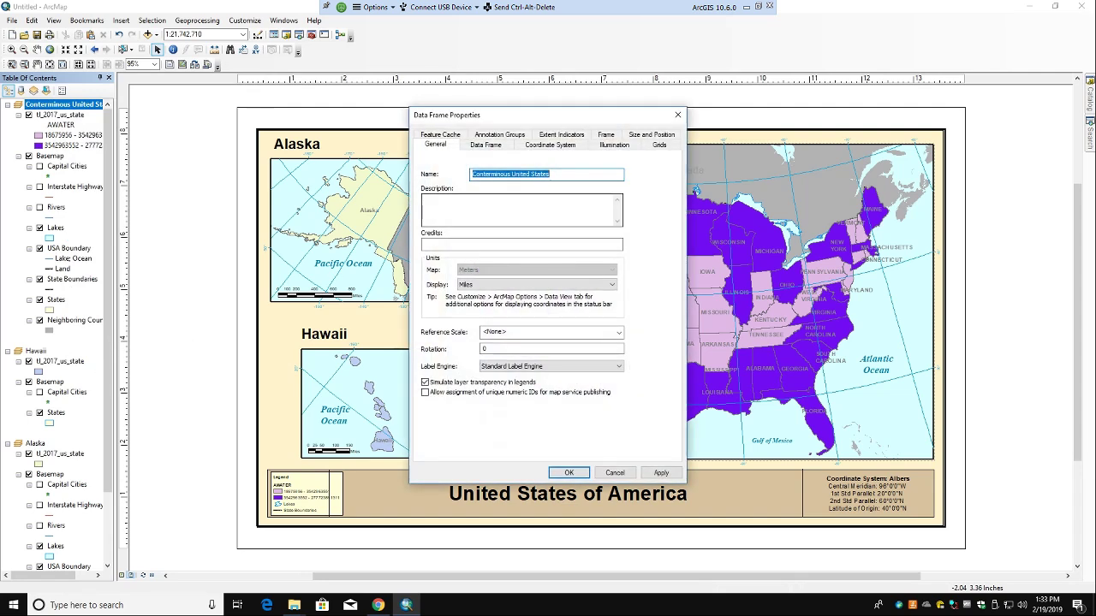
pyautogui.click(677, 115)
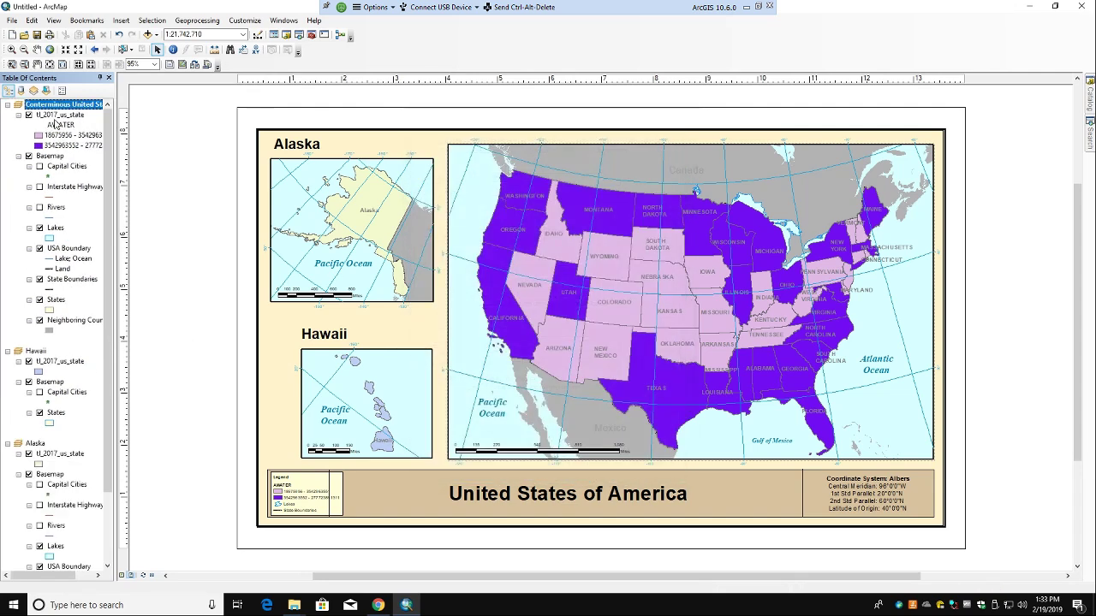
pyautogui.click(58, 114)
pyautogui.rightClick(58, 114)
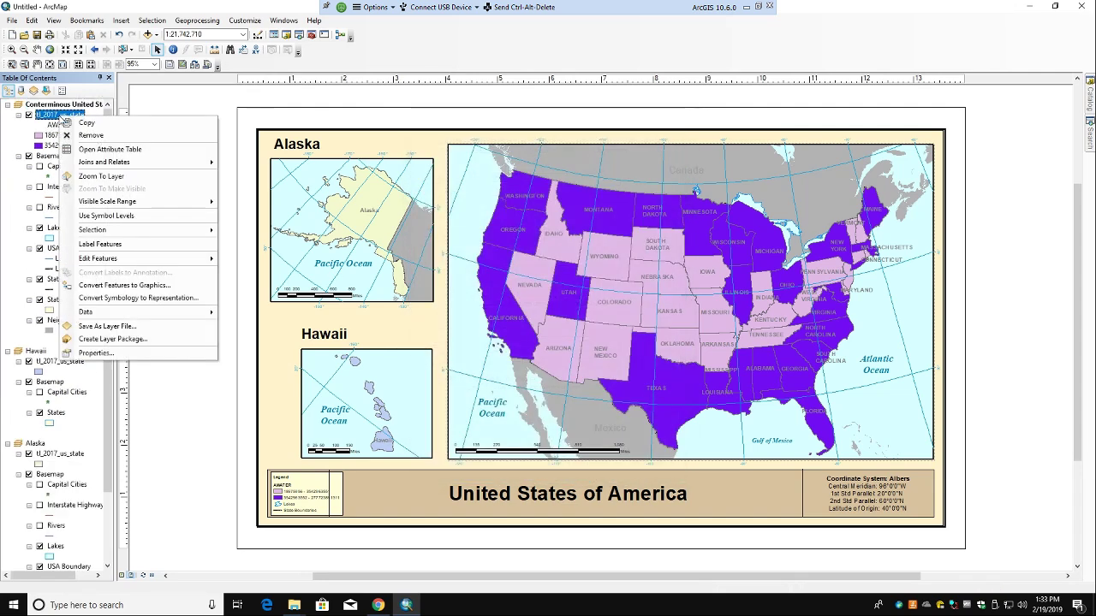
# Step: Show AWATER in 10 quantile classes with a multicolour ramp, applied and confirmed
pyautogui.click(101, 355)
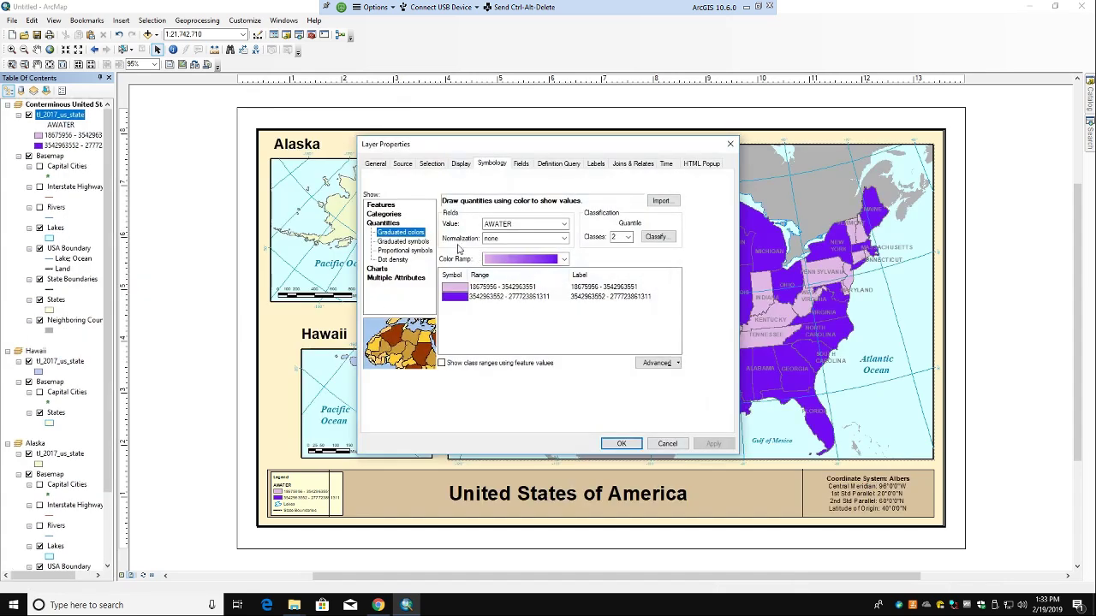
pyautogui.click(629, 237)
pyautogui.click(620, 306)
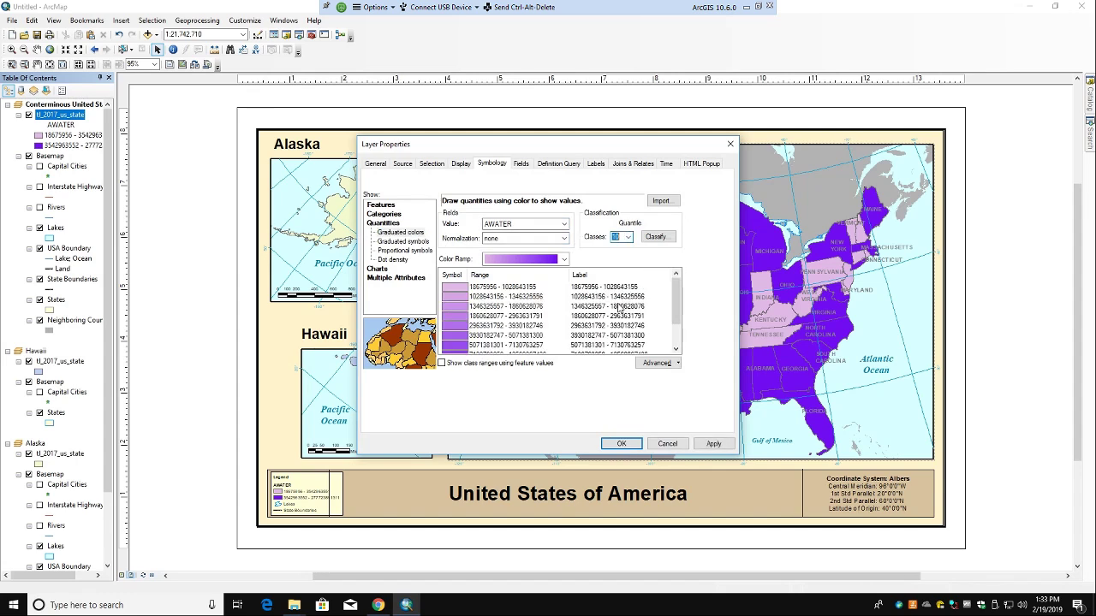
pyautogui.click(563, 258)
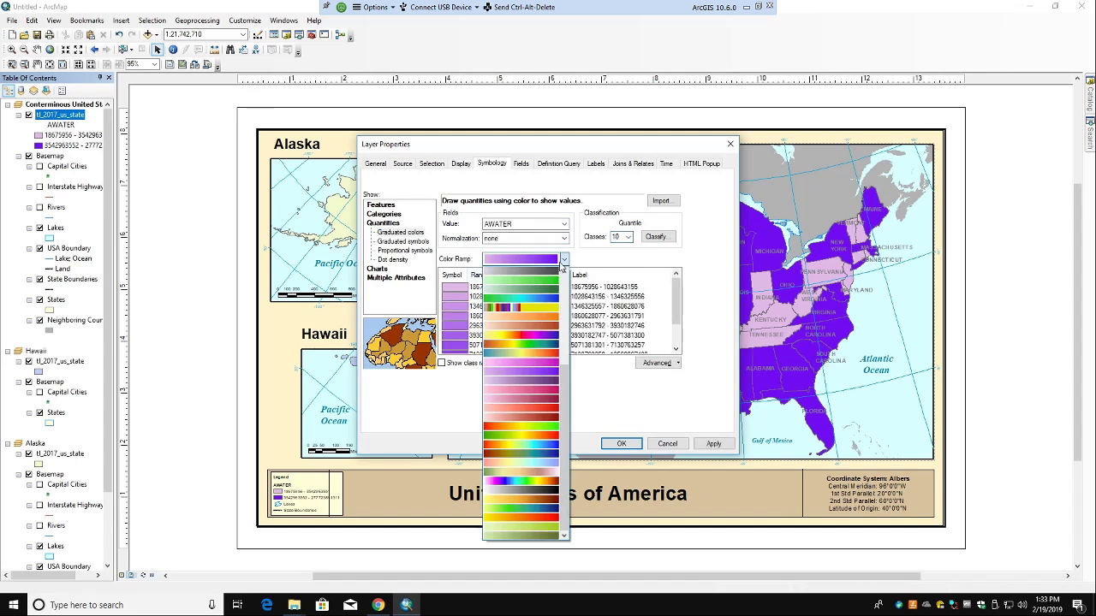
pyautogui.click(537, 303)
pyautogui.click(715, 445)
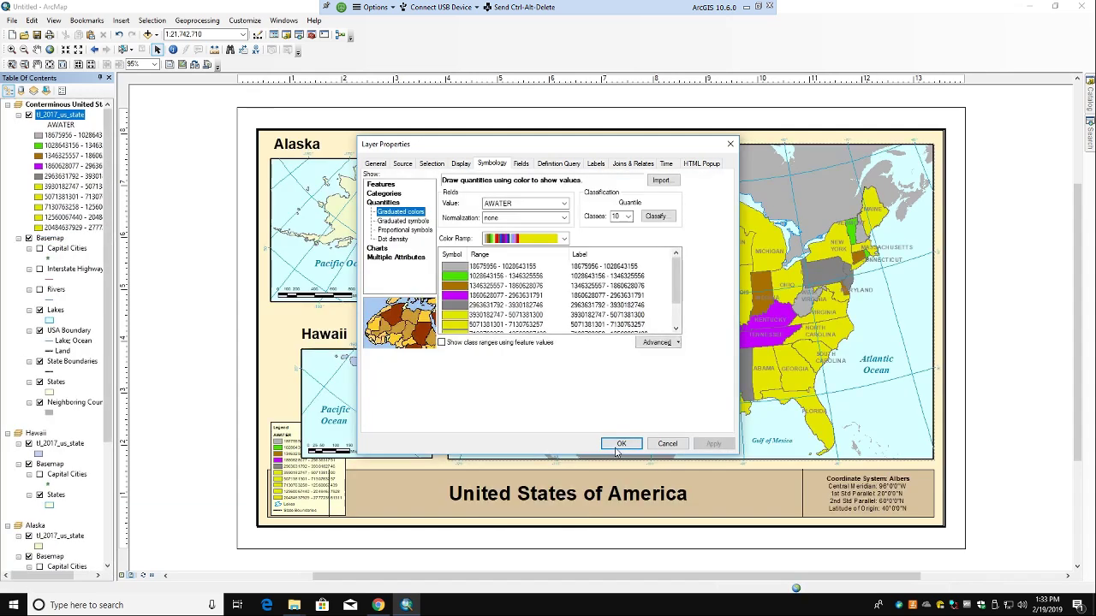
pyautogui.click(620, 444)
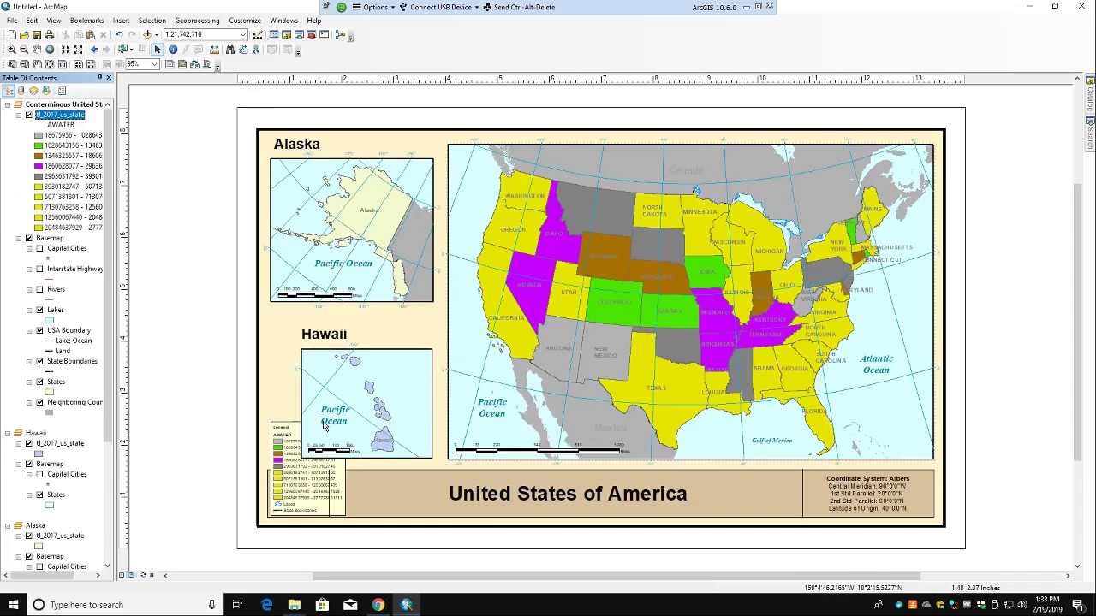
# Step: Shift the legend left and the Hawaii inset up, restoring the accidentally deleted beige background
pyautogui.moveTo(296, 475)
pyautogui.mouseDown()
pyautogui.moveTo(266, 471)
pyautogui.moveTo(287, 477)
pyautogui.mouseUp()
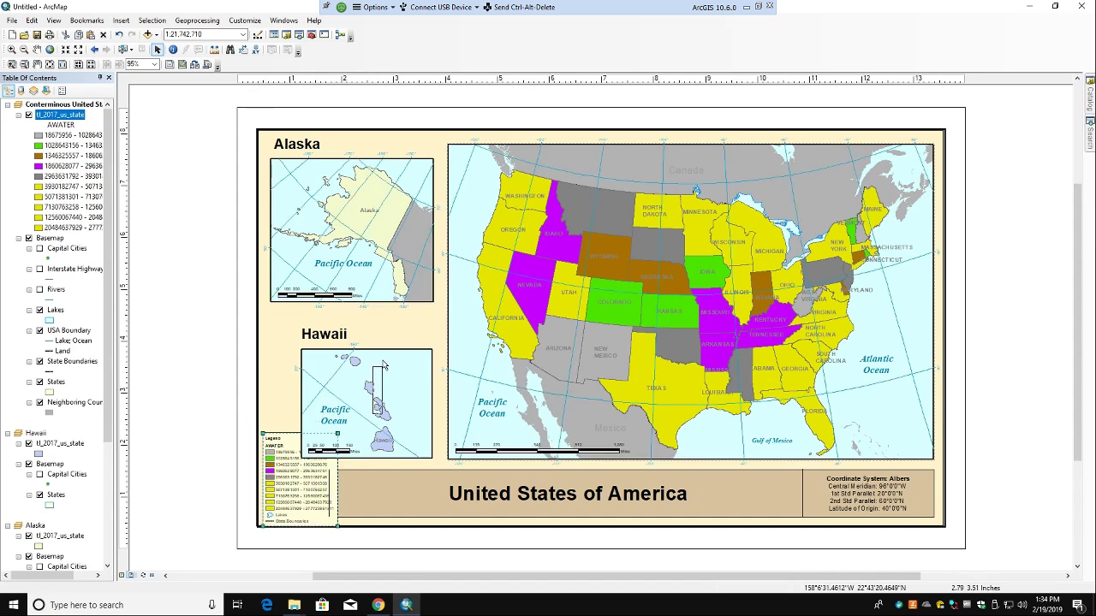
pyautogui.moveTo(390, 355); pyautogui.dragTo(393, 320)
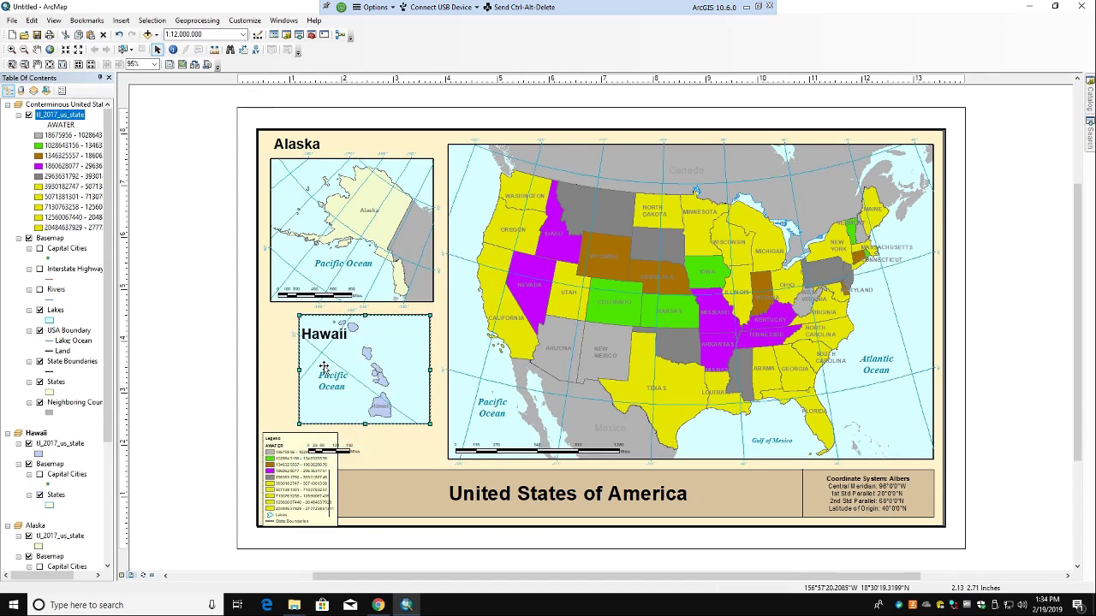
pyautogui.click(301, 379)
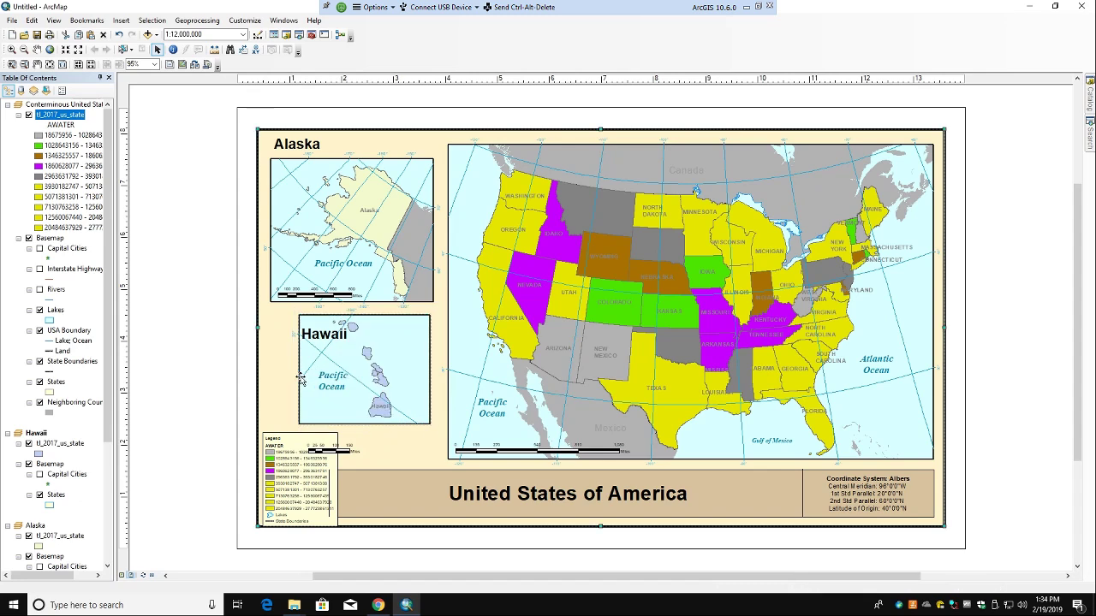
pyautogui.press('Delete')
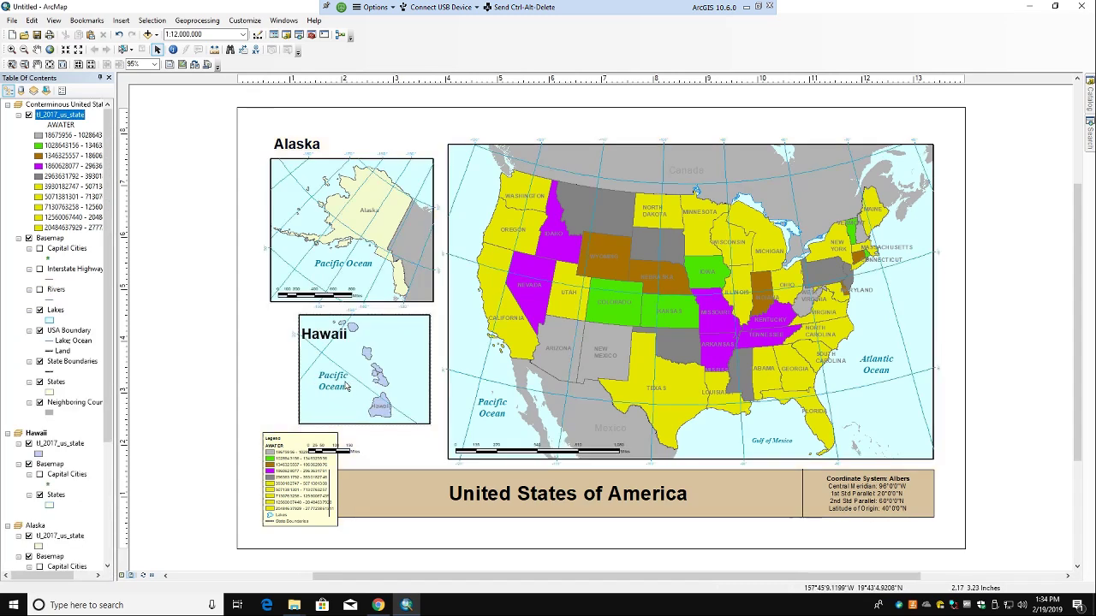
pyautogui.click(313, 395)
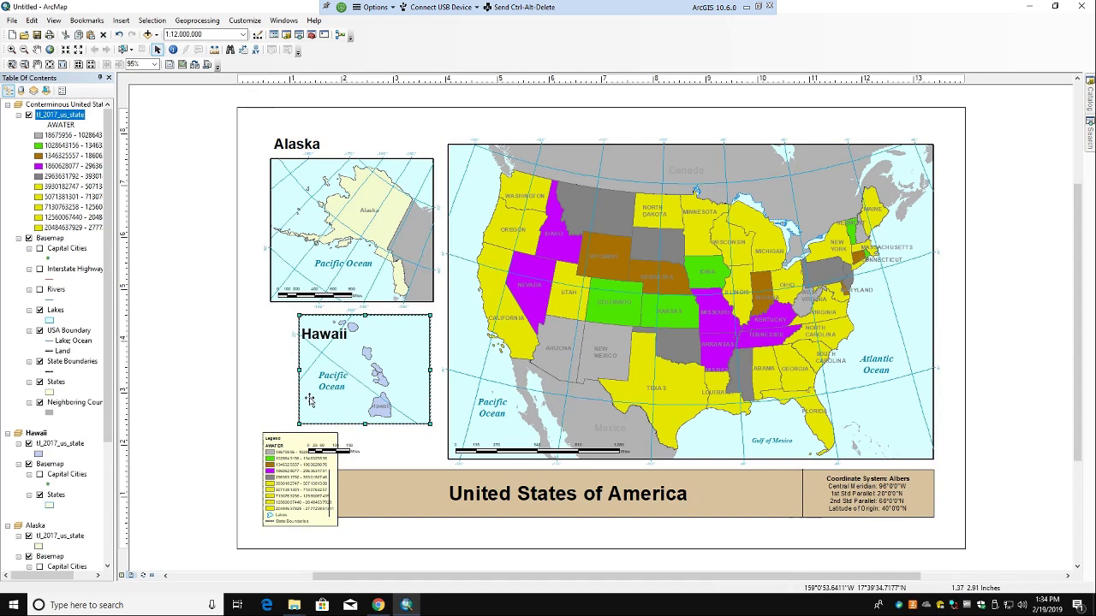
pyautogui.hotkey('ctrl', 'z')
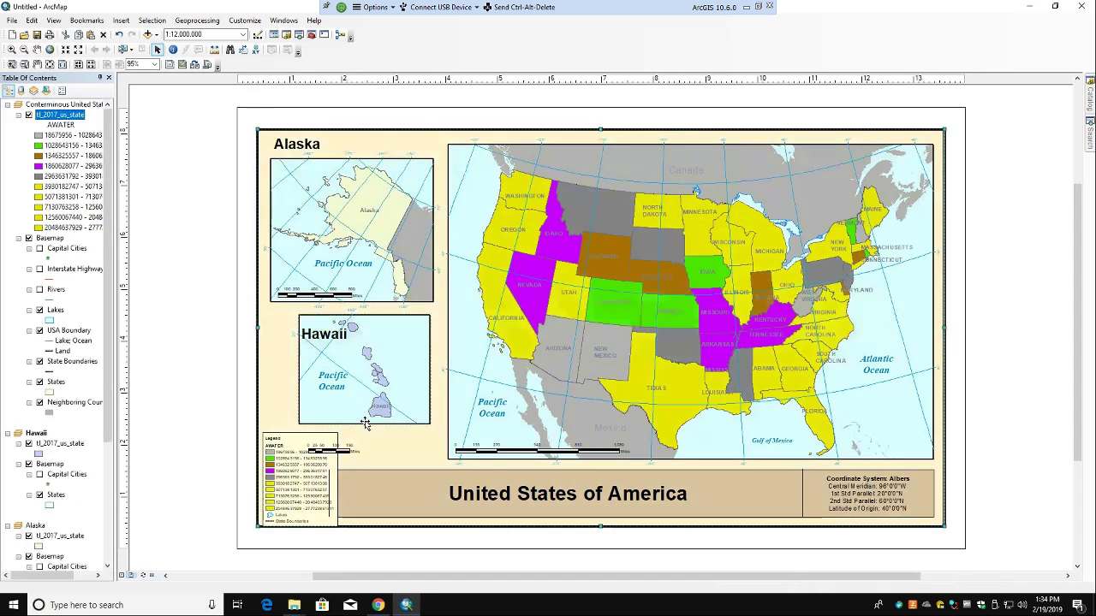
# Step: Delete the Hawaii inset map together with its scale bar
pyautogui.click(365, 423)
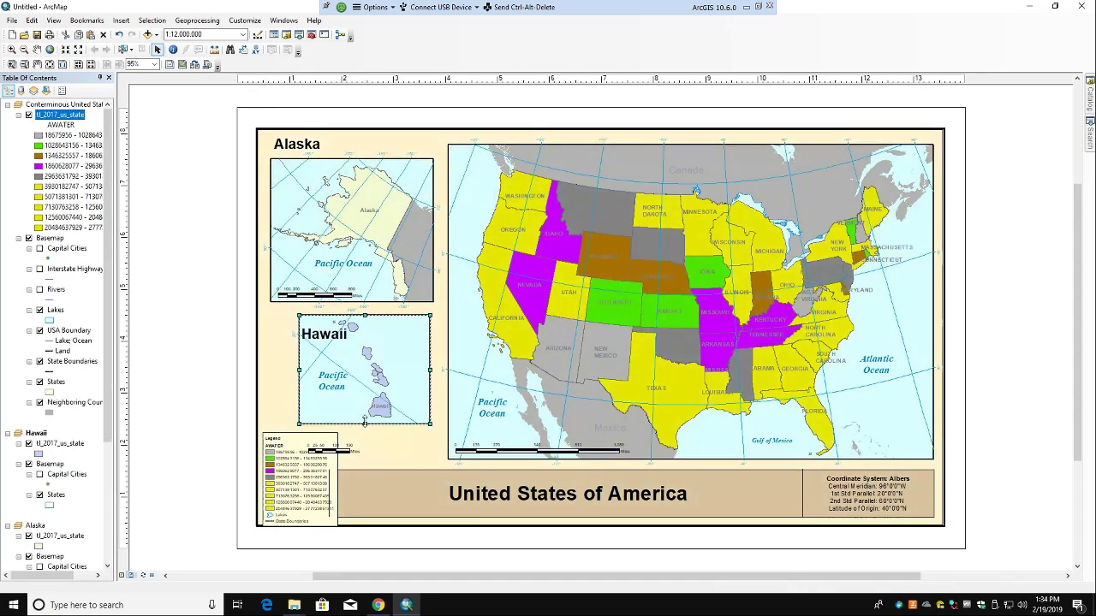
pyautogui.press('Delete')
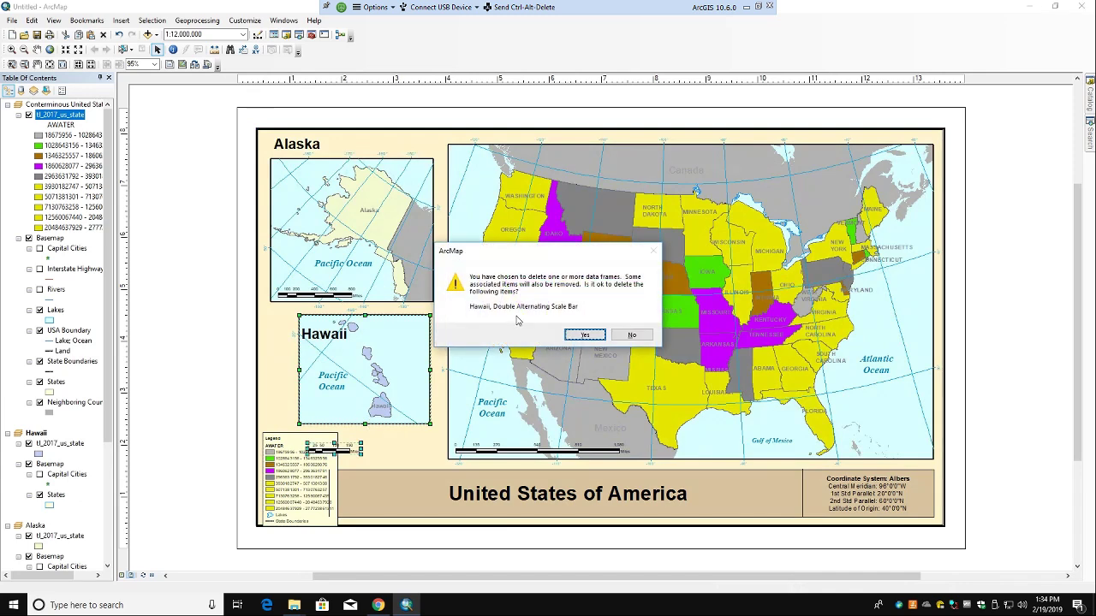
pyautogui.click(589, 332)
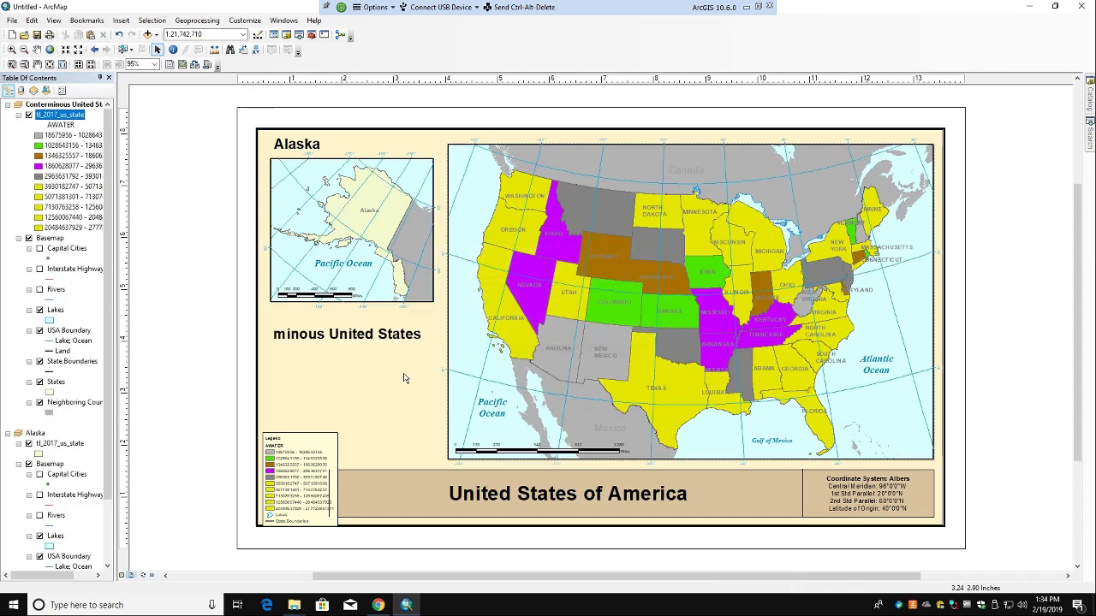
# Step: Open the title and Conterminous United States label properties, cancelling the emptied-caption edit so the full label shows
pyautogui.doubleClick(475, 495)
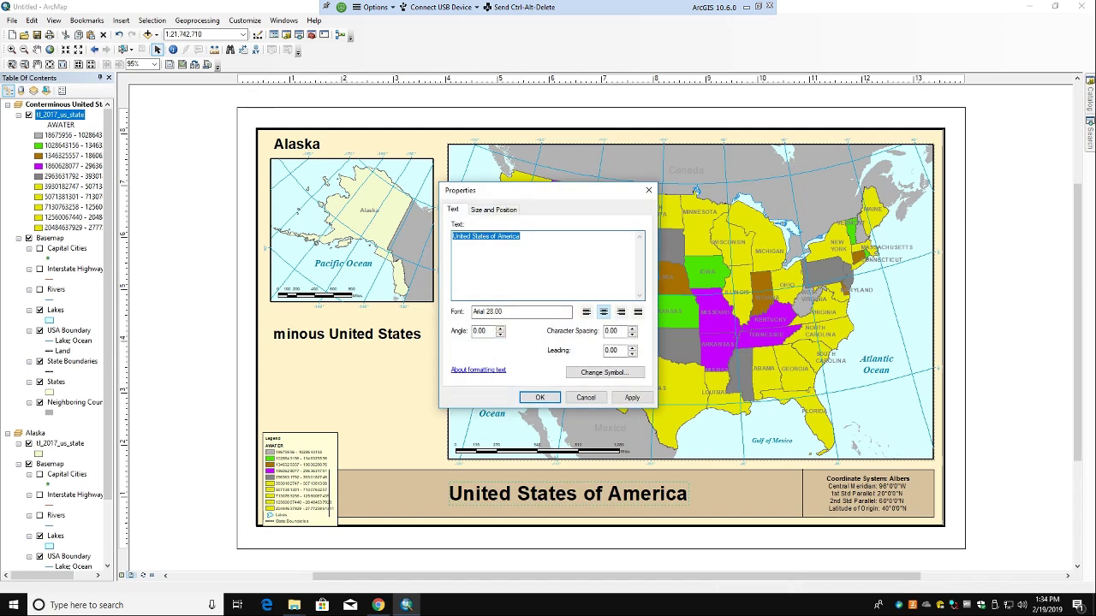
pyautogui.click(540, 397)
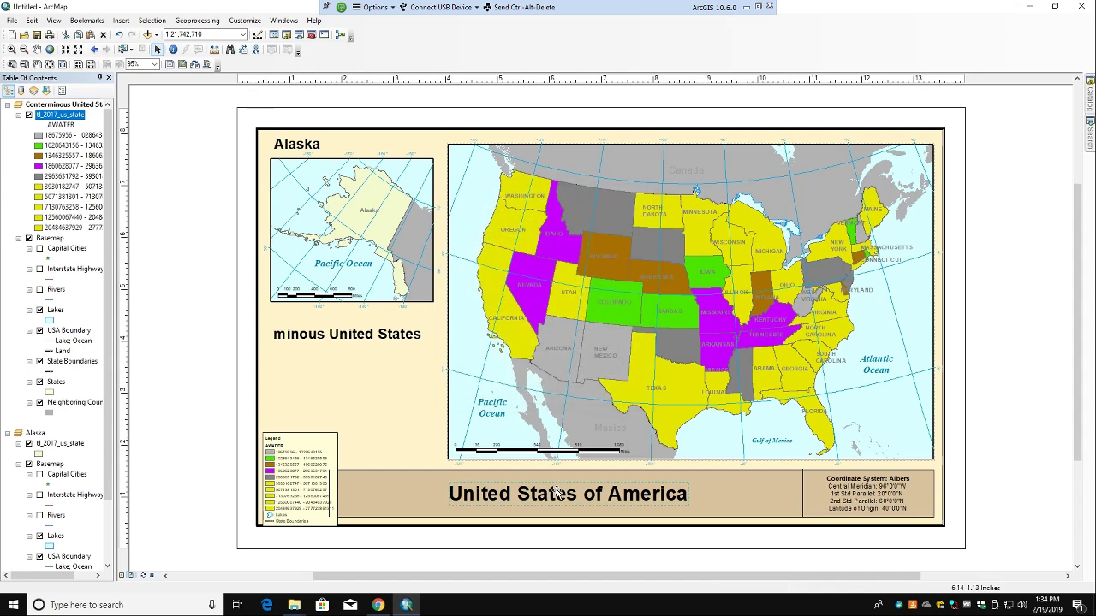
pyautogui.doubleClick(367, 340)
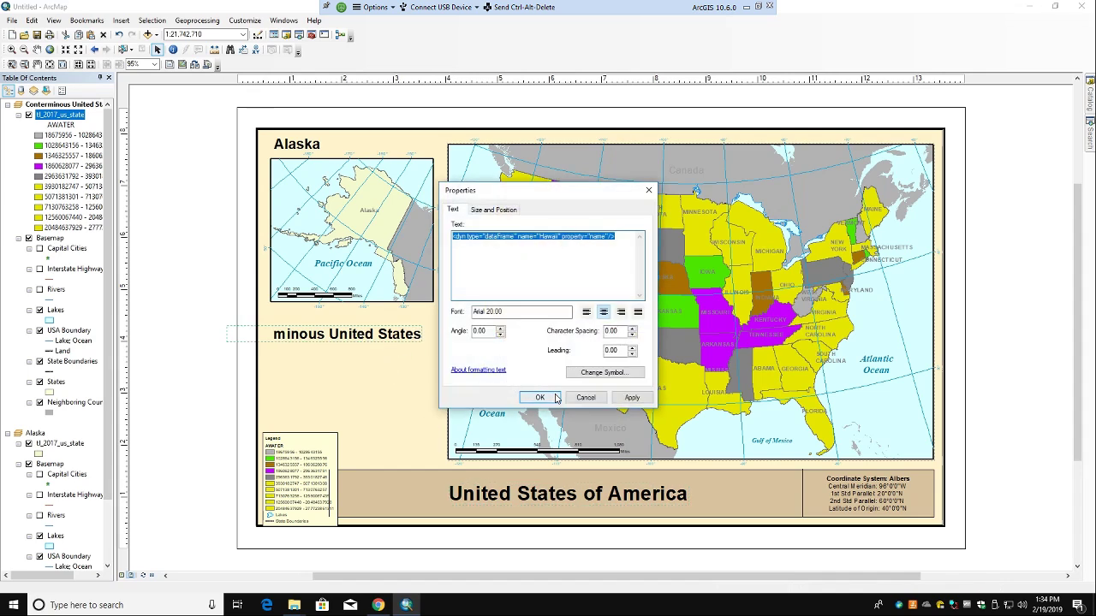
pyautogui.press('Delete')
pyautogui.click(630, 397)
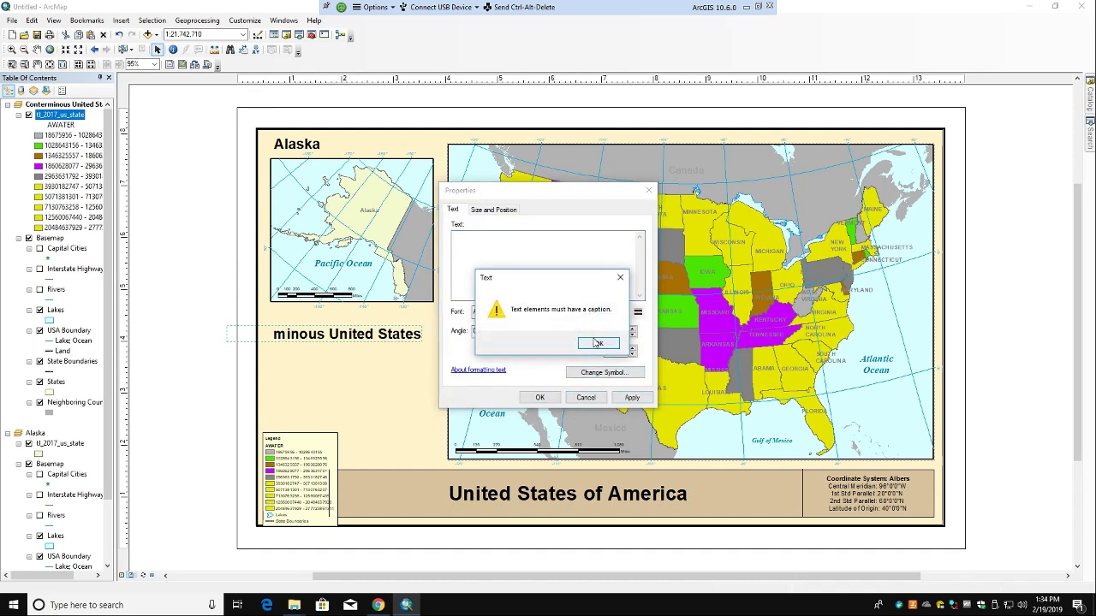
pyautogui.click(597, 343)
pyautogui.click(586, 399)
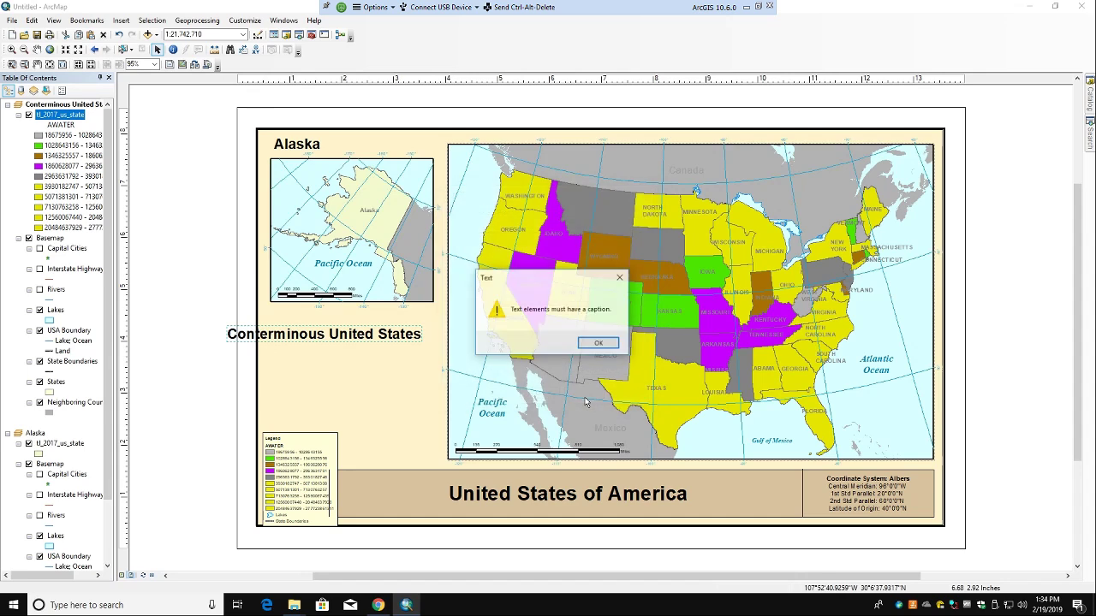
pyautogui.click(598, 346)
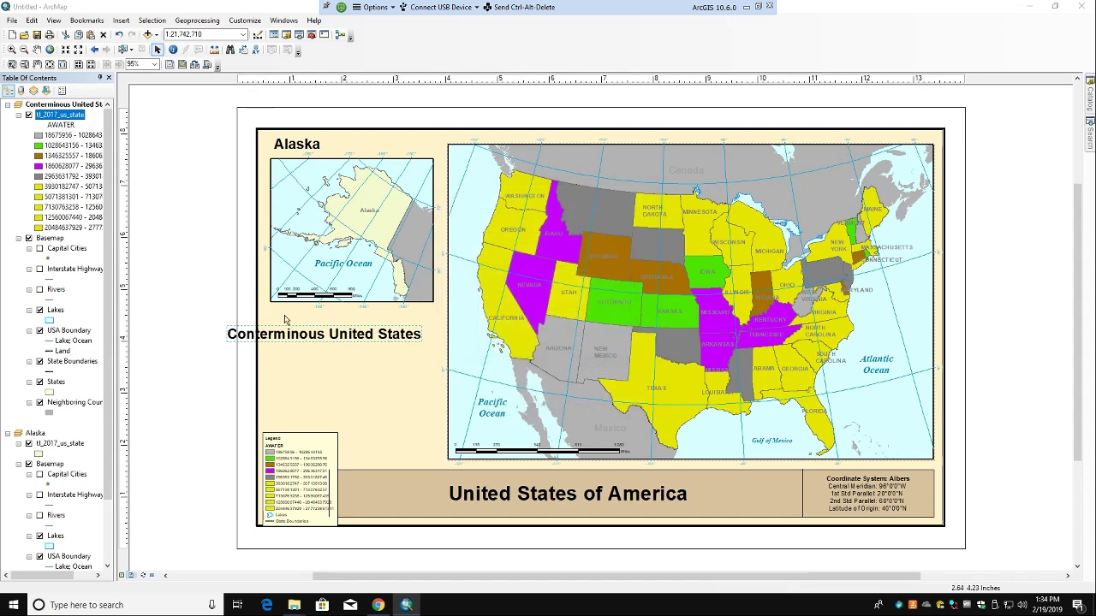
pyautogui.click(300, 340)
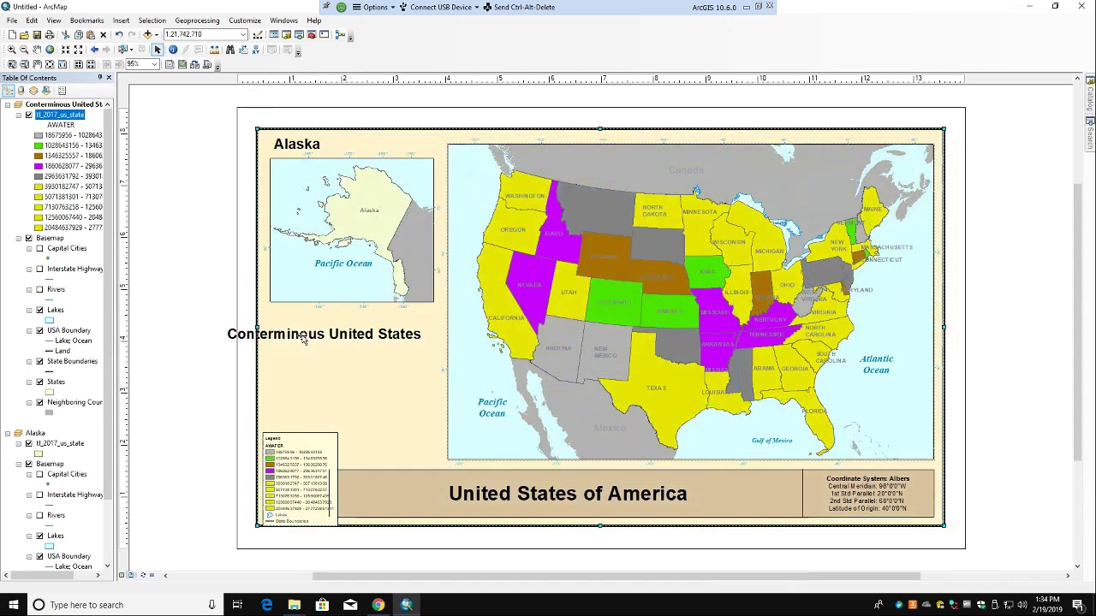
# Step: Drag the legend beneath the Conterminous United States label, undoing two stray frame moves
pyautogui.moveTo(280, 327); pyautogui.dragTo(300, 336)
pyautogui.hotkey('ctrl', 'z')
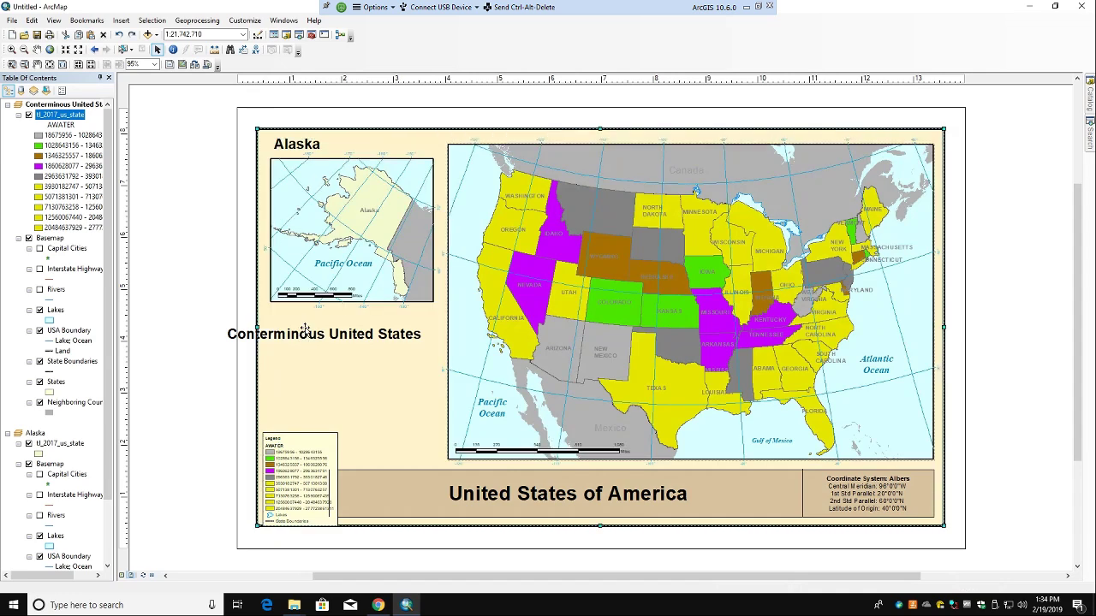
pyautogui.moveTo(311, 440); pyautogui.dragTo(340, 386)
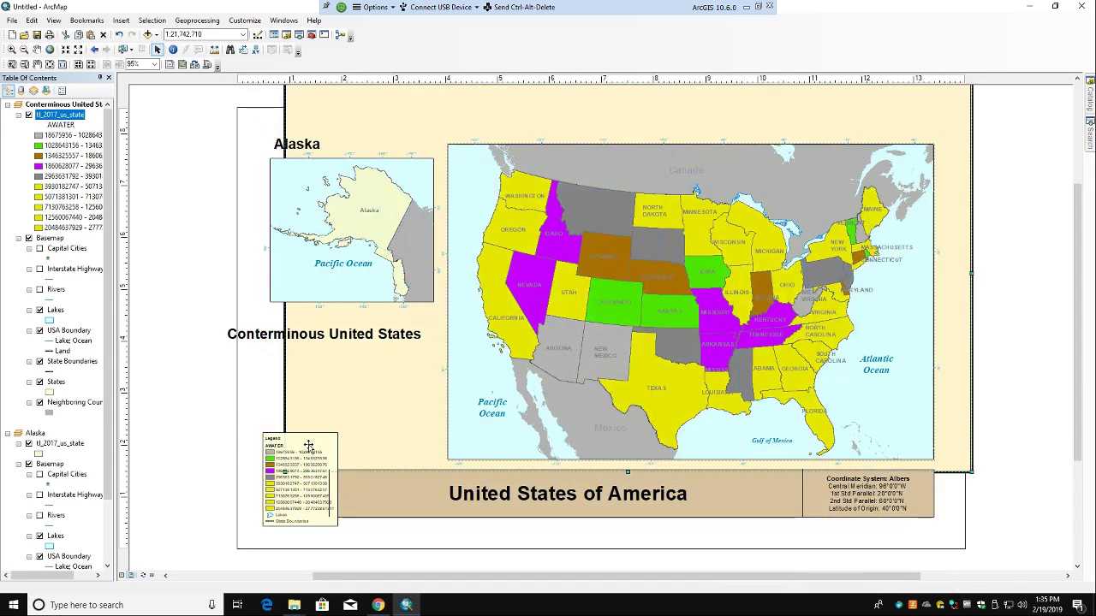
pyautogui.hotkey('ctrl', 'z')
pyautogui.click(271, 518)
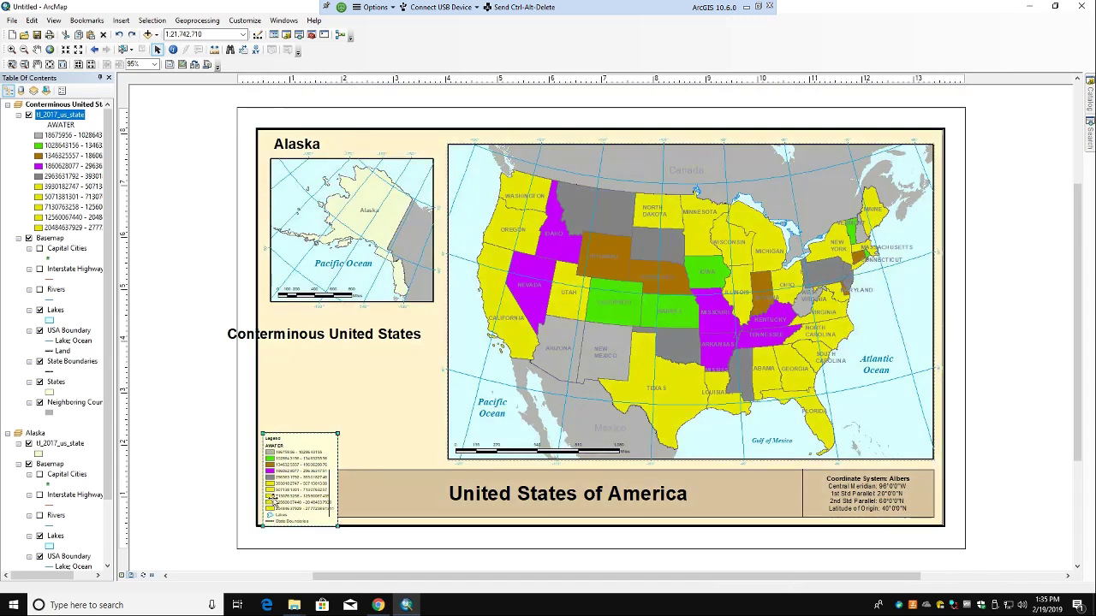
pyautogui.moveTo(291, 435); pyautogui.dragTo(335, 358)
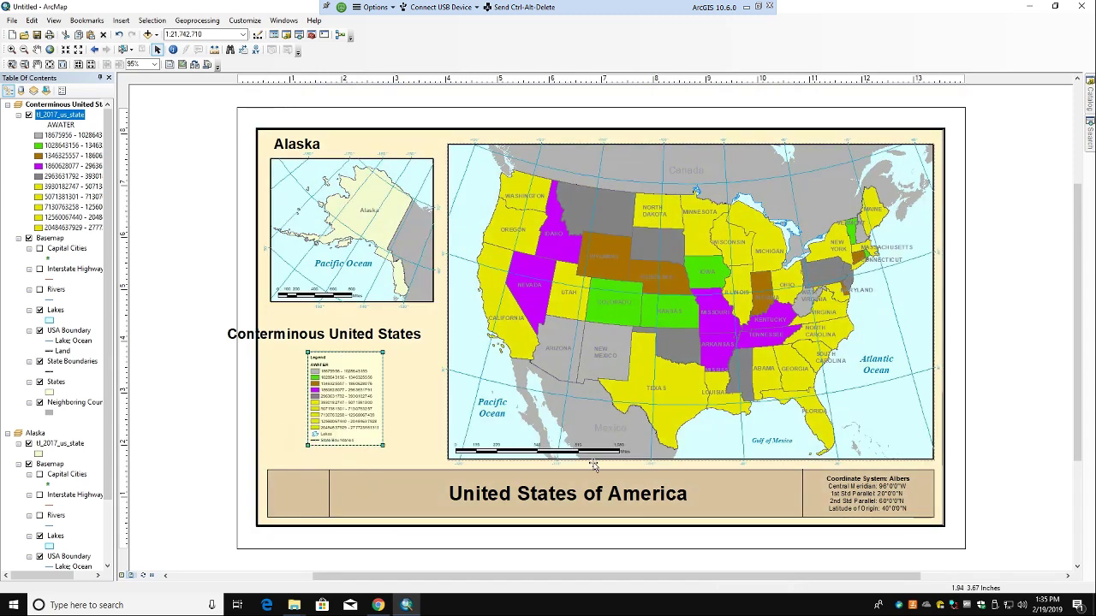
pyautogui.click(981, 512)
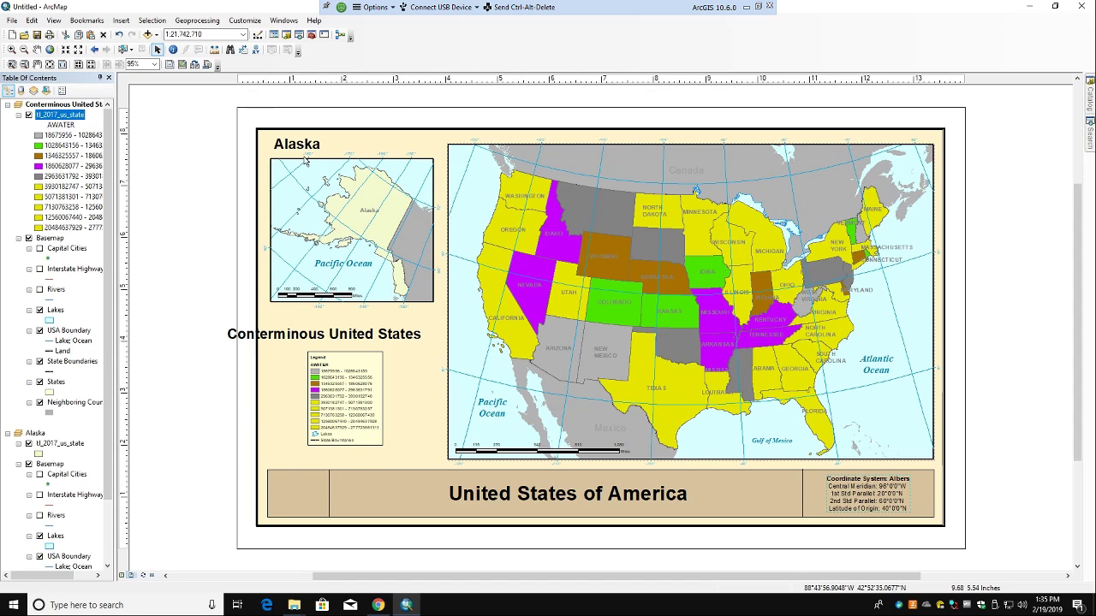
# Step: Export the layout through File > Export Map as Test1.pdf on the Desktop
pyautogui.click(11, 21)
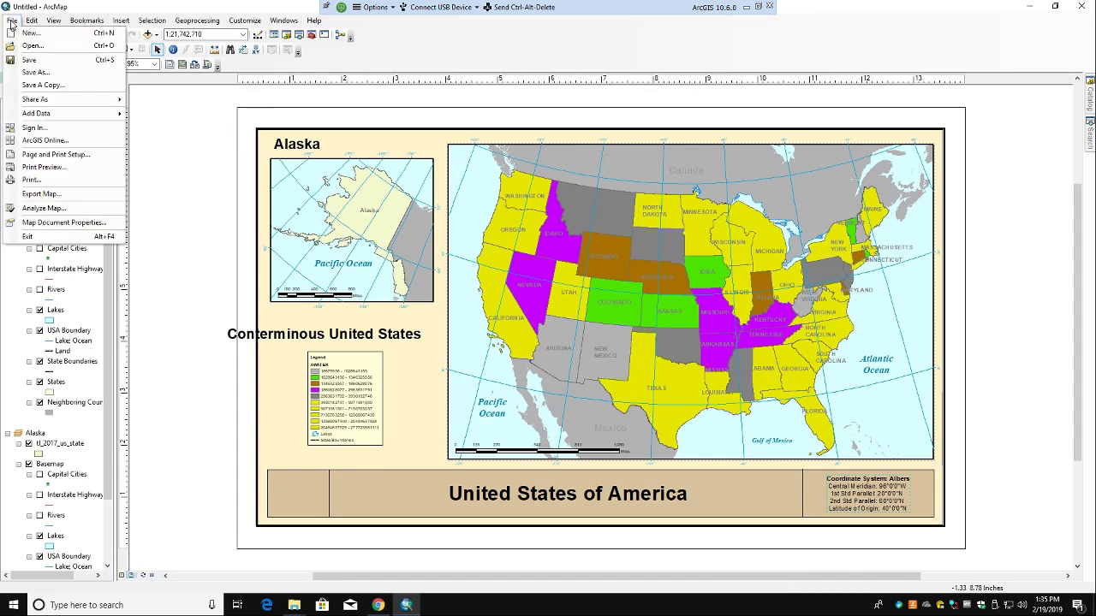
pyautogui.click(51, 195)
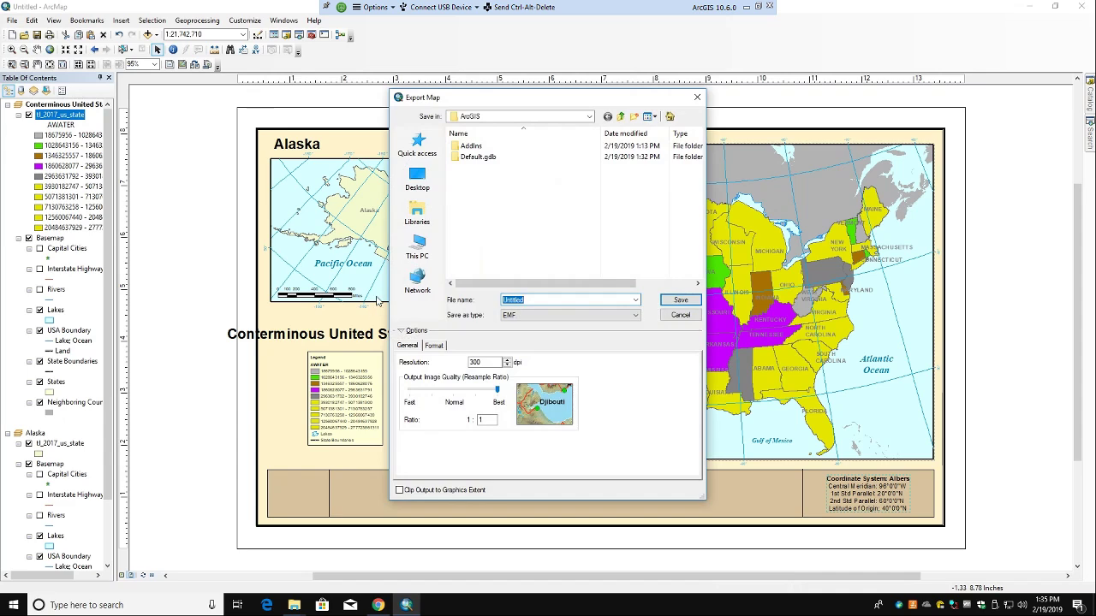
pyautogui.click(548, 319)
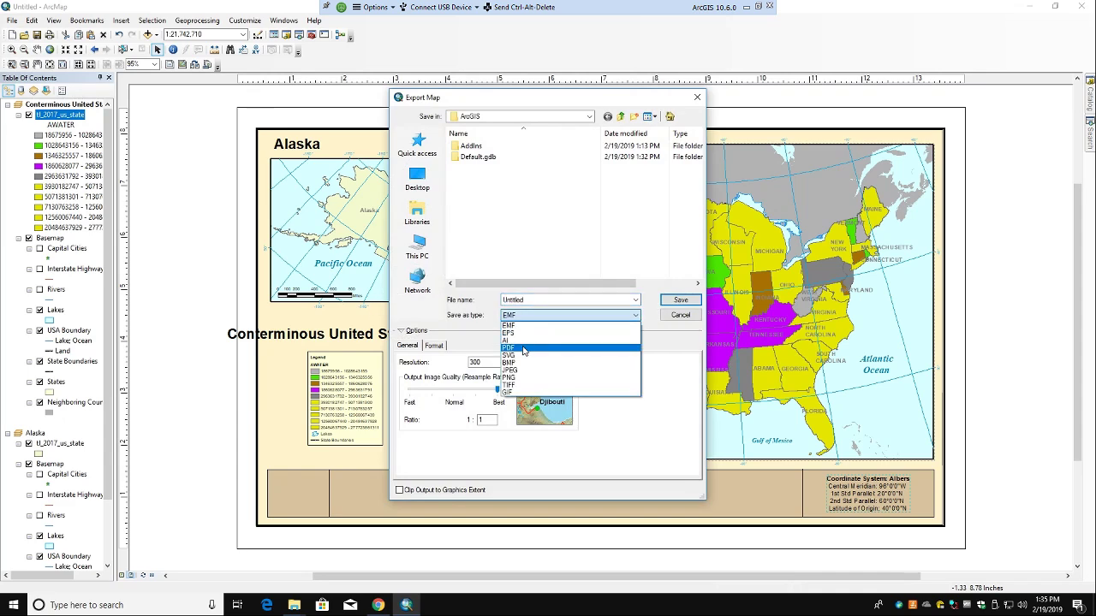
pyautogui.click(524, 349)
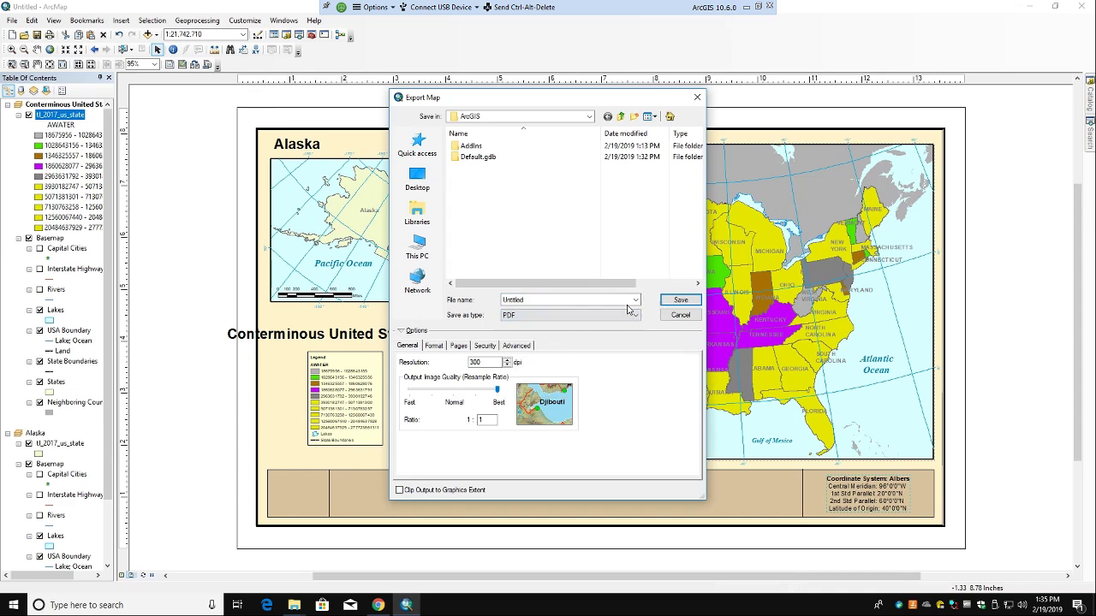
pyautogui.moveTo(554, 301); pyautogui.dragTo(502, 300)
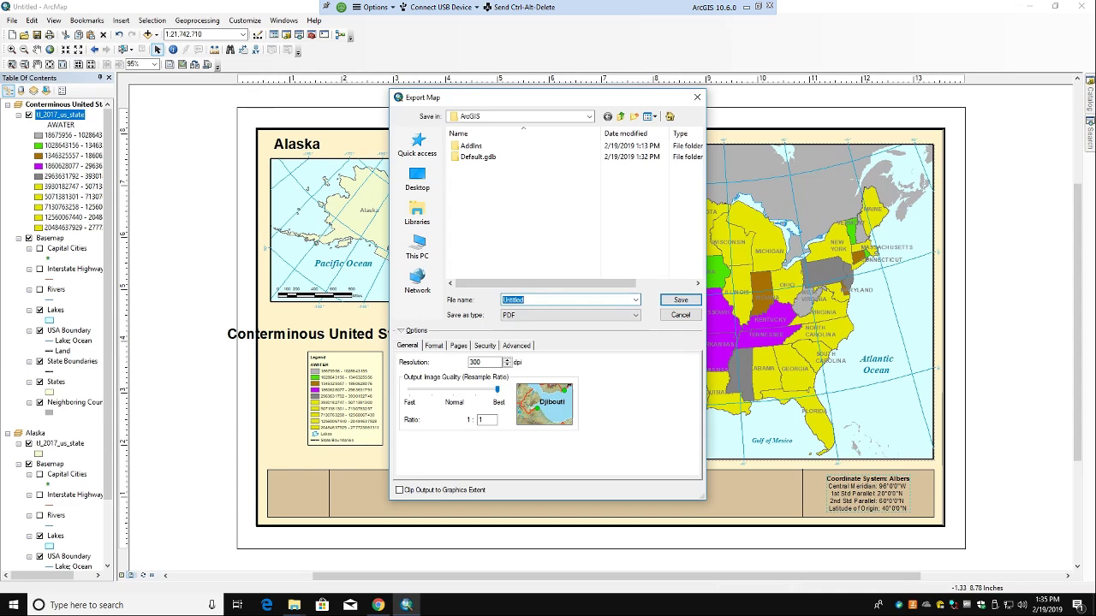
pyautogui.write('Test1')
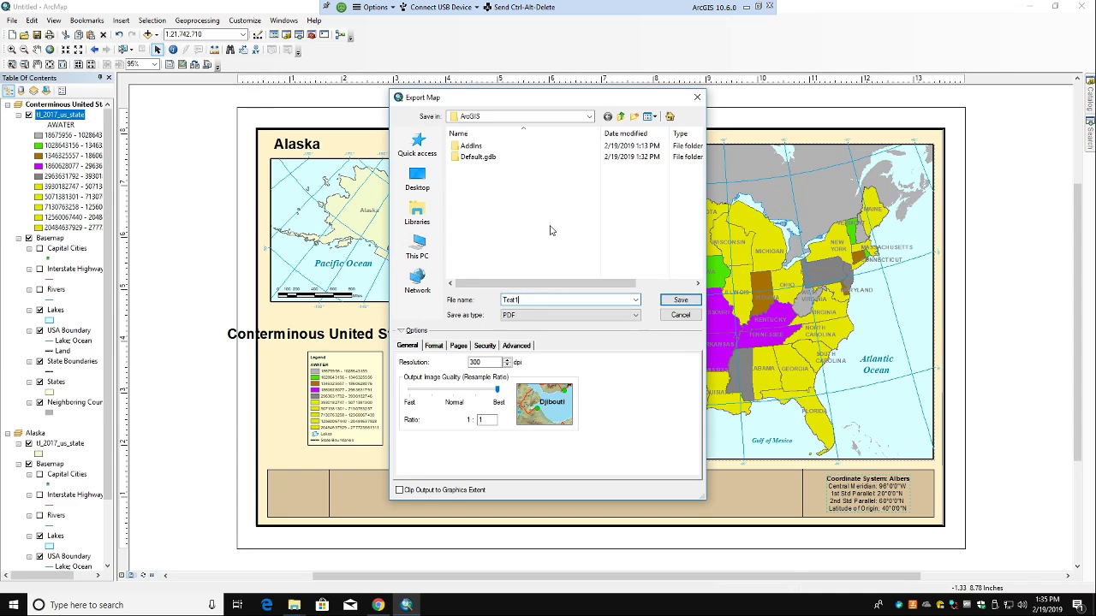
pyautogui.click(435, 192)
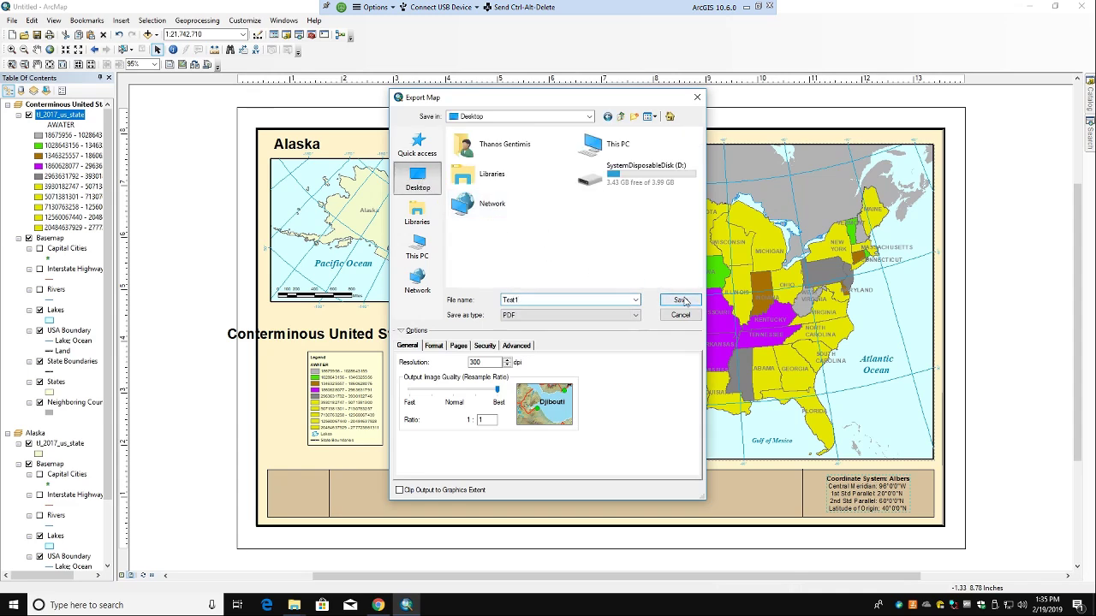
pyautogui.click(676, 300)
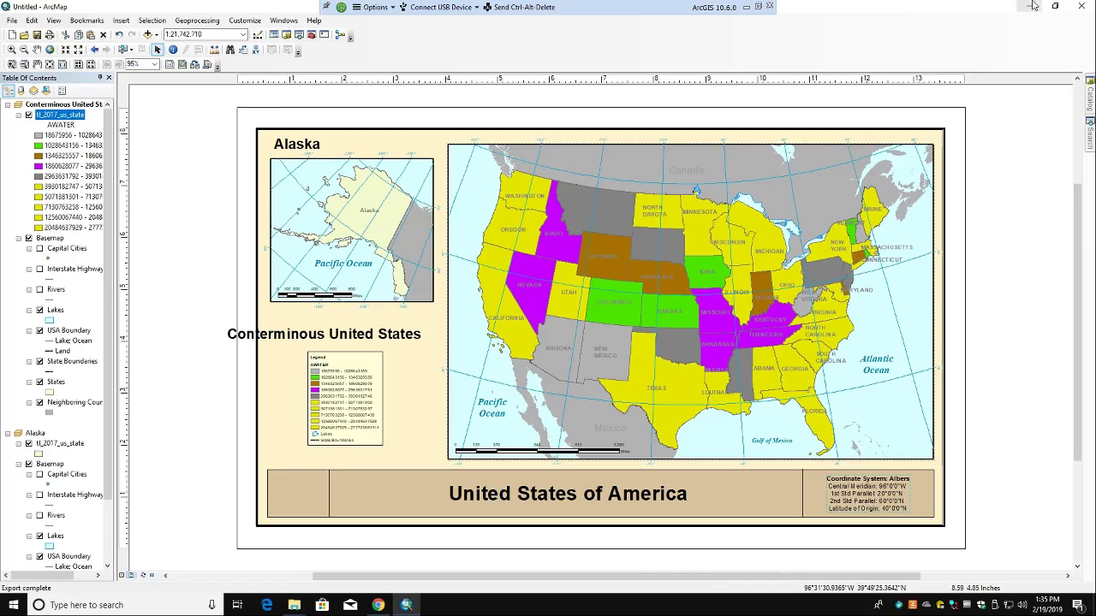
# Step: Minimize ArcMap, view Test1.pdf in Edge, then minimize Edge
pyautogui.click(1028, 5)
pyautogui.doubleClick(19, 370)
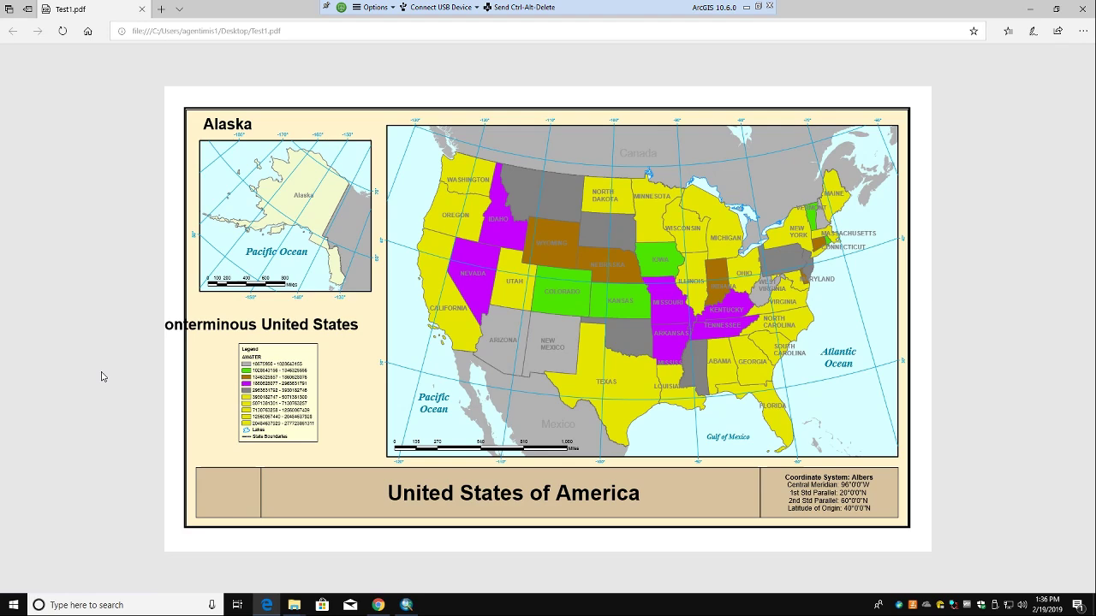
pyautogui.click(1027, 9)
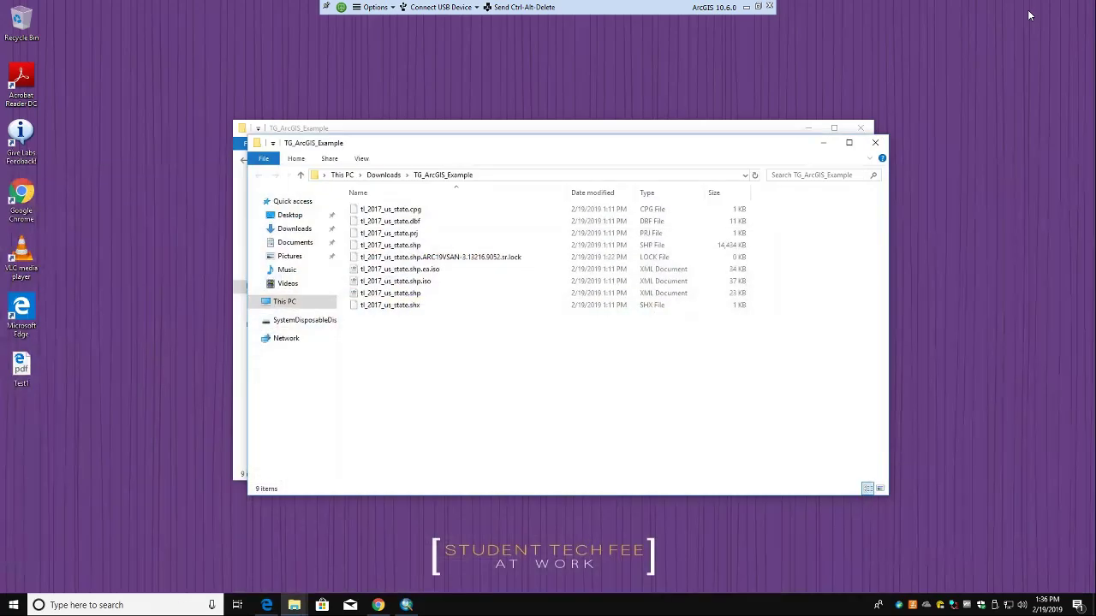
# Step: Restore ArcMap, reopen the Export Map dialog and close it without exporting
pyautogui.click(406, 605)
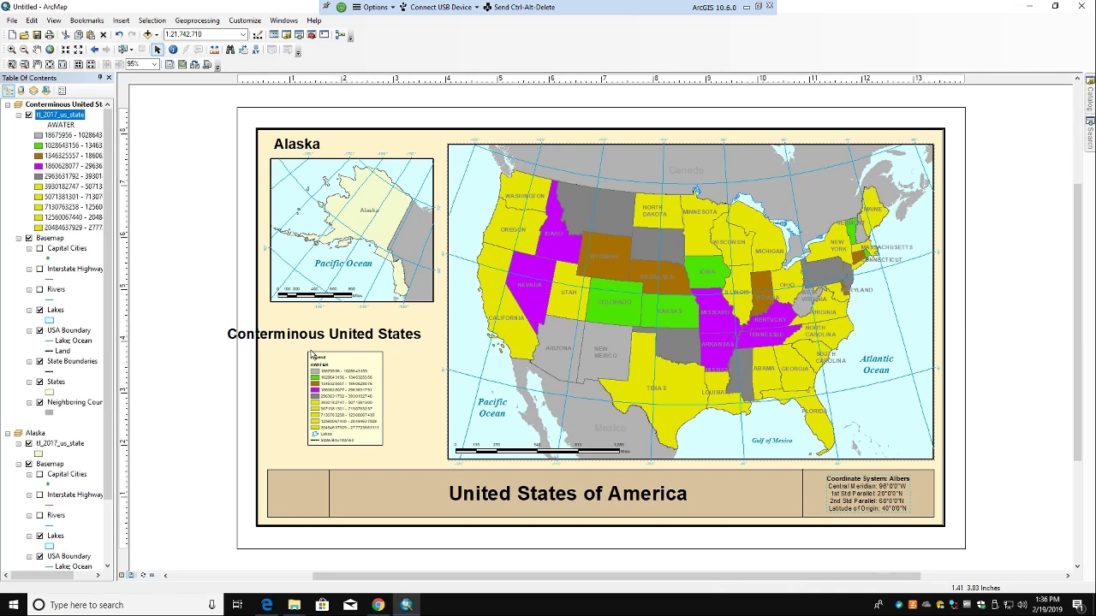
pyautogui.click(18, 19)
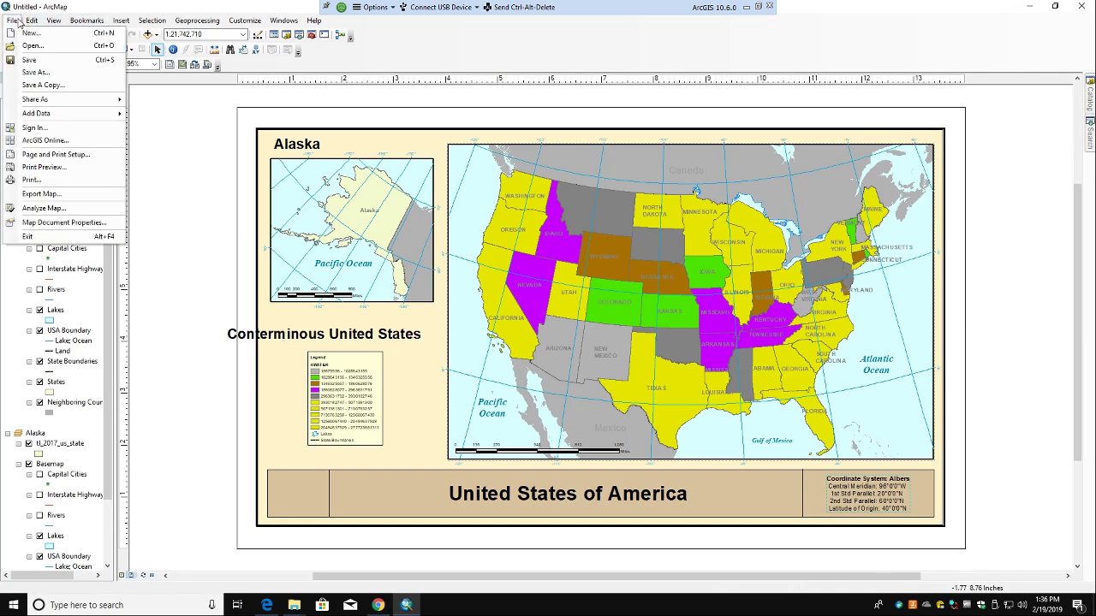
pyautogui.click(782, 220)
pyautogui.click(782, 220)
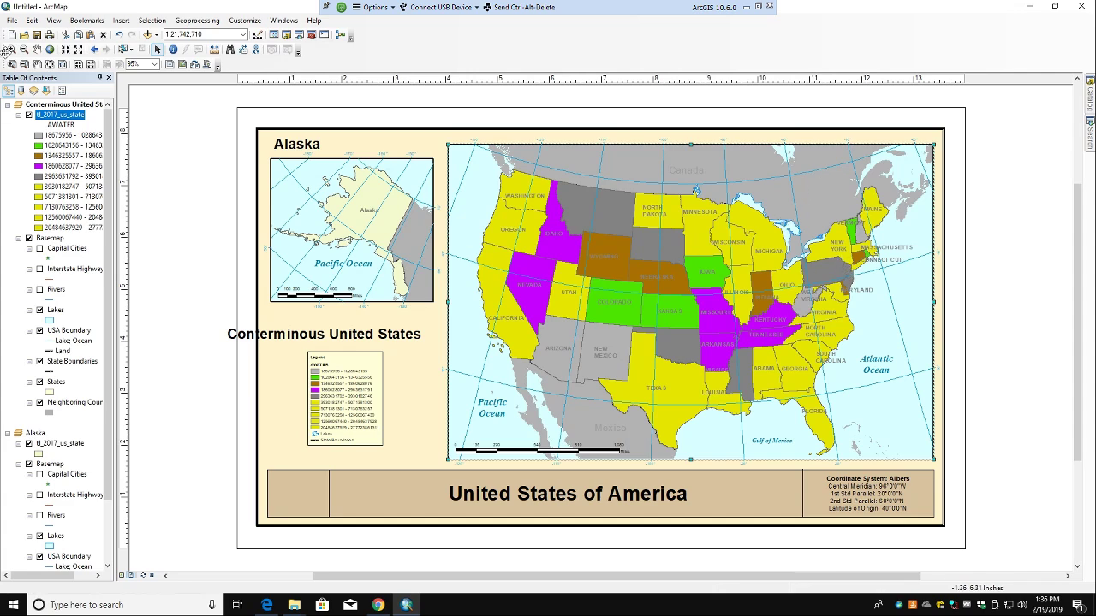
pyautogui.click(12, 21)
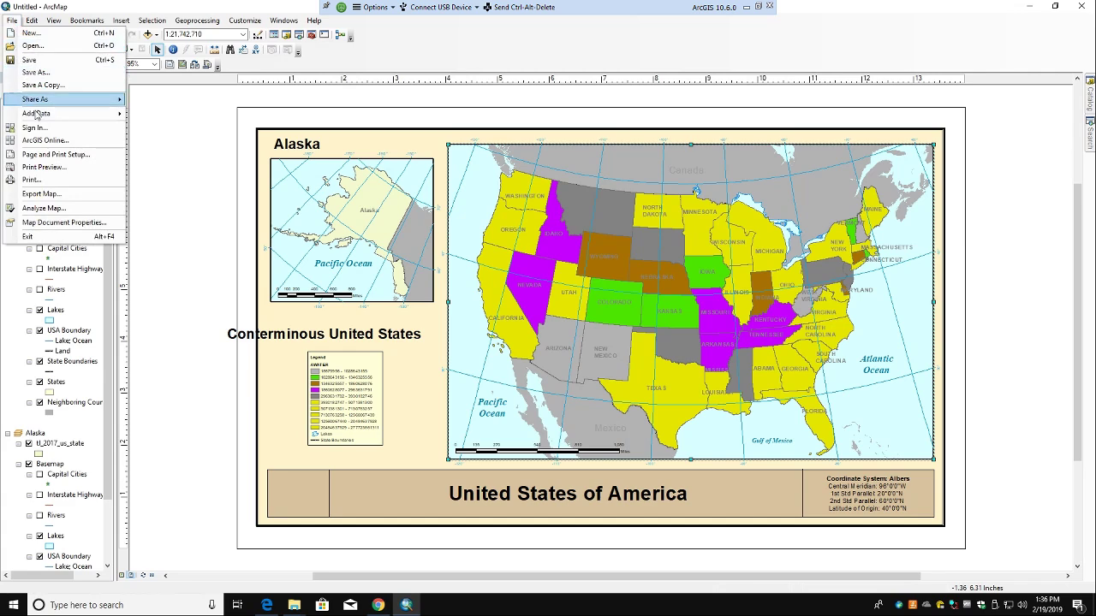
pyautogui.click(51, 193)
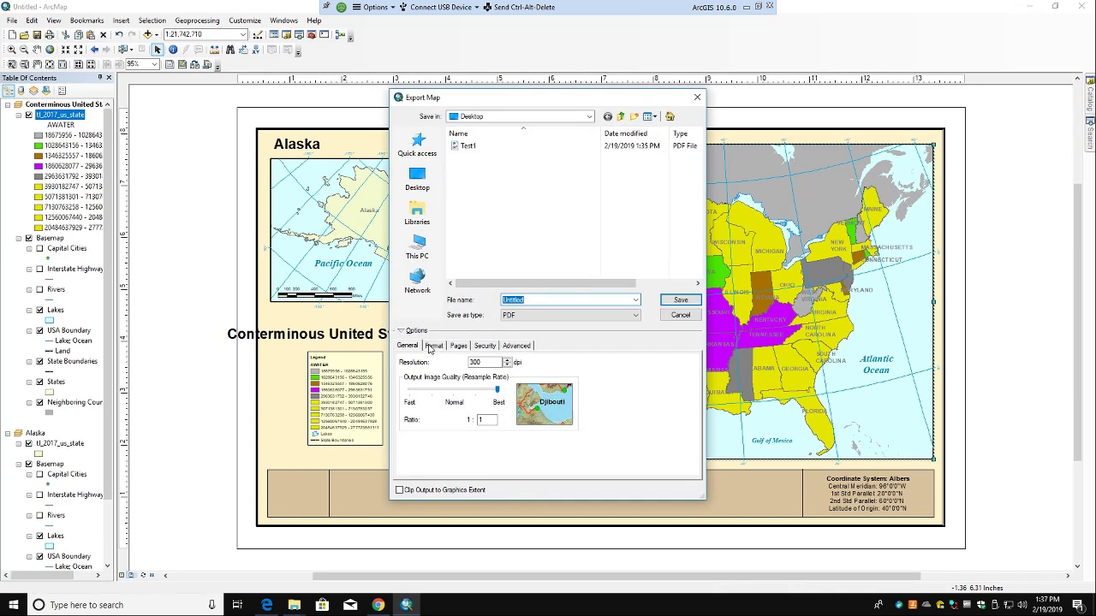
pyautogui.click(697, 97)
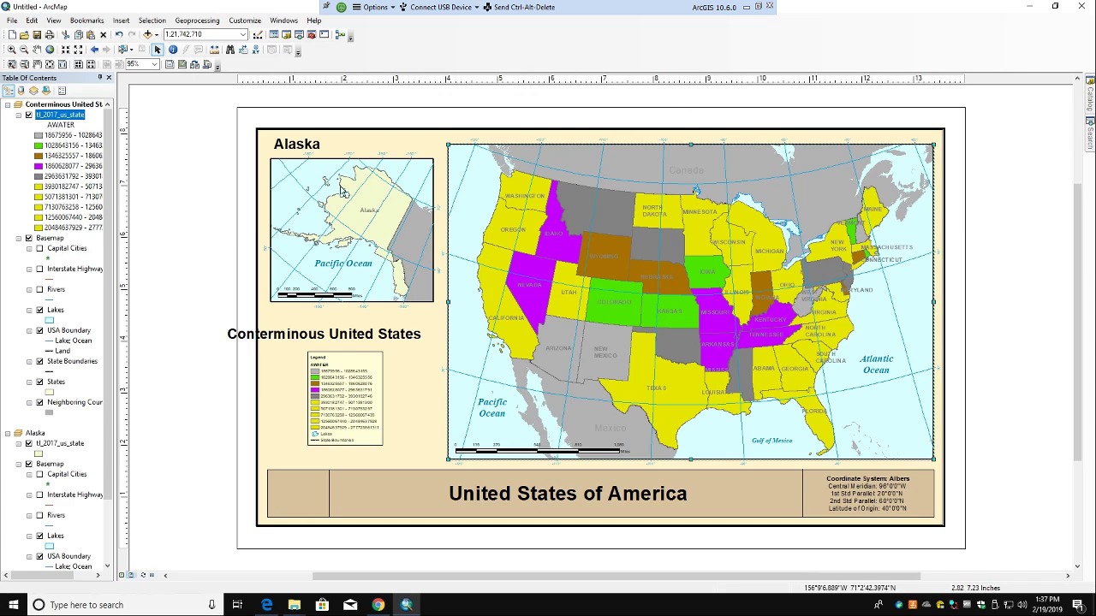
pyautogui.click(351, 425)
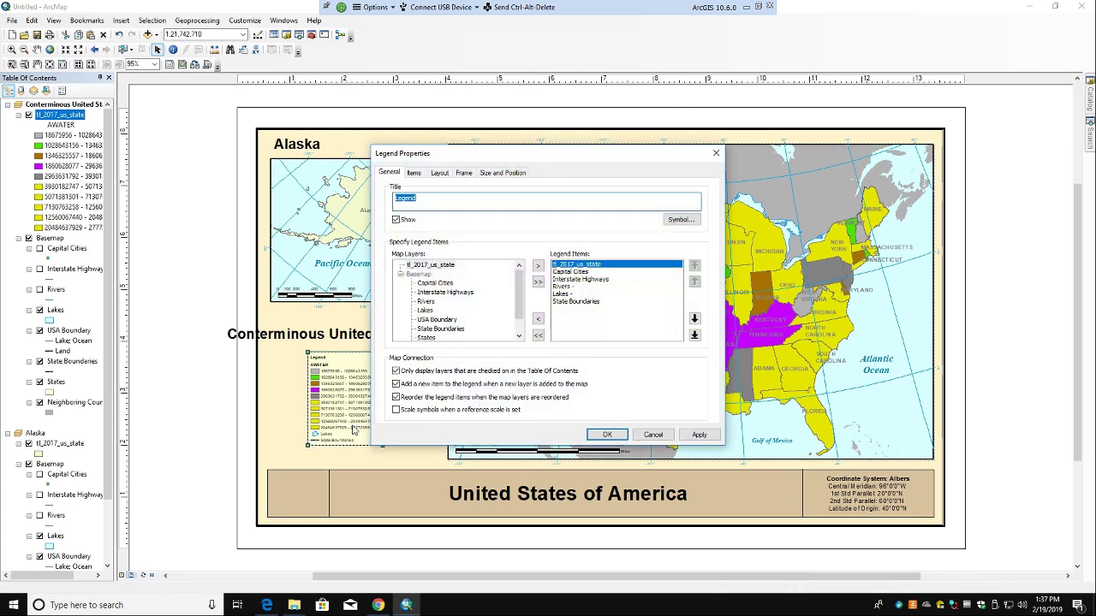
pyautogui.scroll(-1, 524, 308)
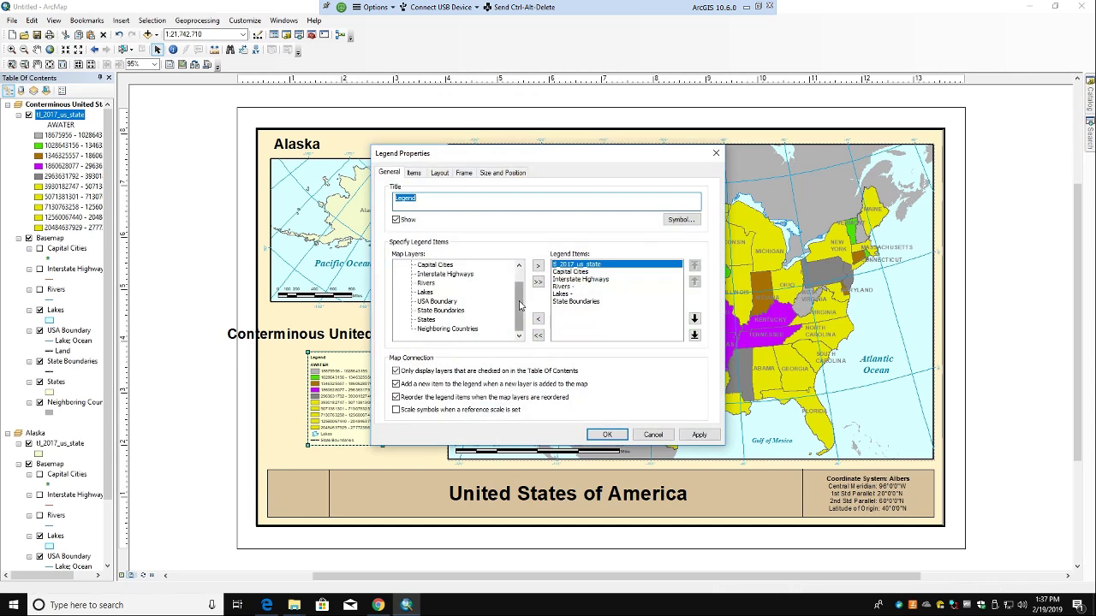
pyautogui.click(413, 174)
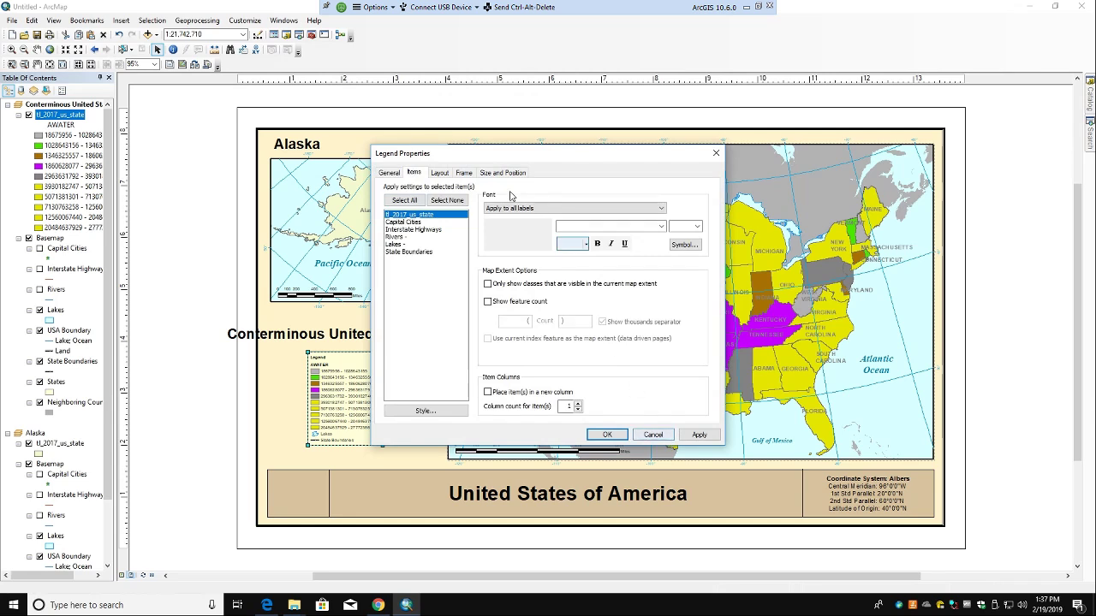
pyautogui.click(652, 434)
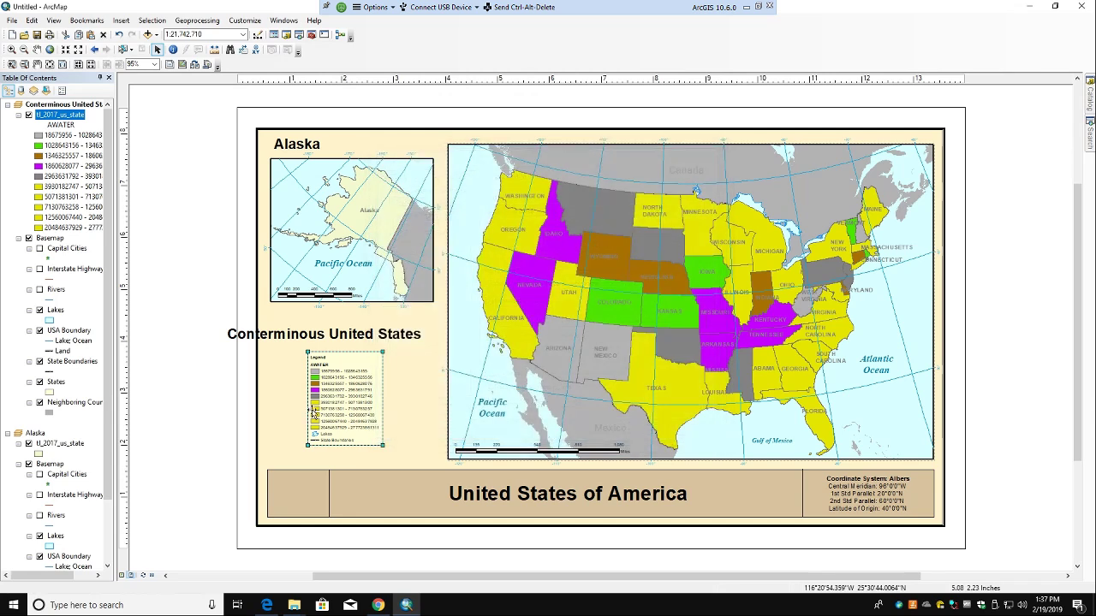
pyautogui.doubleClick(342, 416)
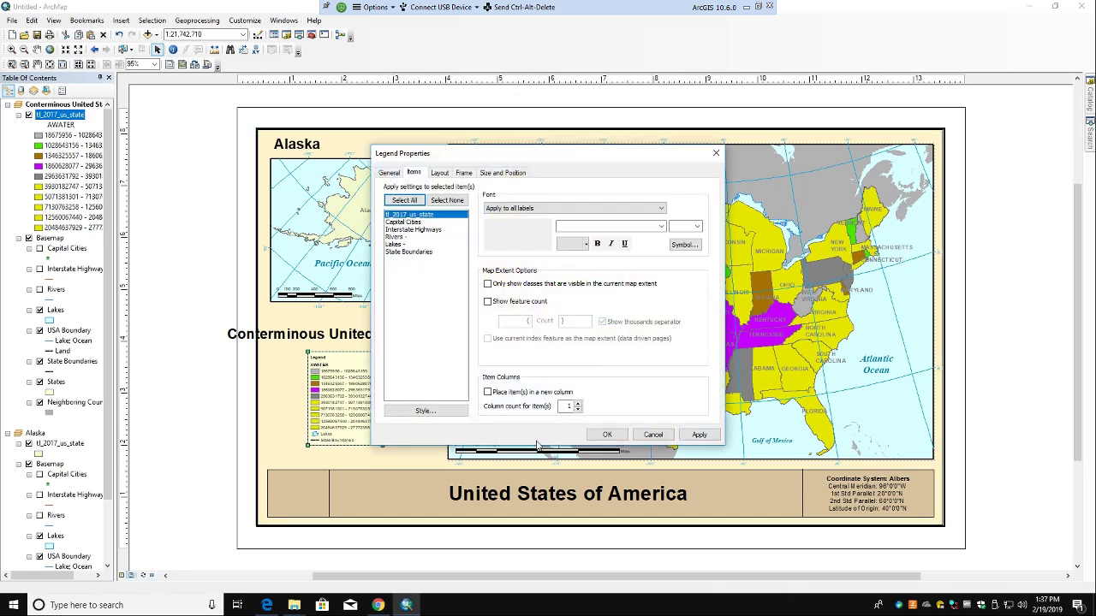
pyautogui.click(652, 434)
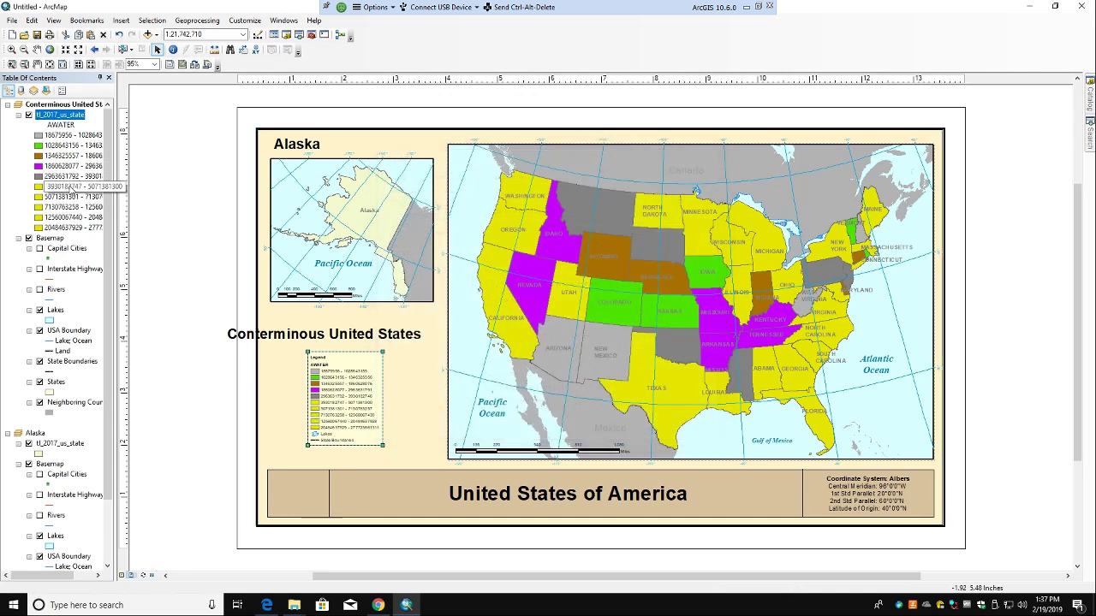
pyautogui.doubleClick(68, 187)
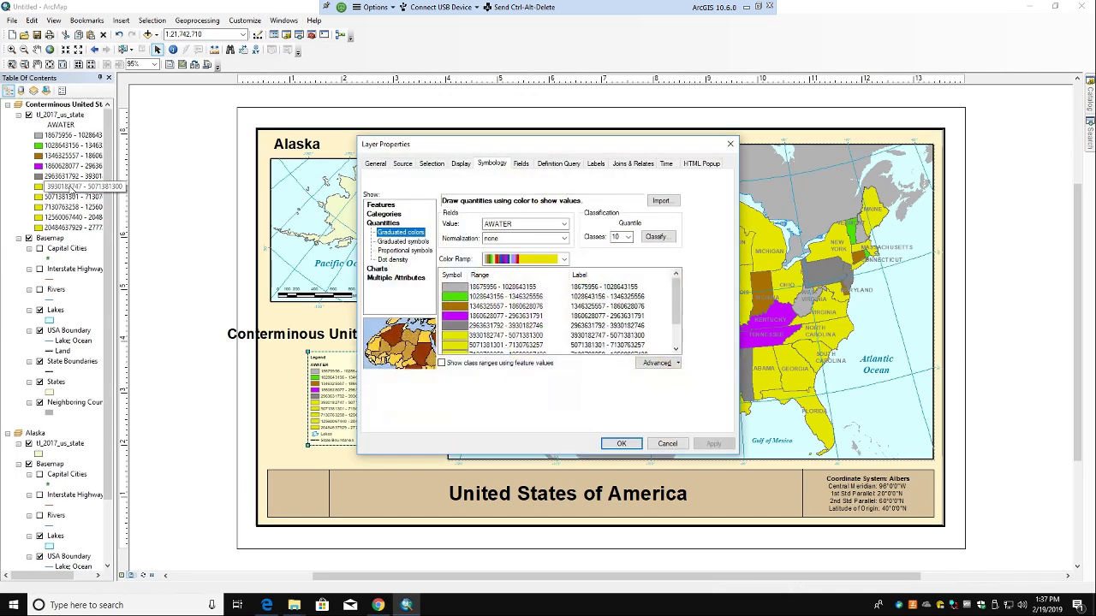
pyautogui.click(667, 444)
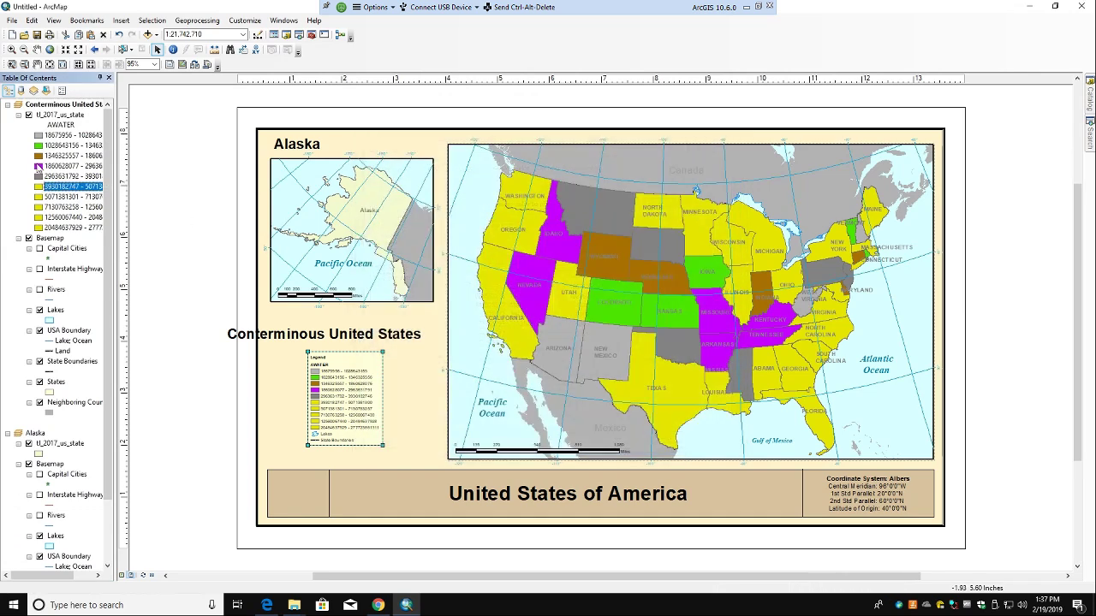
pyautogui.doubleClick(49, 186)
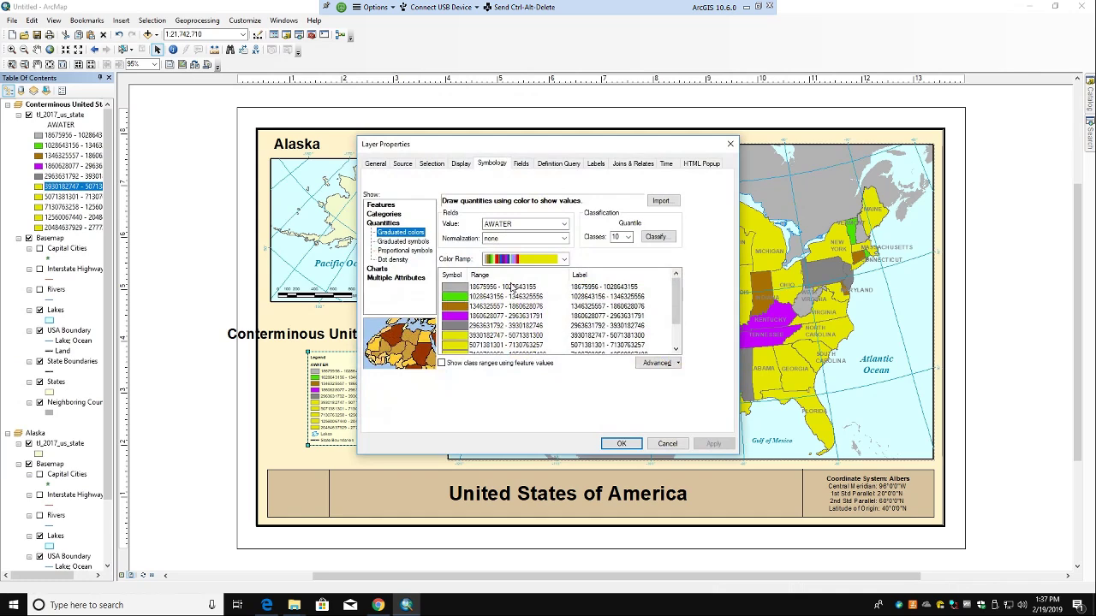
pyautogui.click(606, 296)
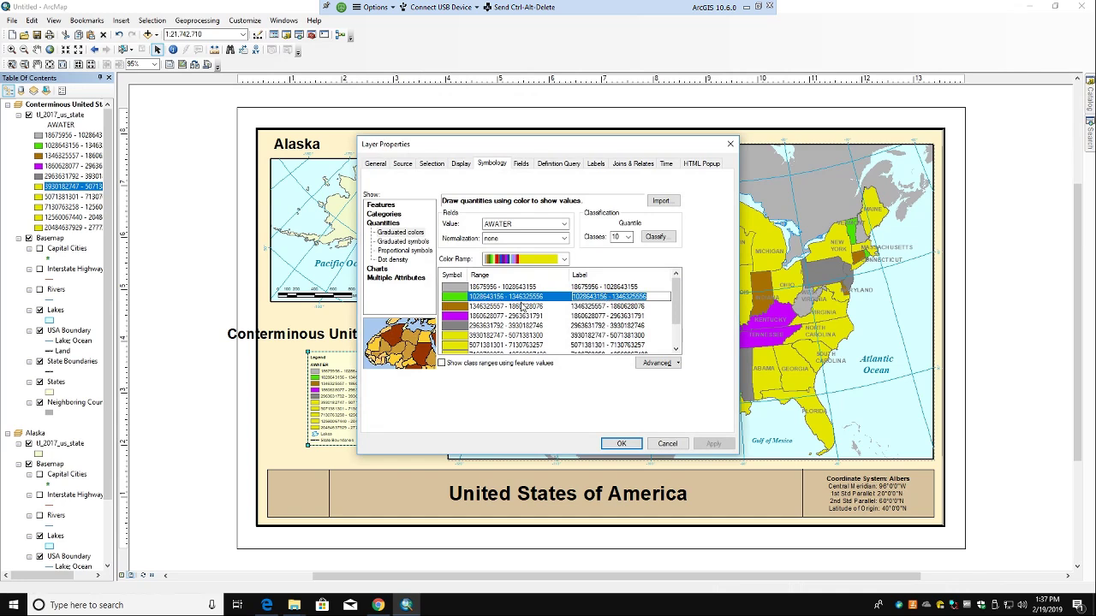
pyautogui.click(594, 288)
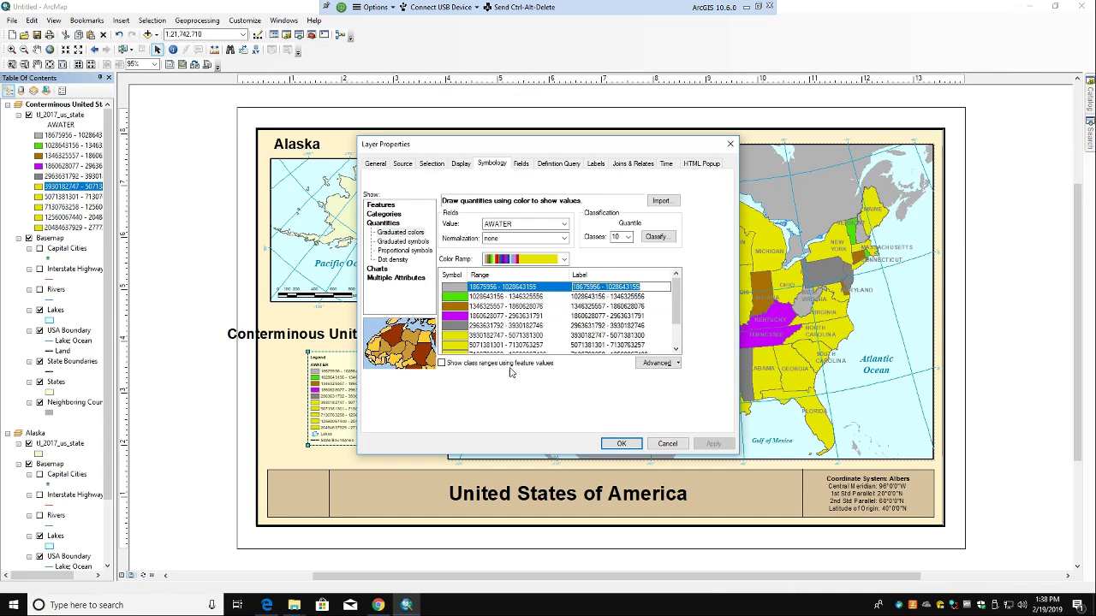
pyautogui.click(679, 444)
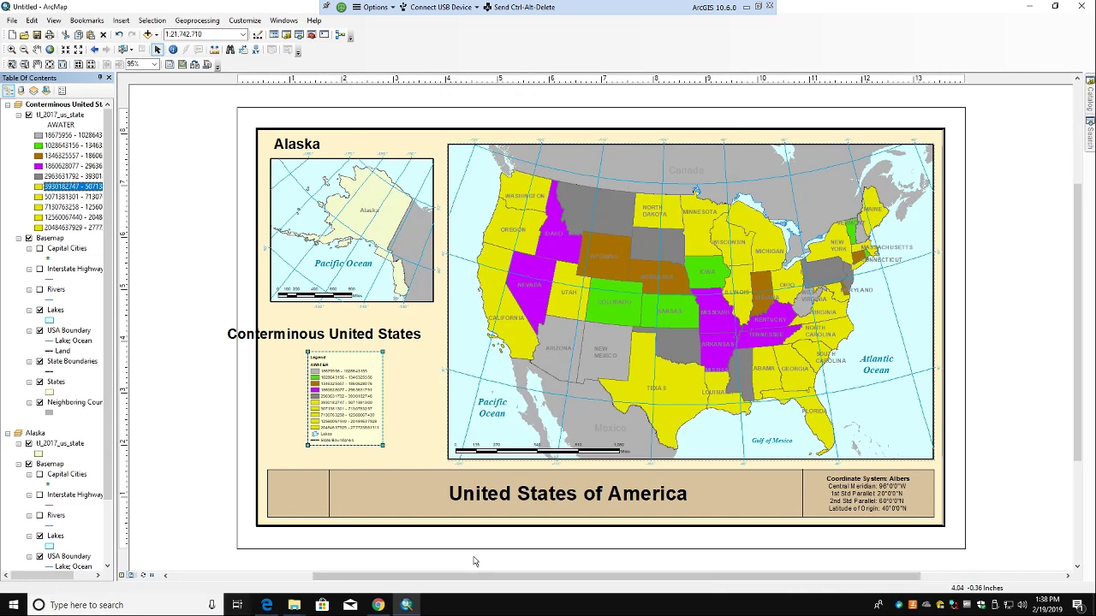
# Step: Check the course page in Chrome, then close ArcMap answering No to saving changes
pyautogui.click(378, 605)
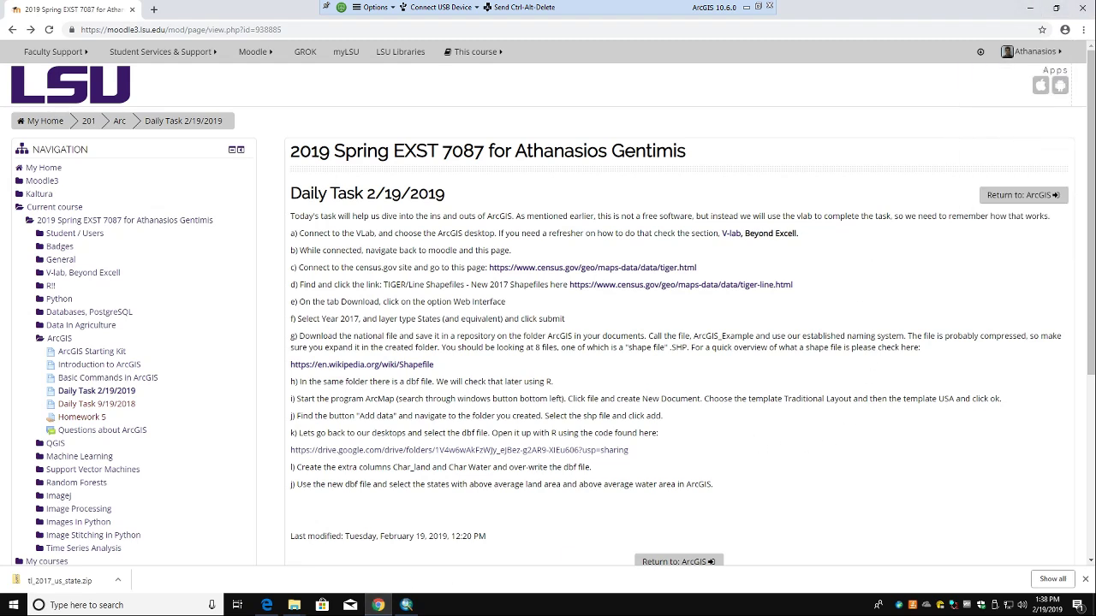
pyautogui.click(406, 605)
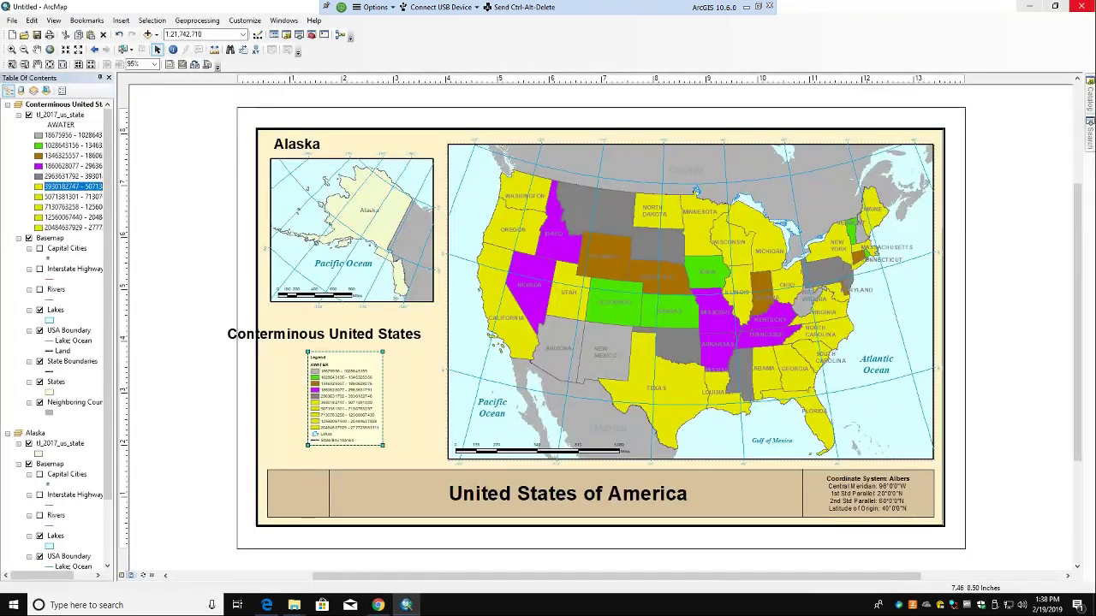
pyautogui.click(1080, 6)
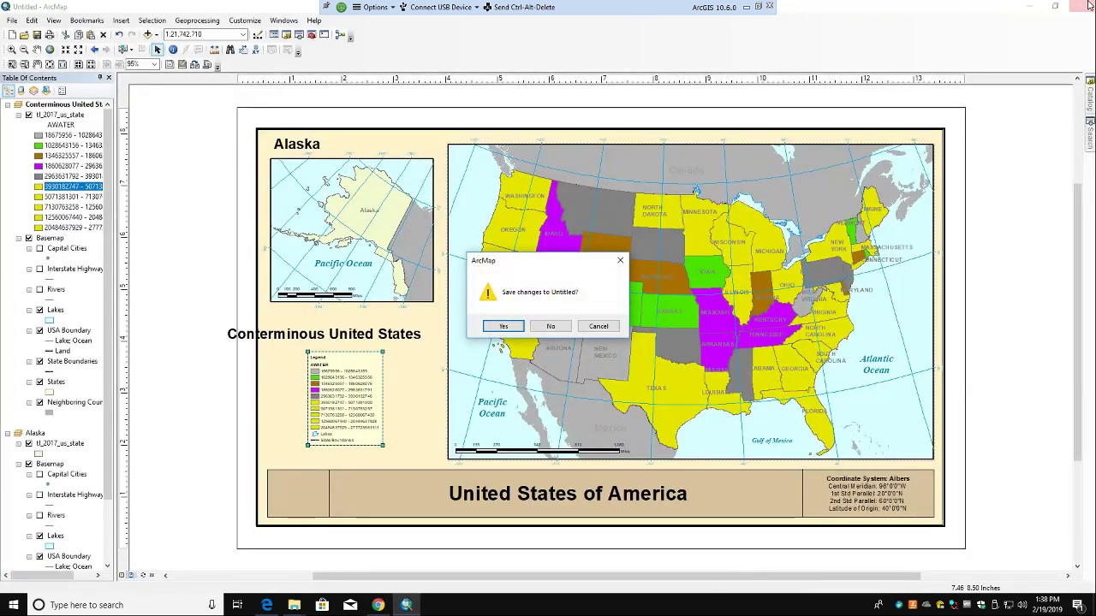
pyautogui.click(540, 329)
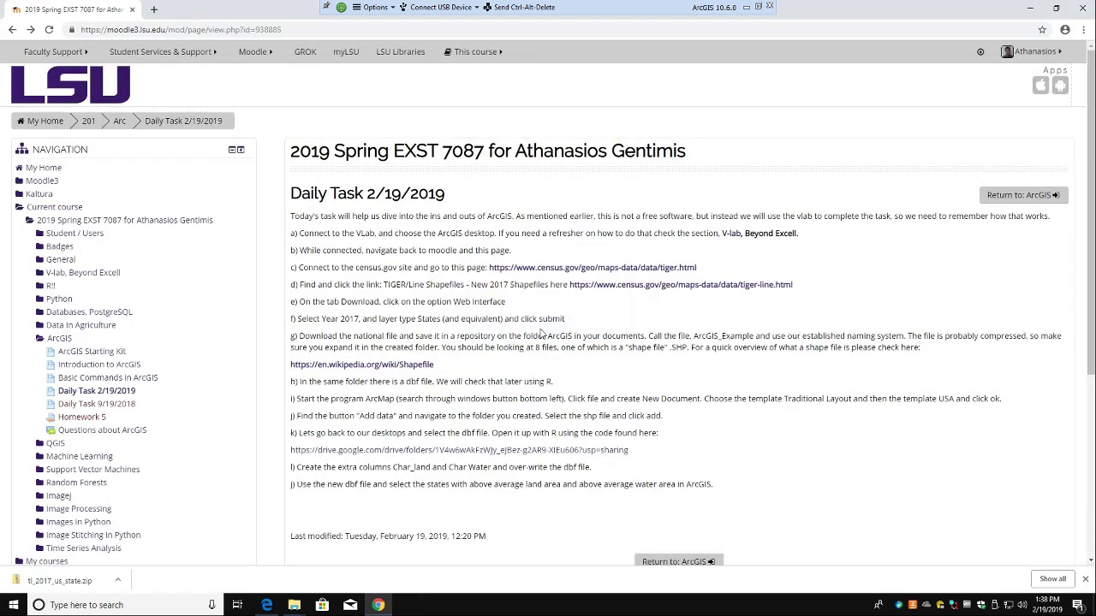
pyautogui.click(1028, 10)
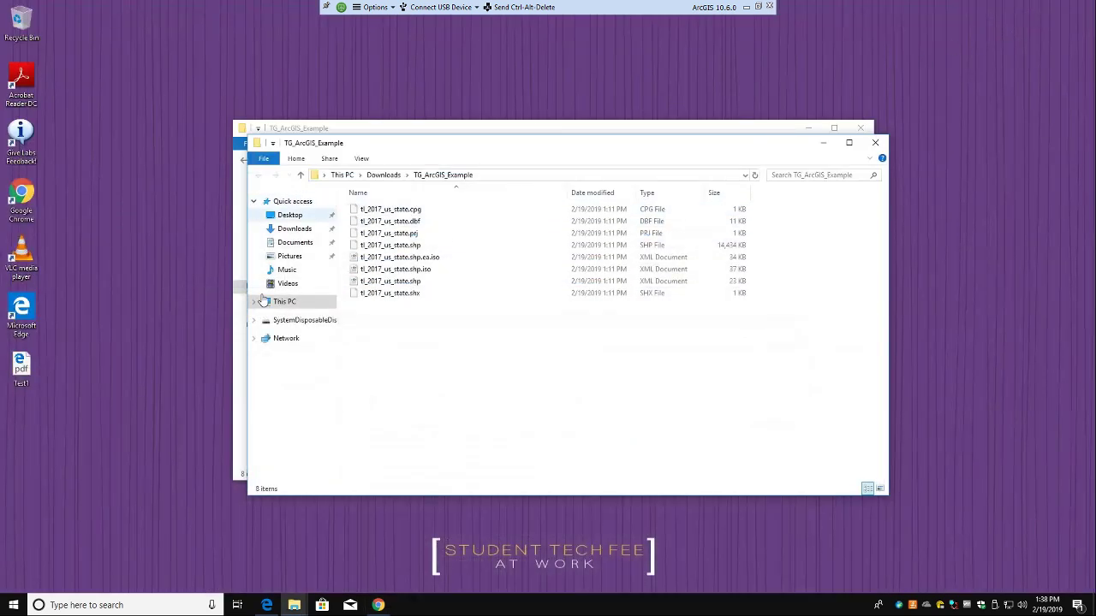
pyautogui.rightClick(27, 369)
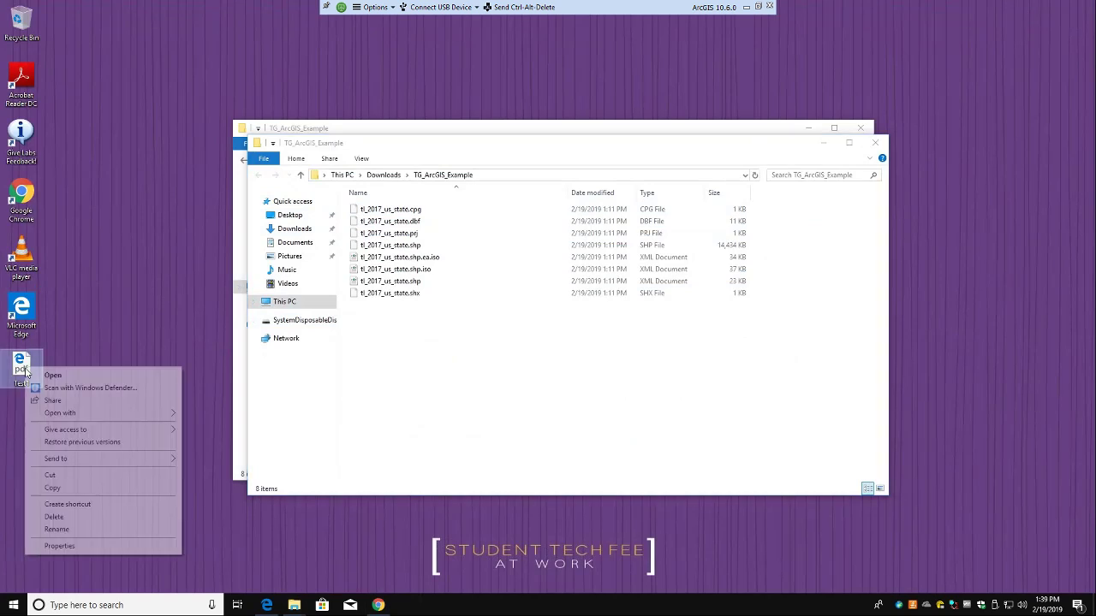
pyautogui.click(63, 490)
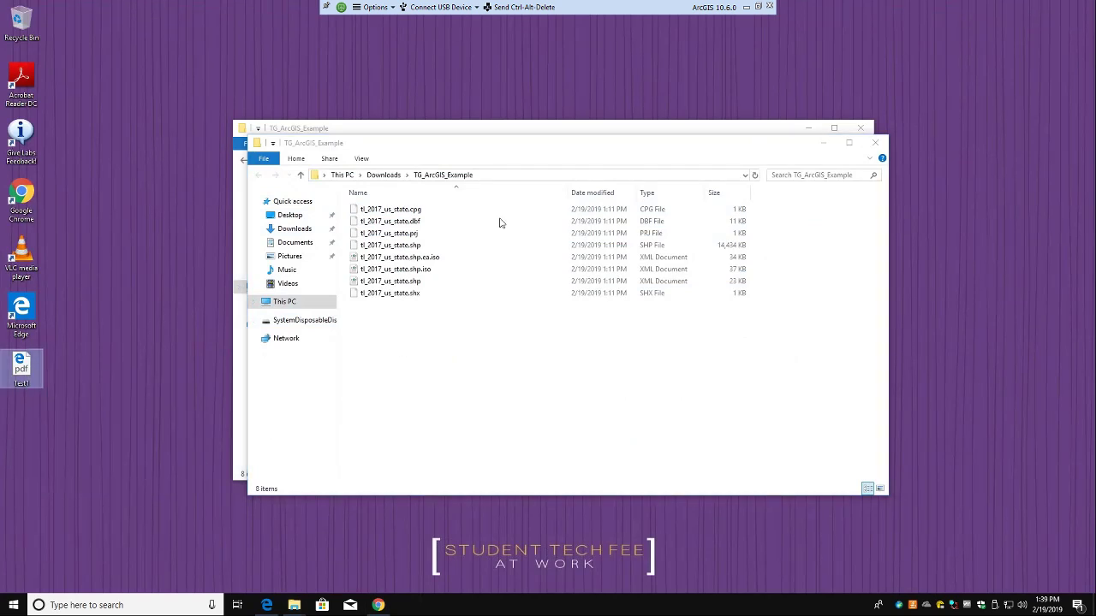
pyautogui.click(746, 7)
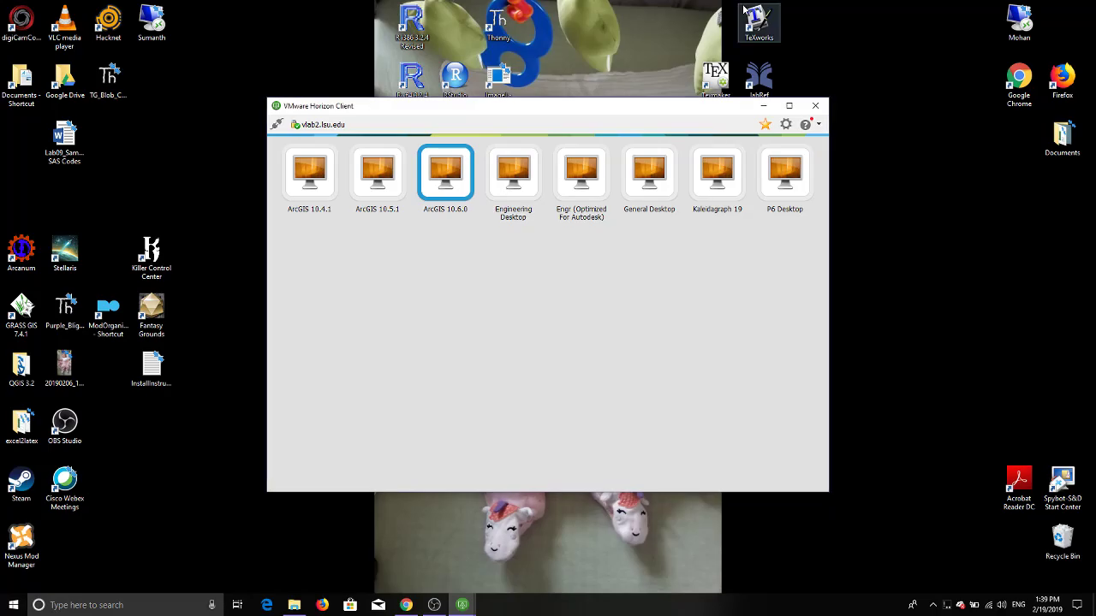
pyautogui.rightClick(945, 274)
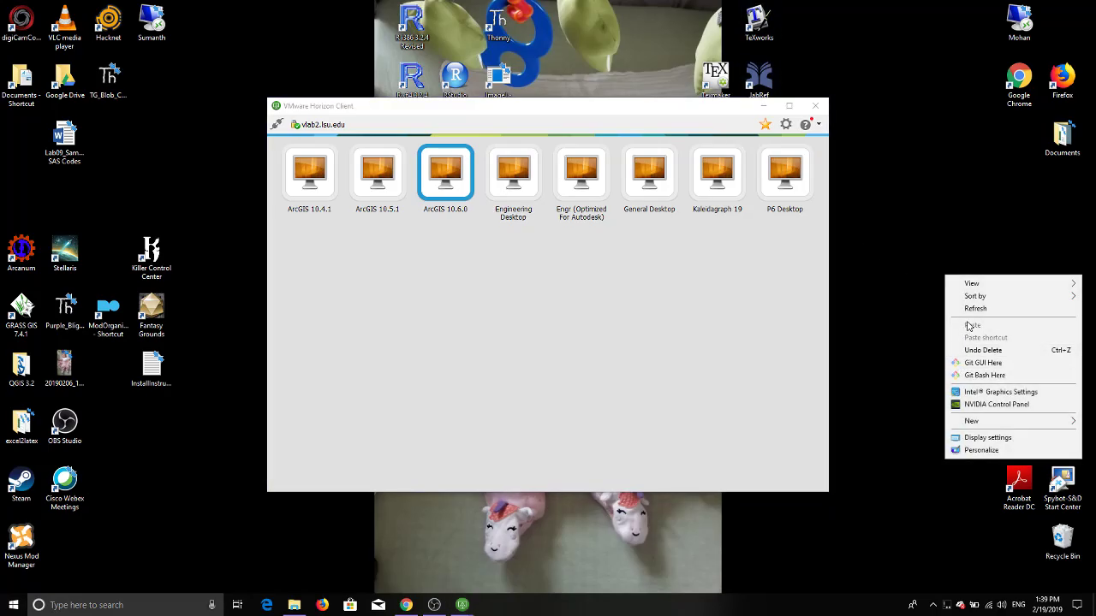
pyautogui.click(406, 605)
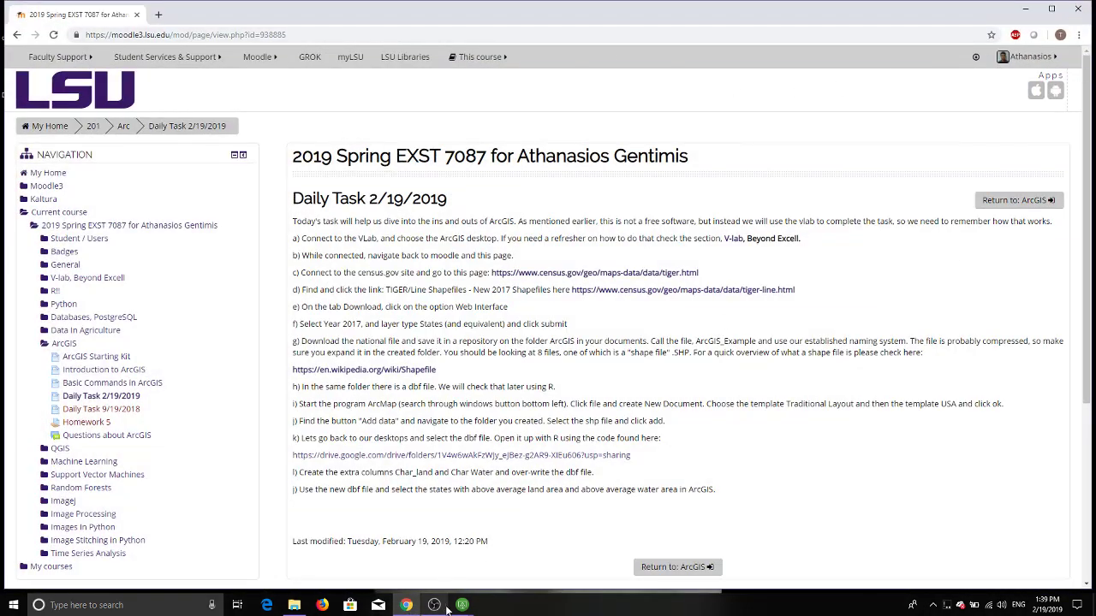
pyautogui.click(441, 607)
pyautogui.click(494, 548)
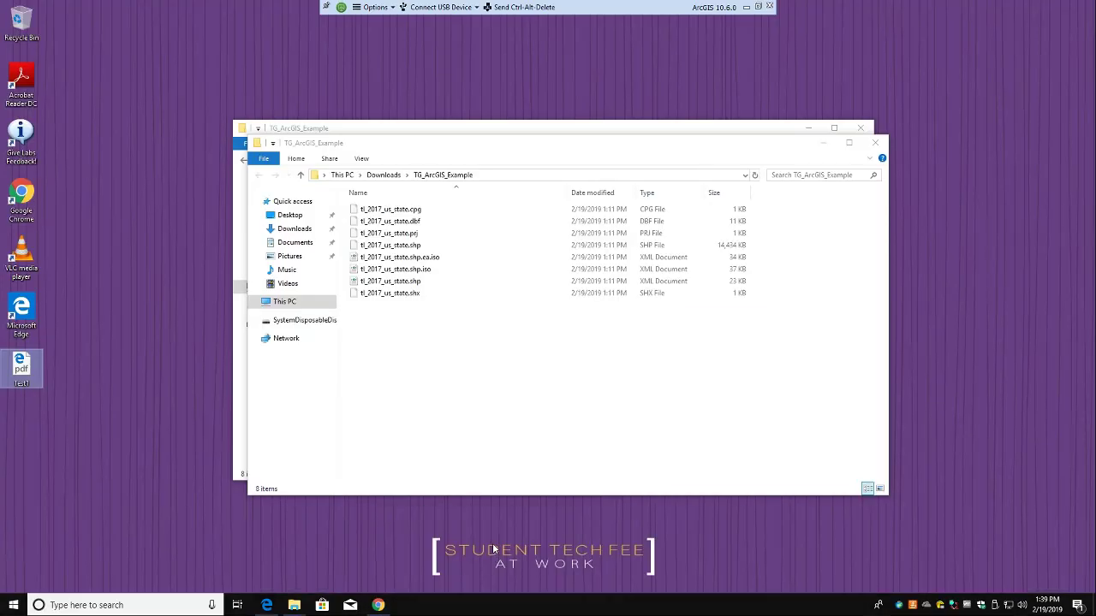
pyautogui.click(757, 6)
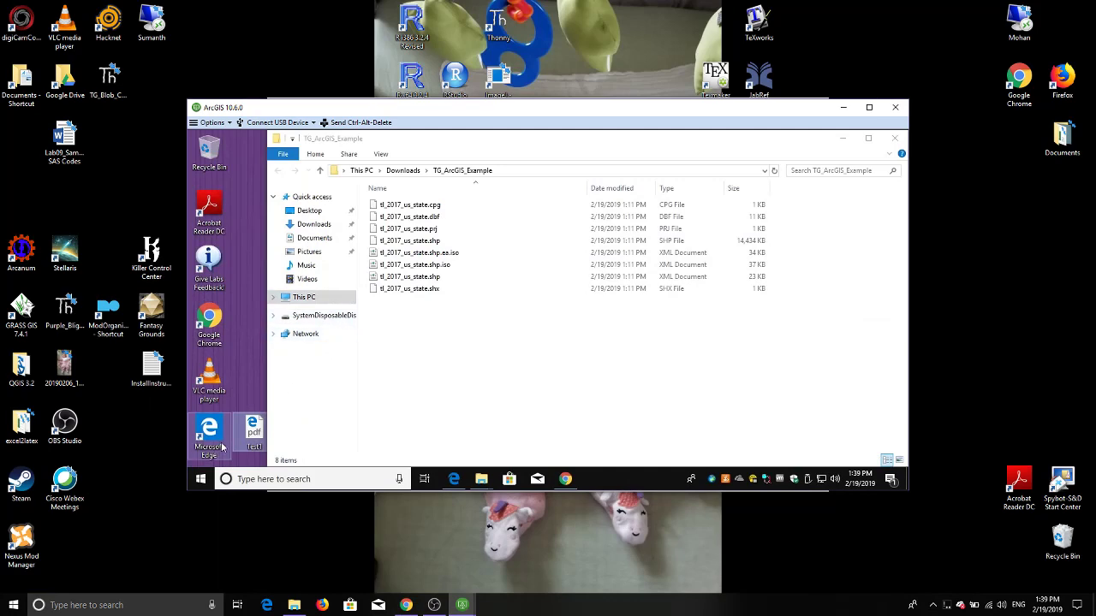
pyautogui.moveTo(250, 435)
pyautogui.mouseDown()
pyautogui.moveTo(508, 438)
pyautogui.moveTo(909, 282)
pyautogui.moveTo(188, 403)
pyautogui.moveTo(189, 488)
pyautogui.moveTo(295, 417)
pyautogui.moveTo(252, 434)
pyautogui.mouseUp()
pyautogui.rightClick(260, 435)
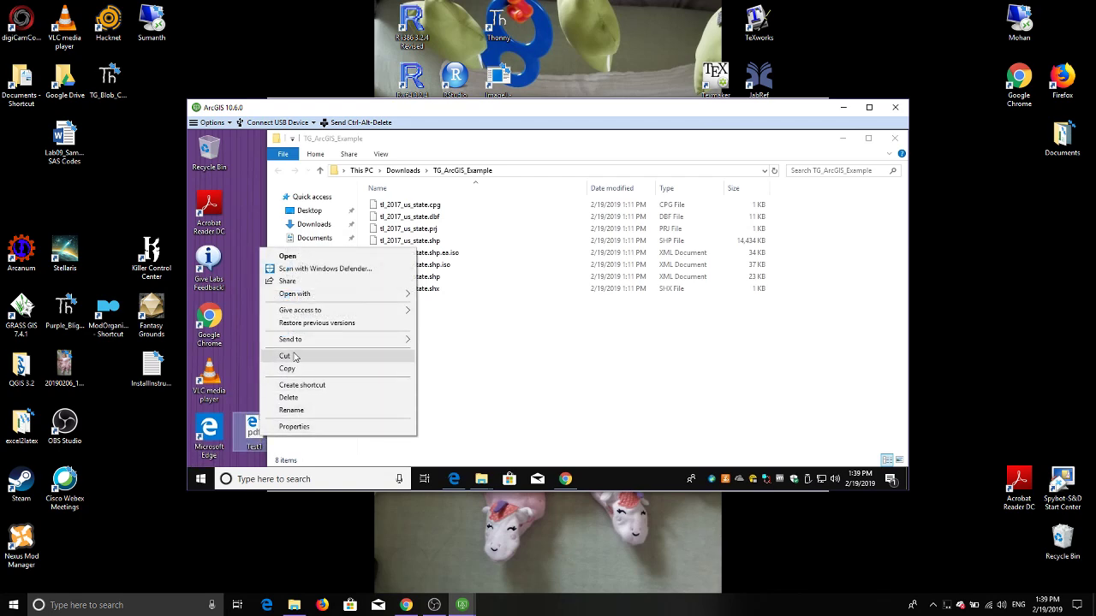
pyautogui.click(295, 369)
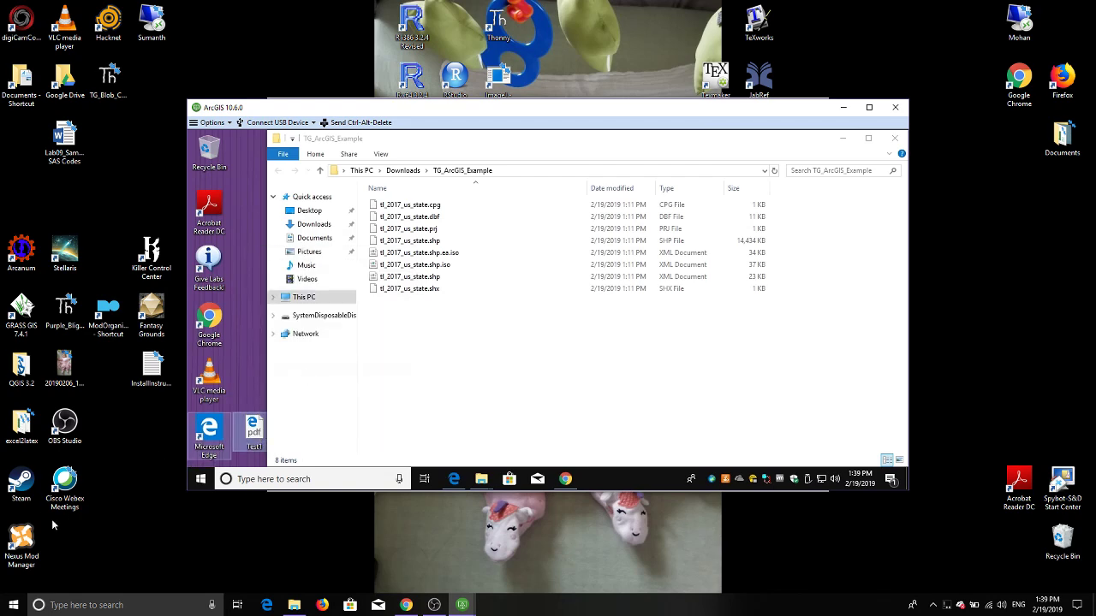
pyautogui.rightClick(92, 526)
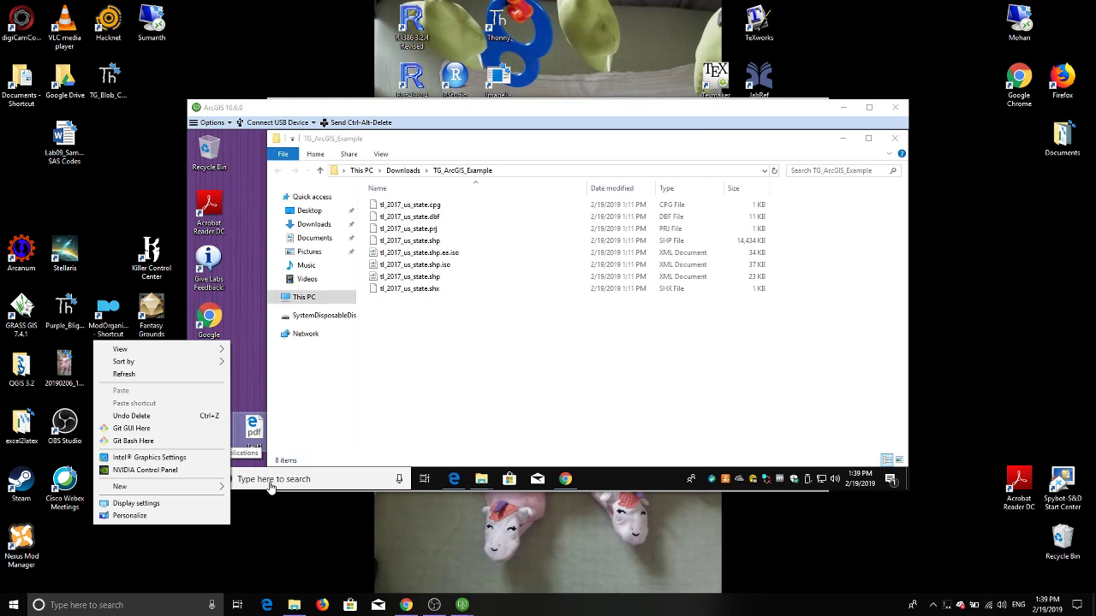
pyautogui.click(866, 111)
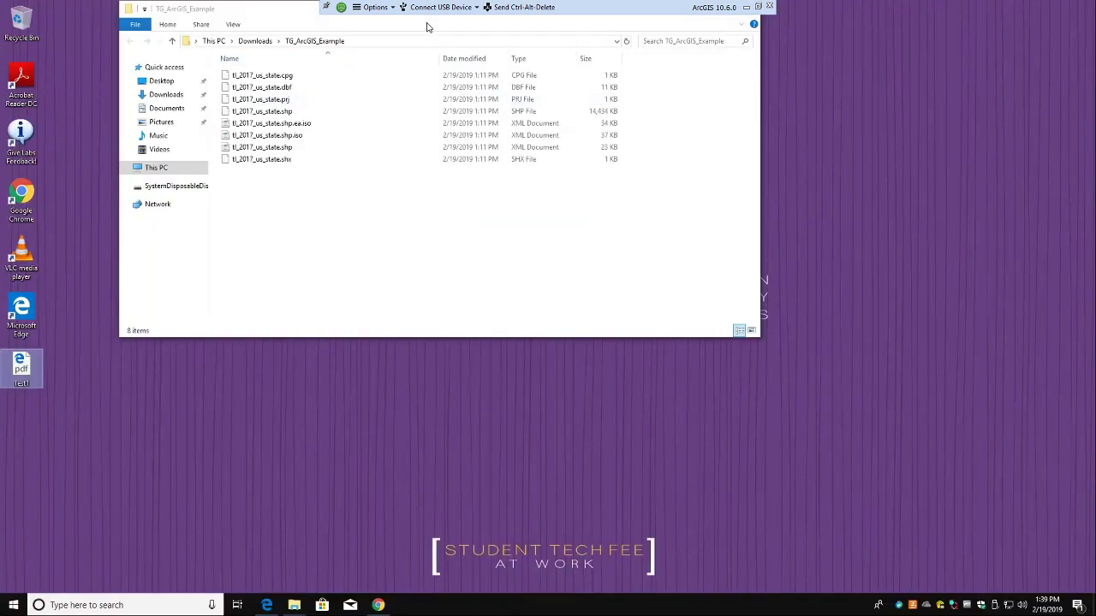
pyautogui.rightClick(229, 448)
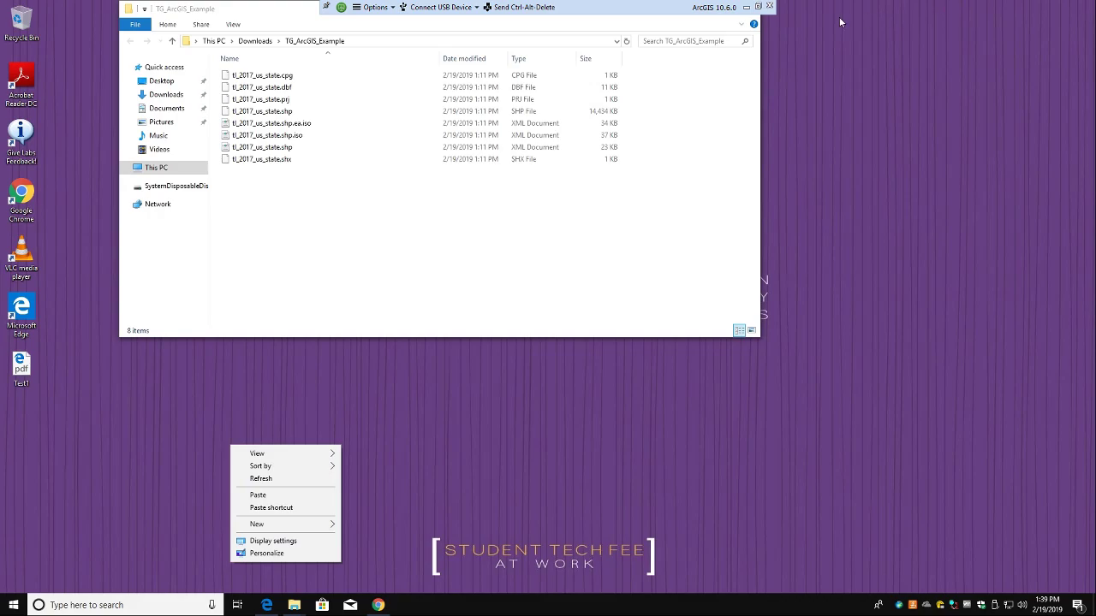
pyautogui.click(759, 7)
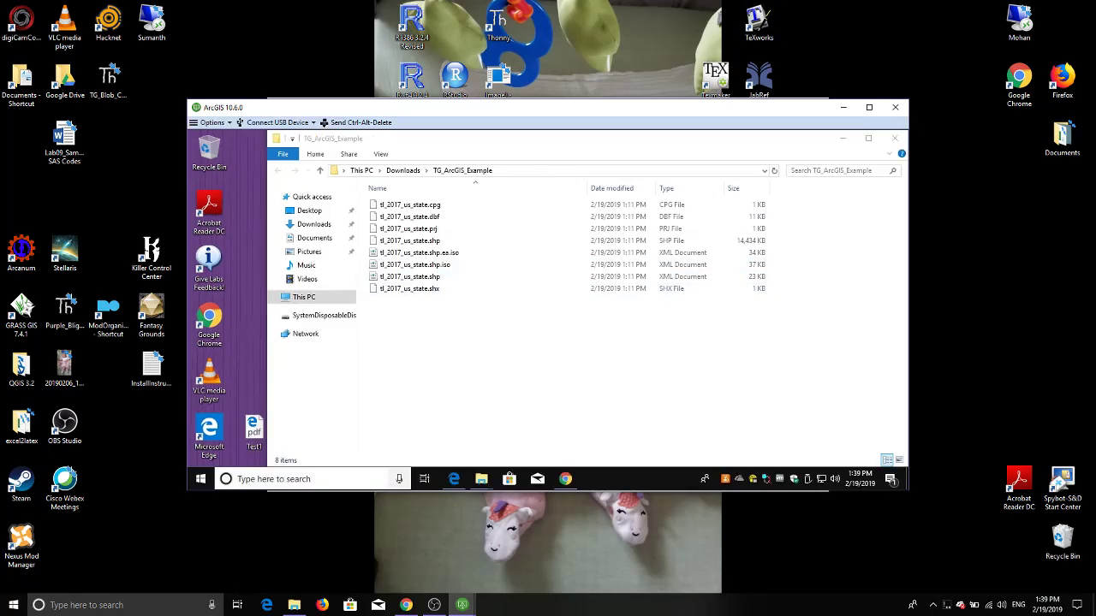
pyautogui.moveTo(76, 144)
pyautogui.mouseDown()
pyautogui.moveTo(533, 358)
pyautogui.moveTo(76, 137)
pyautogui.mouseUp()
pyautogui.rightClick(76, 137)
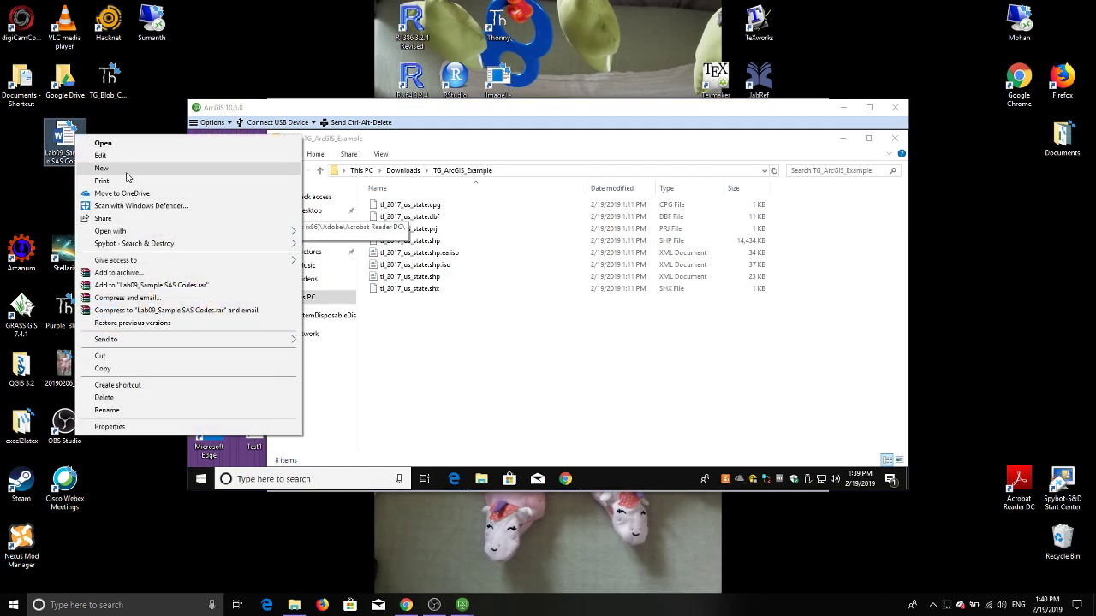
pyautogui.click(117, 369)
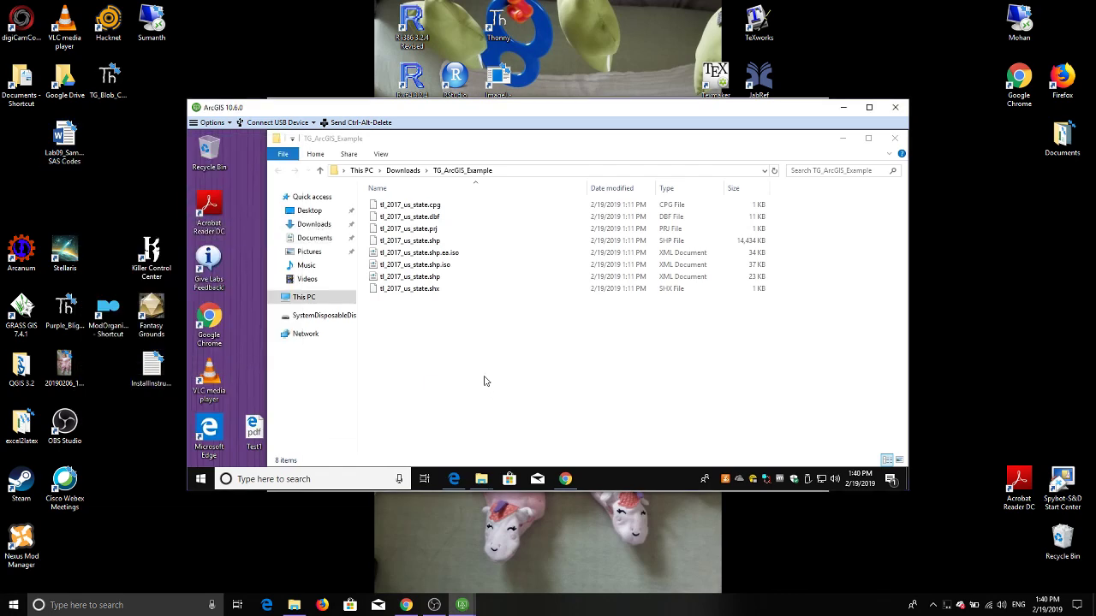
pyautogui.rightClick(498, 376)
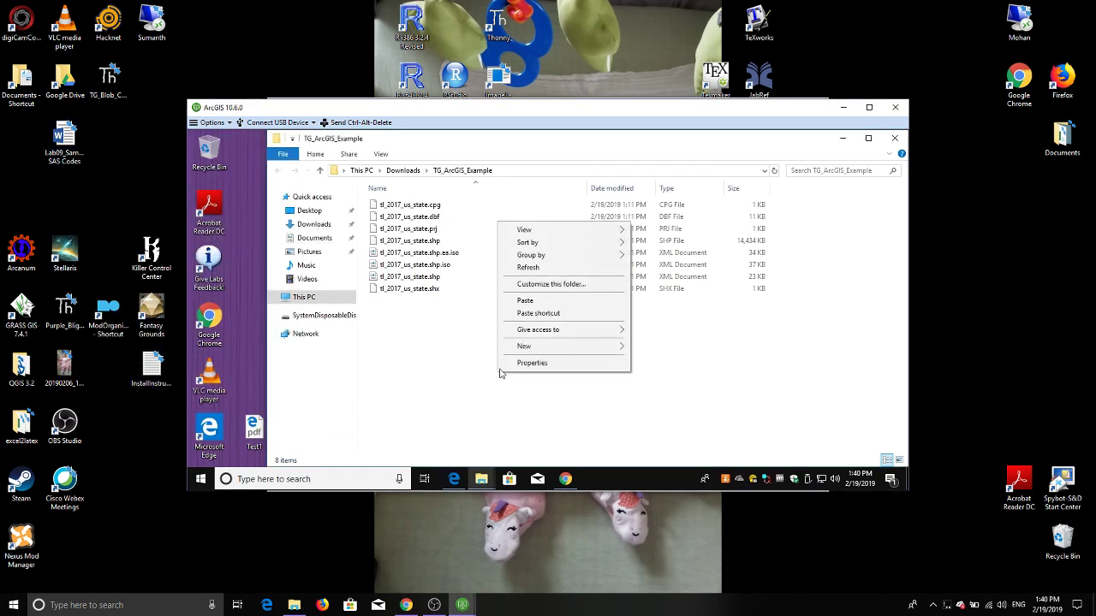
pyautogui.click(524, 300)
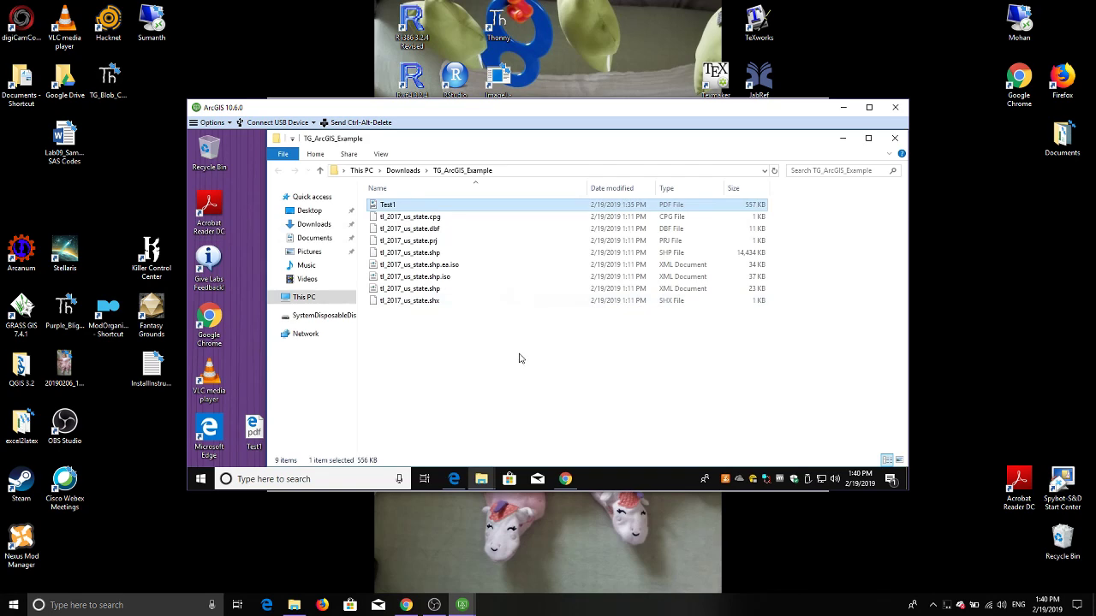
pyautogui.press('Delete')
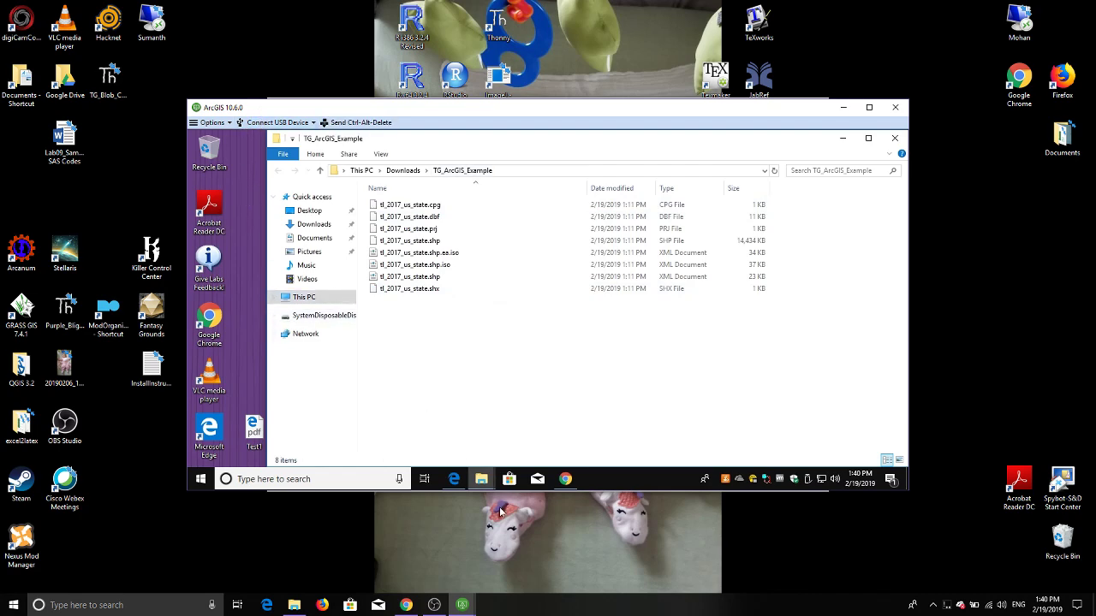
pyautogui.click(869, 107)
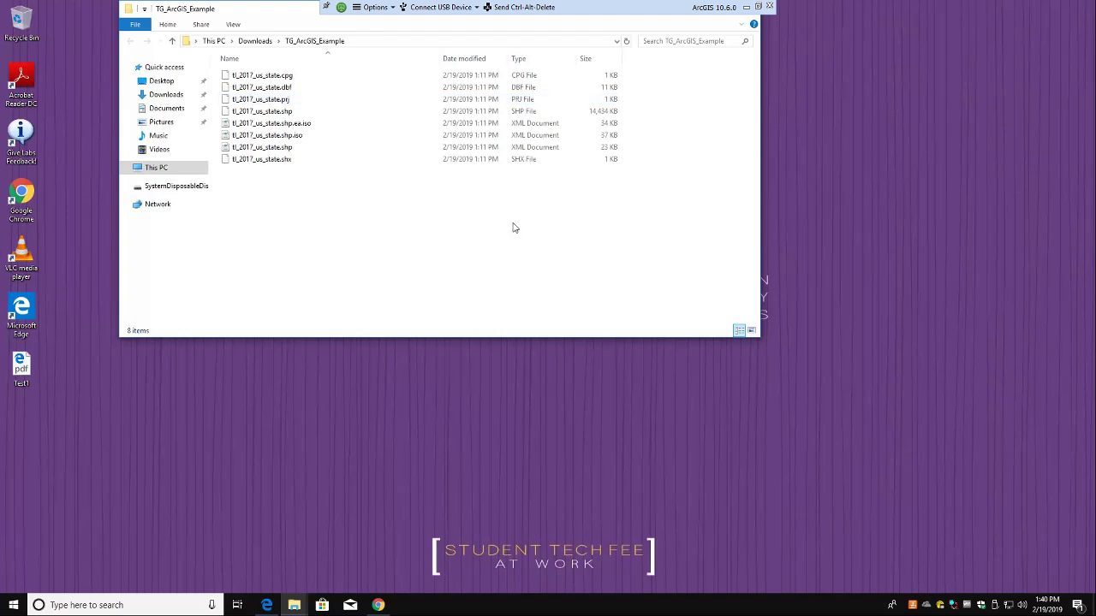
pyautogui.click(758, 6)
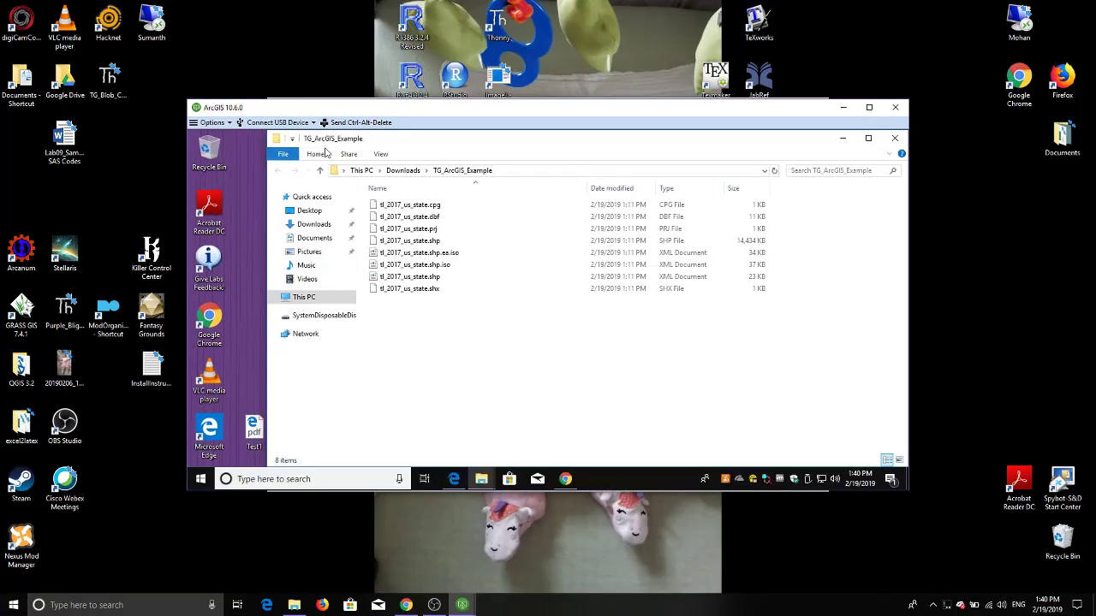
pyautogui.click(230, 124)
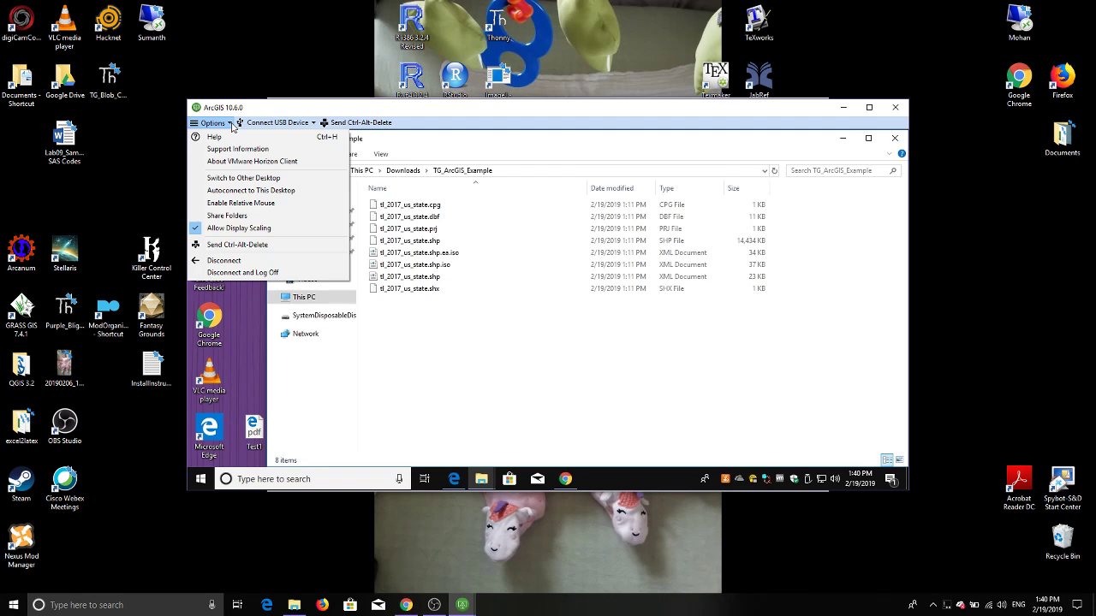
pyautogui.click(232, 214)
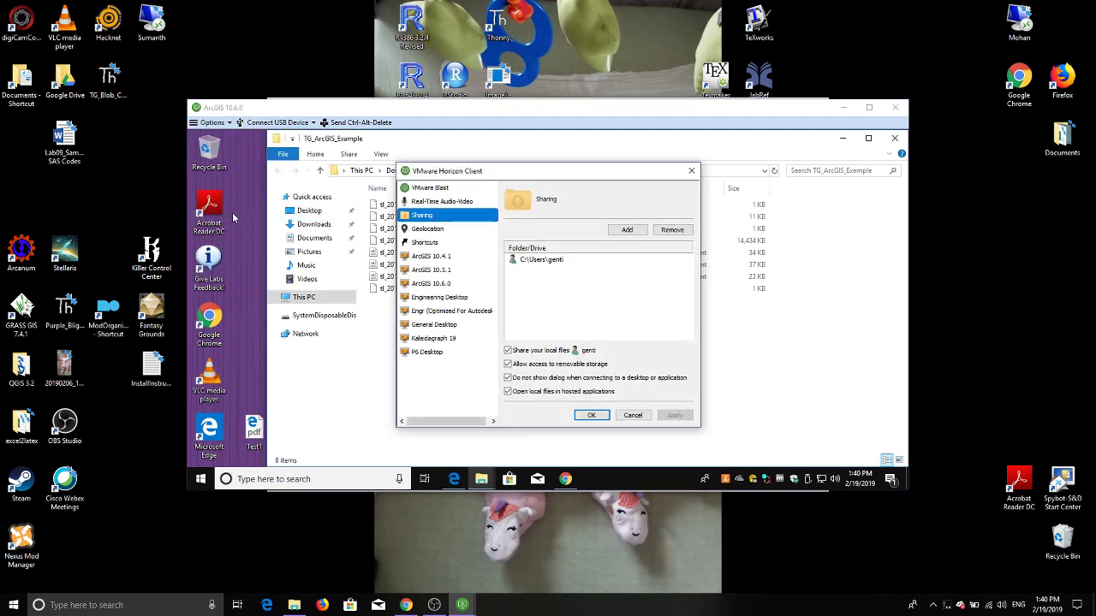
pyautogui.click(633, 416)
pyautogui.click(314, 124)
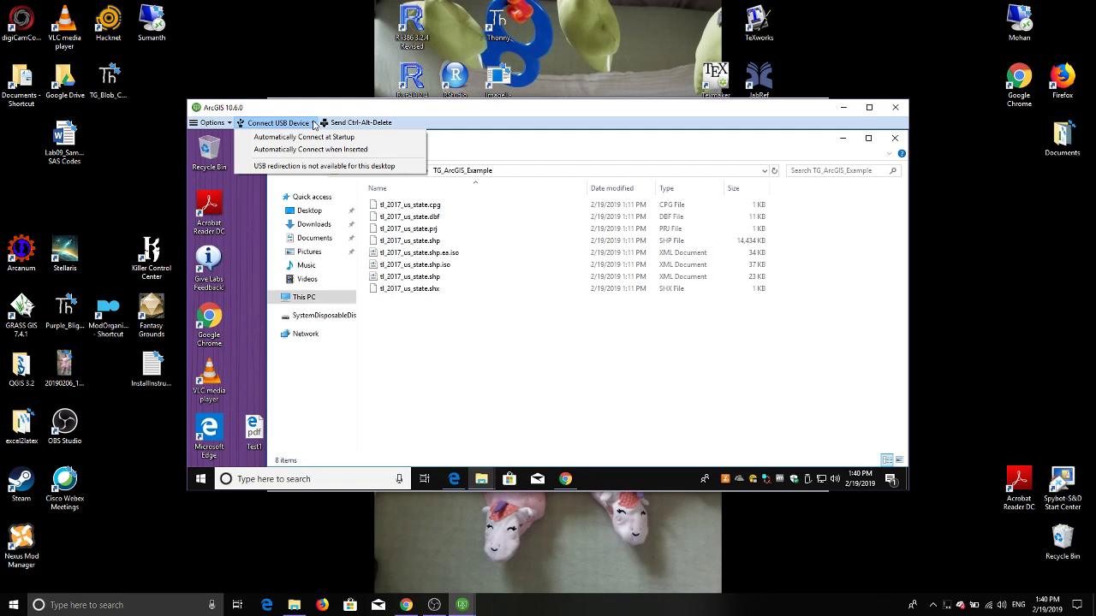
pyautogui.click(868, 108)
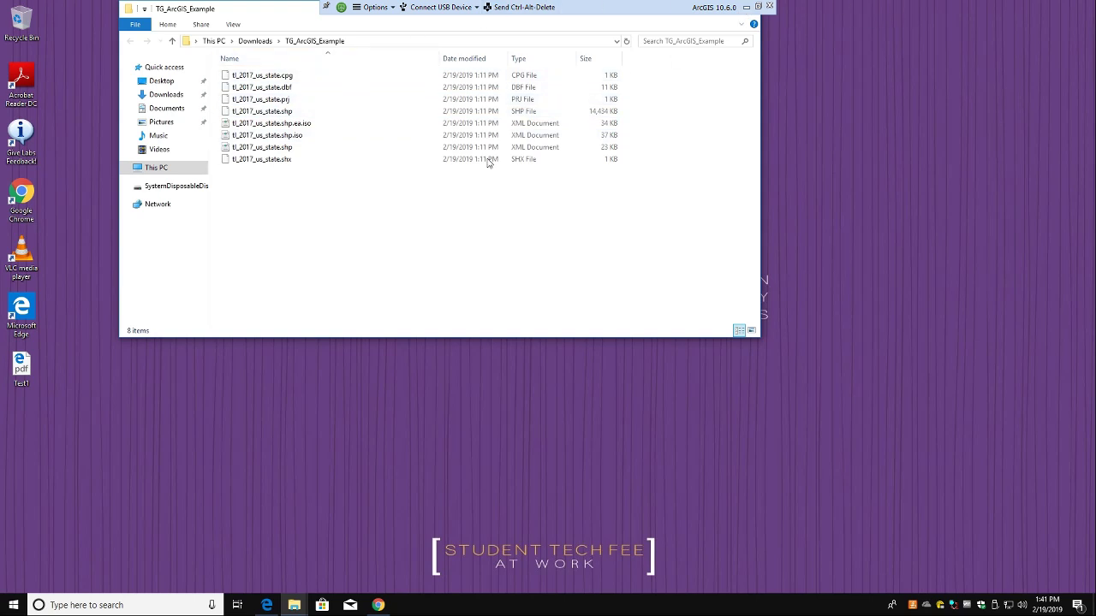
pyautogui.click(161, 206)
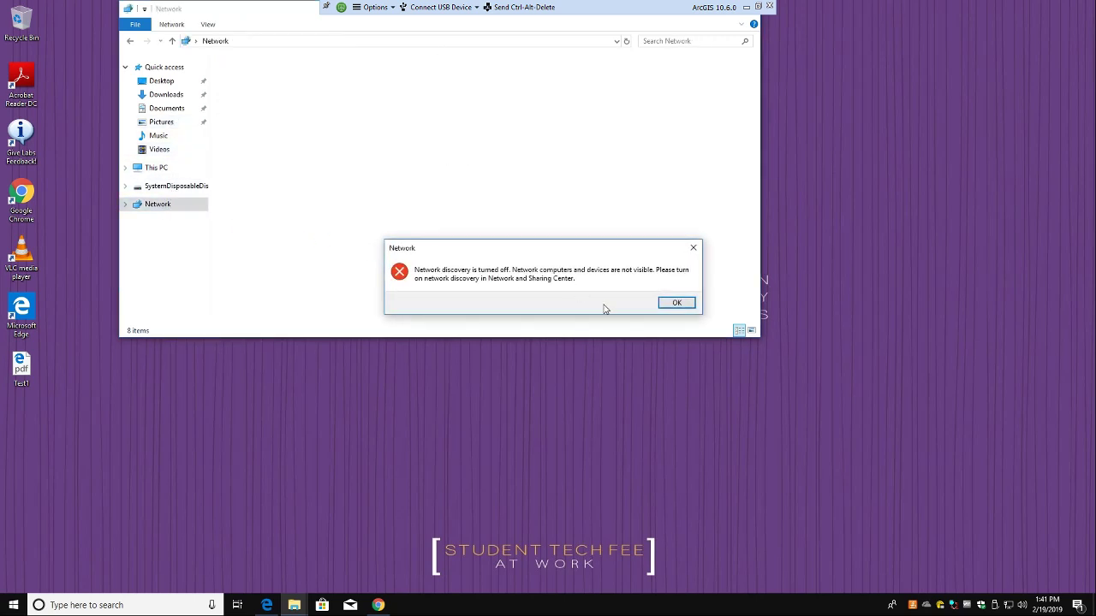
pyautogui.click(675, 302)
pyautogui.click(372, 61)
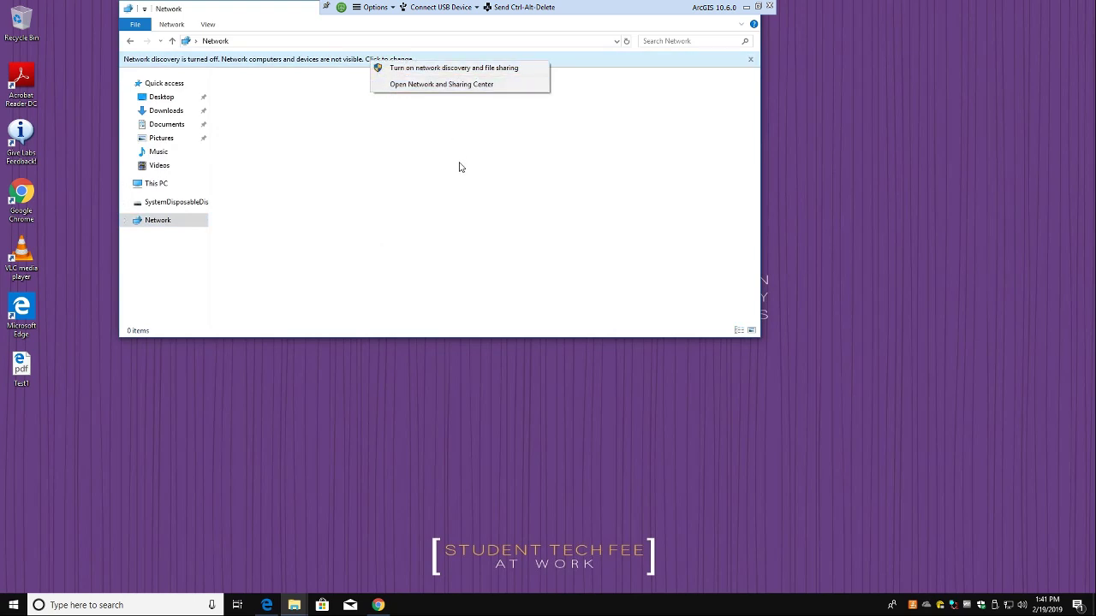
pyautogui.click(446, 59)
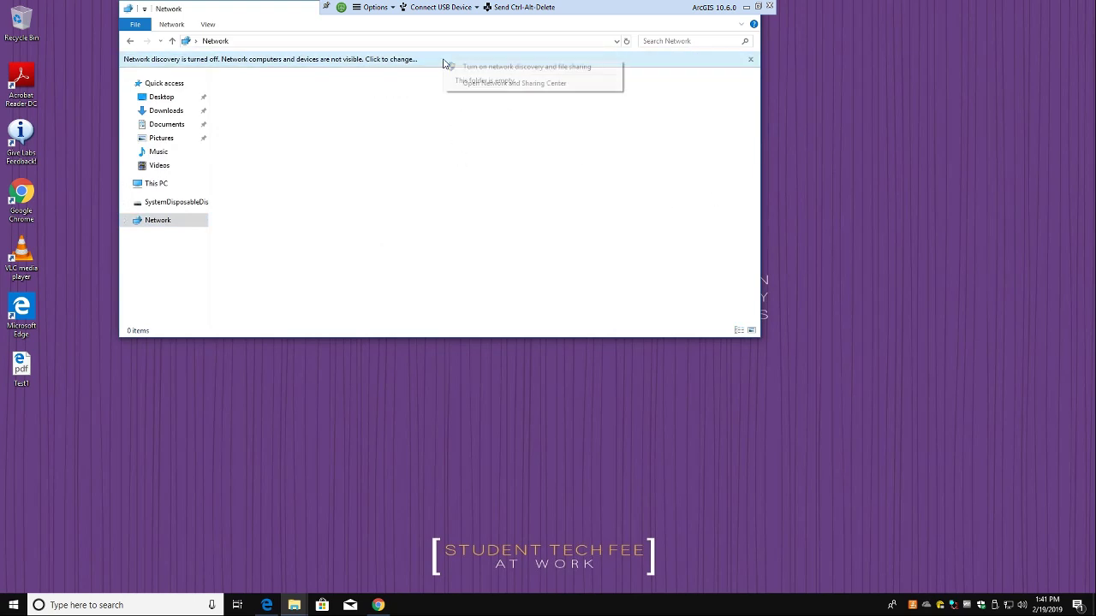
pyautogui.click(453, 68)
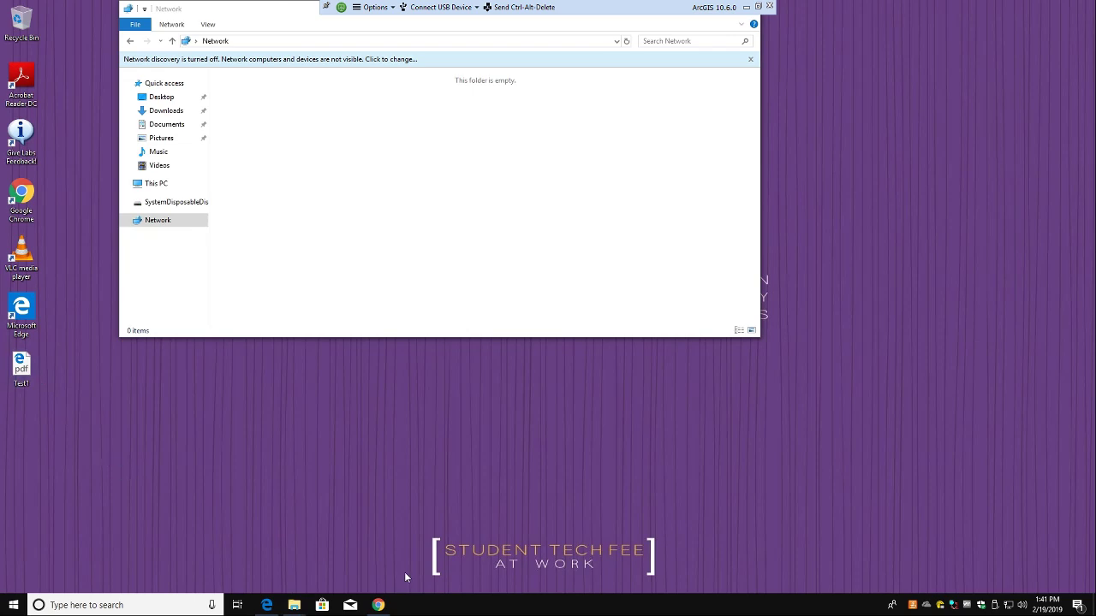
pyautogui.click(377, 606)
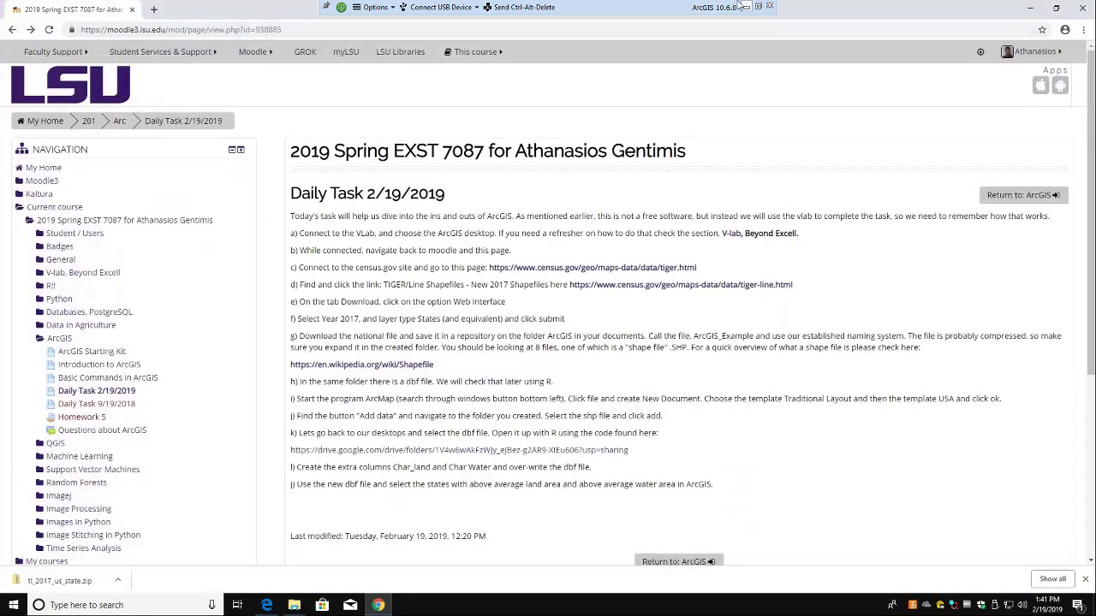
pyautogui.click(745, 7)
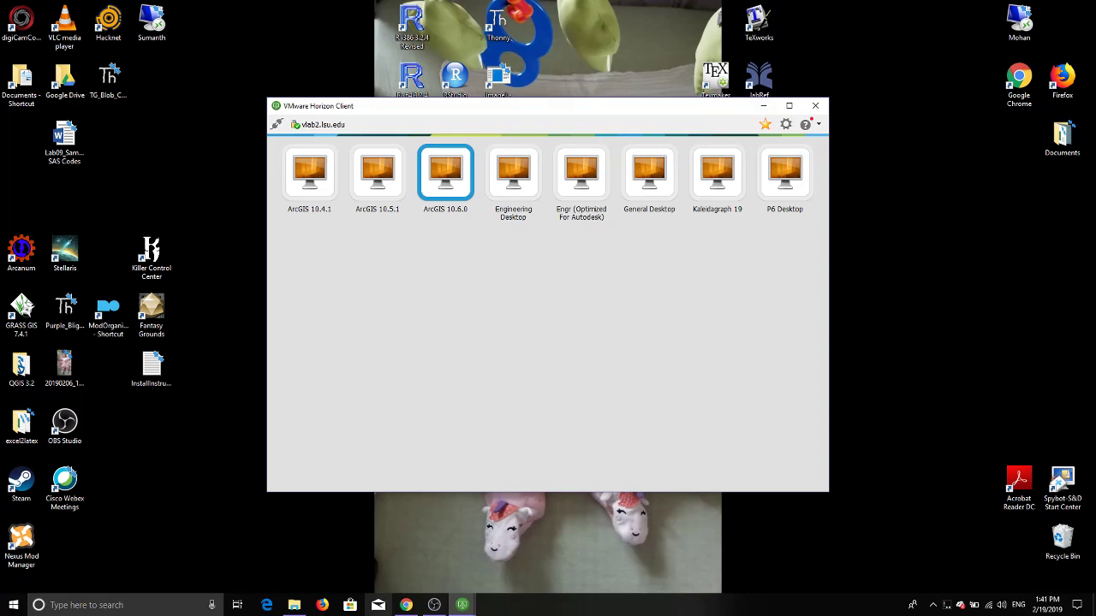
pyautogui.moveTo(438, 610)
pyautogui.click(530, 544)
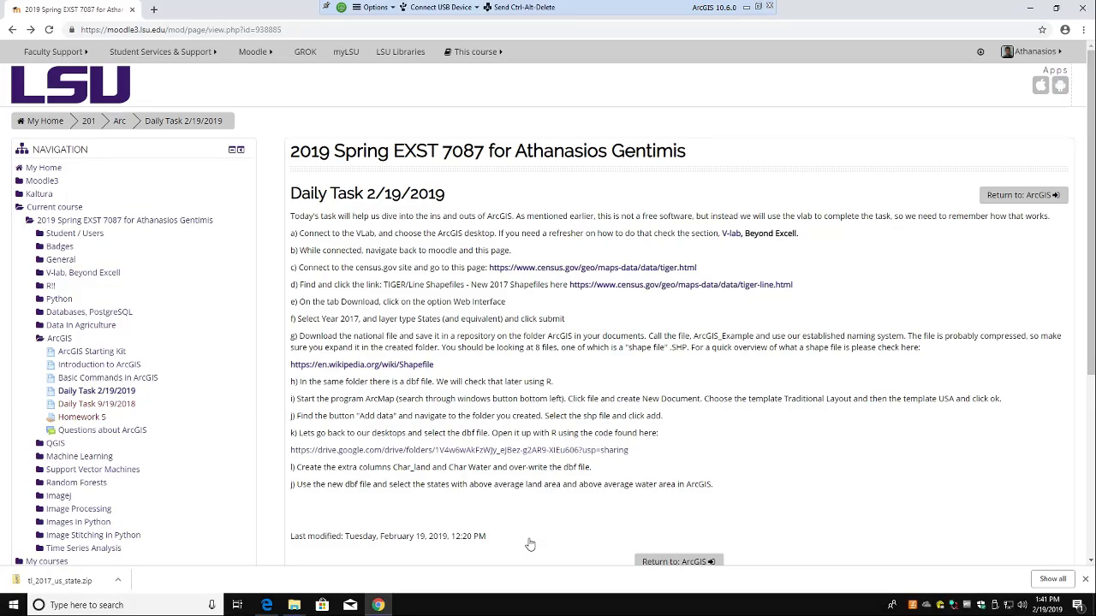
pyautogui.click(1024, 13)
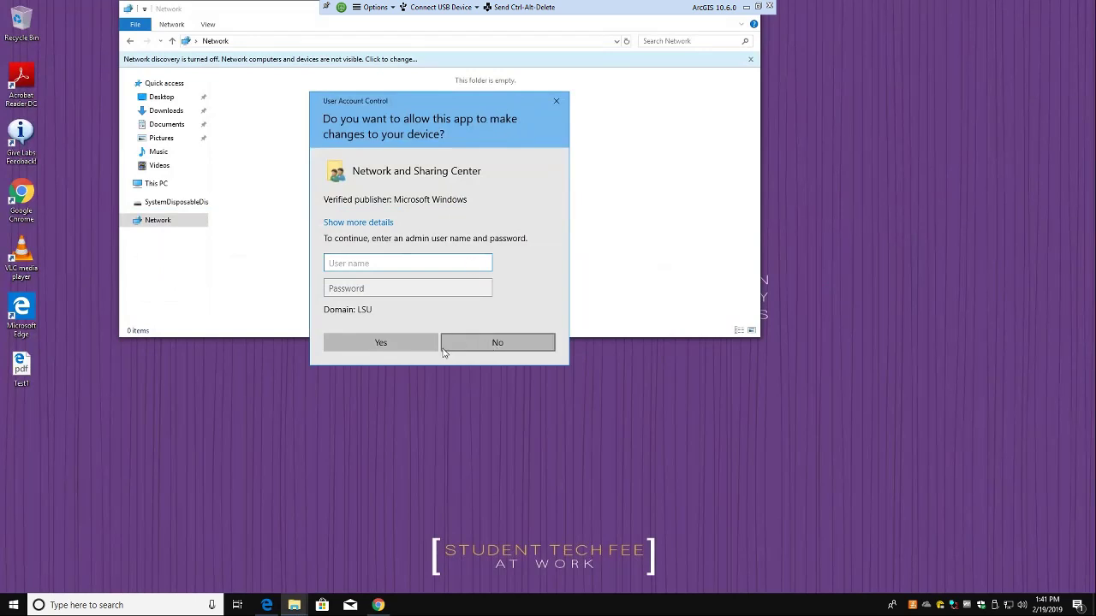
pyautogui.click(498, 347)
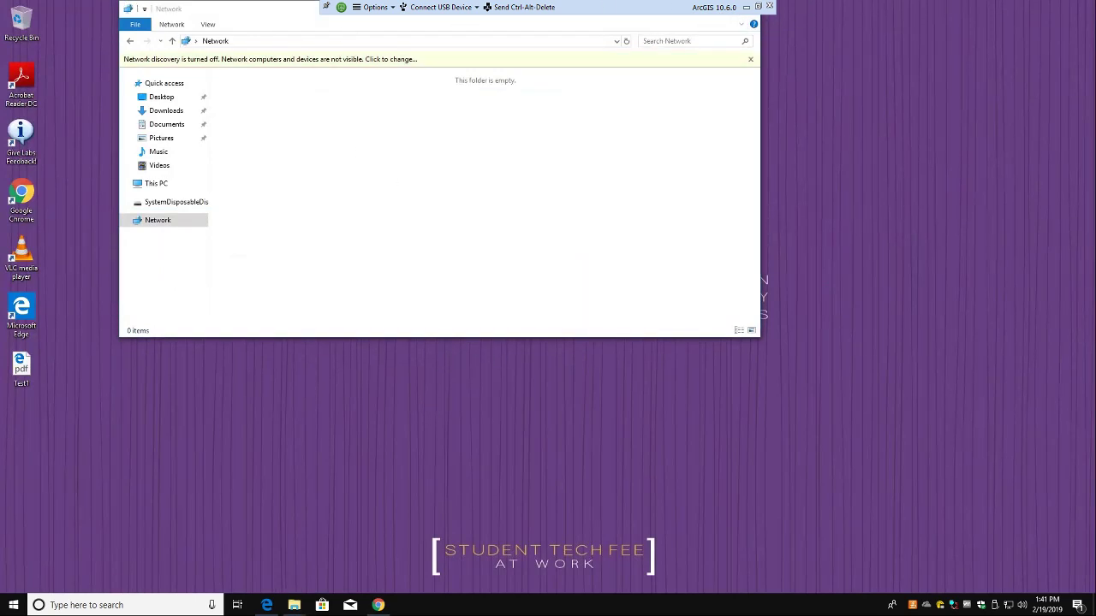
pyautogui.moveTo(240, 2); pyautogui.dragTo(217, 67)
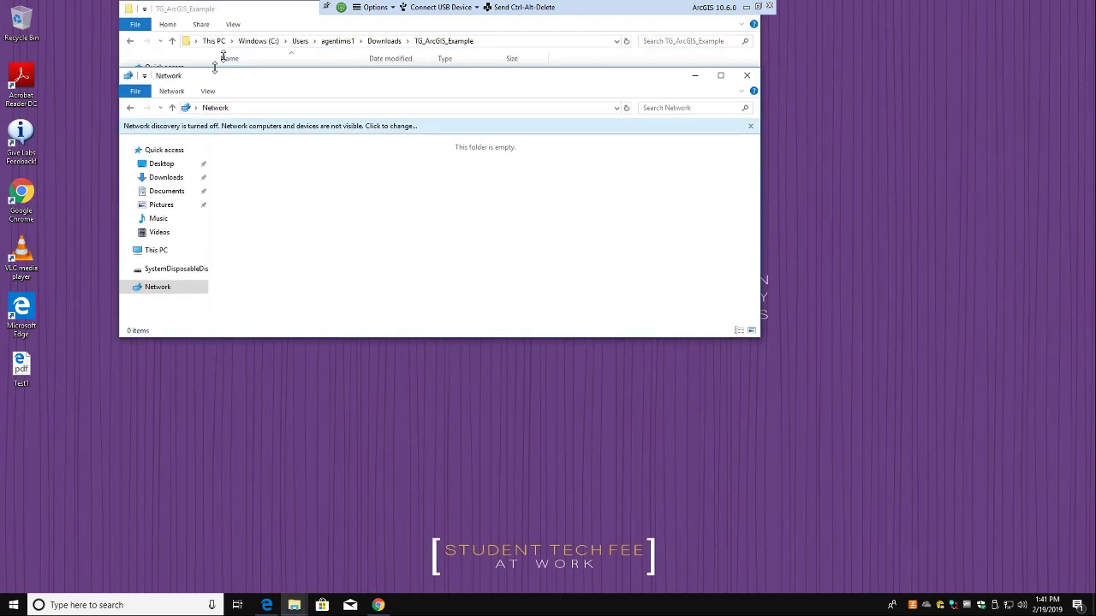
pyautogui.click(747, 74)
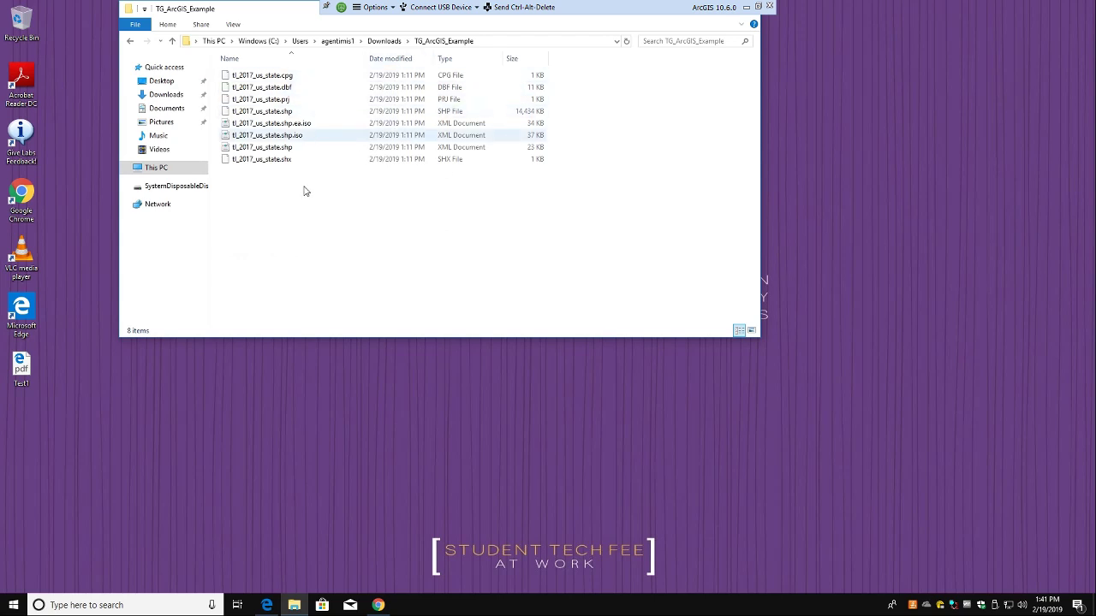
# Step: Search for and launch ArcMap 10.6, starting with a blank map
pyautogui.click(74, 605)
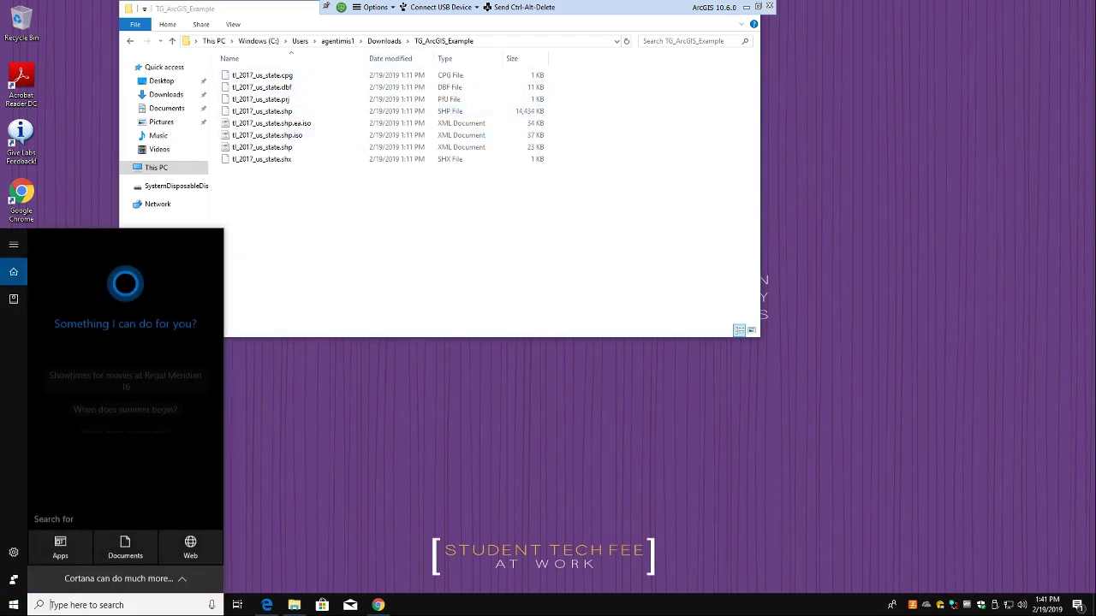
pyautogui.write('arc')
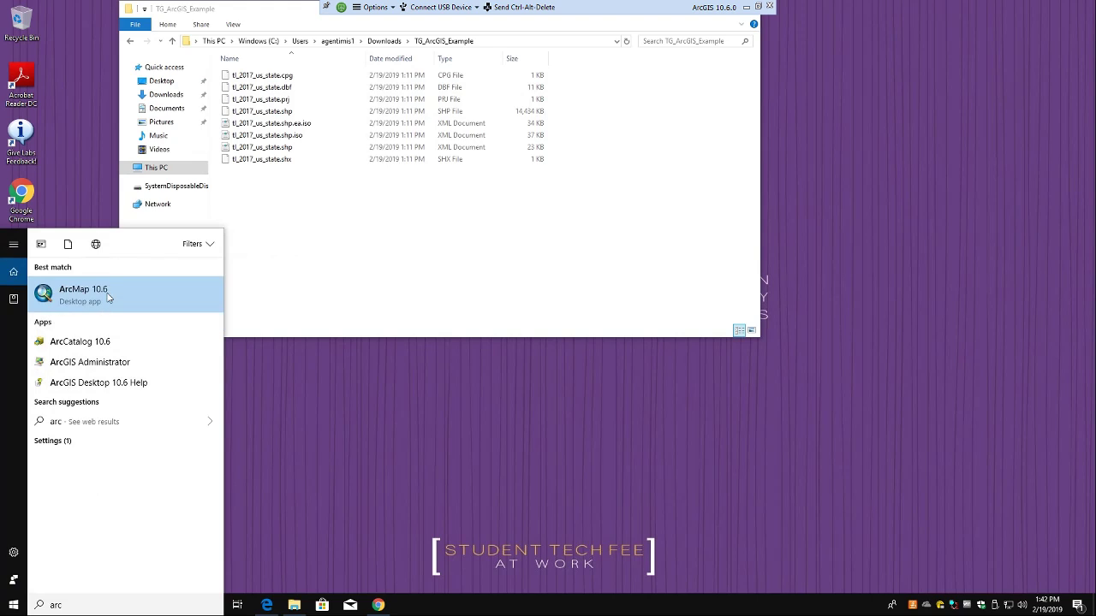
pyautogui.click(107, 293)
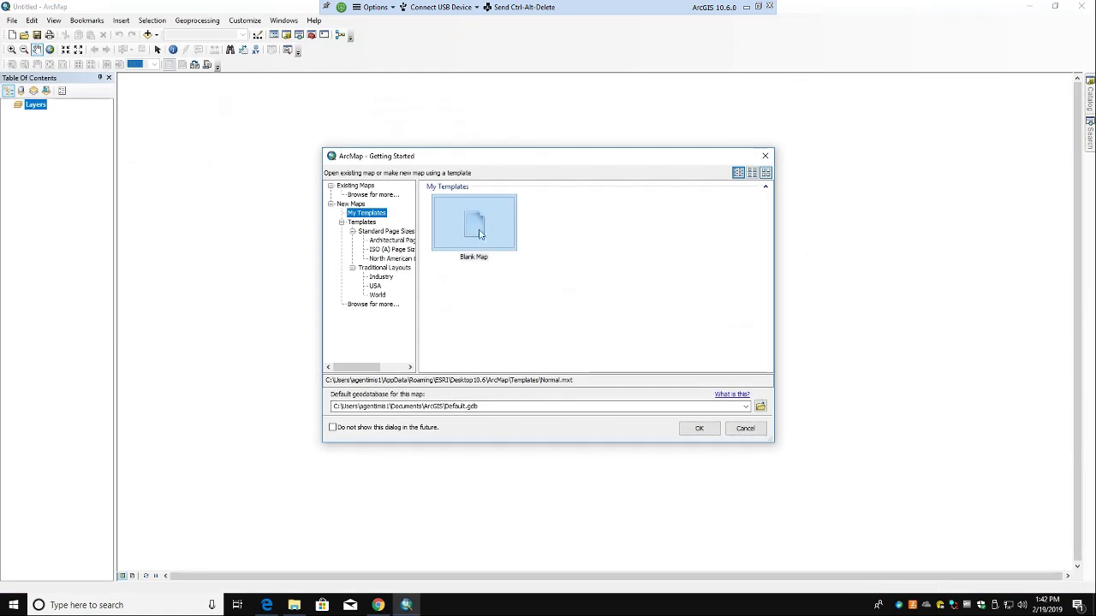
pyautogui.click(698, 428)
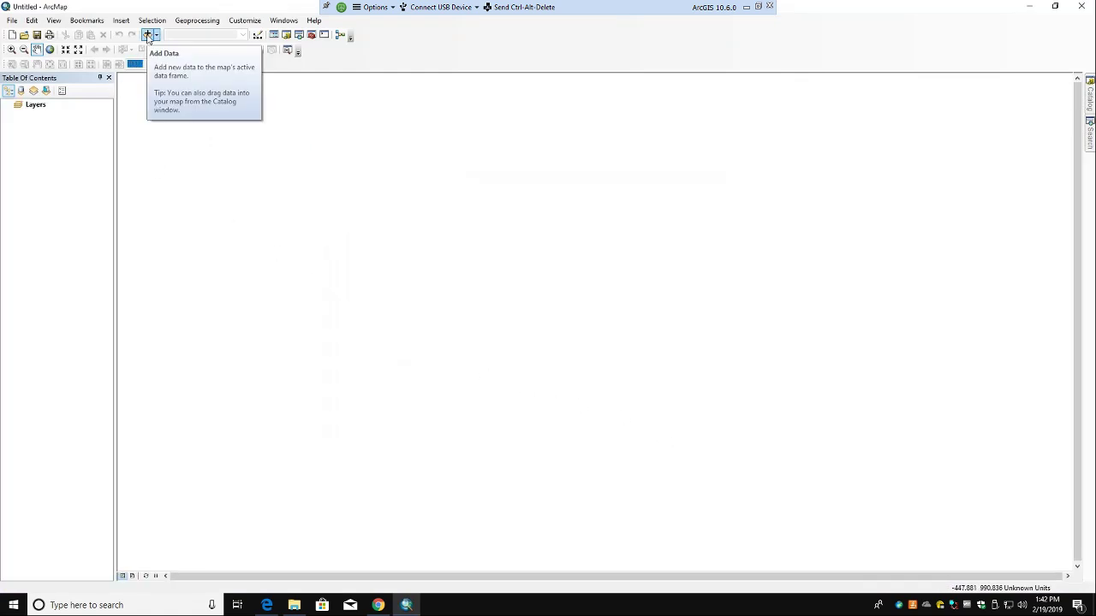
# Step: Add tl_2017_us_state.shp to the map and zoom to view the state outlines
pyautogui.click(147, 34)
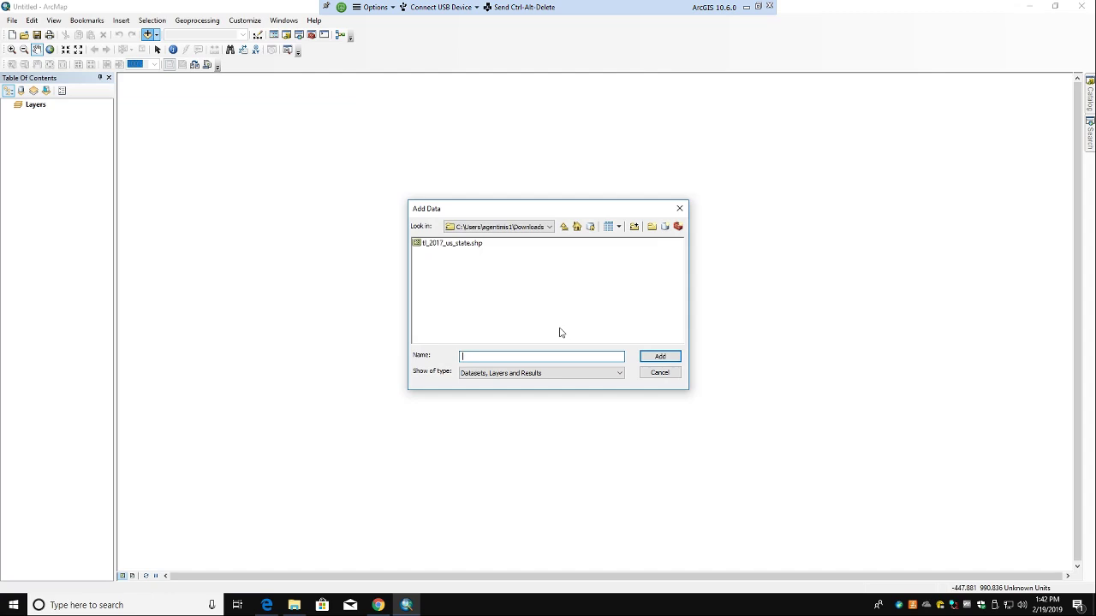
pyautogui.click(469, 246)
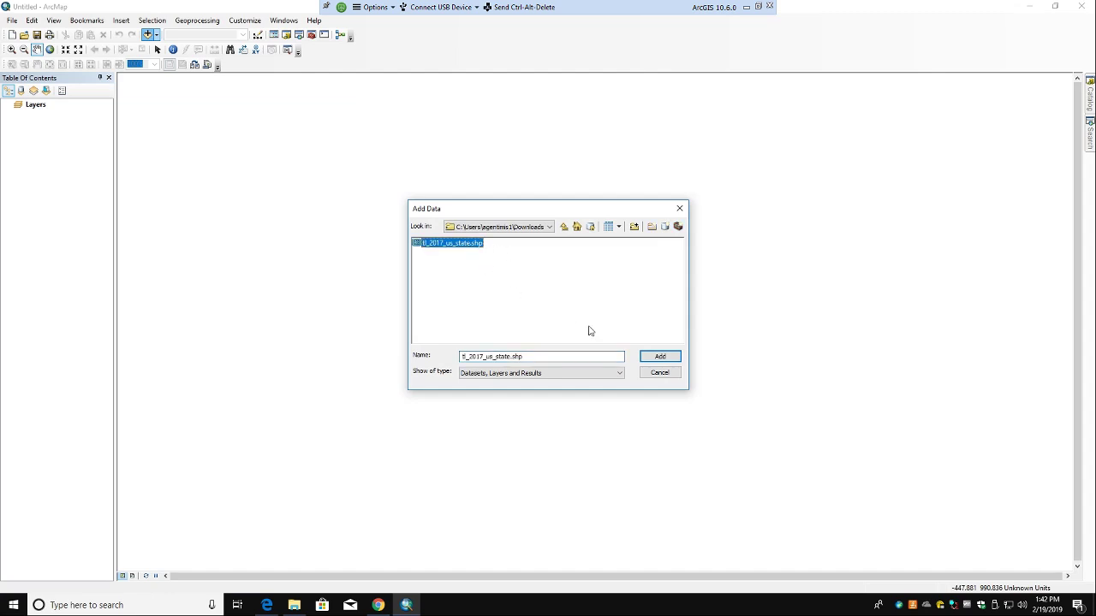
pyautogui.click(665, 362)
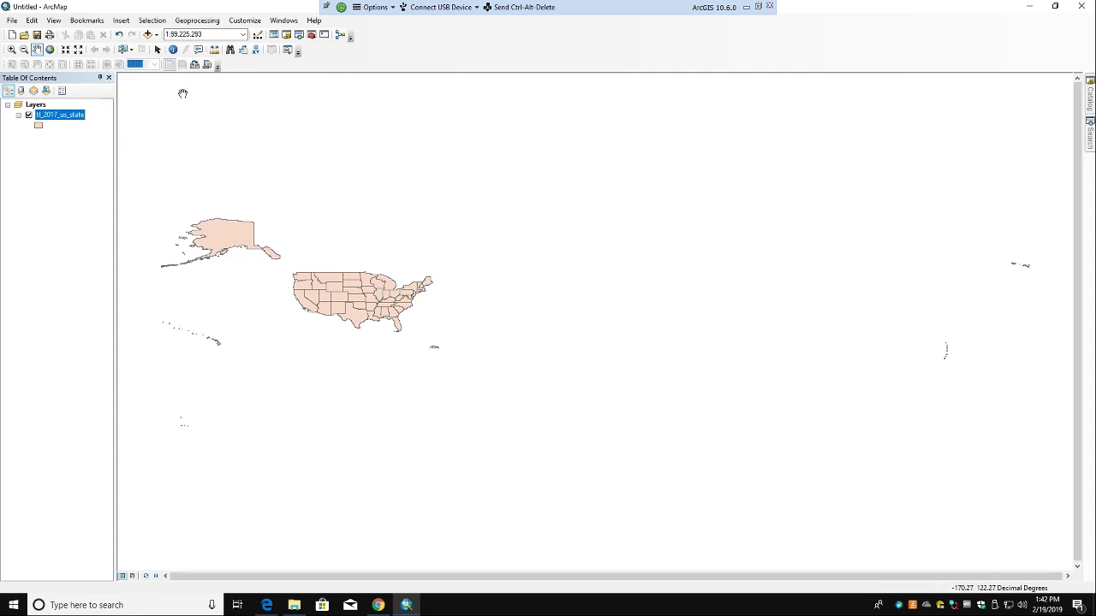
pyautogui.scroll(-2, 359, 445)
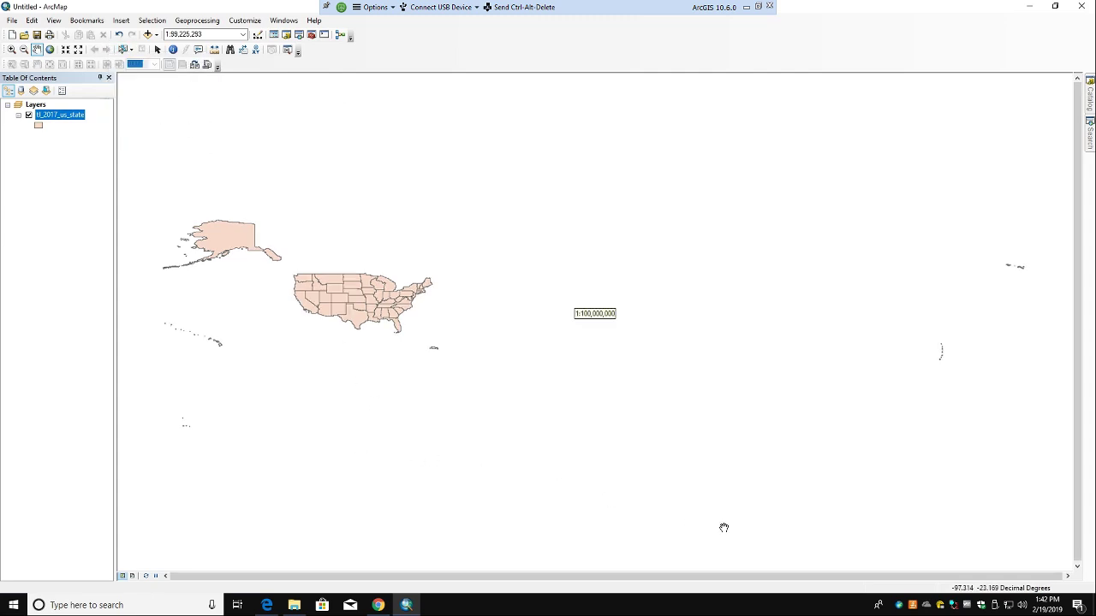
pyautogui.scroll(-1, 503, 457)
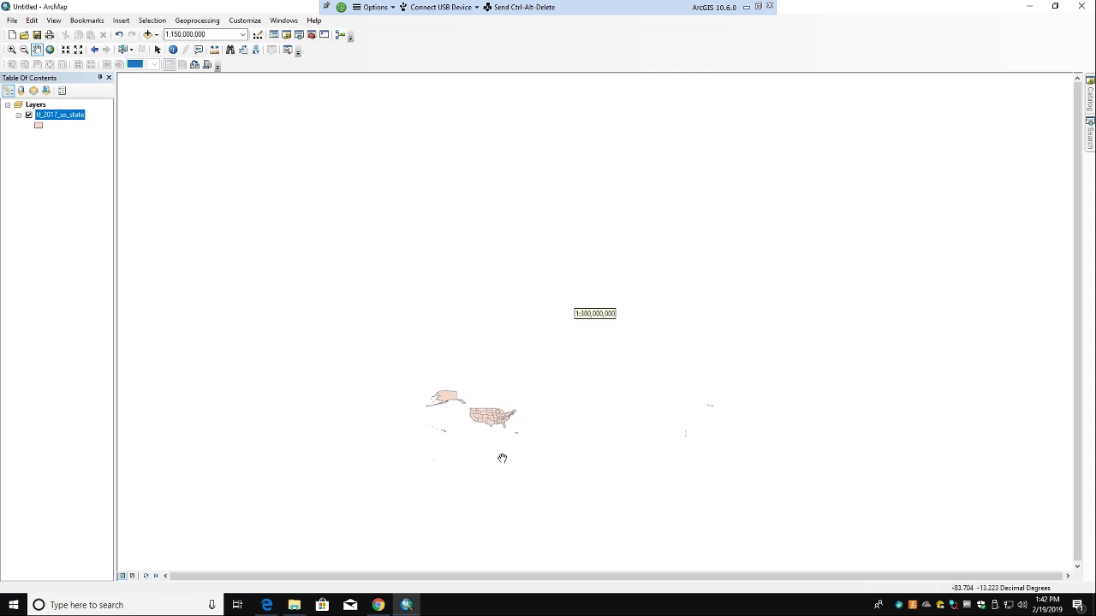
pyautogui.scroll(3, 505, 458)
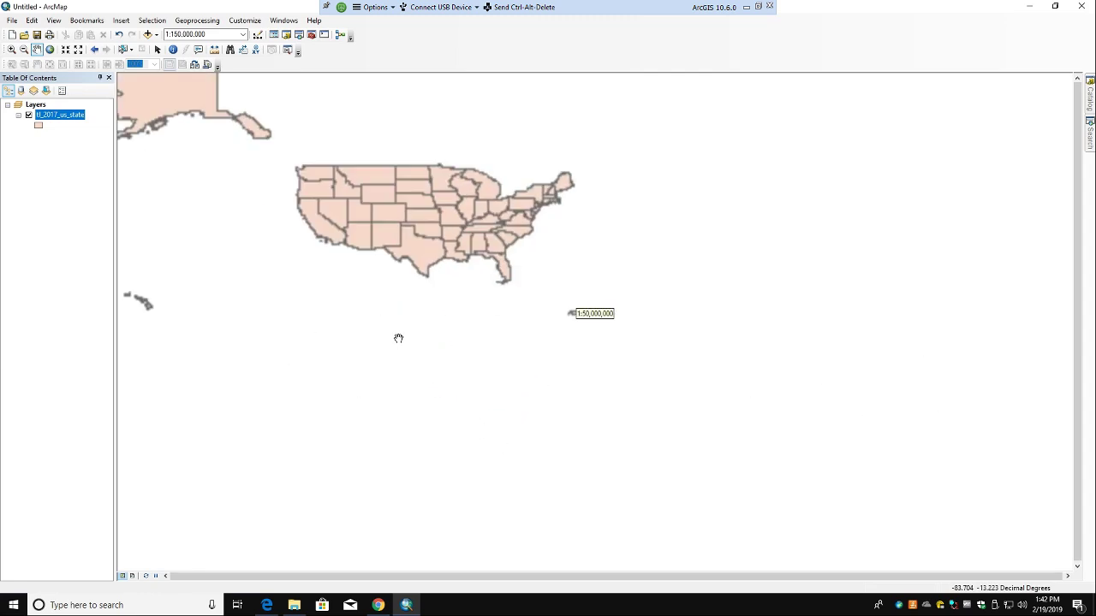
# Step: Pan and zoom in so the contiguous US states and Alaska are centred and larger
pyautogui.moveTo(446, 236); pyautogui.dragTo(630, 350)
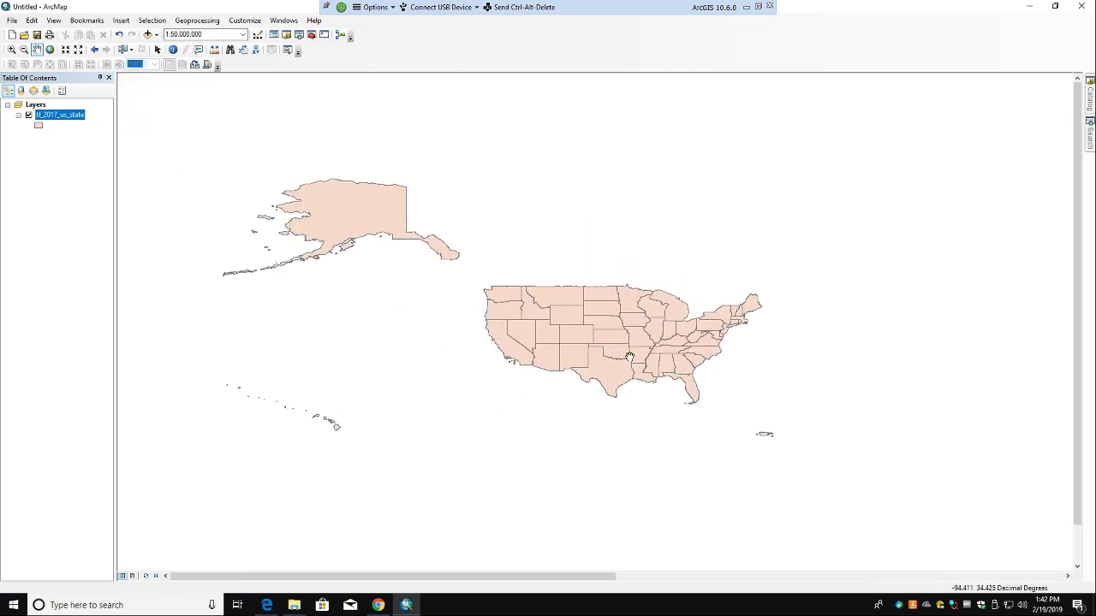
pyautogui.scroll(1, 629, 356)
pyautogui.moveTo(548, 366); pyautogui.dragTo(606, 433)
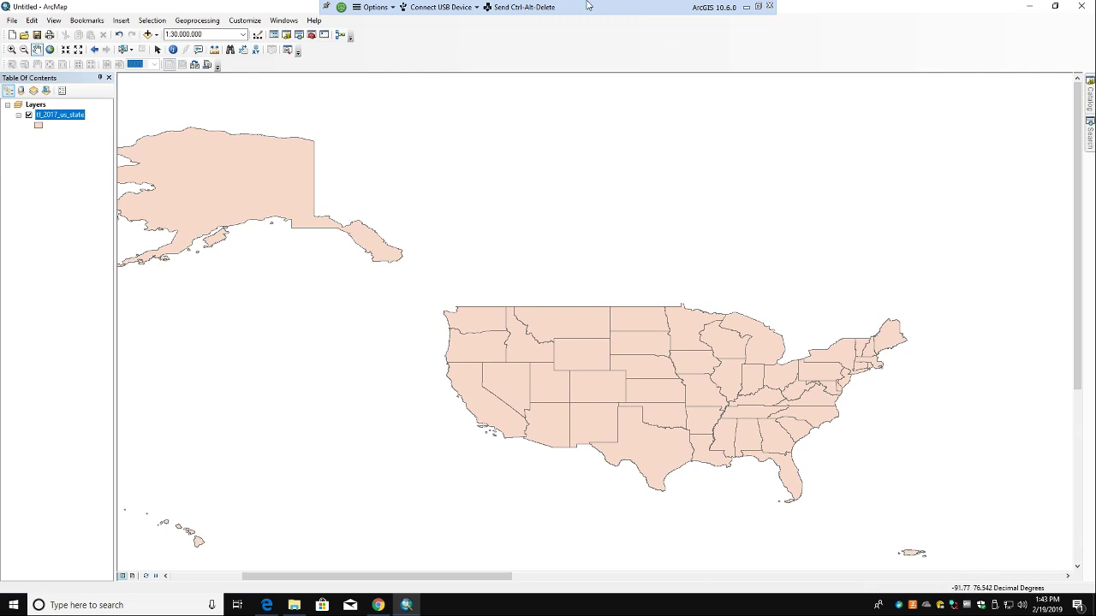
# Step: Symbolize tl_2017_us_state by unique values of NAME, add all values, and apply
pyautogui.rightClick(61, 117)
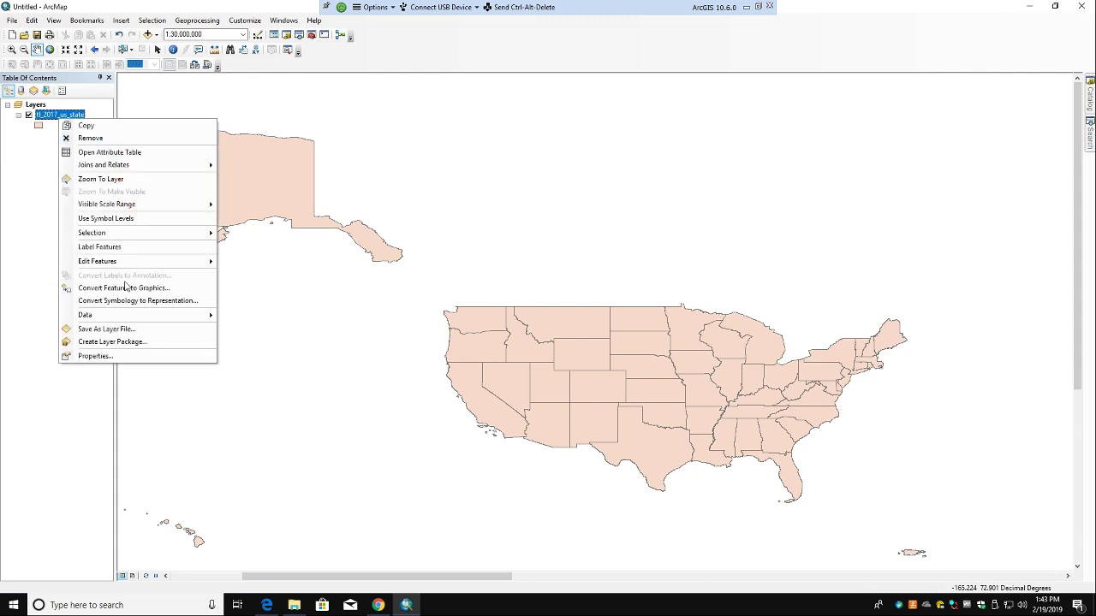
pyautogui.click(116, 360)
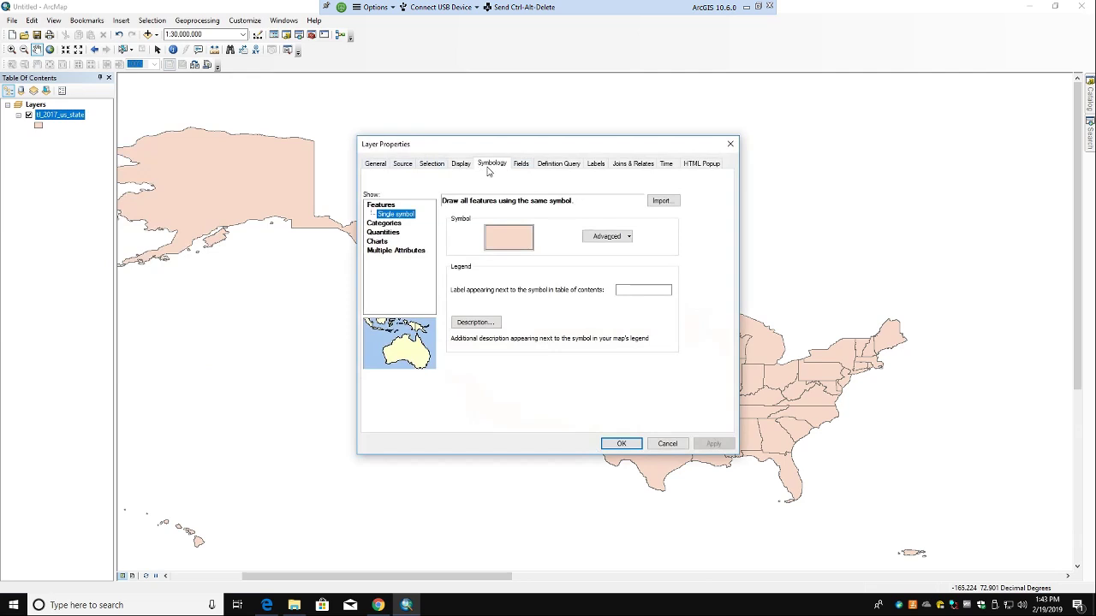
pyautogui.click(384, 224)
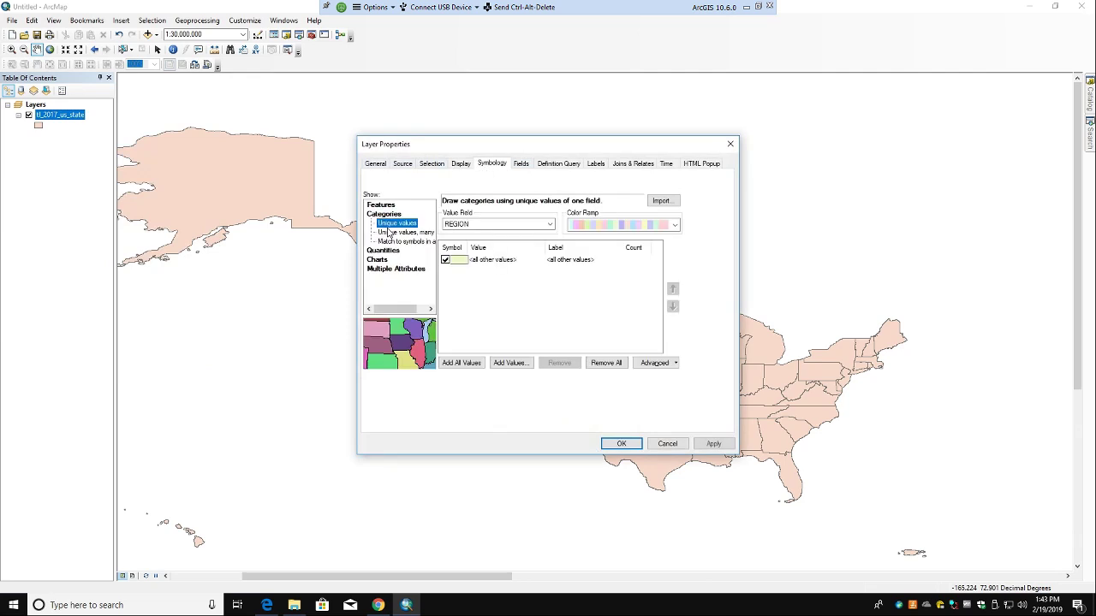
pyautogui.click(511, 226)
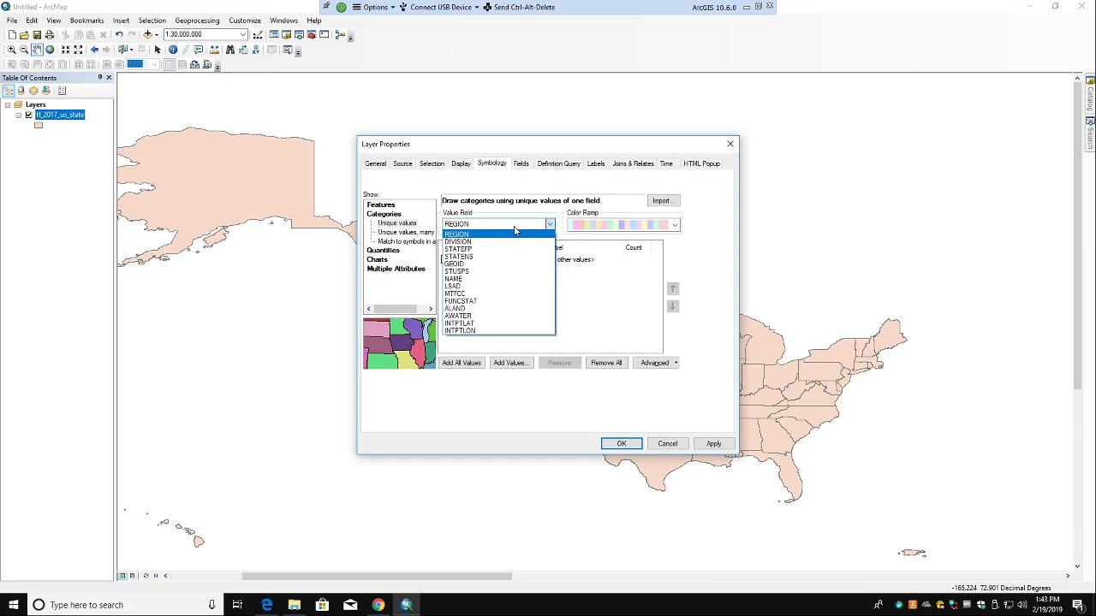
pyautogui.click(456, 279)
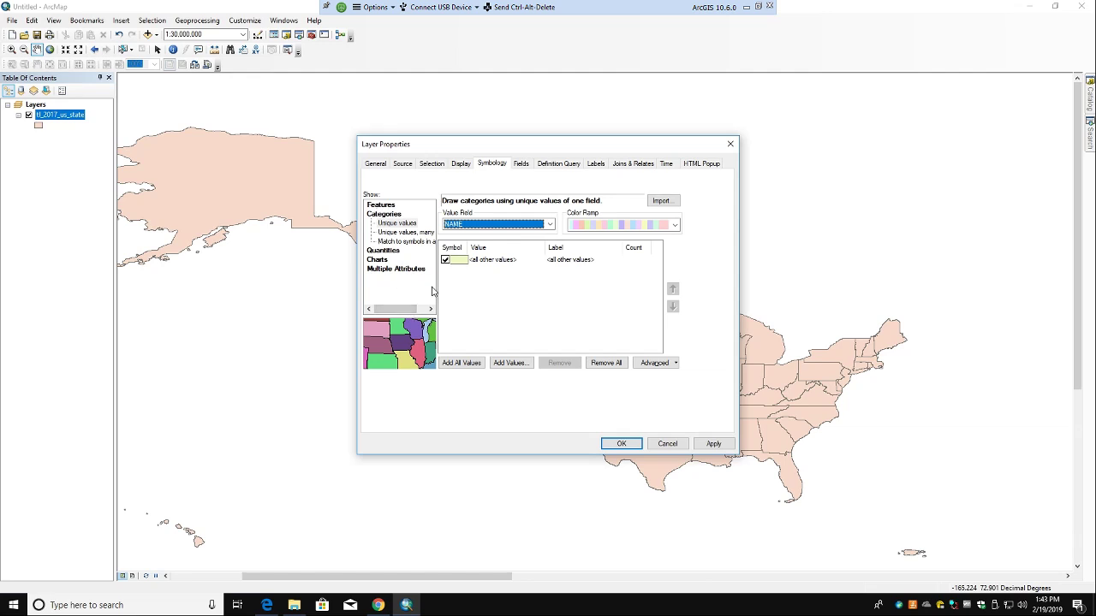
pyautogui.click(485, 224)
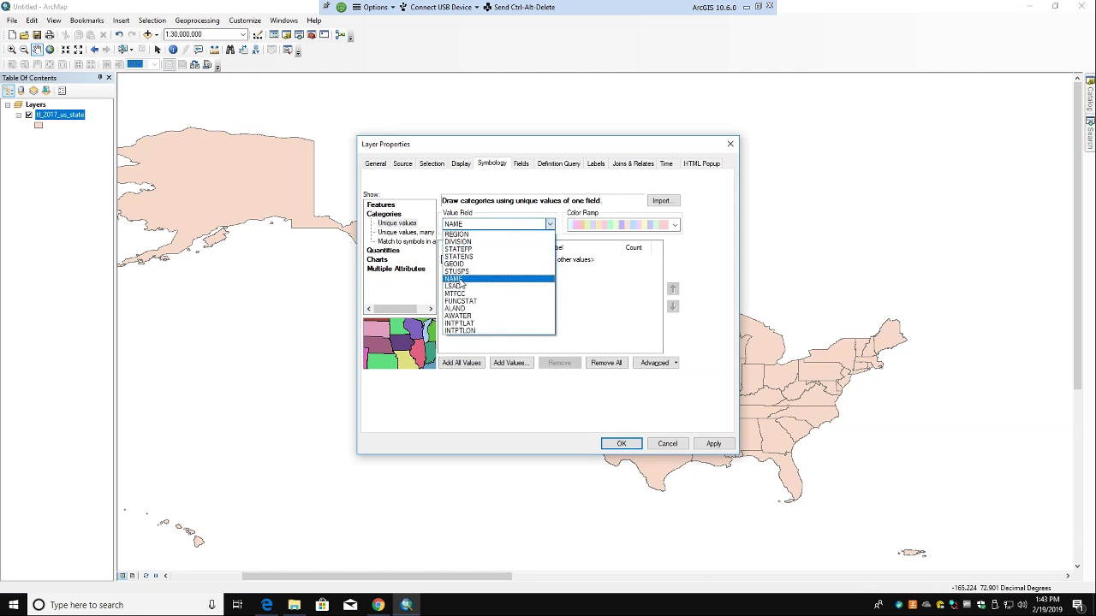
pyautogui.click(462, 279)
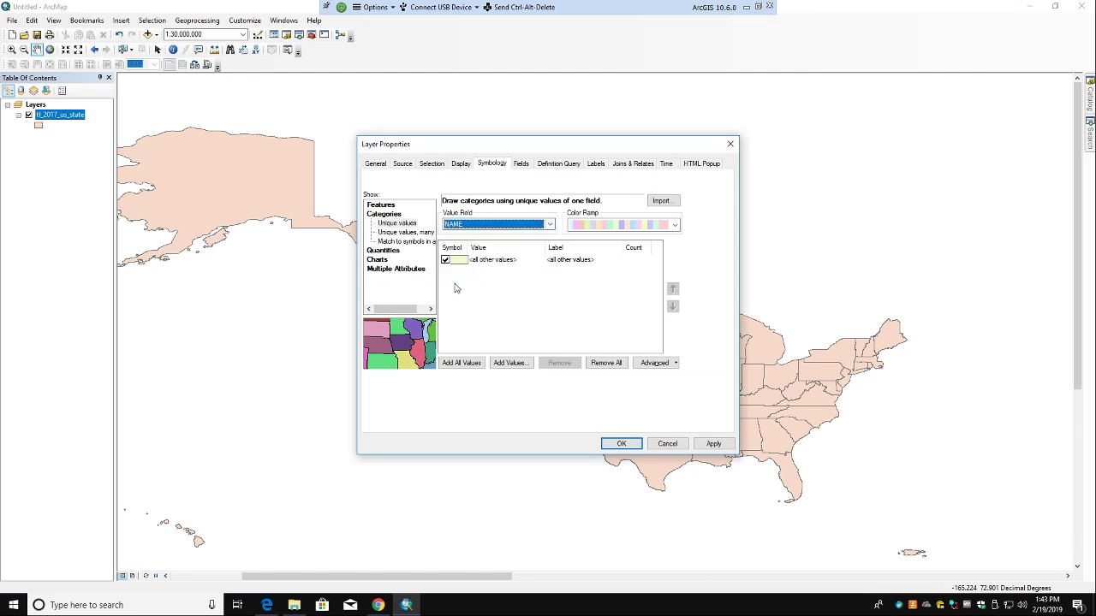
pyautogui.click(460, 363)
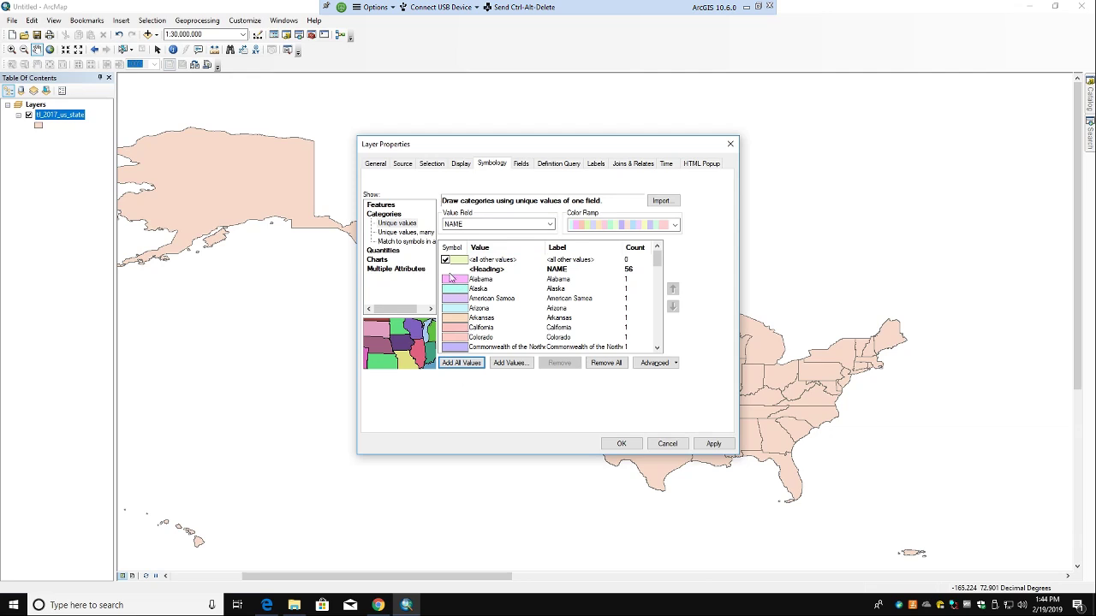
pyautogui.click(725, 442)
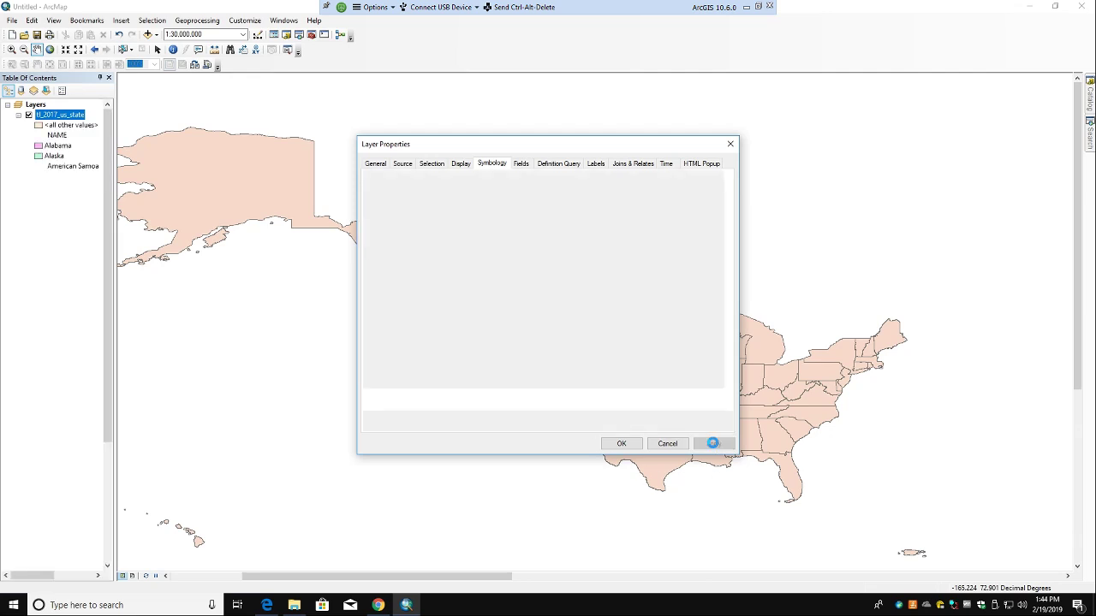
# Step: Confirm the layer properties with OK and check the per-state coloured map
pyautogui.click(622, 443)
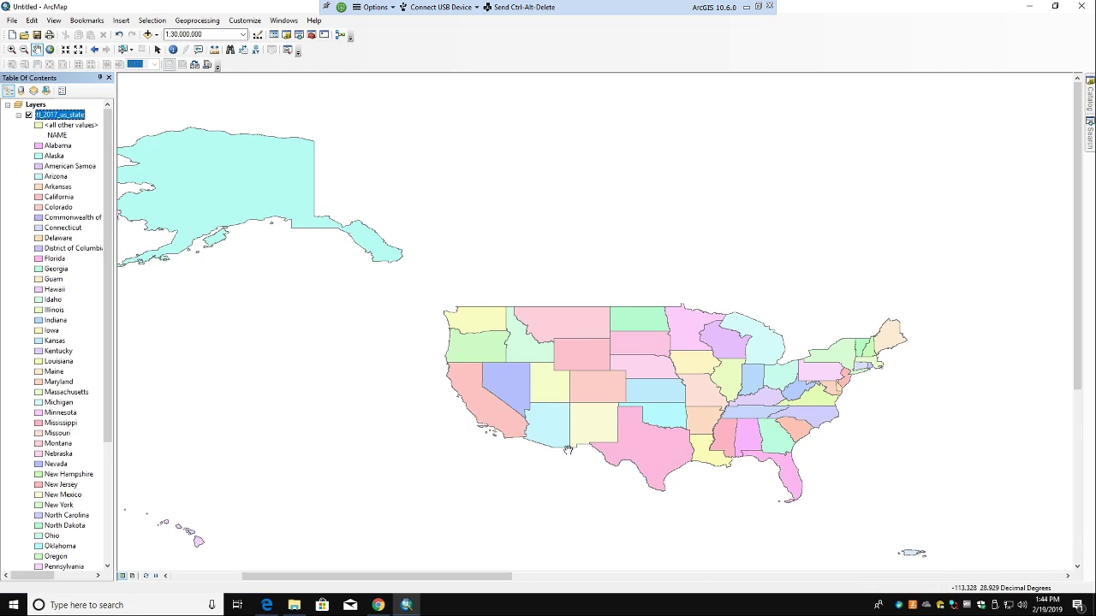
pyautogui.scroll(-1, 576, 446)
pyautogui.scroll(1, 576, 445)
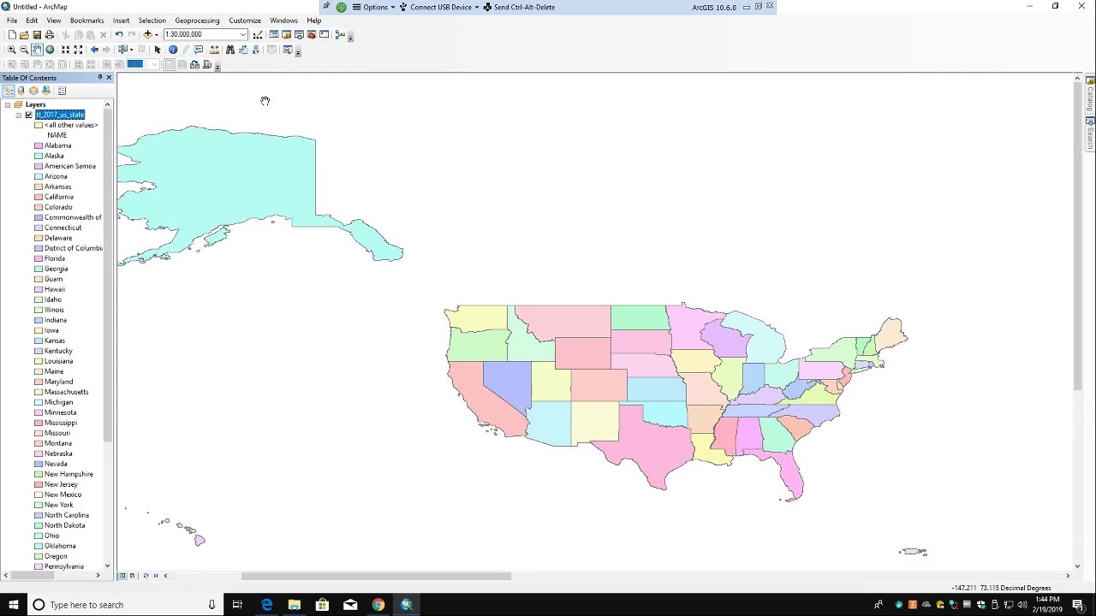
# Step: Open the Magnifier window over the map, then close it again
pyautogui.click(280, 21)
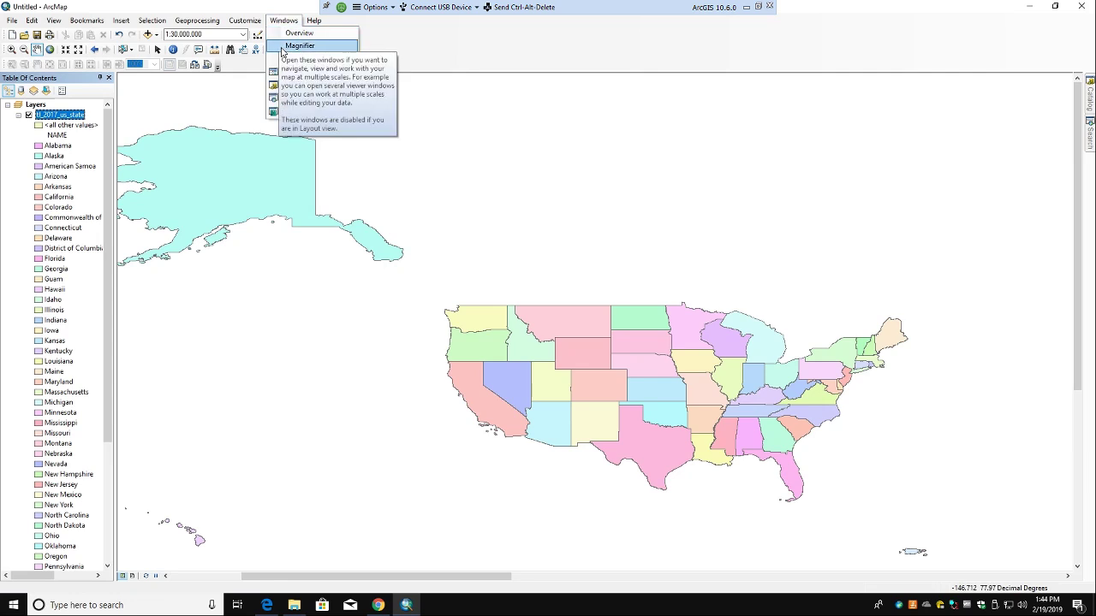
pyautogui.click(296, 45)
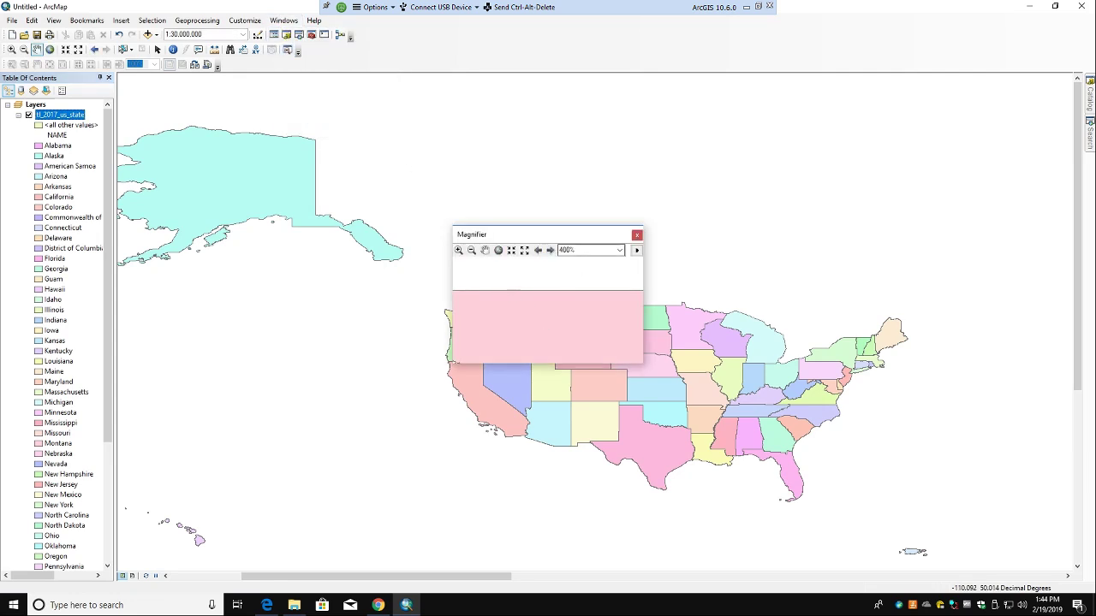
pyautogui.click(636, 234)
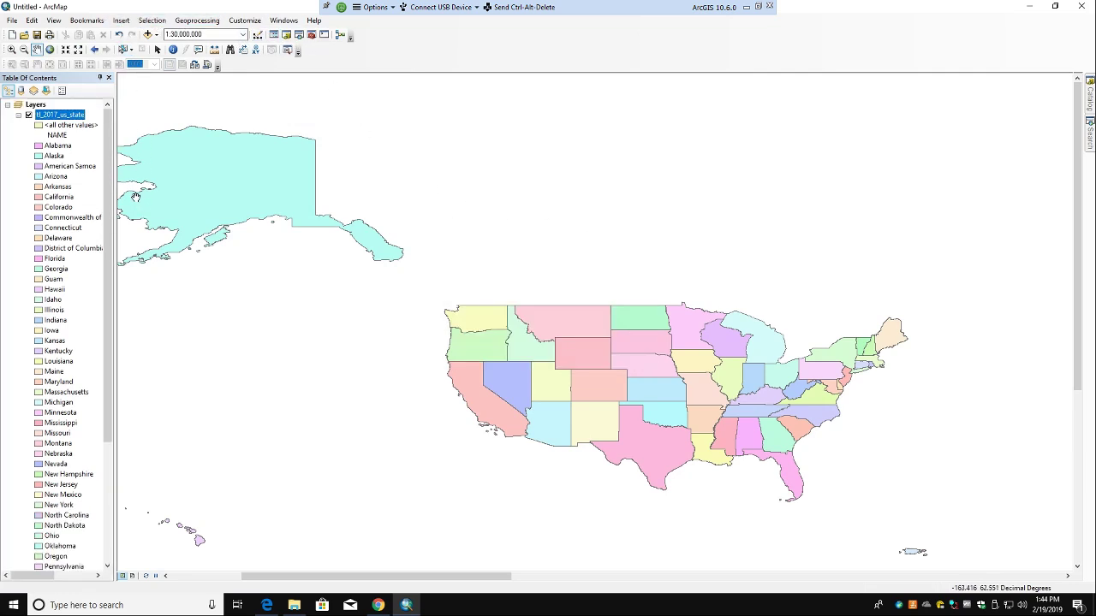
# Step: Zoom and pan the map until the states are shown at 1:50,000,000
pyautogui.rightClick(300, 459)
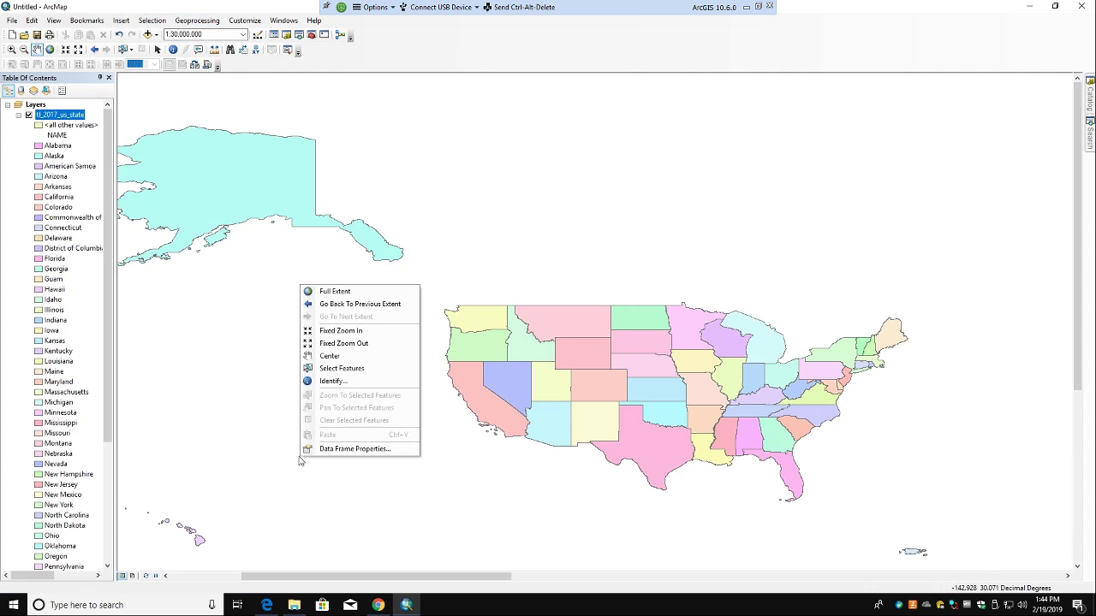
pyautogui.rightClick(230, 465)
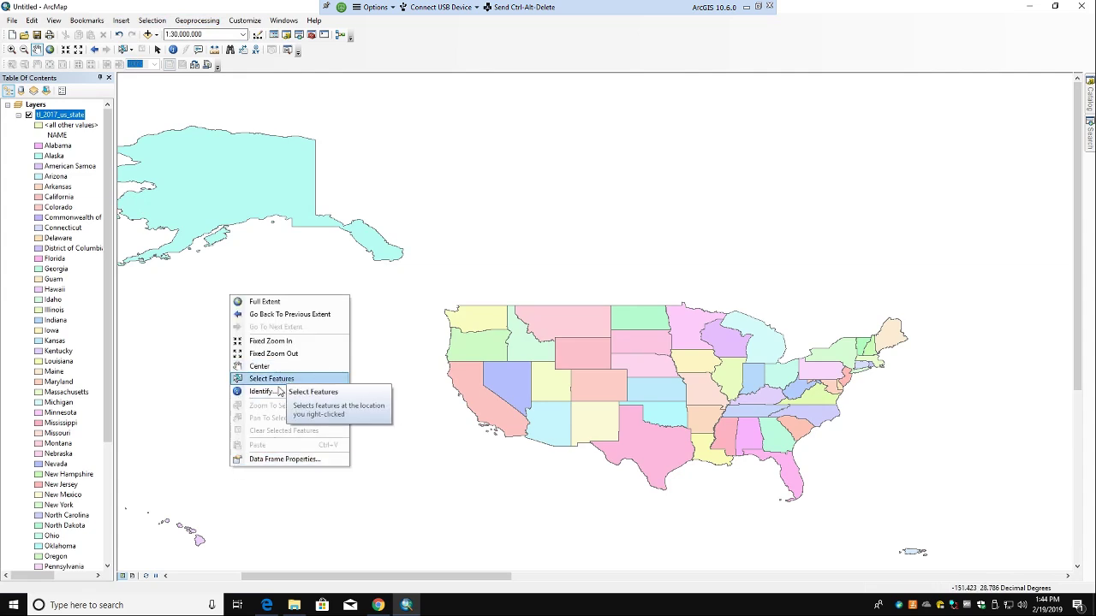
pyautogui.click(283, 342)
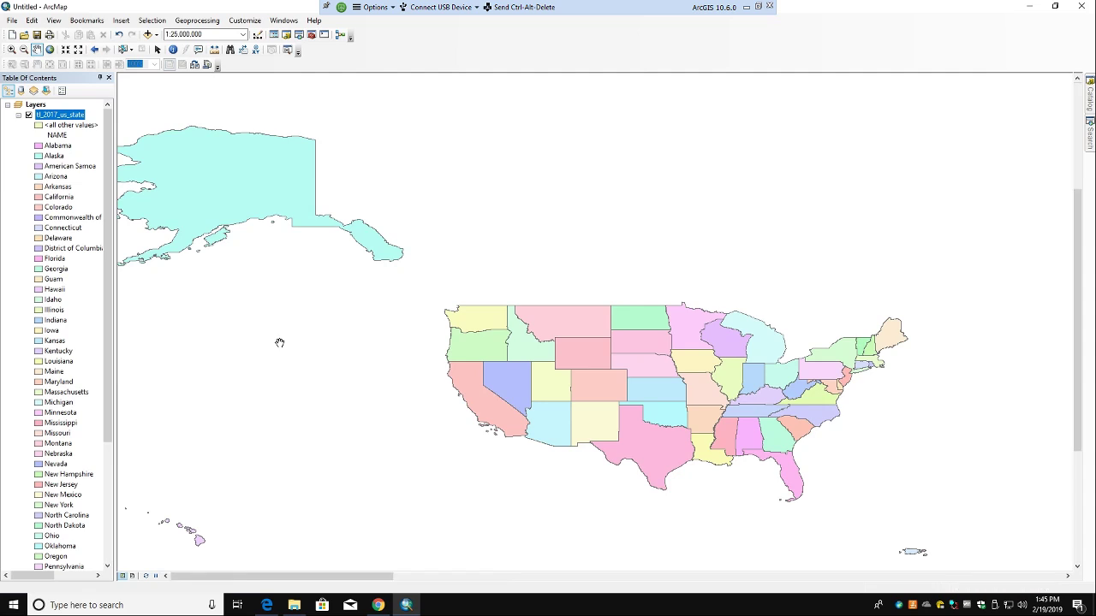
pyautogui.moveTo(761, 391); pyautogui.dragTo(496, 423)
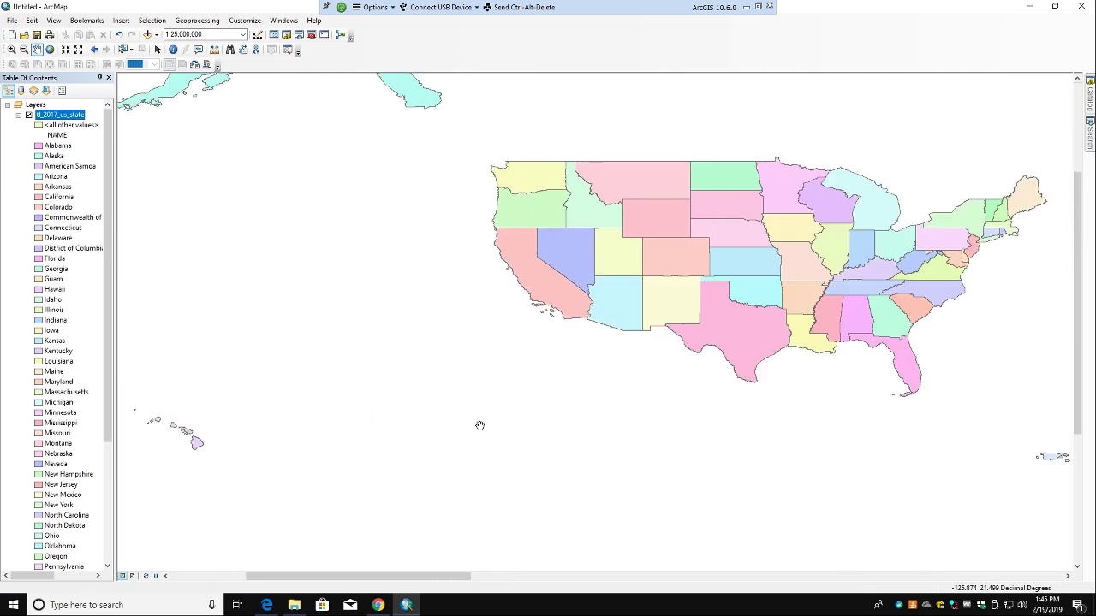
pyautogui.rightClick(492, 406)
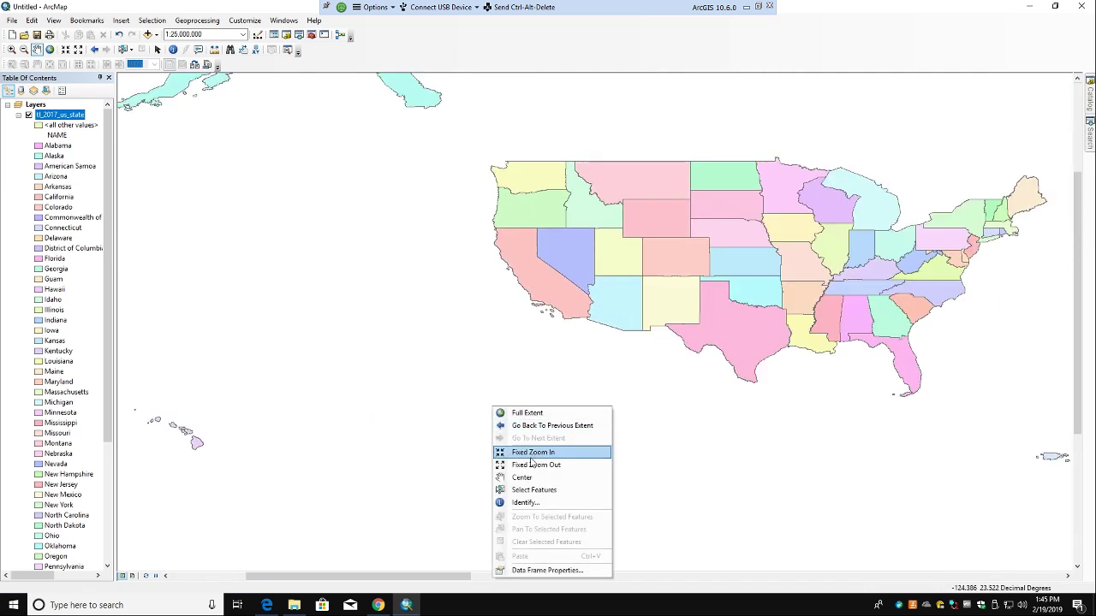
pyautogui.click(526, 463)
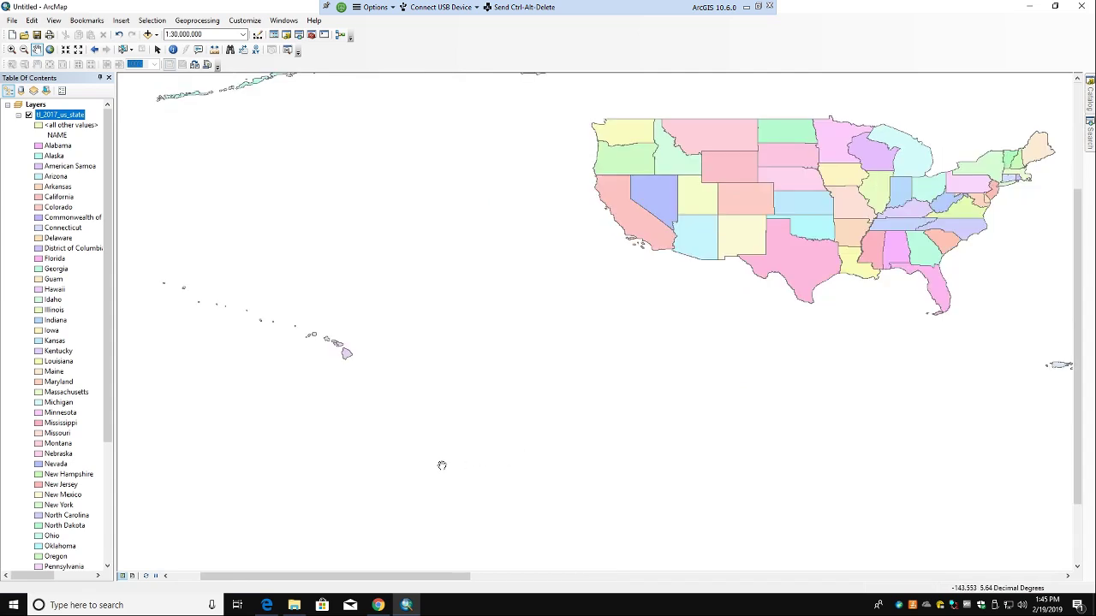
pyautogui.scroll(-2, 441, 465)
pyautogui.scroll(4, 442, 465)
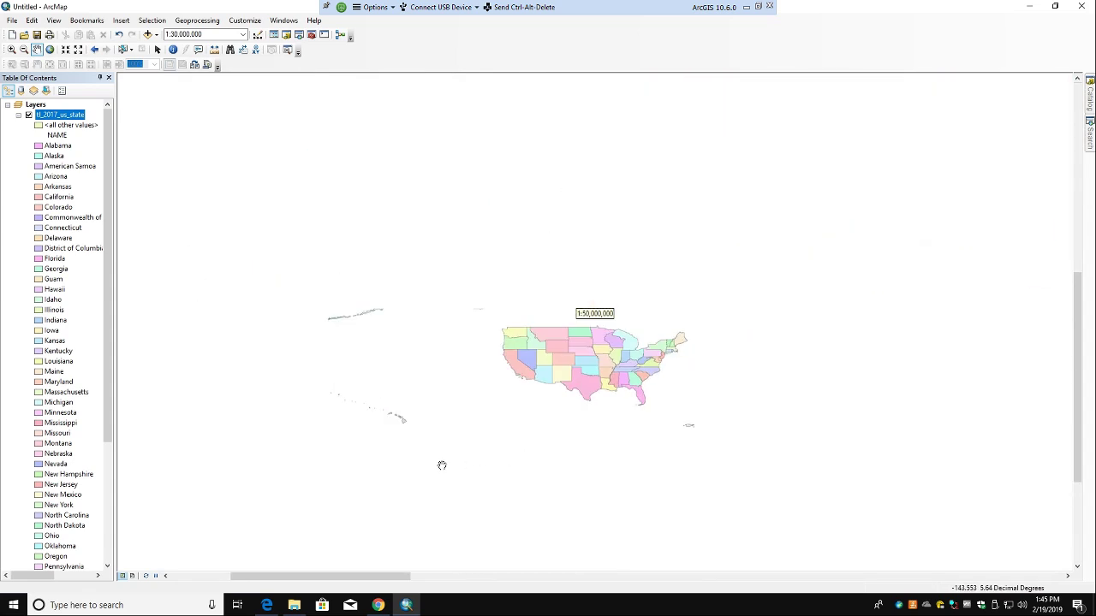
pyautogui.scroll(-3, 442, 466)
pyautogui.scroll(3, 442, 465)
pyautogui.scroll(-2, 462, 451)
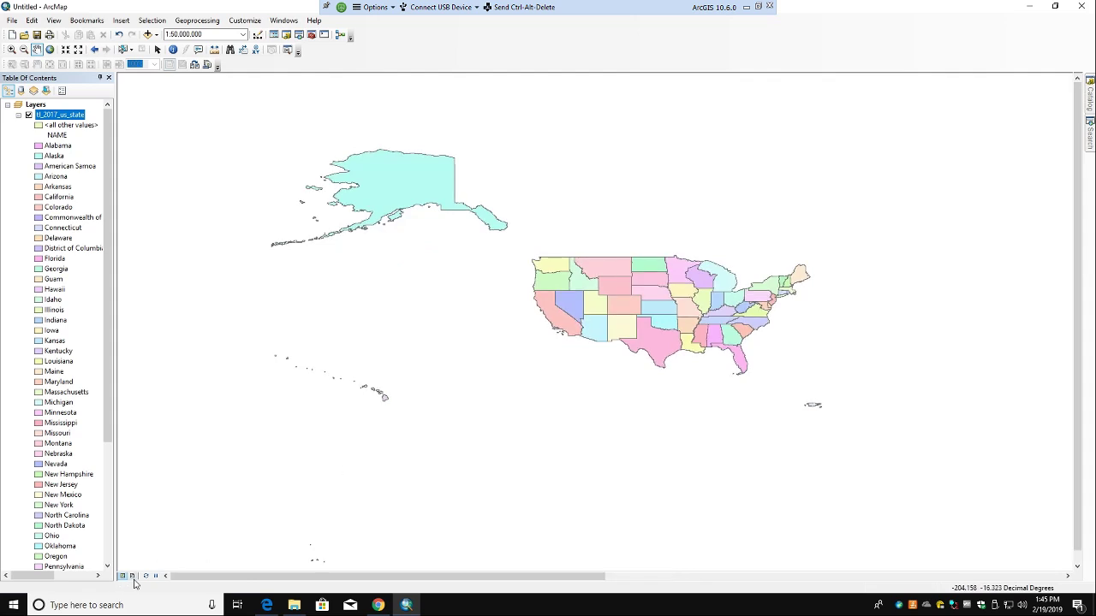
pyautogui.click(284, 20)
pyautogui.click(284, 21)
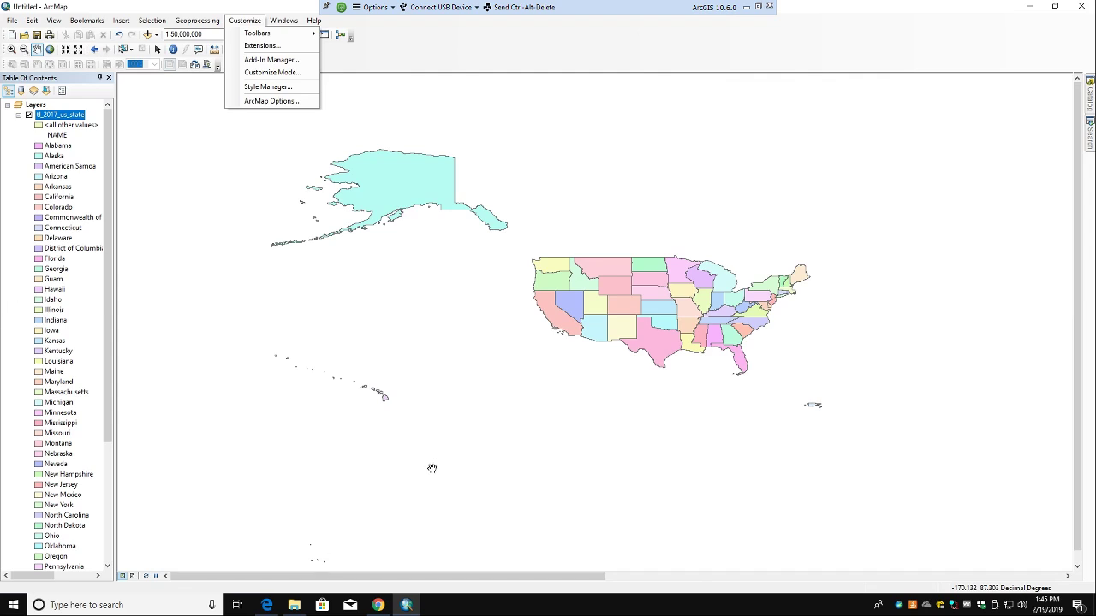
pyautogui.click(380, 605)
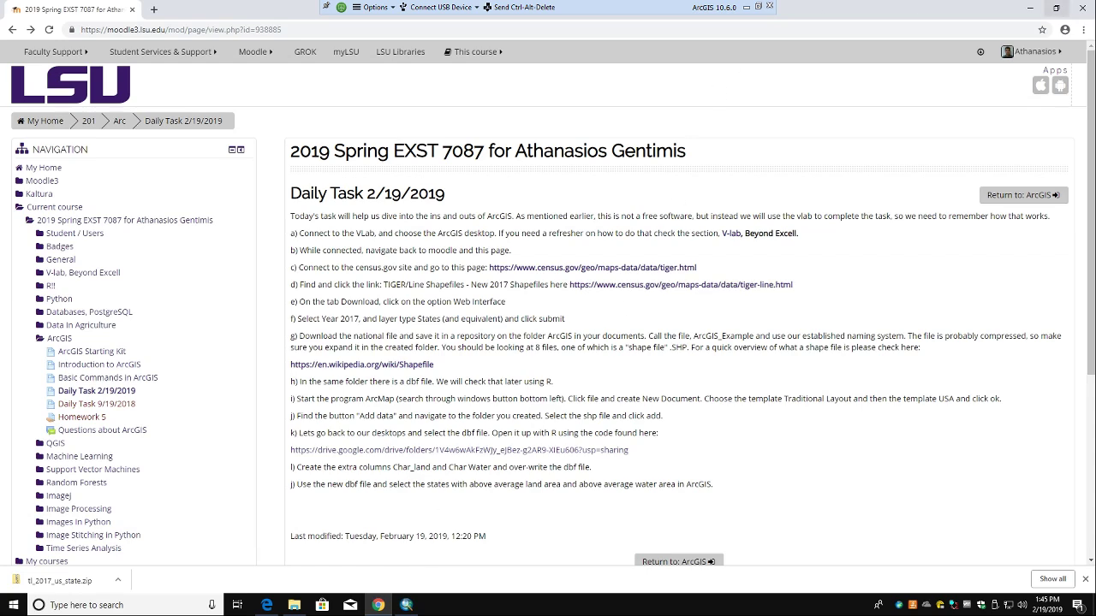
# Step: Minimize the browser, ArcMap and the remote desktop session to bring back the course task page
pyautogui.click(1032, 9)
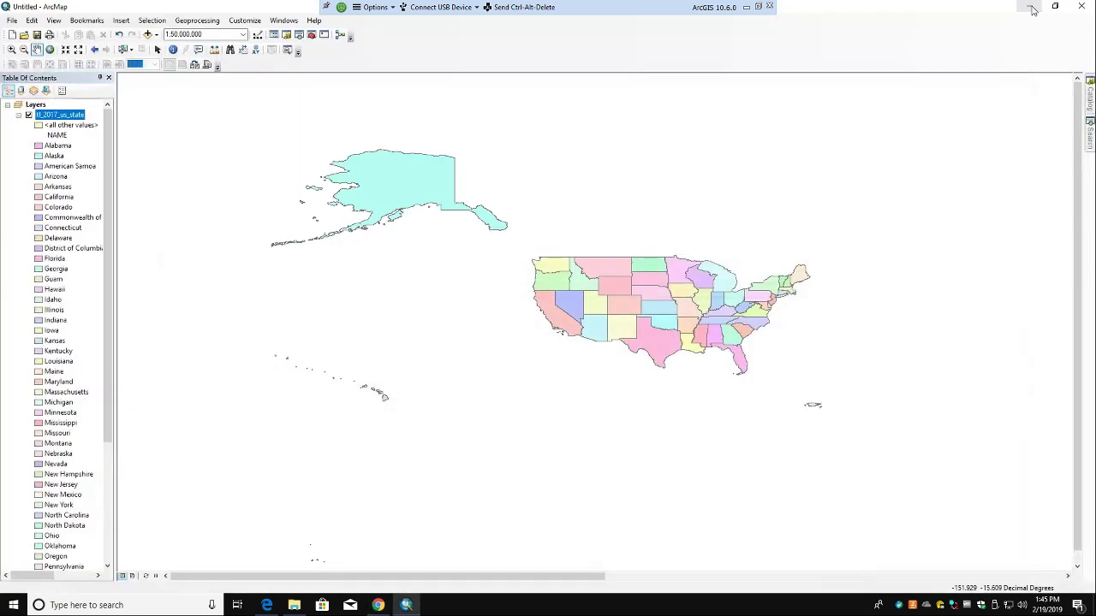
pyautogui.click(1019, 10)
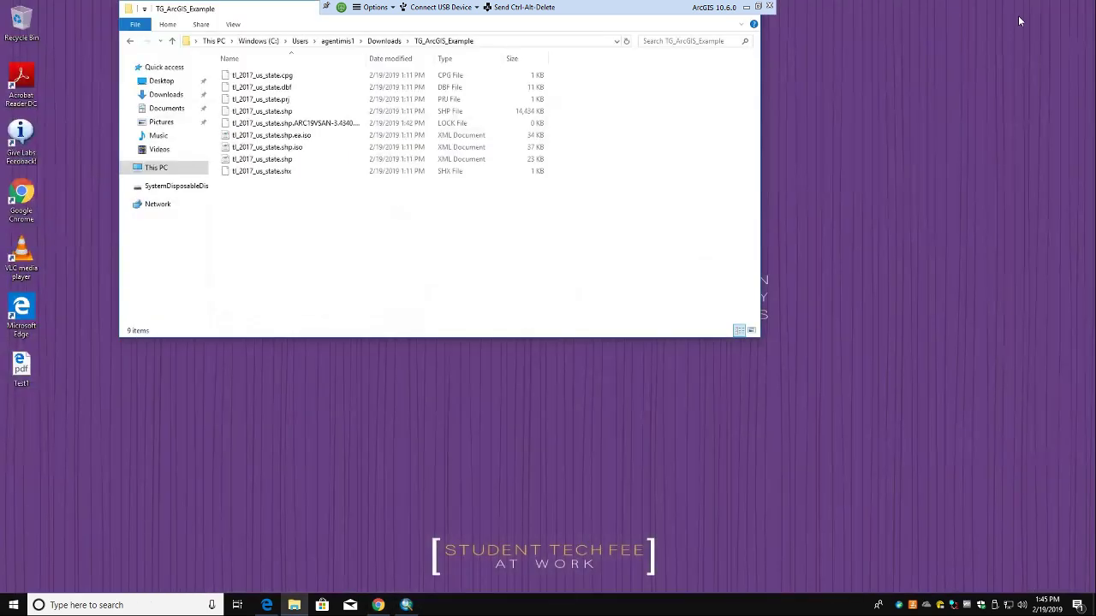
pyautogui.click(747, 7)
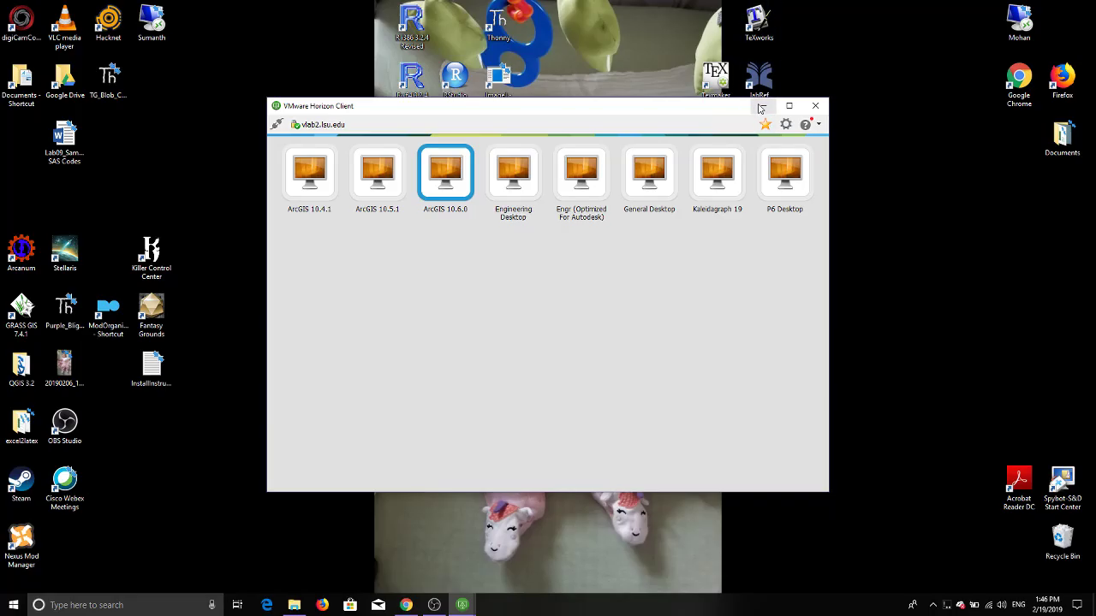
pyautogui.click(461, 605)
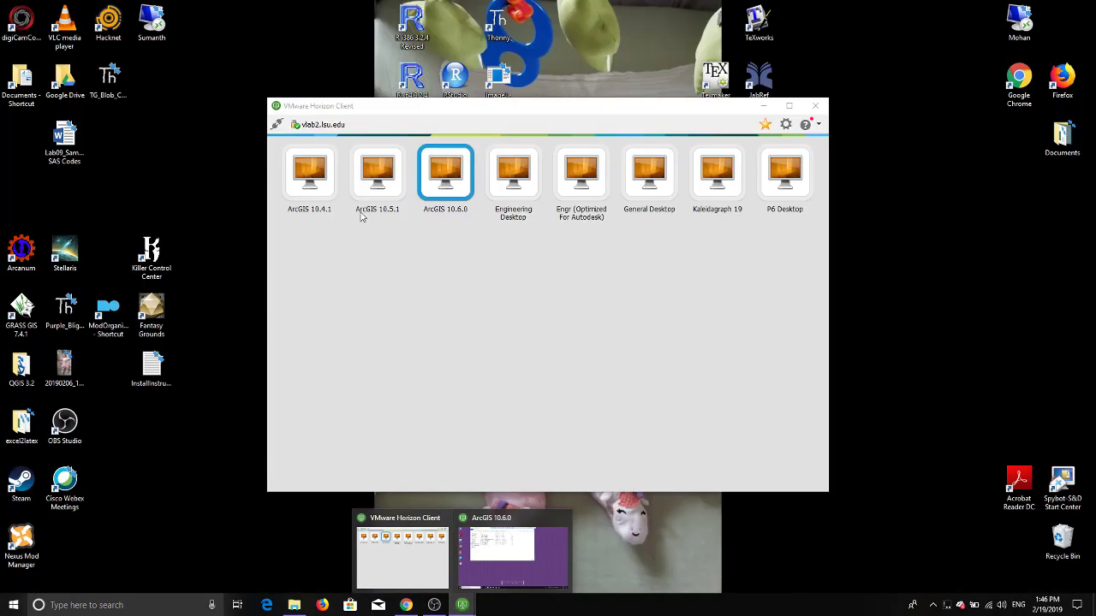
pyautogui.click(406, 606)
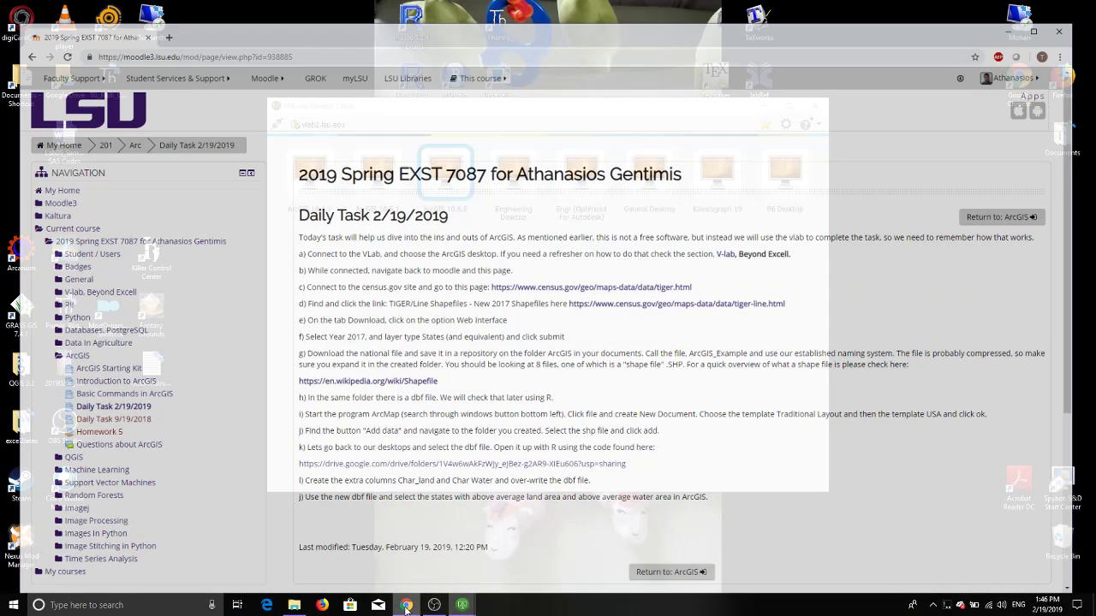
# Step: Add a new browser tab, then follow the course page's census.gov TIGER Products link
pyautogui.click(158, 14)
pyautogui.click(78, 15)
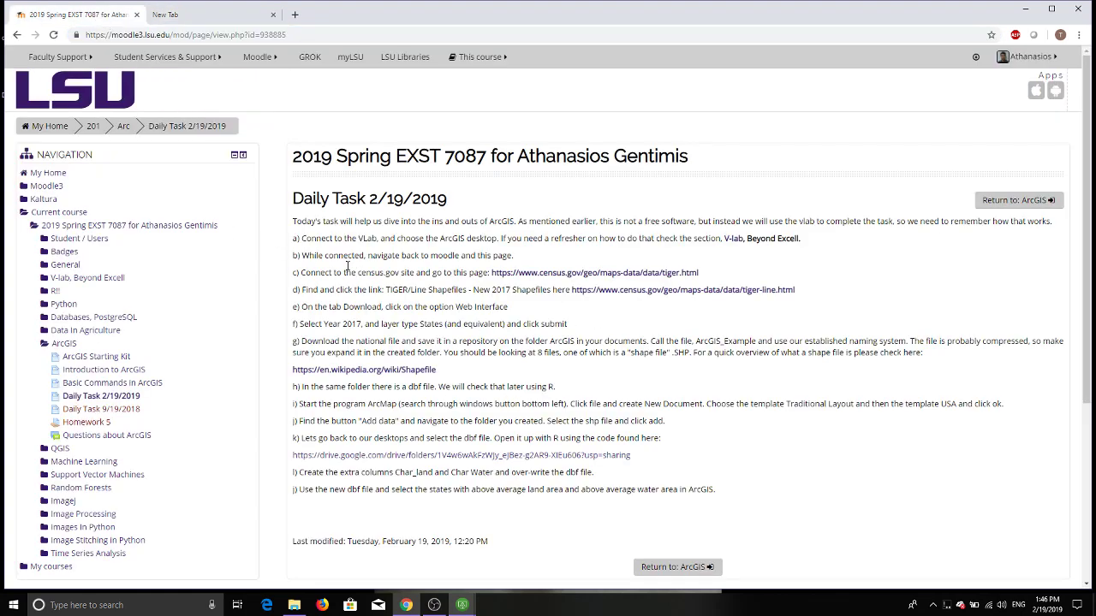
pyautogui.click(637, 274)
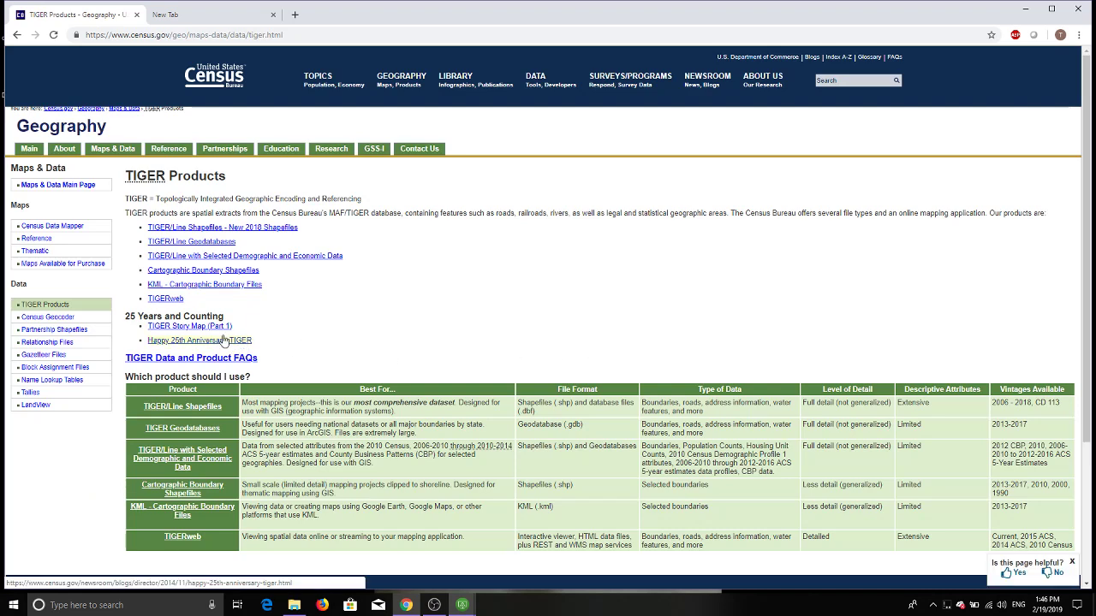
# Step: Go to TIGER/Line Shapefiles and open the 2017 download Web Interface
pyautogui.click(210, 228)
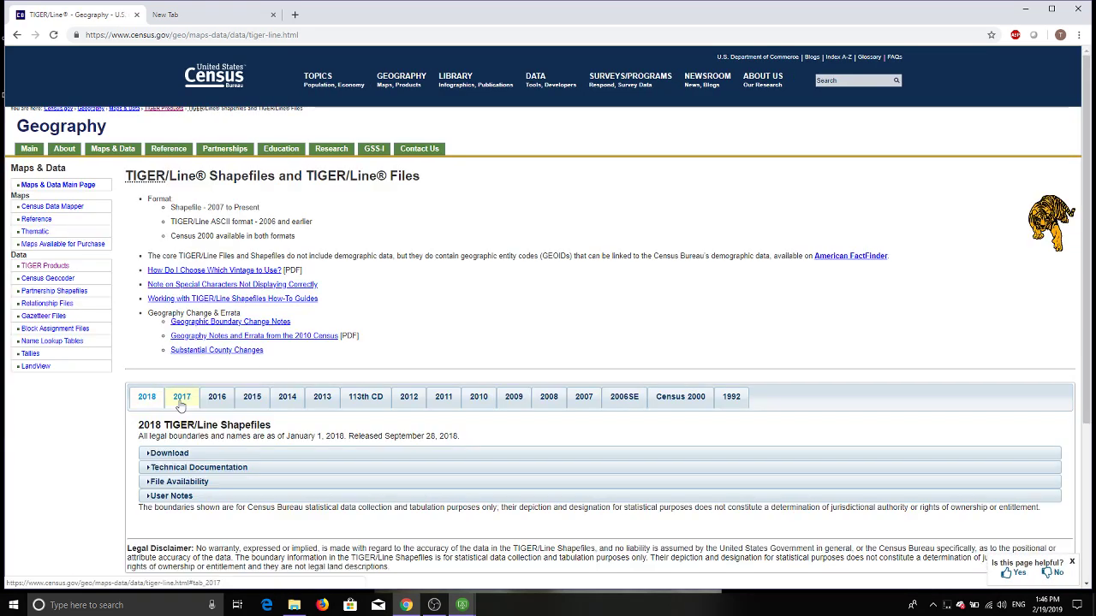
pyautogui.click(182, 397)
pyautogui.click(170, 452)
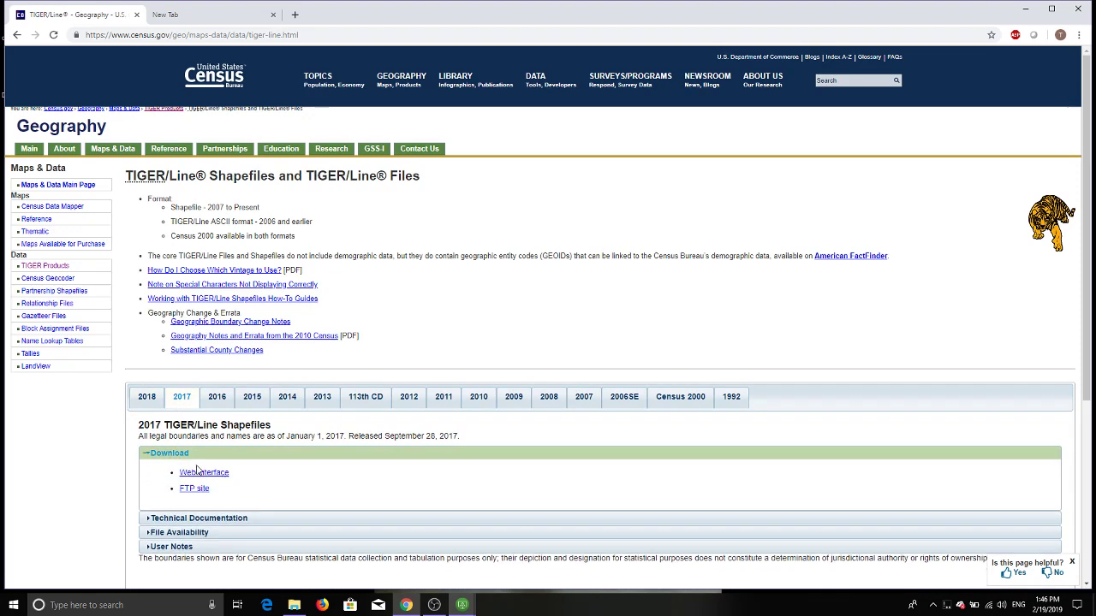
pyautogui.click(199, 473)
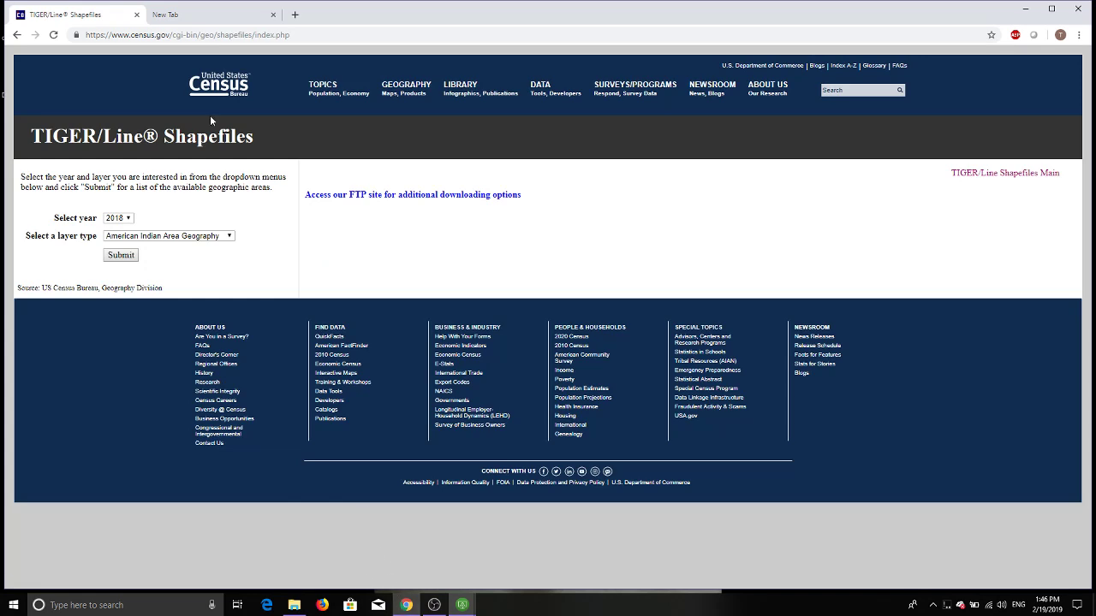
# Step: Return to the course task page and open its shared Google Drive ArcGIS folder
pyautogui.click(19, 35)
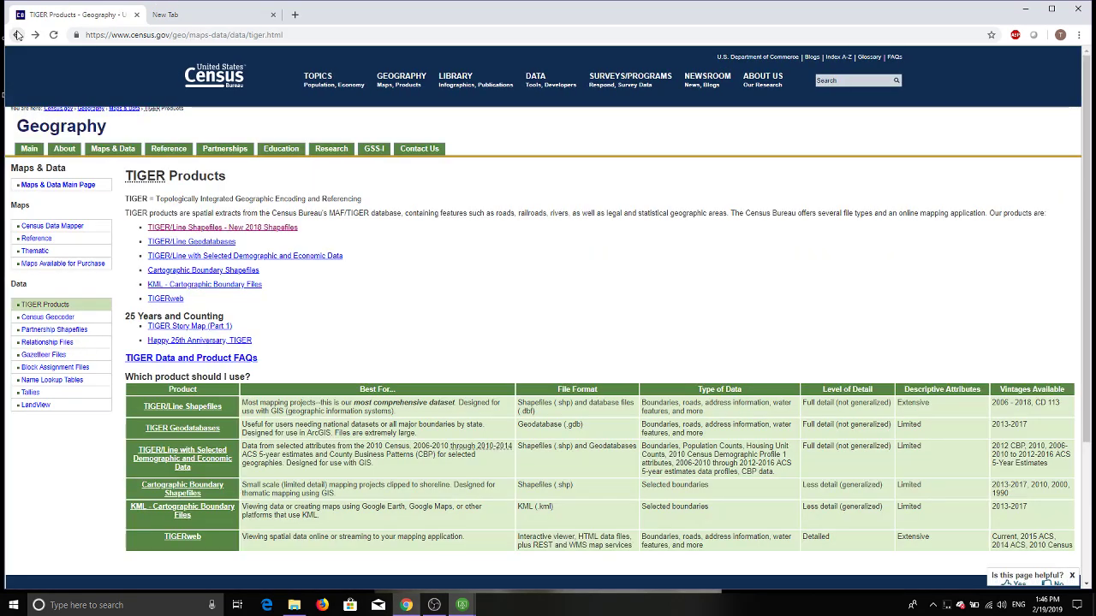
pyautogui.click(18, 35)
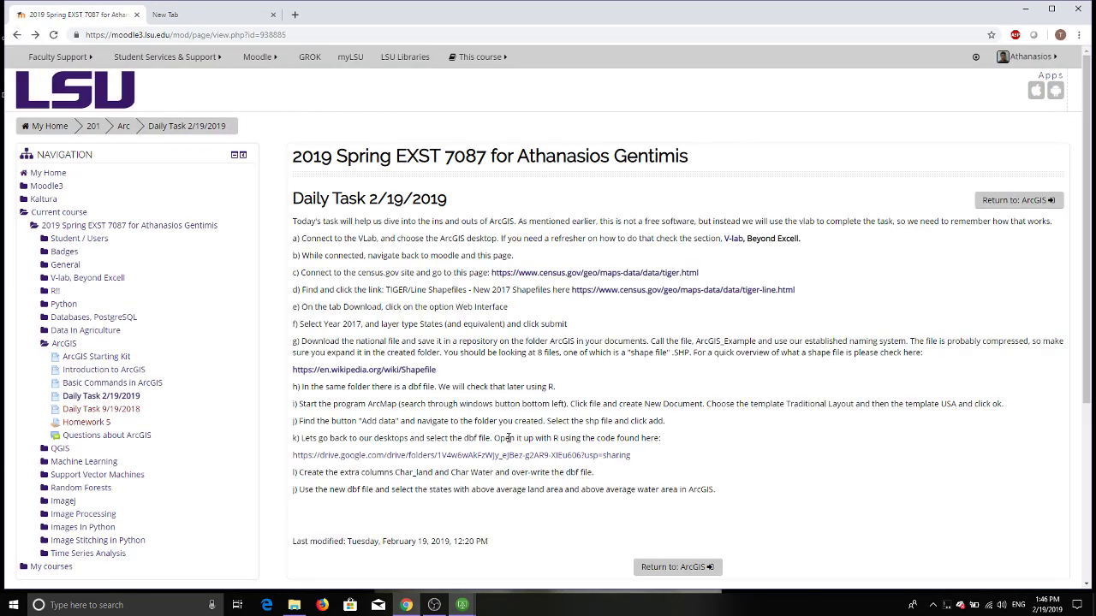
pyautogui.click(517, 455)
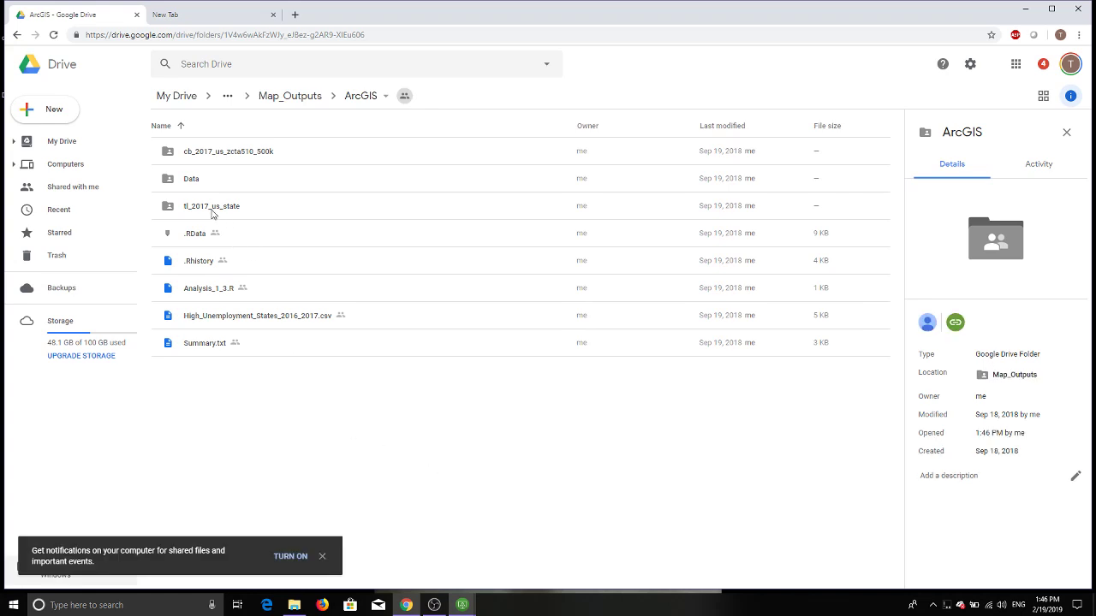
pyautogui.click(410, 607)
pyautogui.click(412, 607)
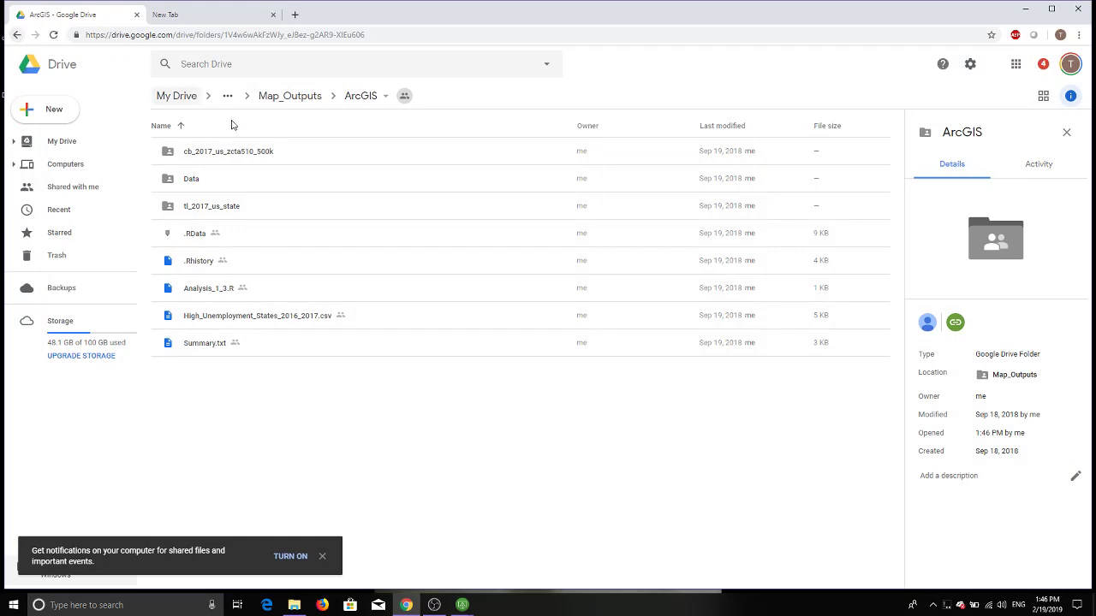
pyautogui.doubleClick(221, 213)
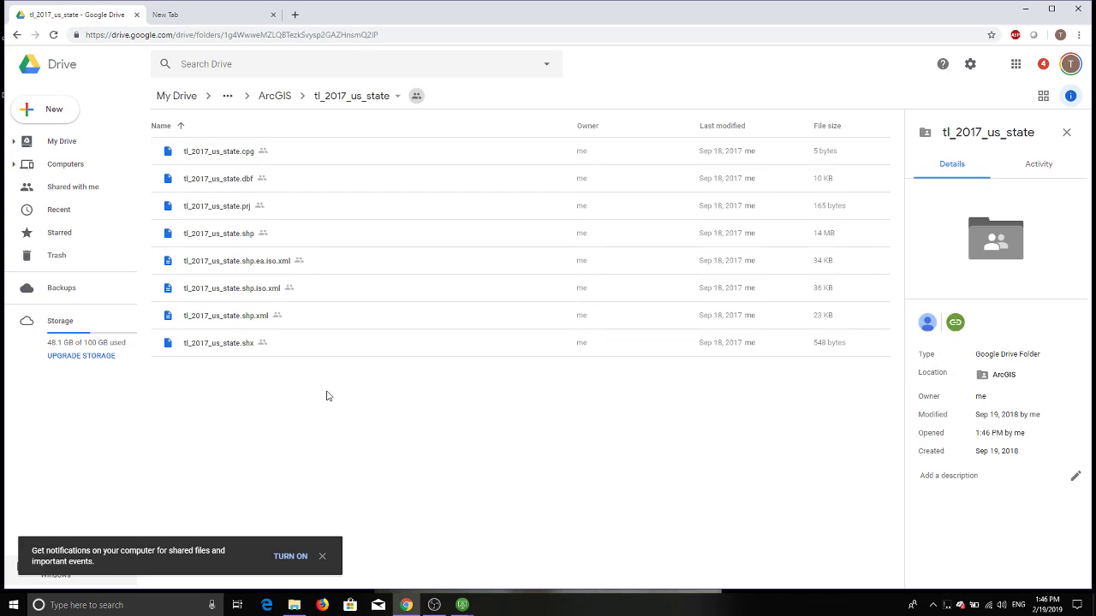
pyautogui.click(17, 35)
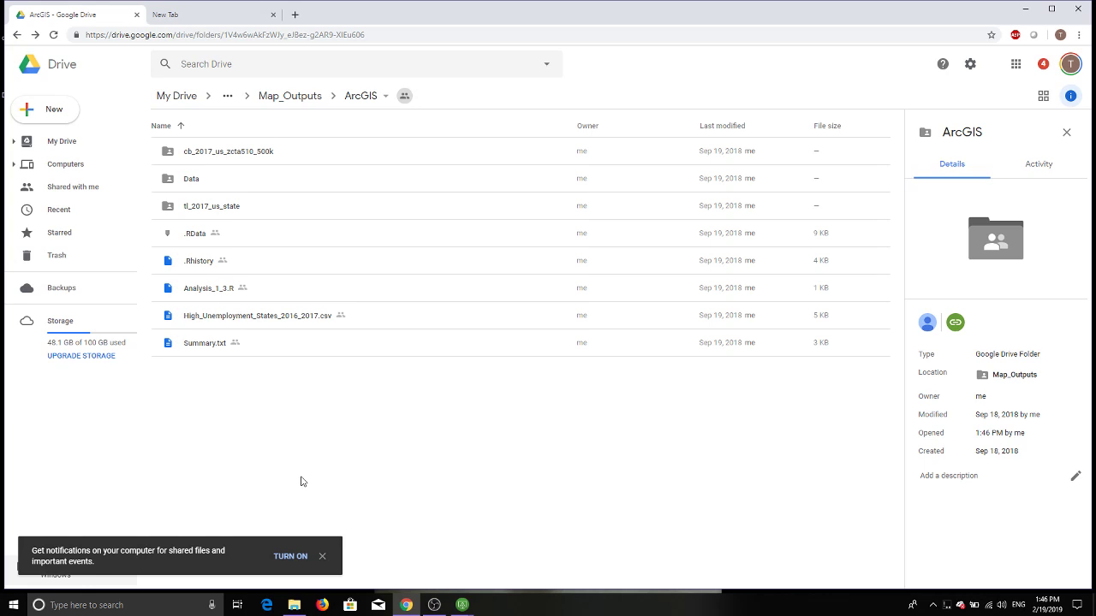
pyautogui.click(214, 291)
# Step: Download Analysis_1_3.R, saving it into a new Desktop folder named Analysis_2_19
pyautogui.rightClick(214, 292)
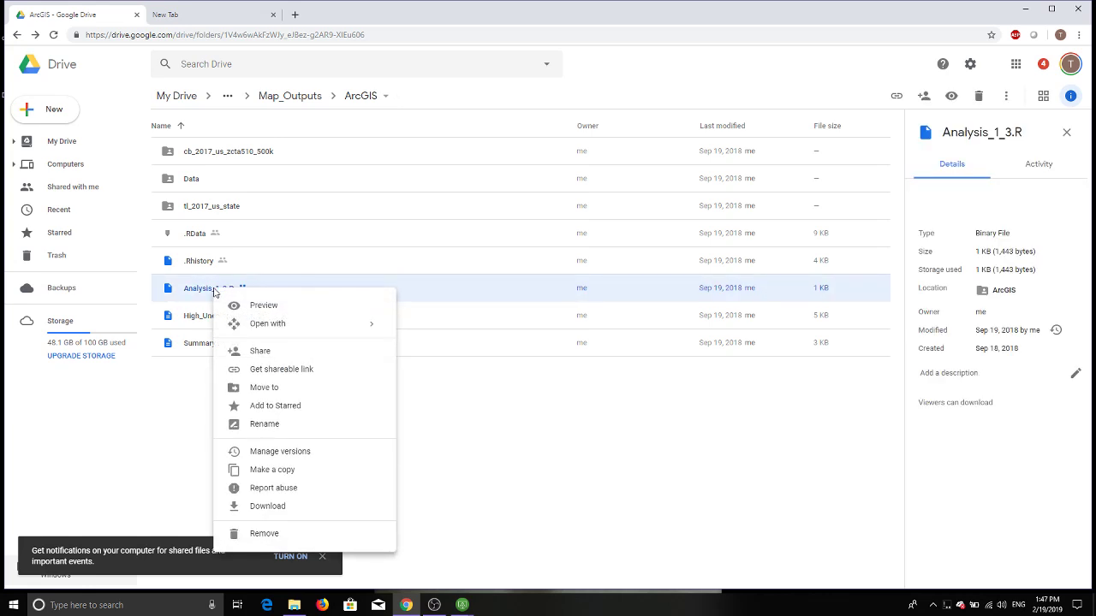
pyautogui.click(261, 506)
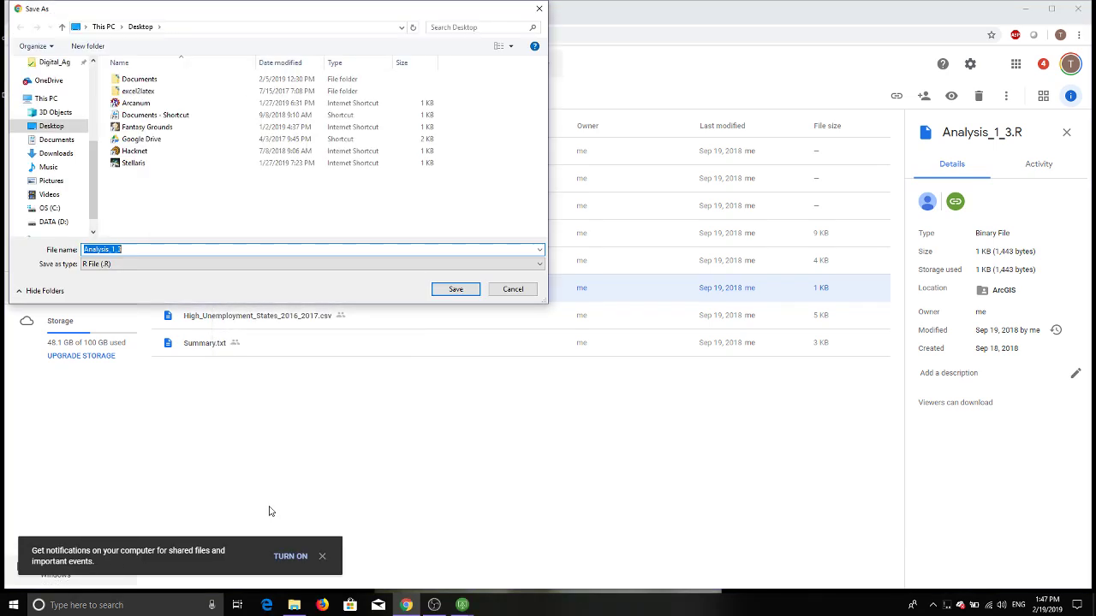
pyautogui.rightClick(128, 209)
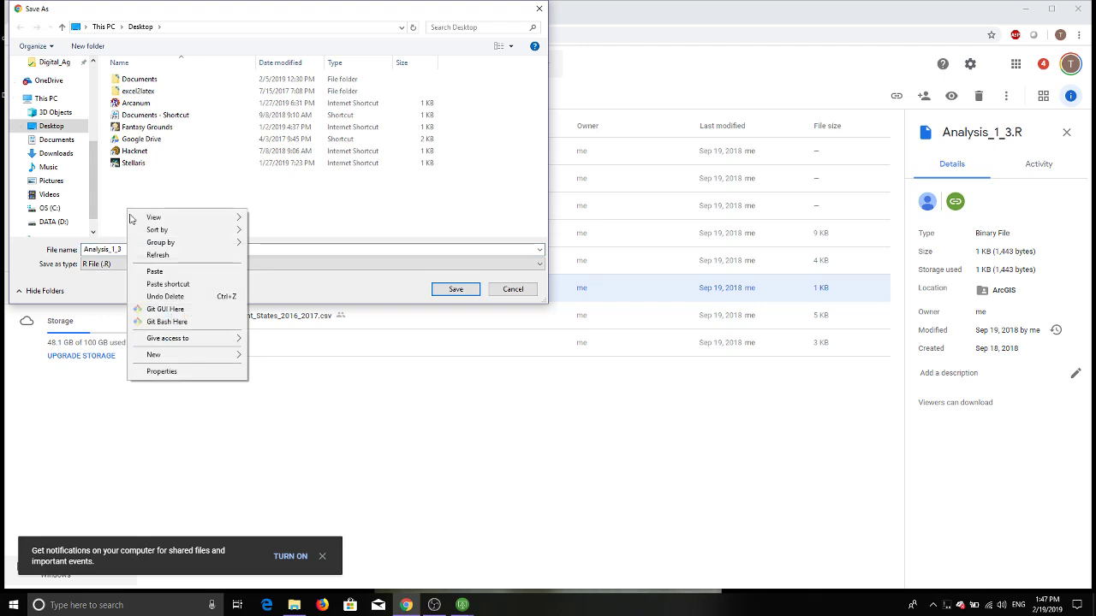
pyautogui.moveTo(156, 356)
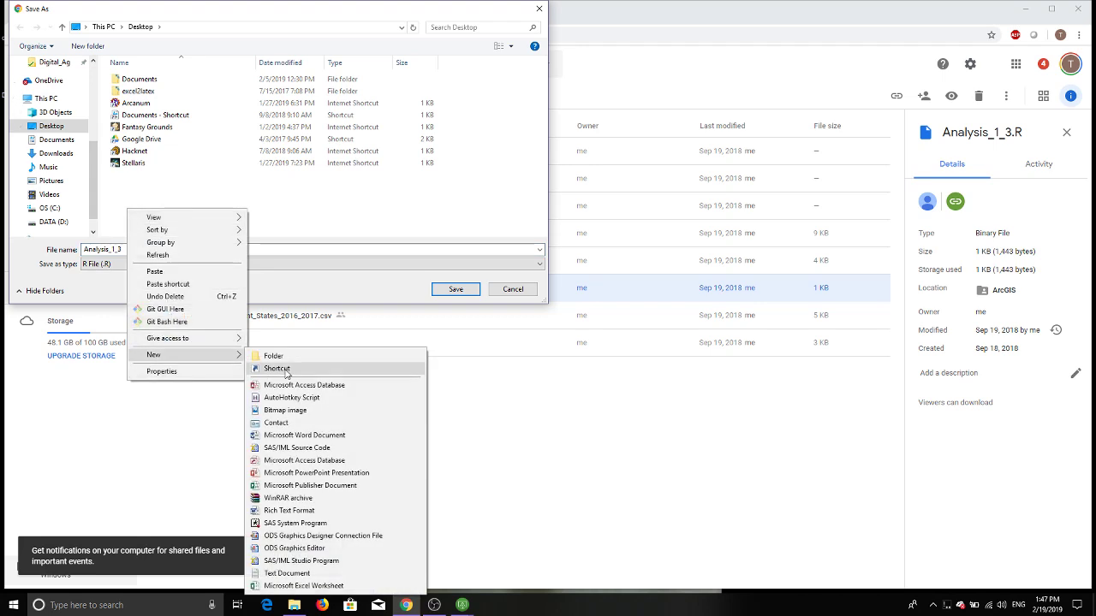
pyautogui.click(289, 358)
pyautogui.write('A')
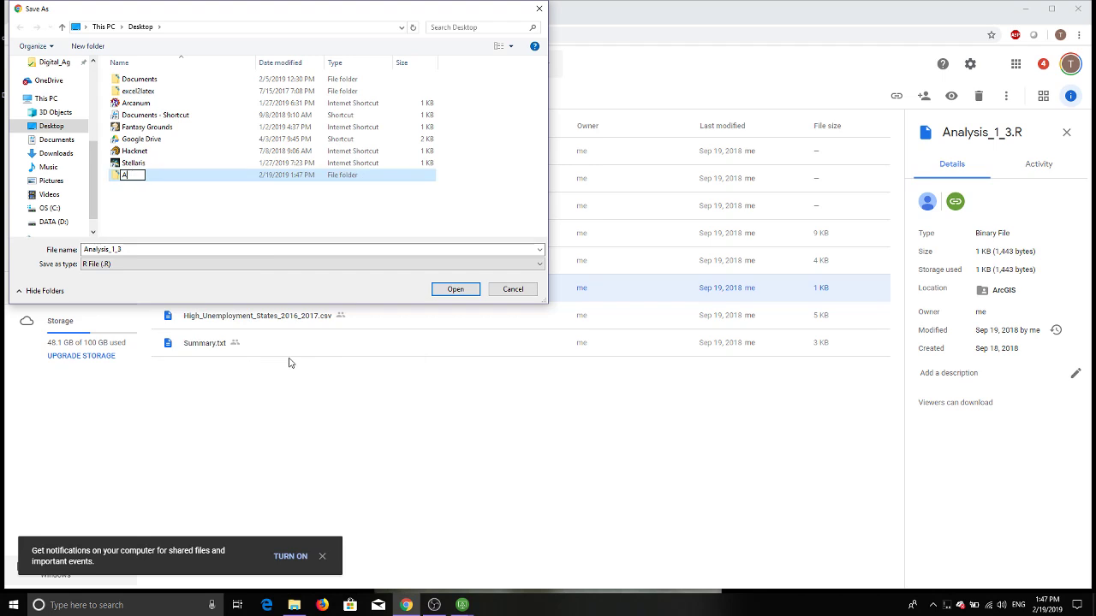
pyautogui.write('nalysis_2_19')
pyautogui.press('Return')
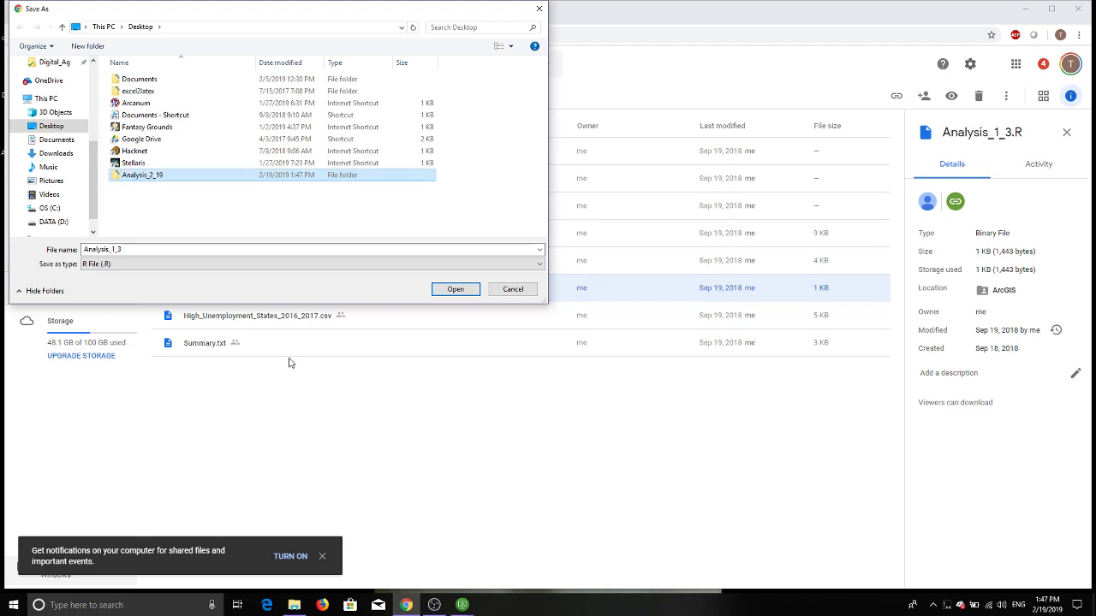
pyautogui.doubleClick(155, 181)
pyautogui.click(463, 291)
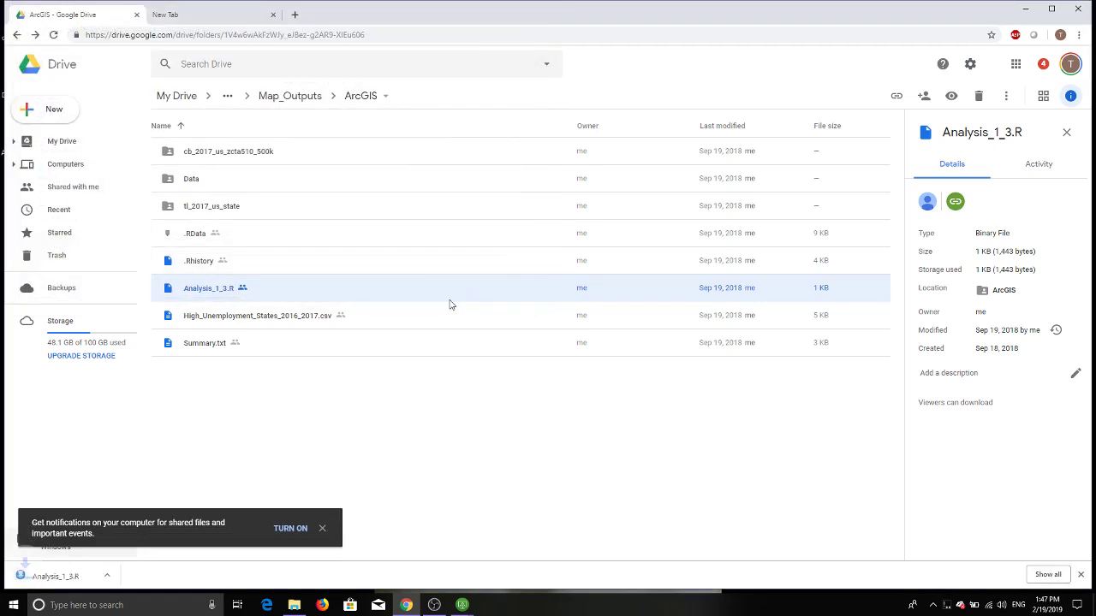
# Step: Open the downloaded script in RStudio, minimize it, and return to the ArcGIS Drive folder
pyautogui.click(68, 578)
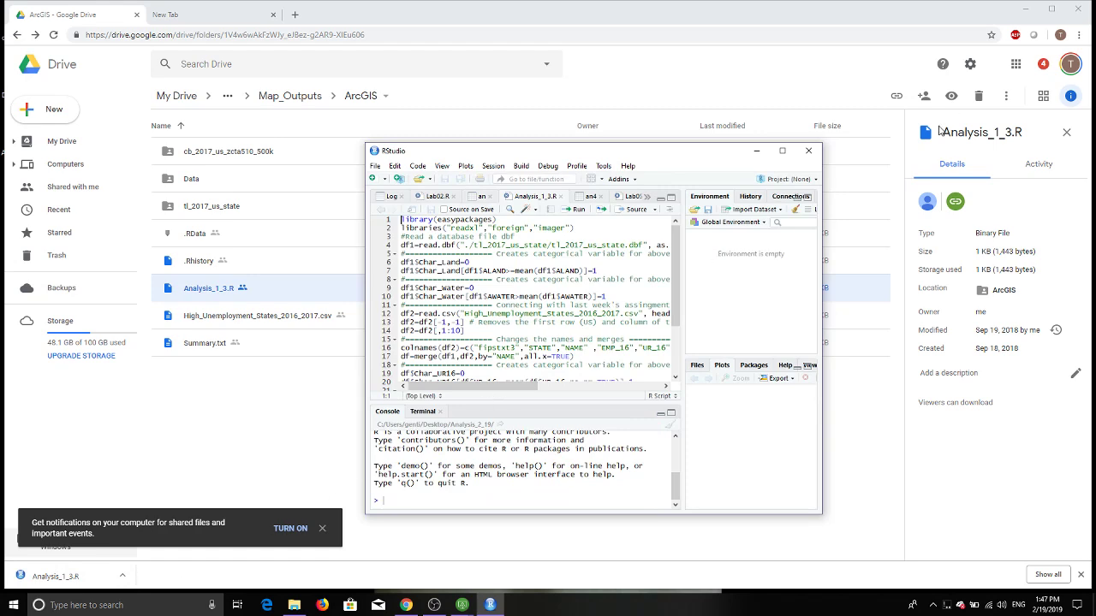
pyautogui.click(781, 152)
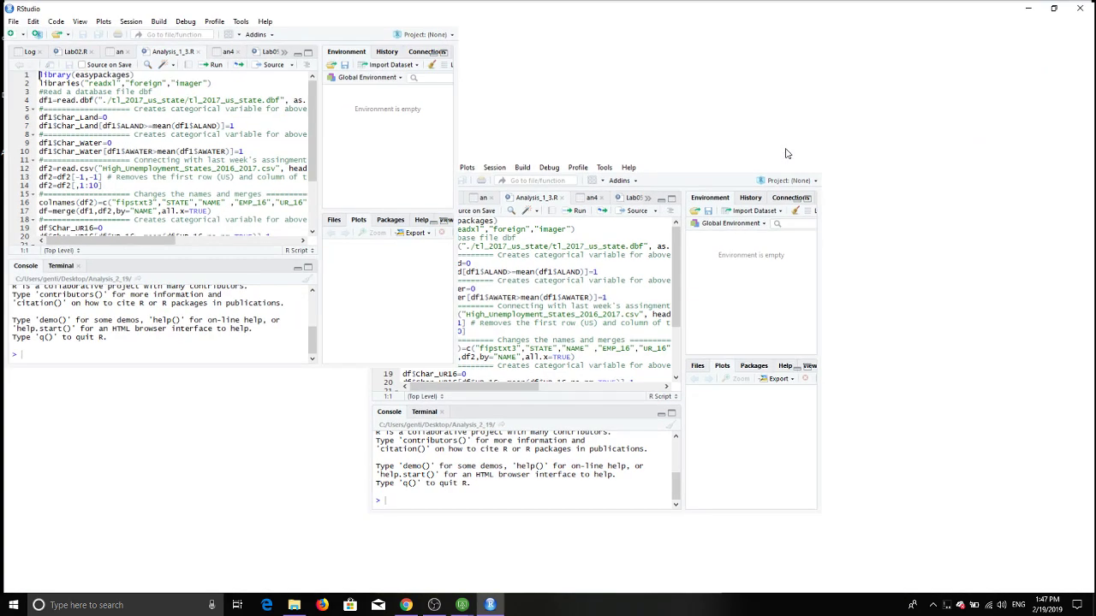
pyautogui.click(1028, 7)
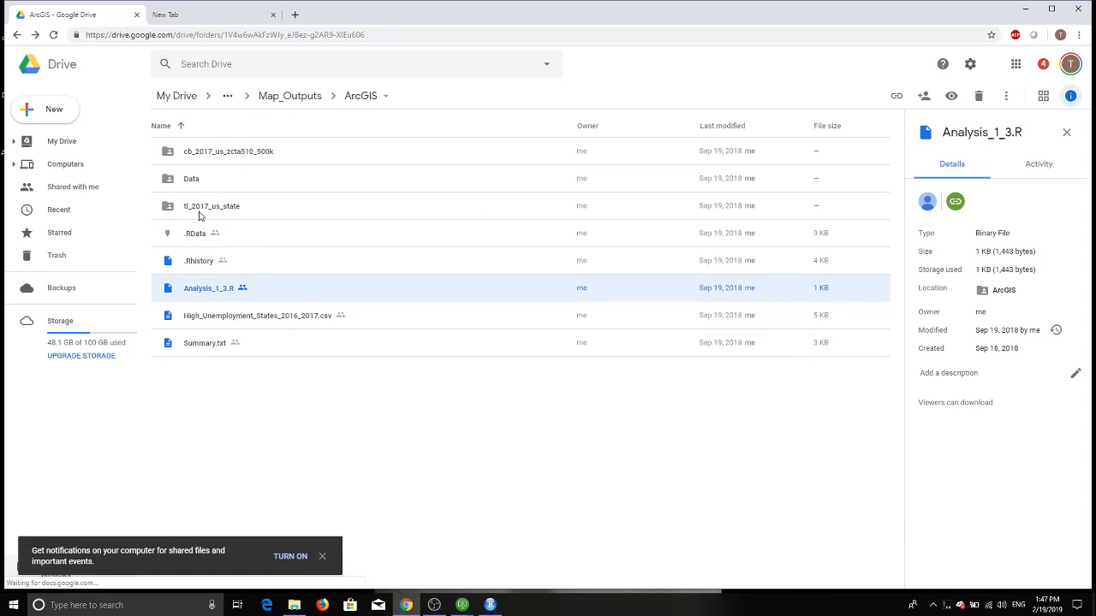
pyautogui.doubleClick(202, 210)
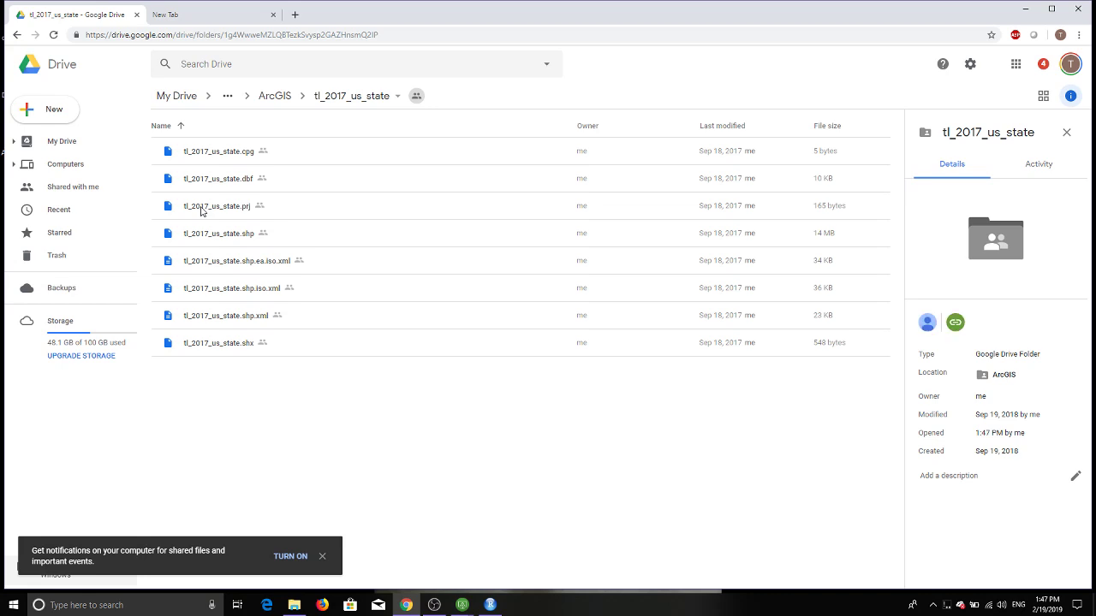
pyautogui.click(275, 96)
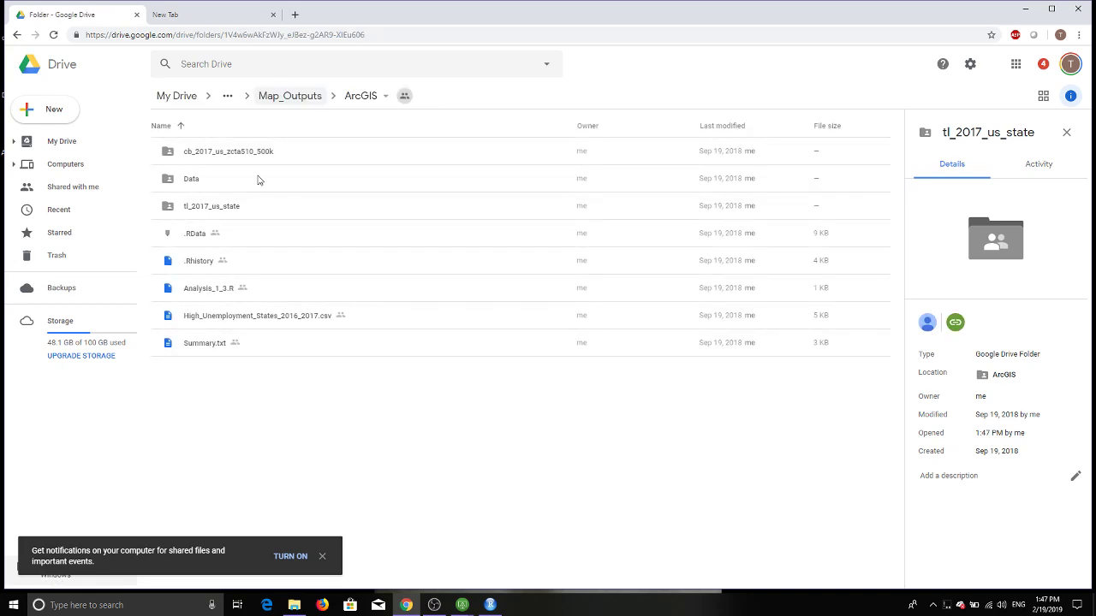
# Step: Download tl_2017_us_state.dbf from the tl_2017_us_state Drive folder into Analysis_2_19
pyautogui.doubleClick(196, 212)
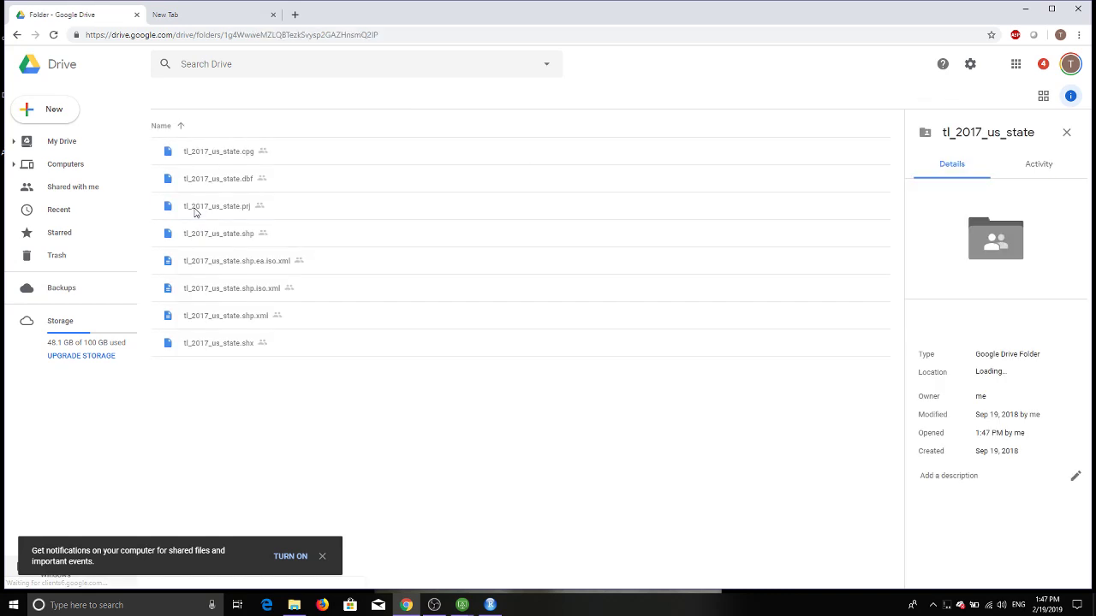
pyautogui.rightClick(217, 183)
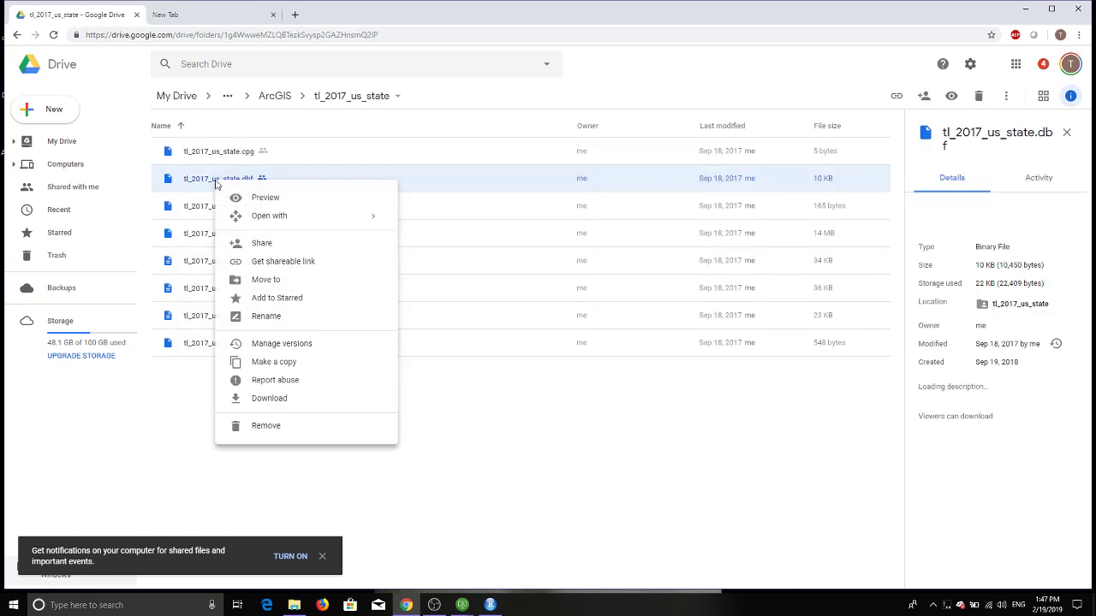
pyautogui.click(269, 399)
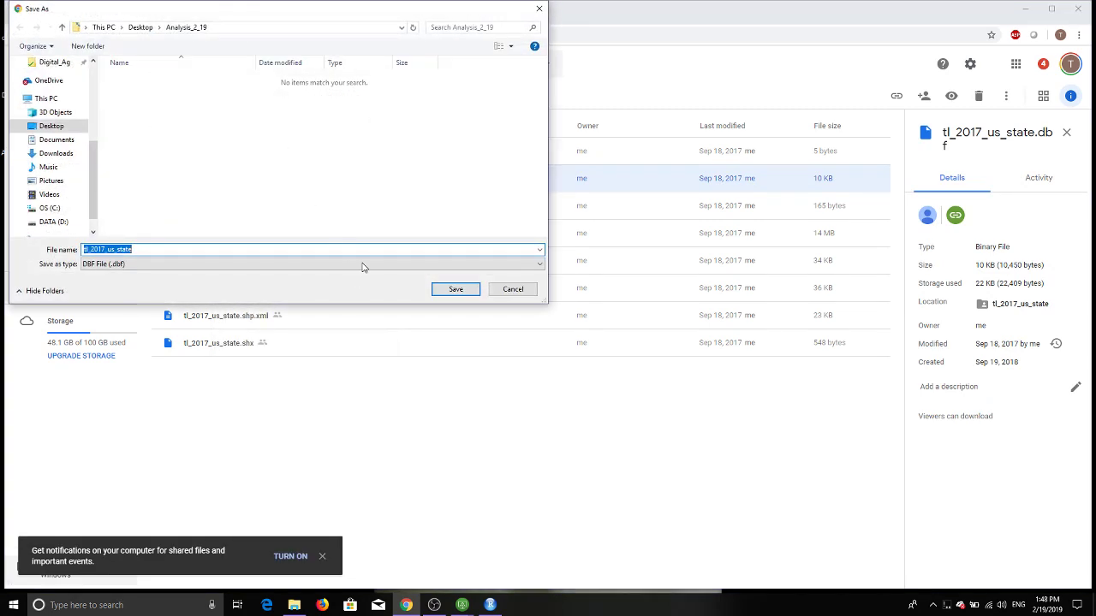
pyautogui.click(456, 288)
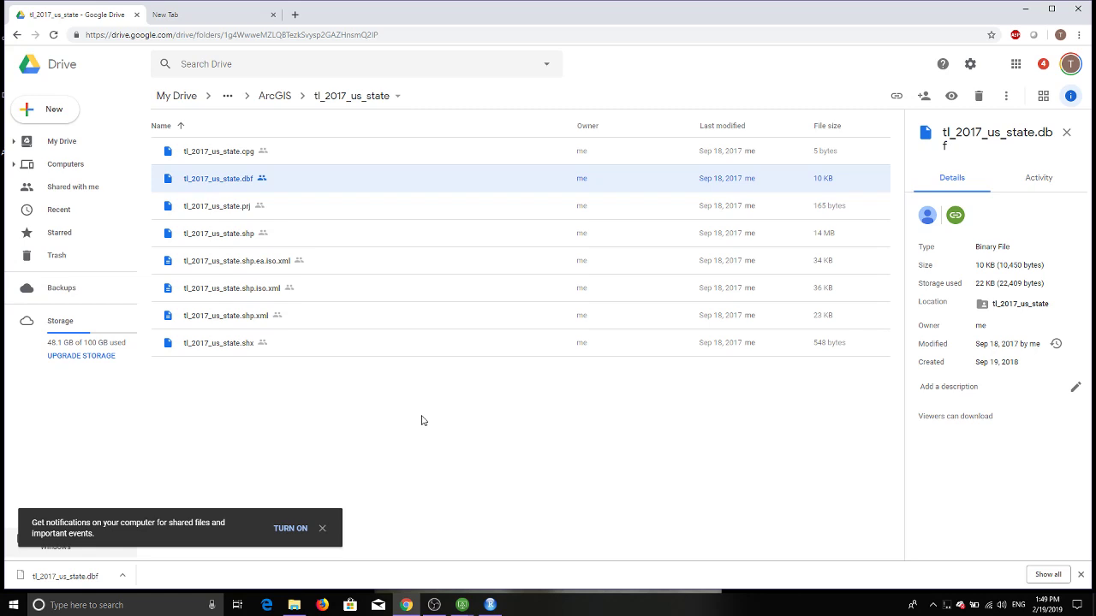
# Step: Confirm the Desktop's Analysis_2_19 folder now holds tl_2017_us_state.dbf, then return to RStudio
pyautogui.click(296, 604)
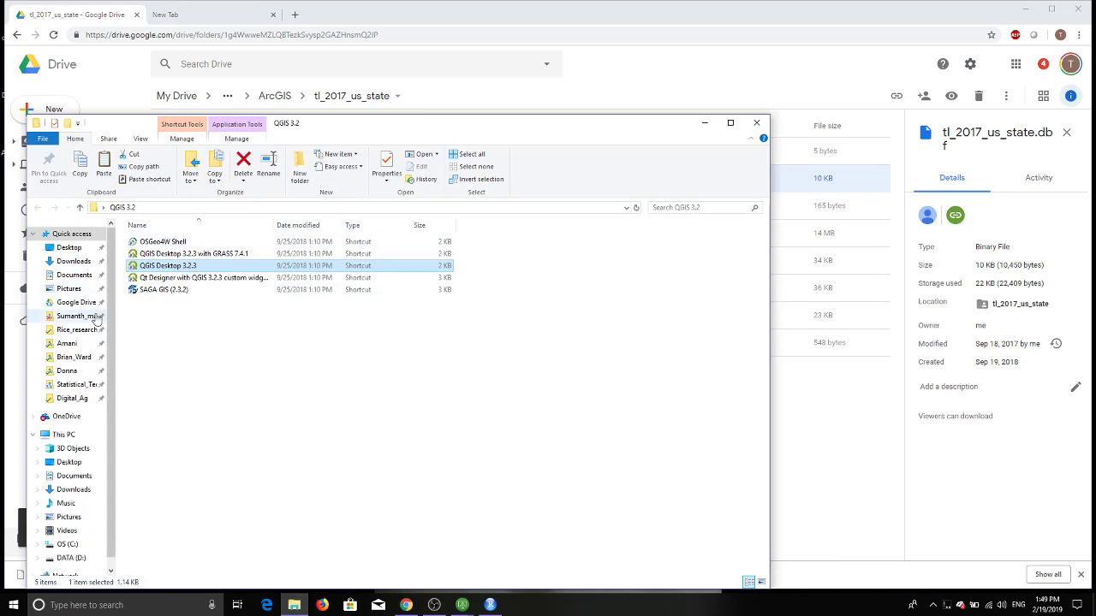
pyautogui.click(68, 247)
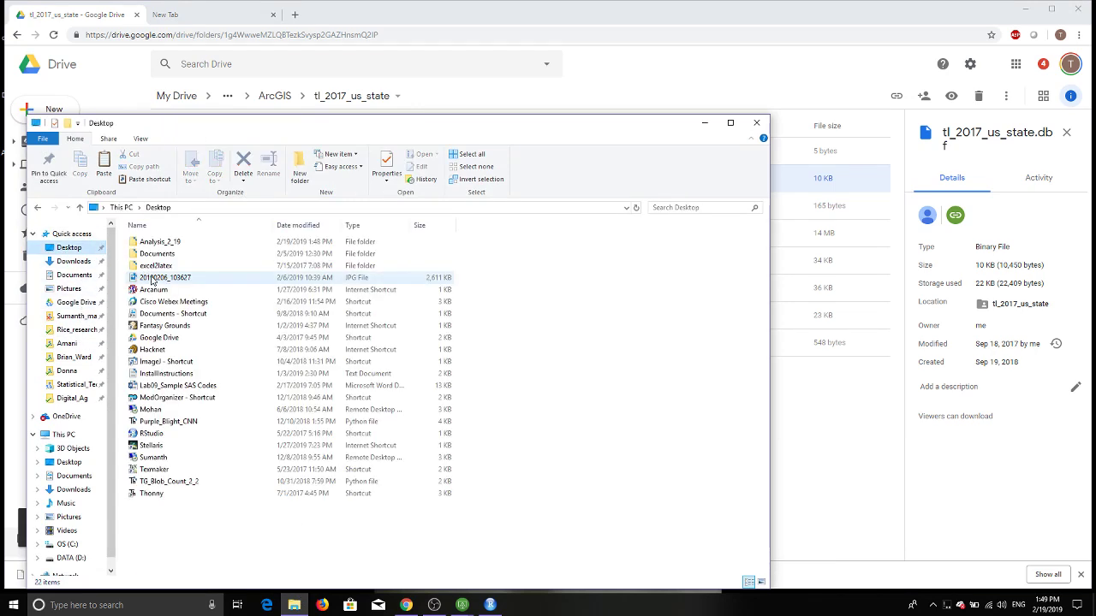
pyautogui.click(162, 245)
pyautogui.doubleClick(163, 246)
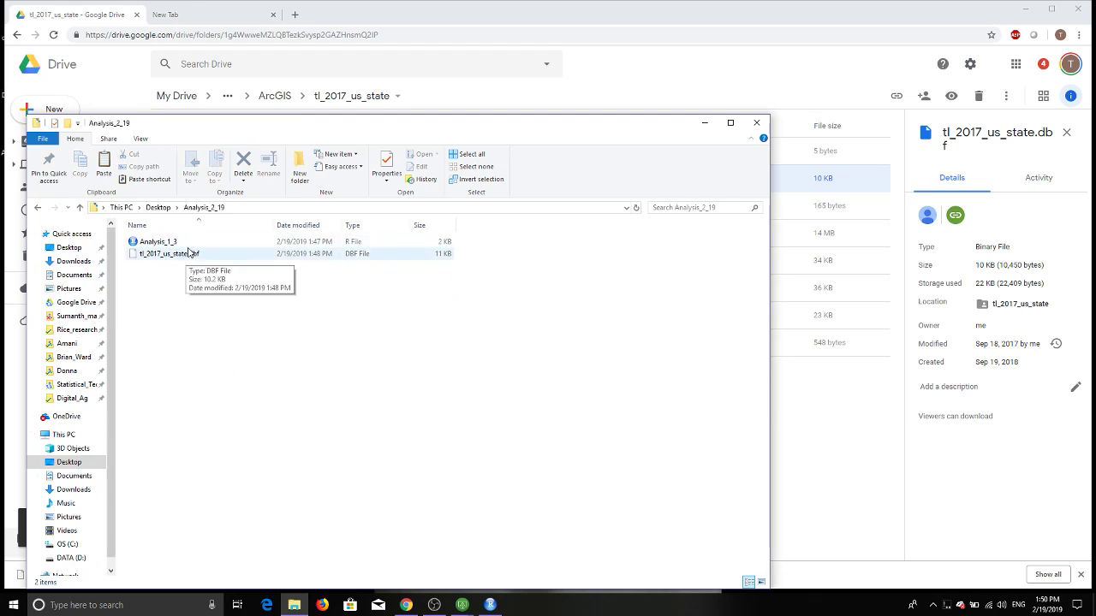
pyautogui.click(491, 605)
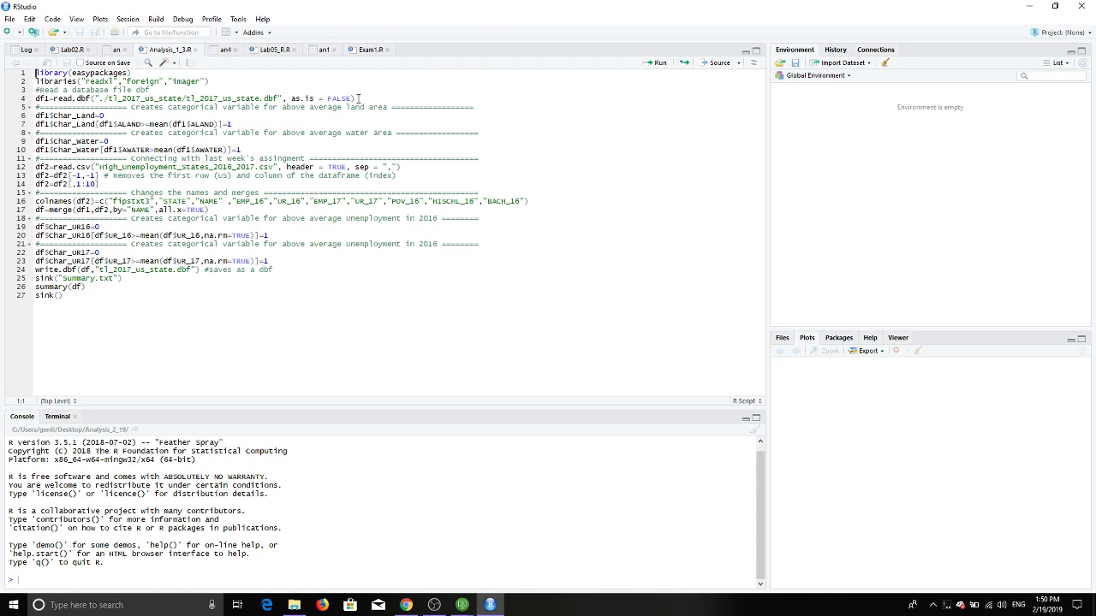
# Step: Set RStudio's working directory to the source file location, the Analysis_2_19 folder
pyautogui.click(126, 20)
pyautogui.moveTo(154, 102)
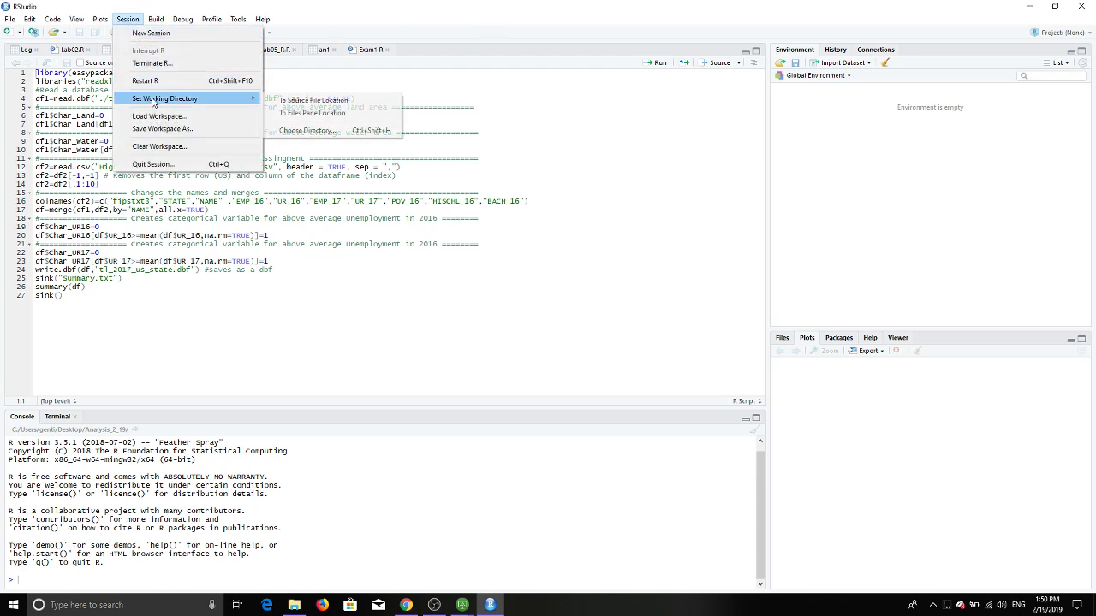
pyautogui.click(368, 100)
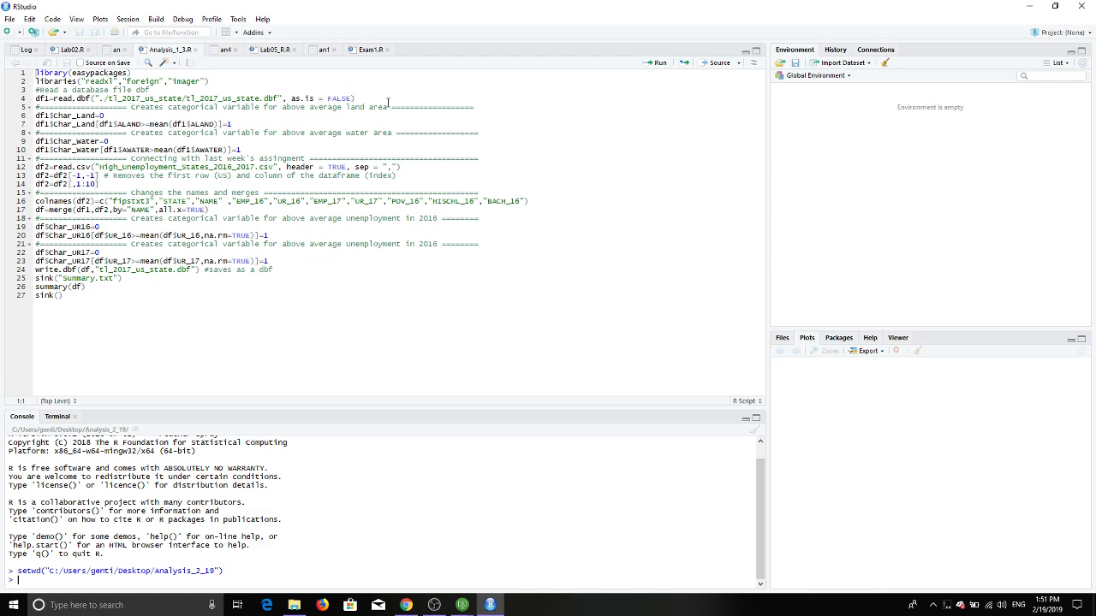
# Step: Run script lines 1-4 to load packages and read the dbf, which fails
pyautogui.moveTo(388, 101); pyautogui.dragTo(3, 69)
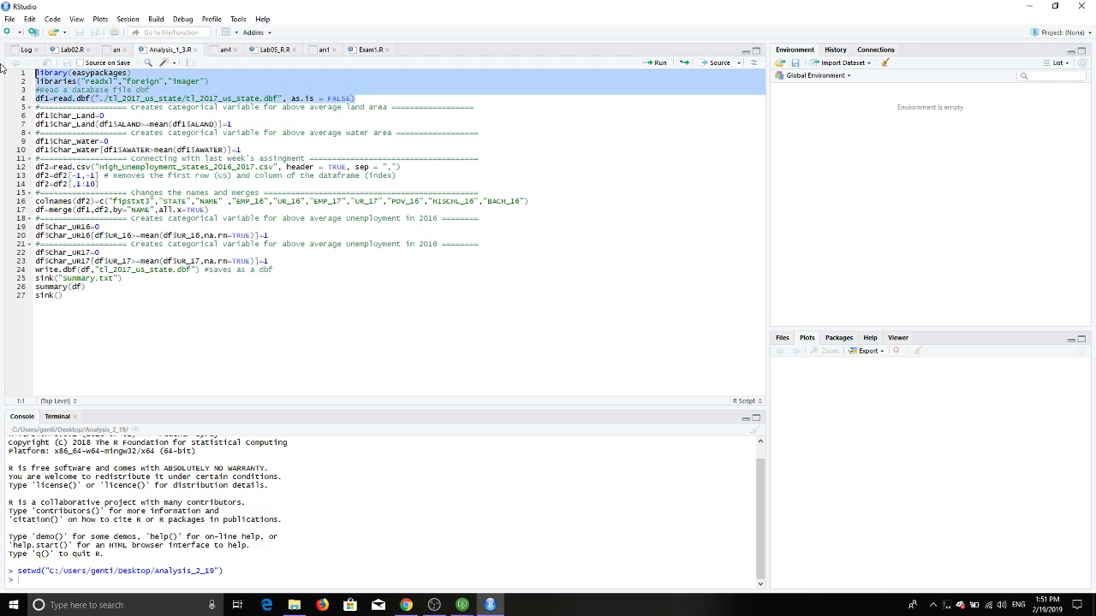
pyautogui.click(656, 63)
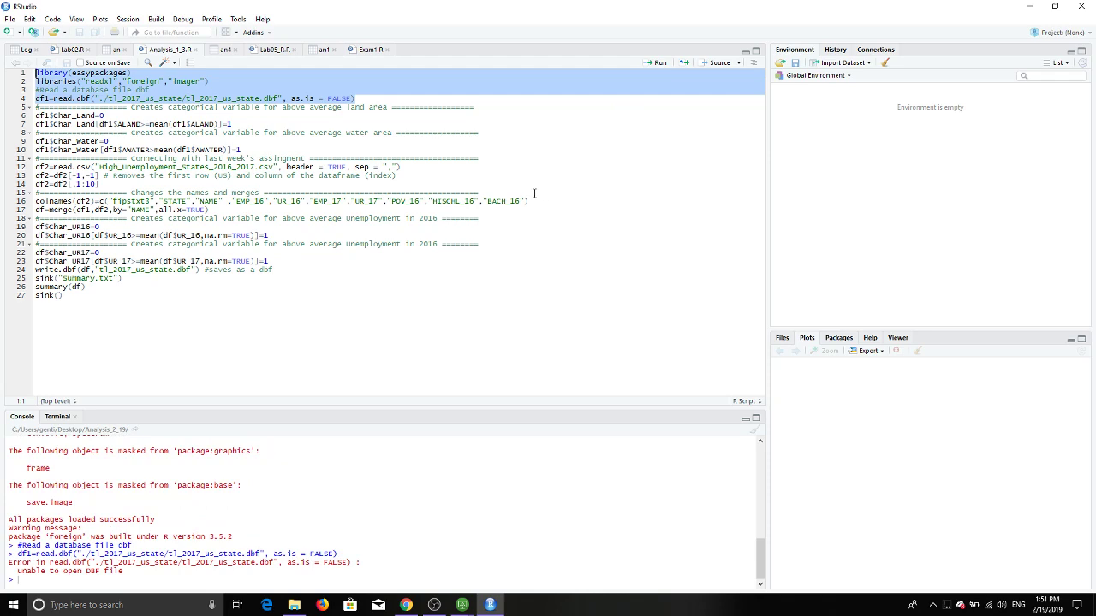
pyautogui.scroll(2, 182, 529)
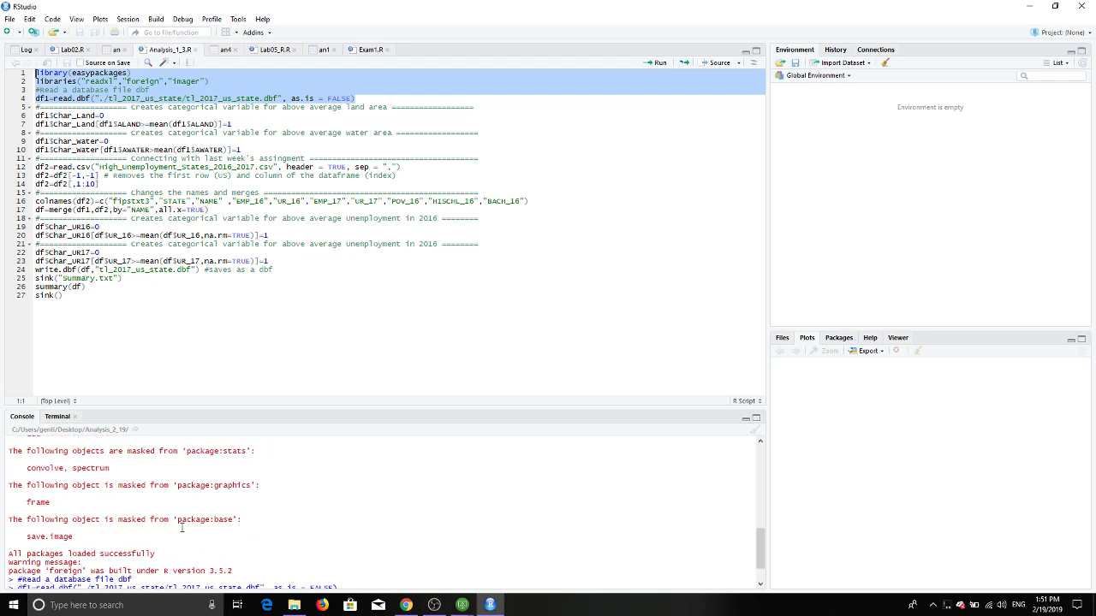
pyautogui.scroll(6, 187, 521)
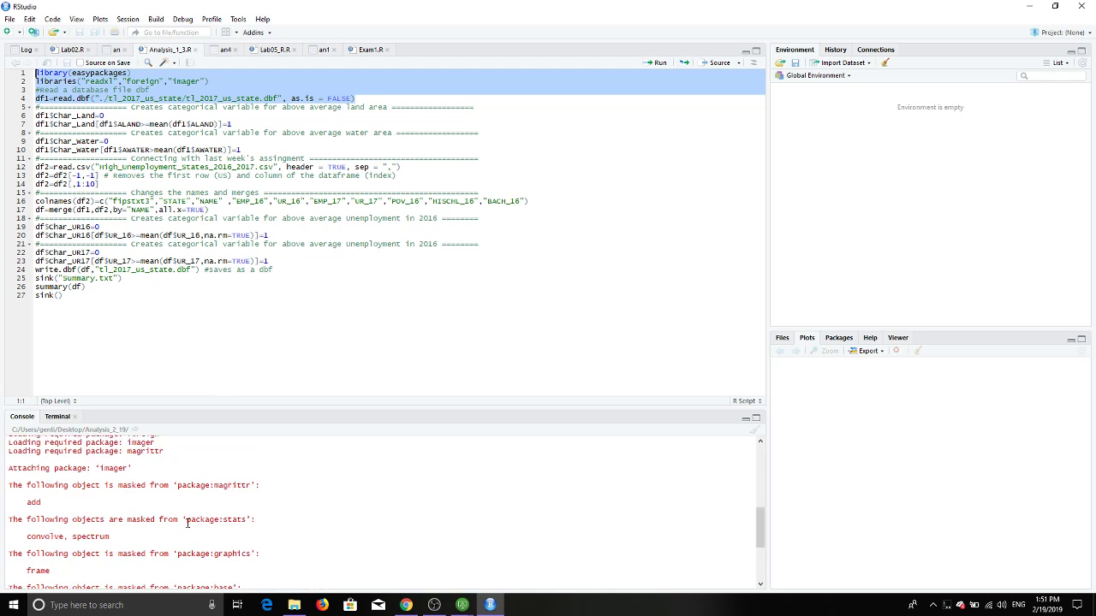
# Step: Trim line 2 to libraries("foreign") and run lines 1-2 to load it
pyautogui.click(235, 159)
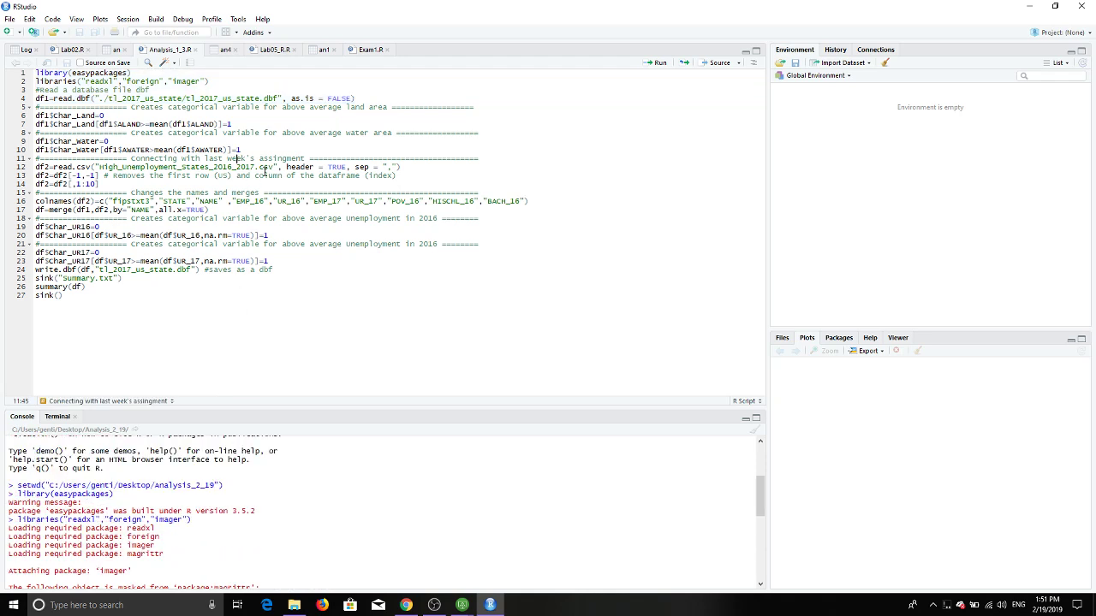
pyautogui.moveTo(208, 81); pyautogui.dragTo(83, 81)
pyautogui.press('BackSpace')
pyautogui.press('BackSpace')
pyautogui.press('Delete')
pyautogui.moveTo(148, 81); pyautogui.dragTo(2, 73)
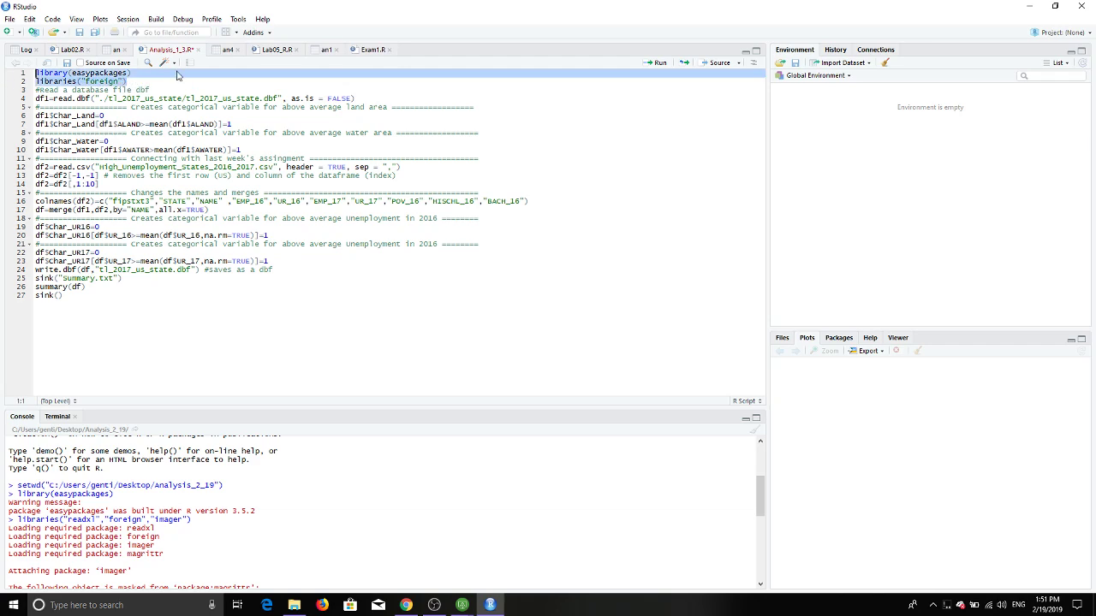
pyautogui.click(658, 63)
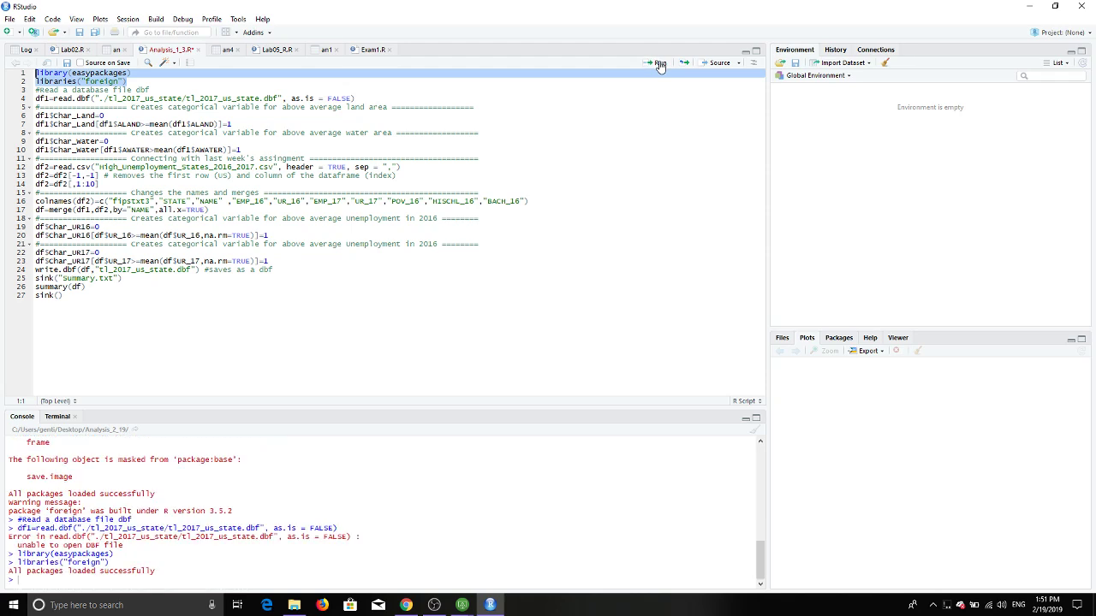
# Step: Shorten line 4's path to "tl_2017_us_state.dbf" and run it, loading df1 with 56 obs. of 14 variables
pyautogui.click(360, 98)
pyautogui.moveTo(360, 98); pyautogui.dragTo(226, 98)
pyautogui.click(134, 98)
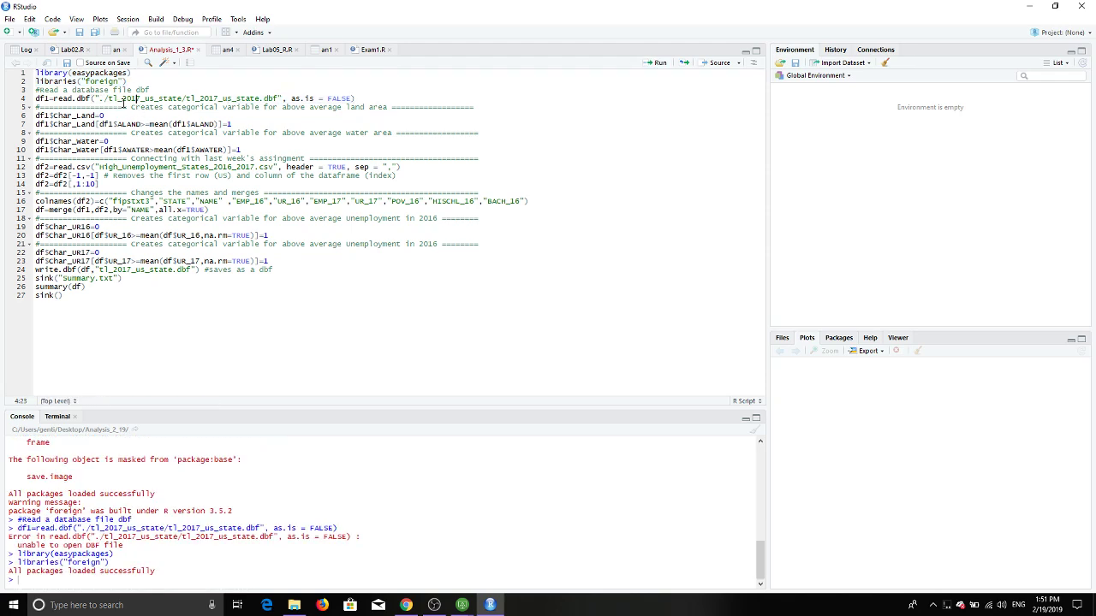
pyautogui.moveTo(183, 99); pyautogui.dragTo(100, 98)
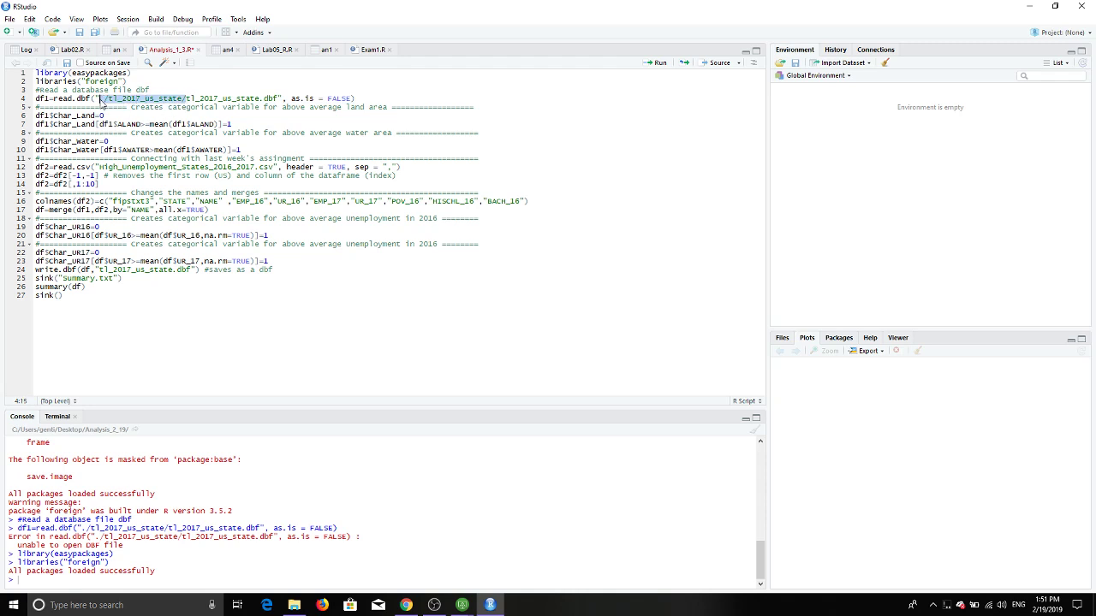
pyautogui.press('BackSpace')
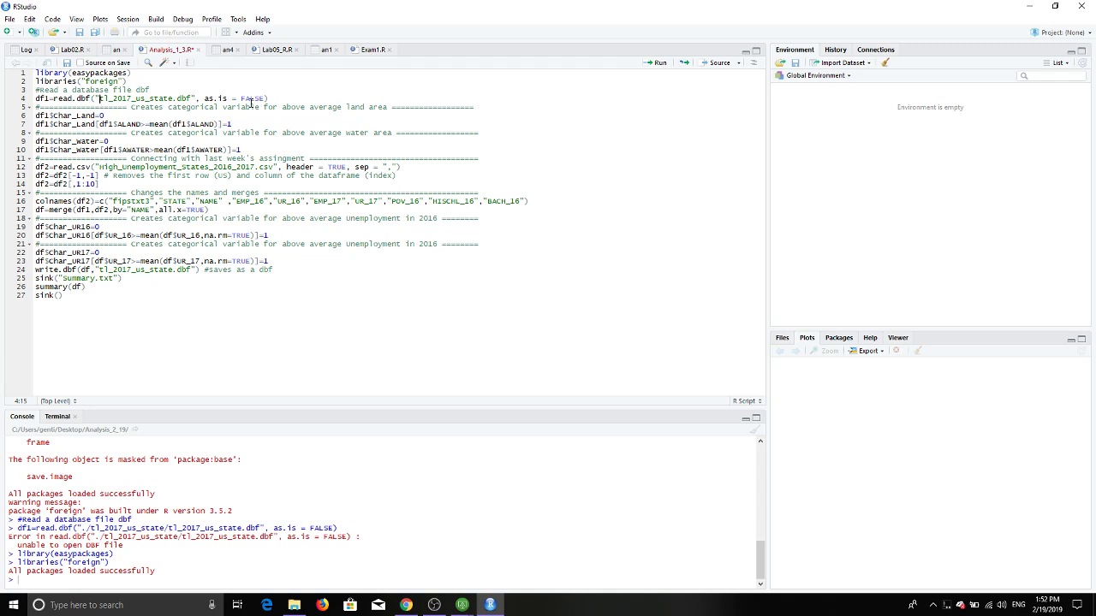
pyautogui.moveTo(290, 101); pyautogui.dragTo(7, 101)
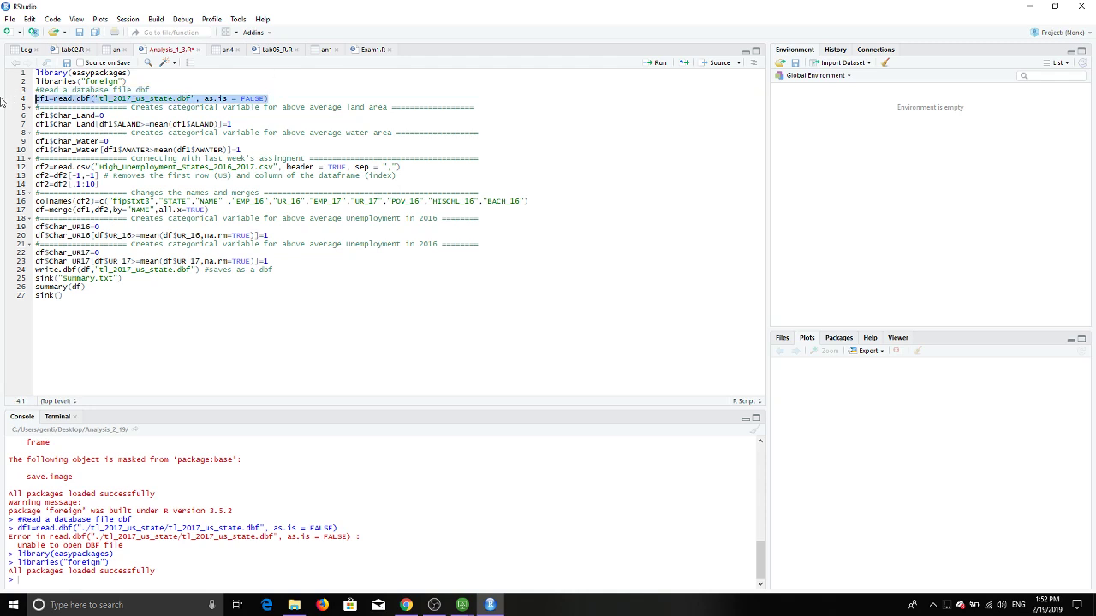
pyautogui.click(656, 63)
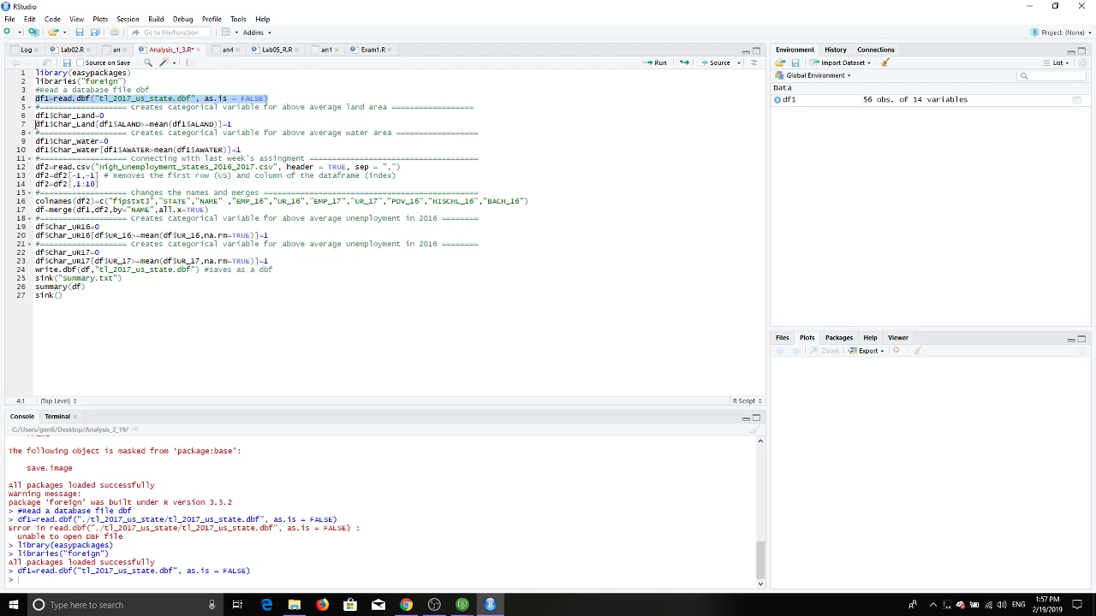
# Step: Run line 6 to add a Char_Land column, then line 7 to set it to 1 for above-average ALAND
pyautogui.moveTo(35, 115); pyautogui.dragTo(107, 116)
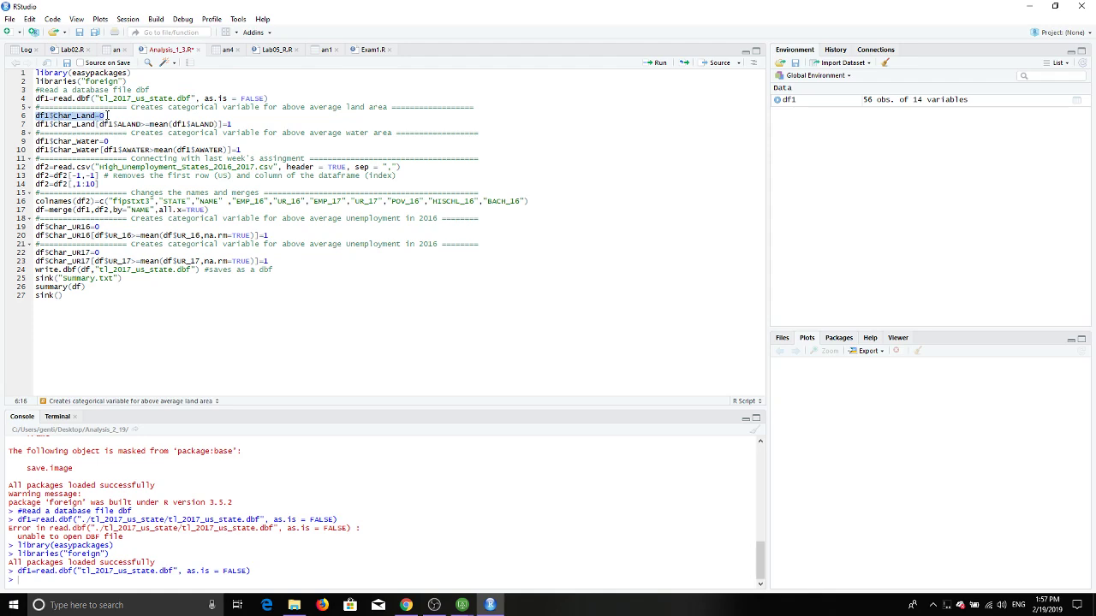
pyautogui.click(656, 63)
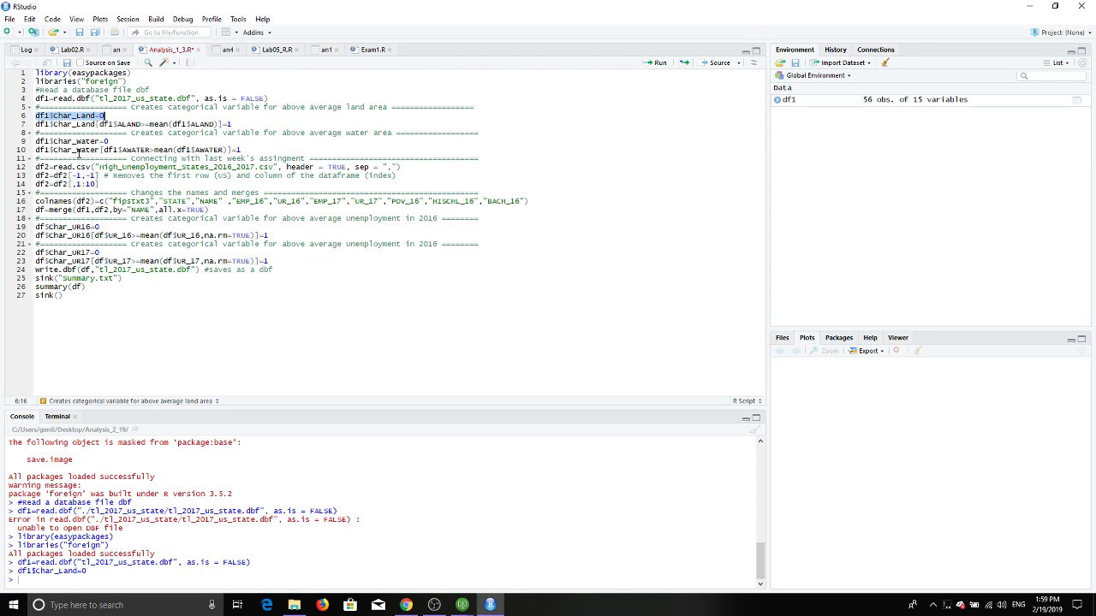
pyautogui.click(78, 126)
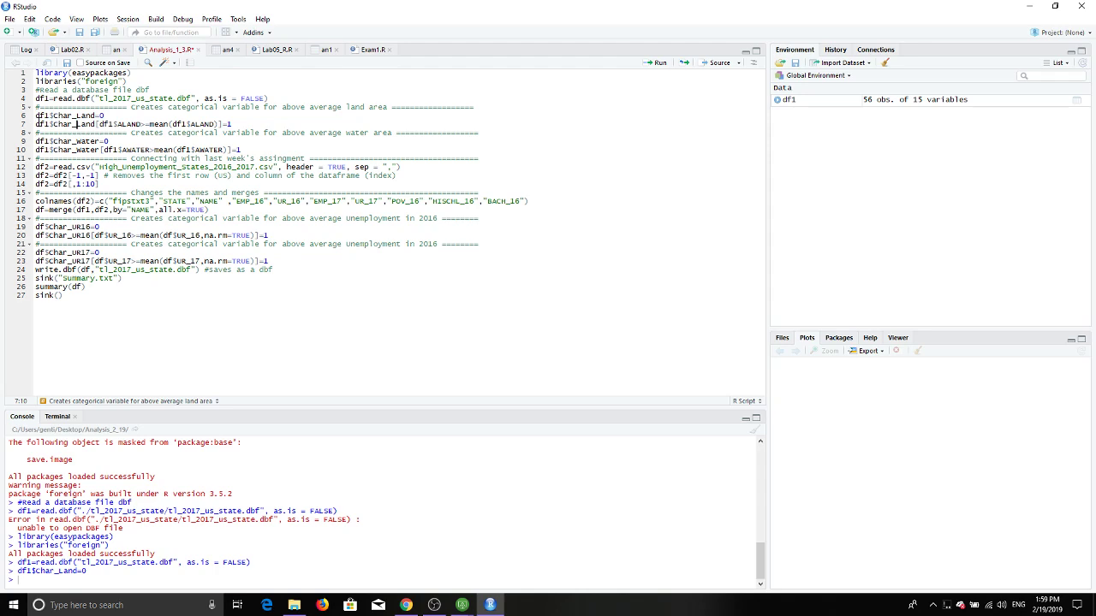
pyautogui.moveTo(35, 124); pyautogui.dragTo(230, 125)
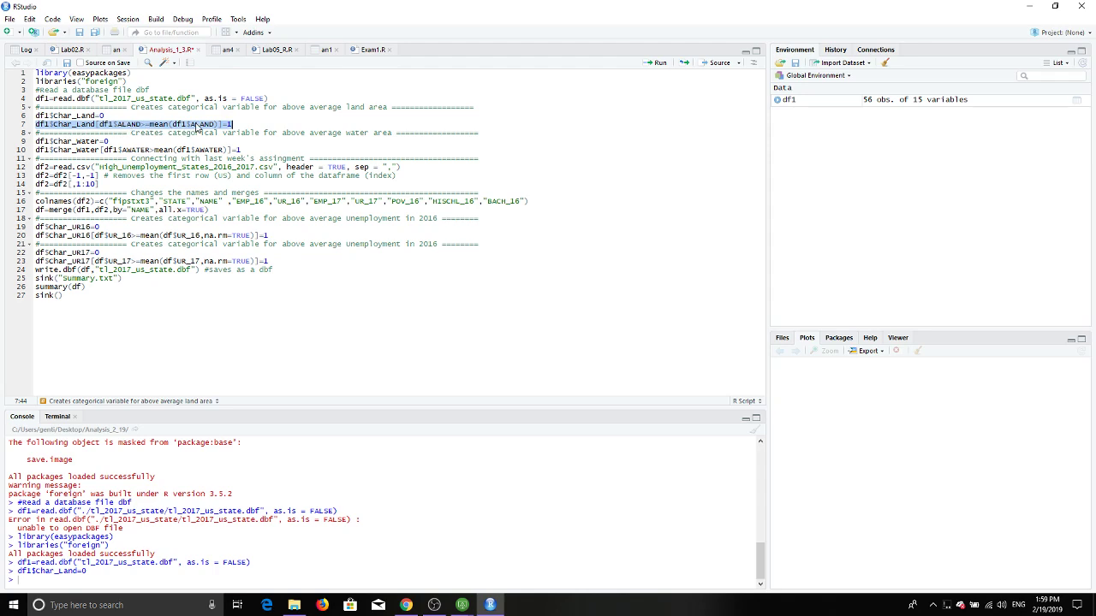
pyautogui.click(659, 64)
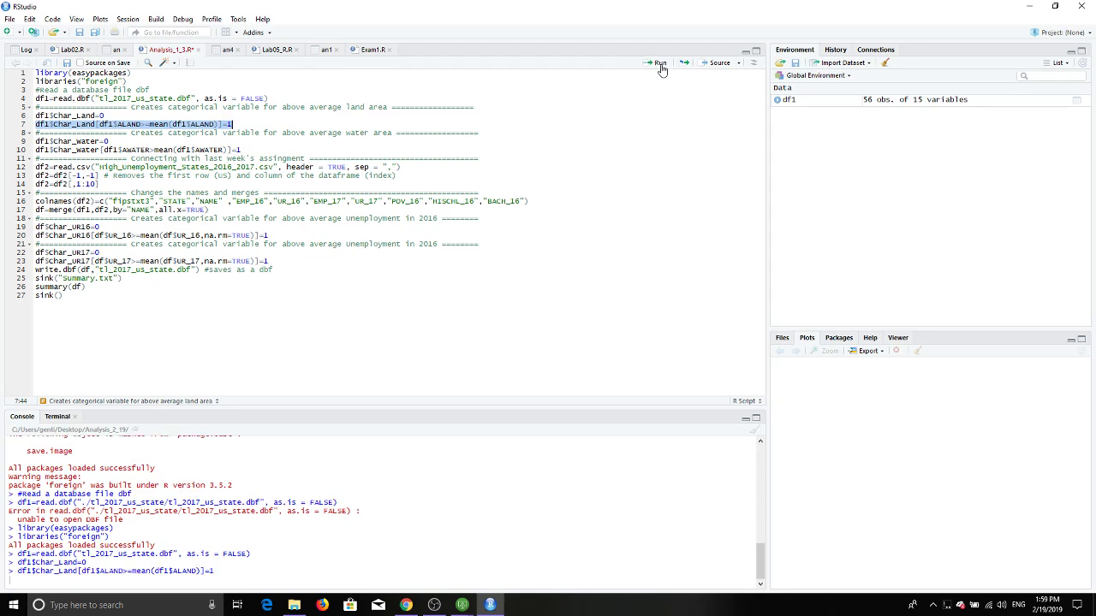
# Step: Open df1 in the data viewer and scroll the rows to check Char_Land's 0s and 1s
pyautogui.click(791, 99)
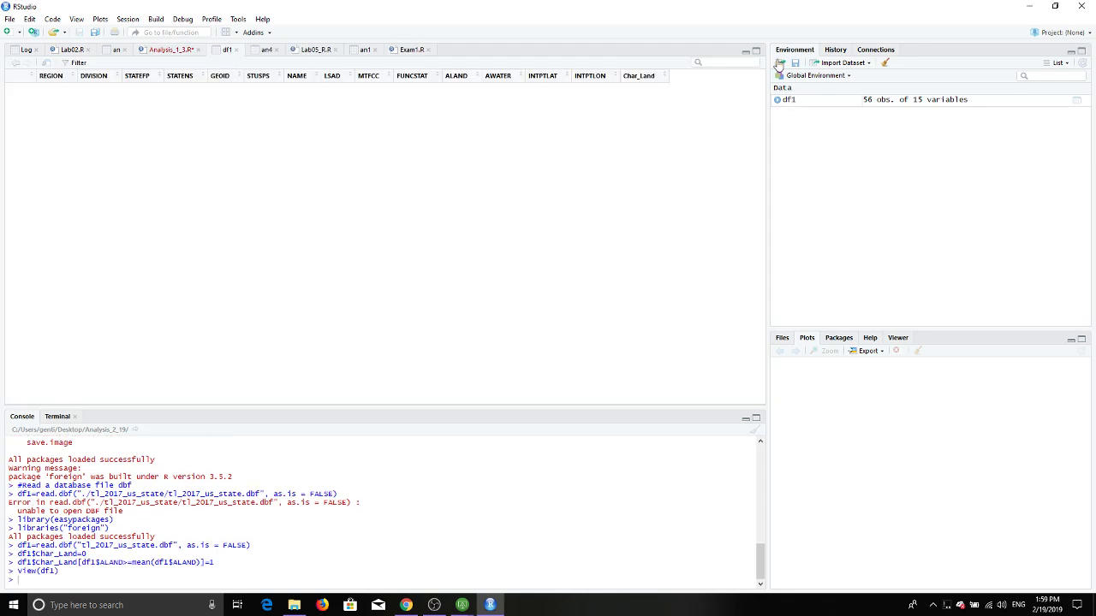
pyautogui.moveTo(695, 387); pyautogui.dragTo(751, 394)
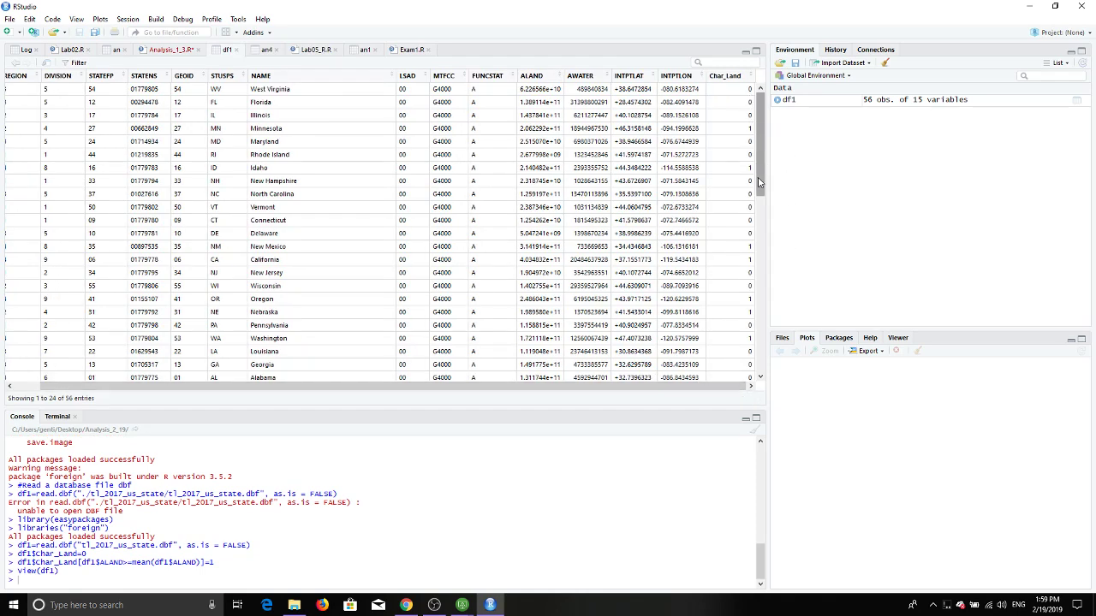
pyautogui.scroll(-10, 729, 267)
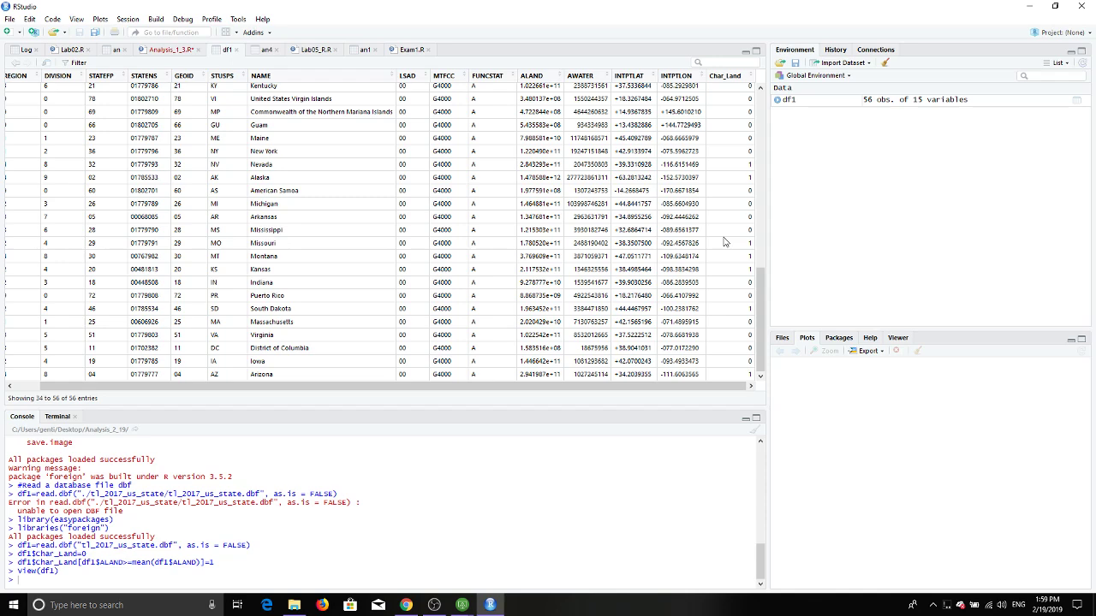
pyautogui.scroll(10, 726, 137)
pyautogui.scroll(1, 726, 117)
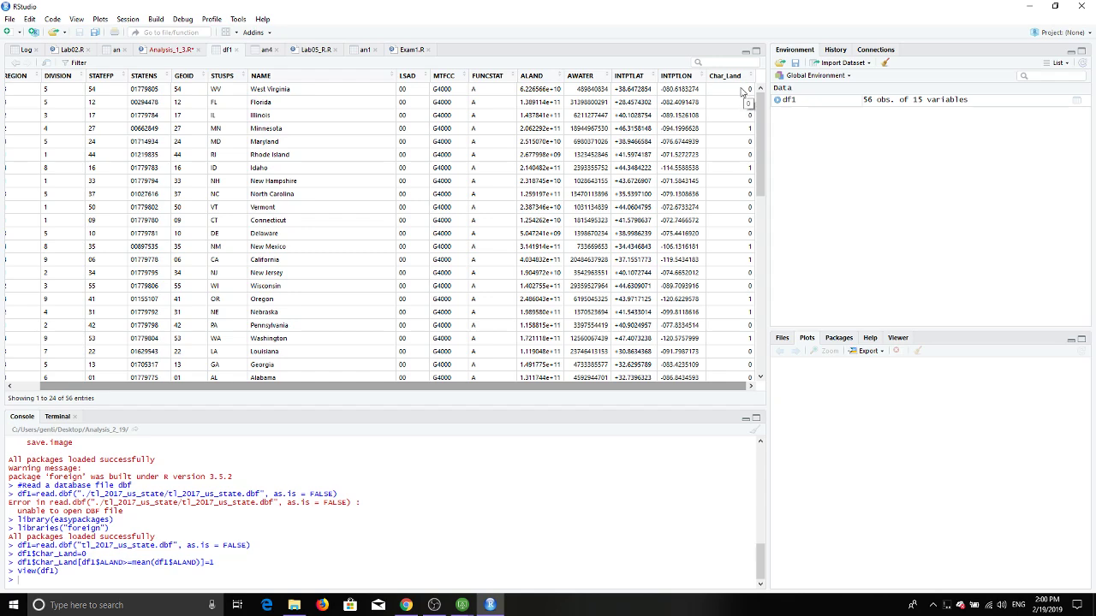
pyautogui.click(171, 50)
# Step: Run script lines 9–10 to create Char_Water, flagging above-average water area with 1
pyautogui.click(193, 167)
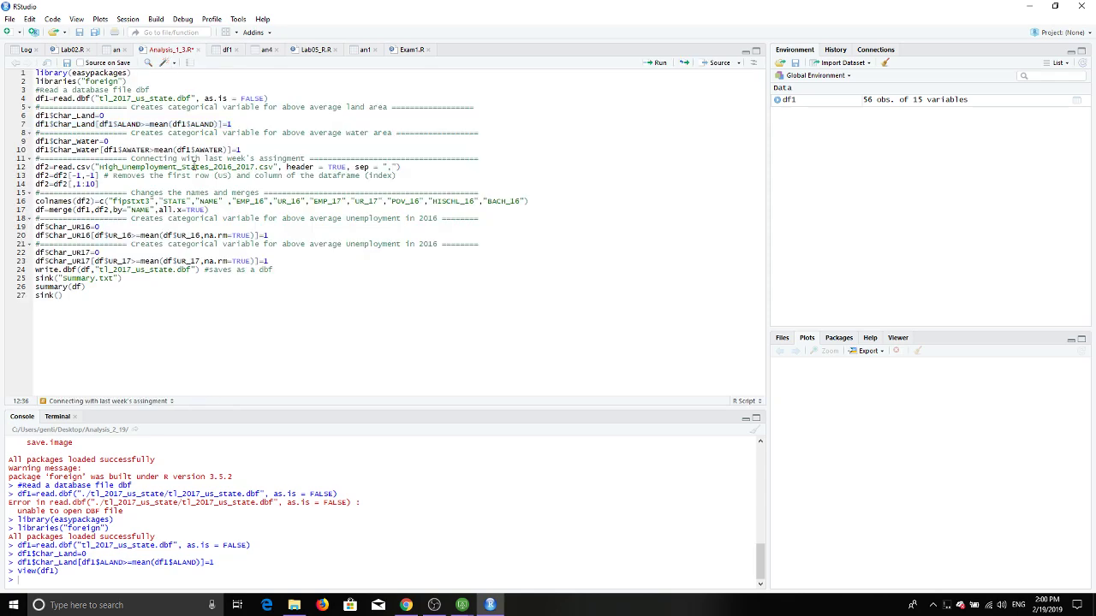
pyautogui.click(267, 149)
pyautogui.moveTo(267, 149); pyautogui.dragTo(35, 133)
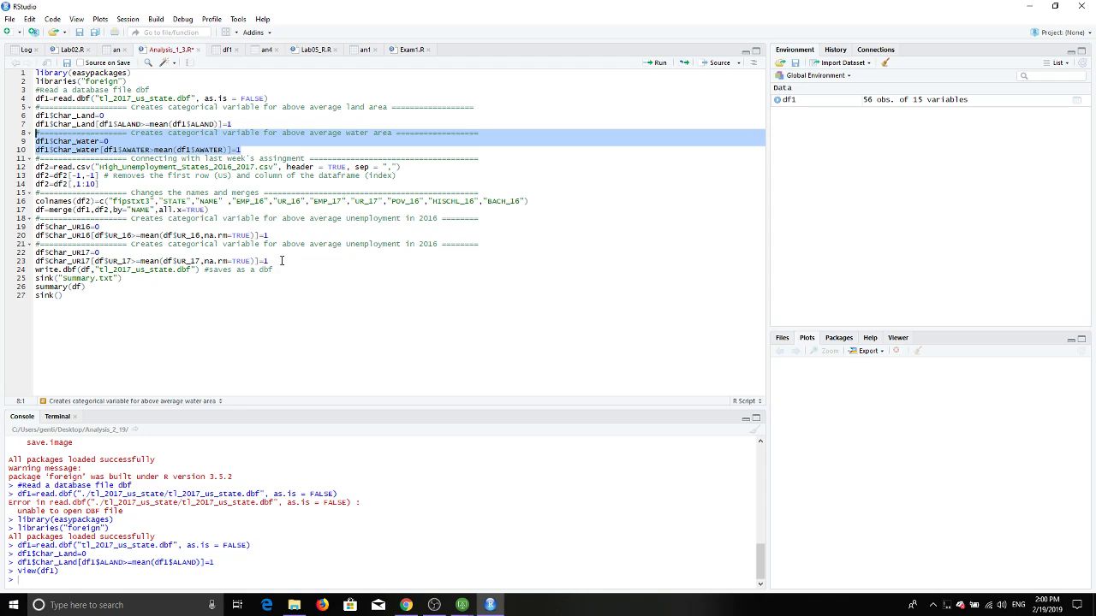
pyautogui.click(503, 306)
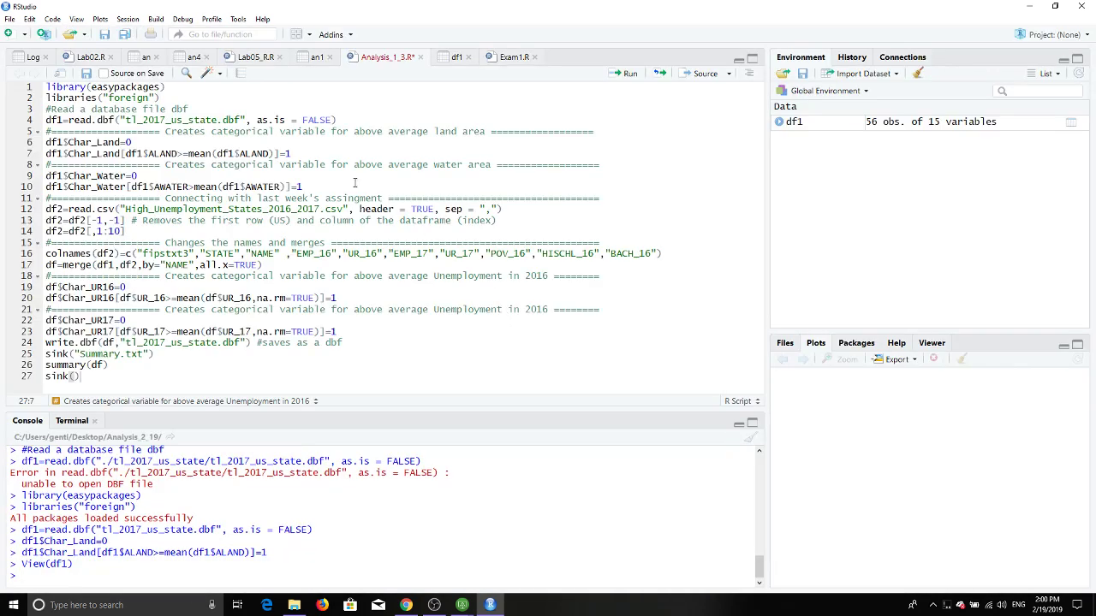
pyautogui.click(137, 176)
pyautogui.moveTo(47, 175); pyautogui.dragTo(317, 186)
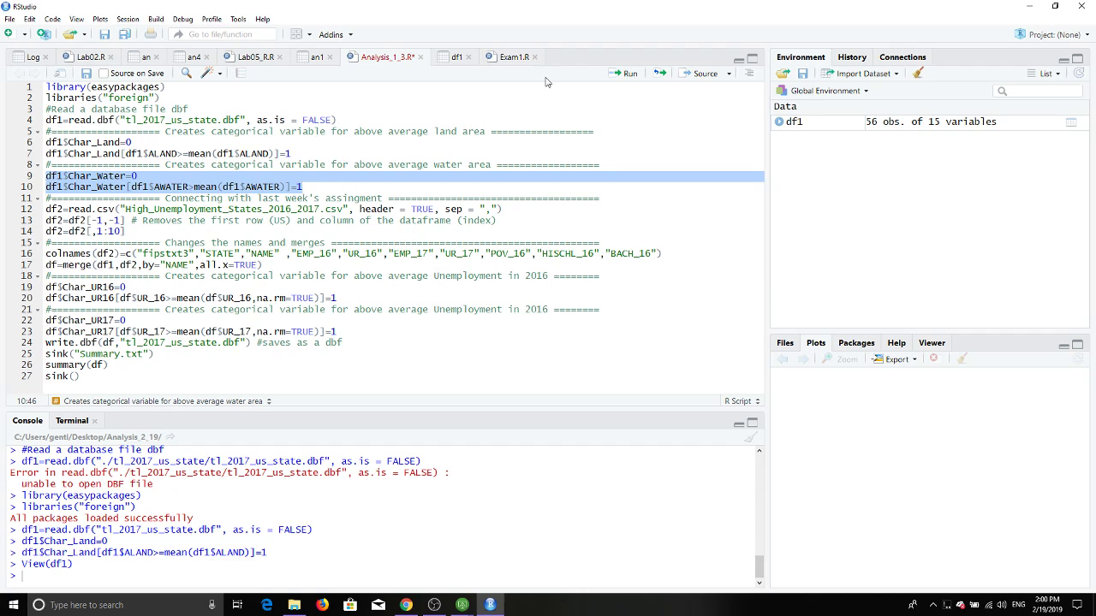
pyautogui.click(627, 74)
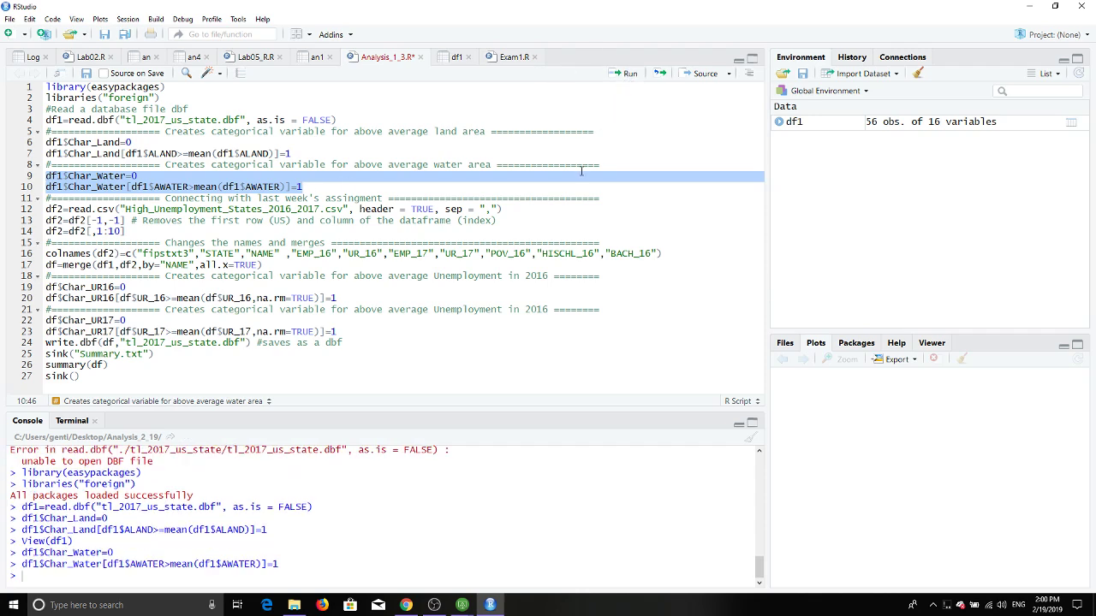
pyautogui.click(957, 125)
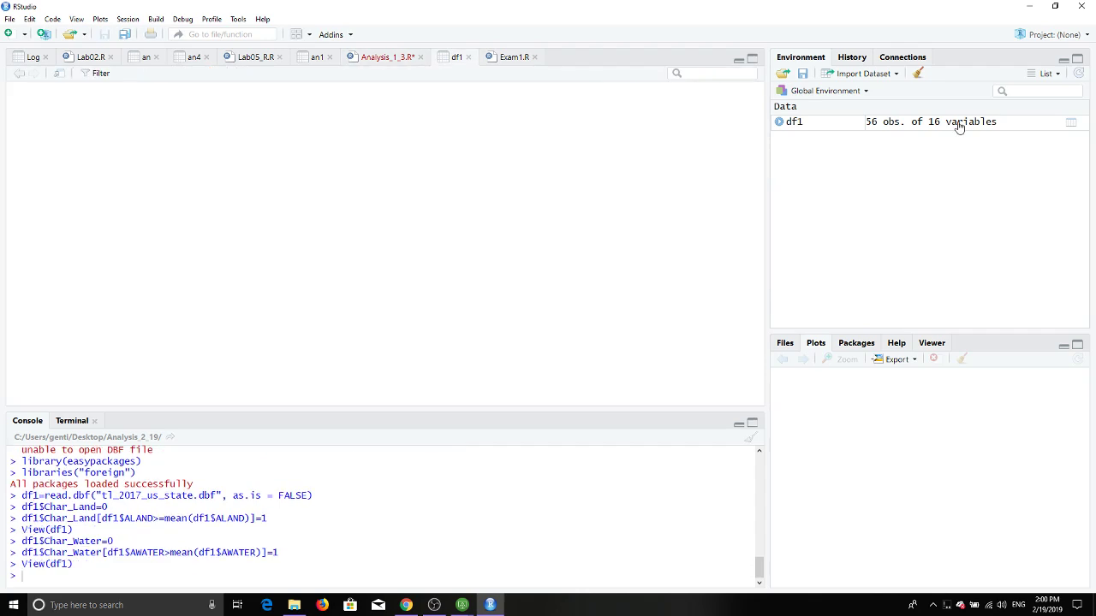
pyautogui.moveTo(509, 385); pyautogui.dragTo(745, 384)
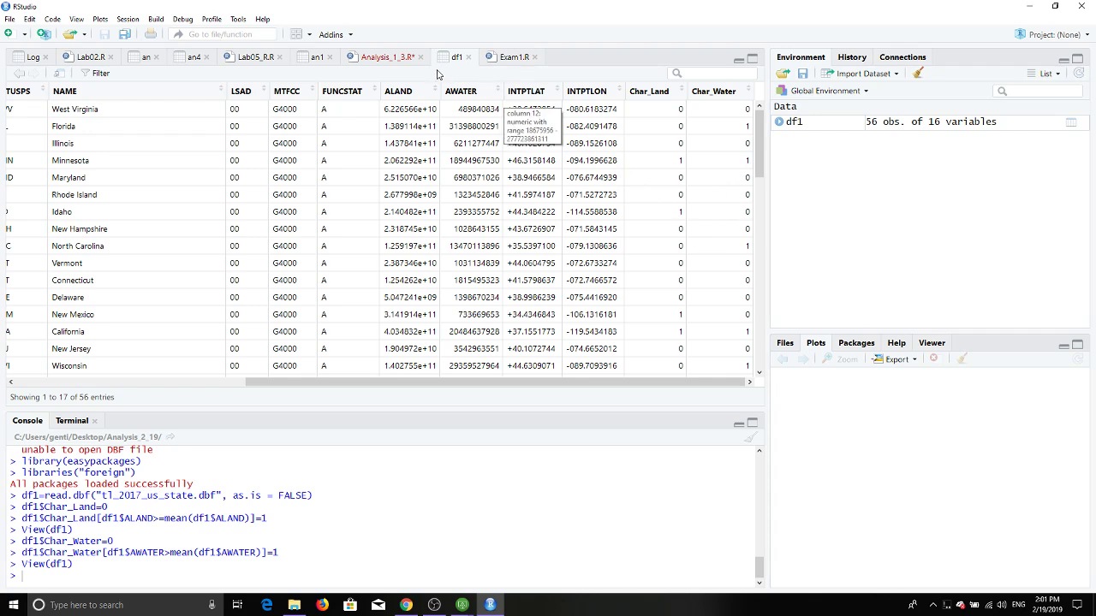
pyautogui.click(378, 59)
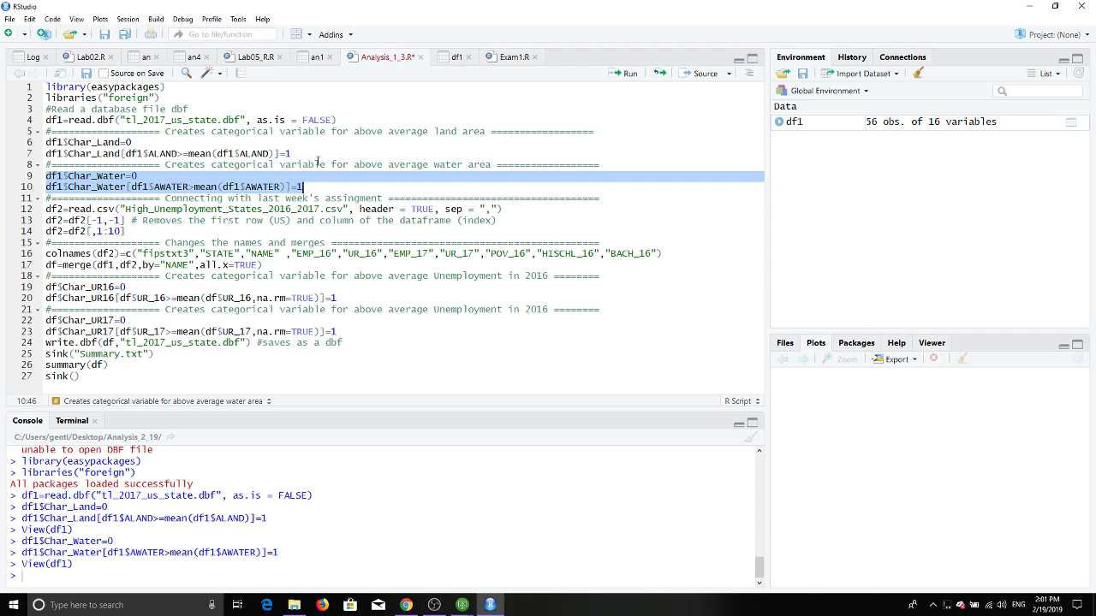
# Step: Write write.dbf(df1,"tl_2017_us_state1.dbf") on a new line 11, reusing line 4's file name
pyautogui.click(327, 187)
pyautogui.press('Return')
pyautogui.press('Return')
pyautogui.press('Return')
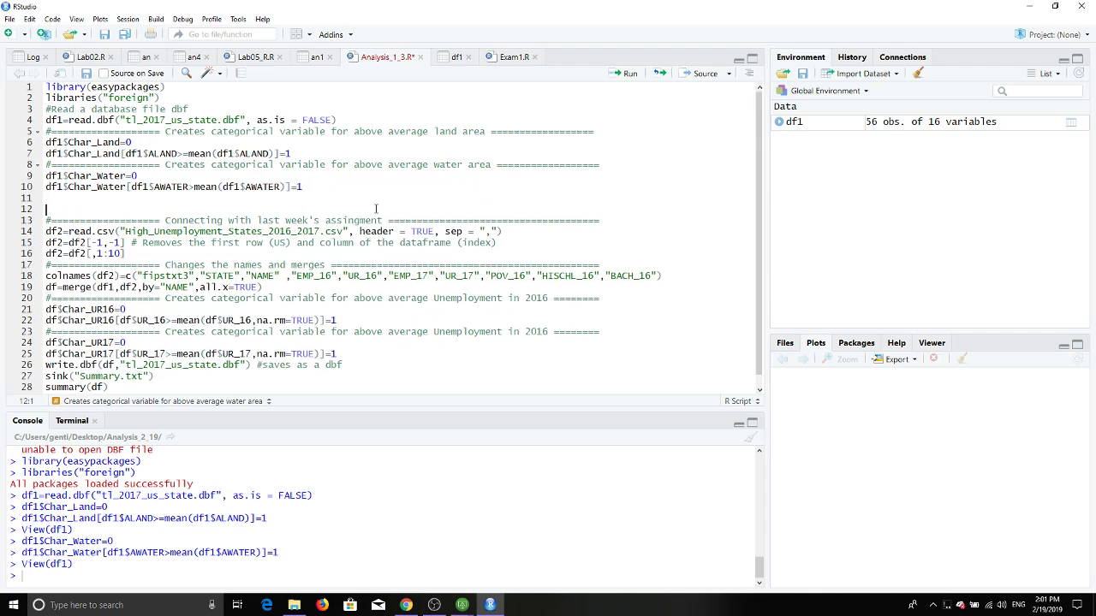
pyautogui.press('Up')
pyautogui.press('Up')
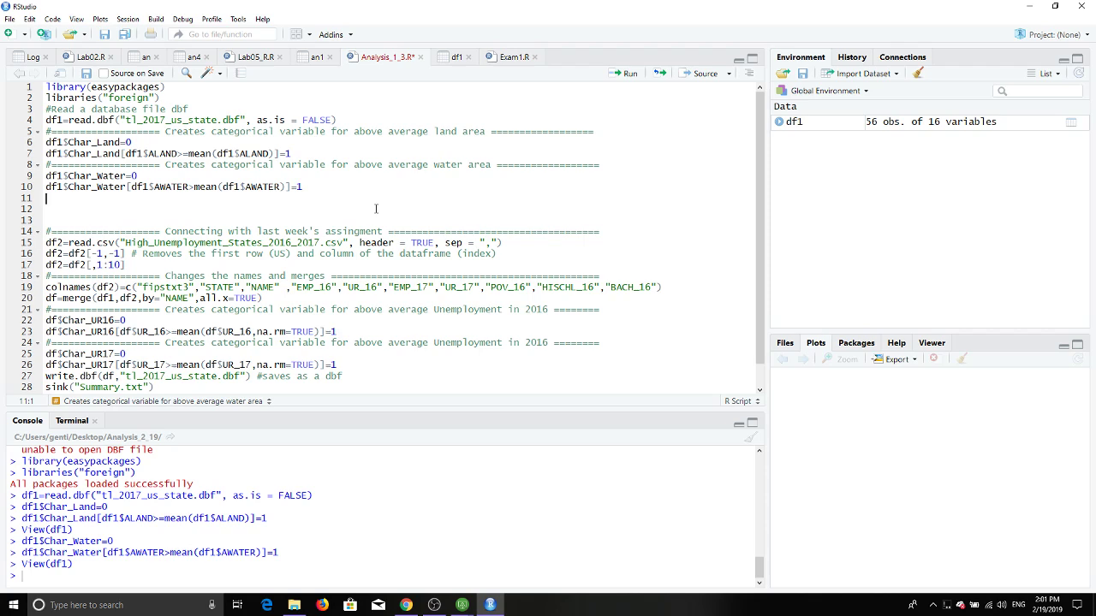
pyautogui.write('write')
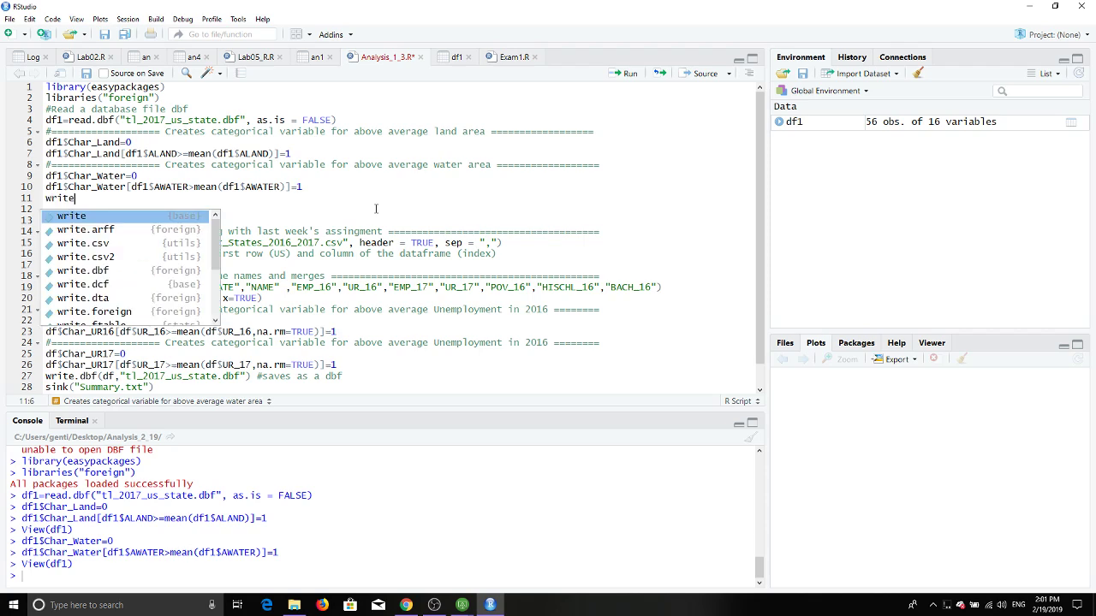
pyautogui.write('.')
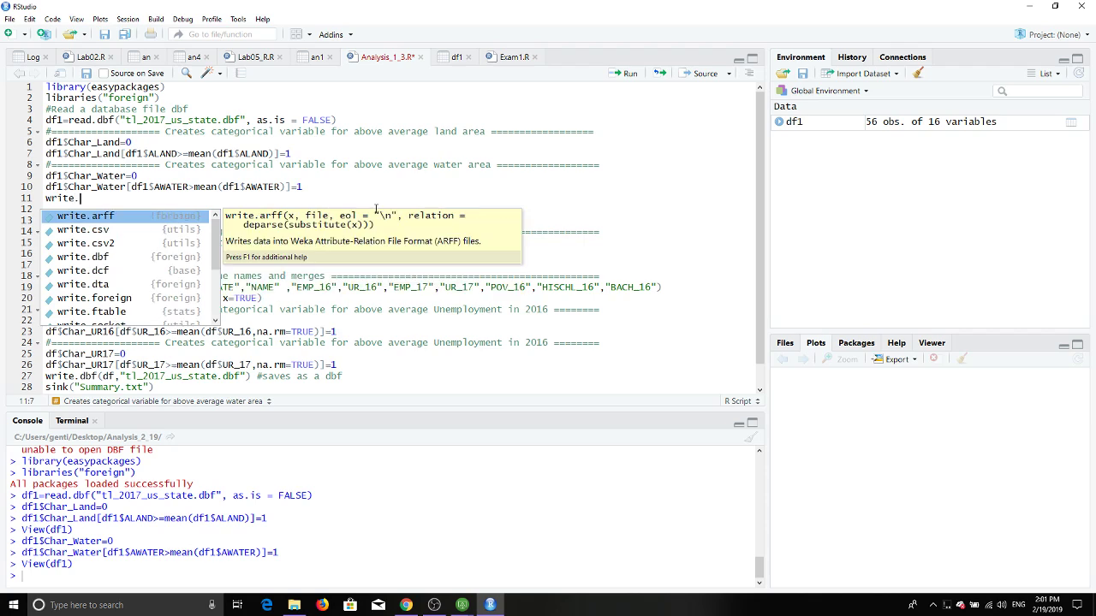
pyautogui.write('dbf(df1')
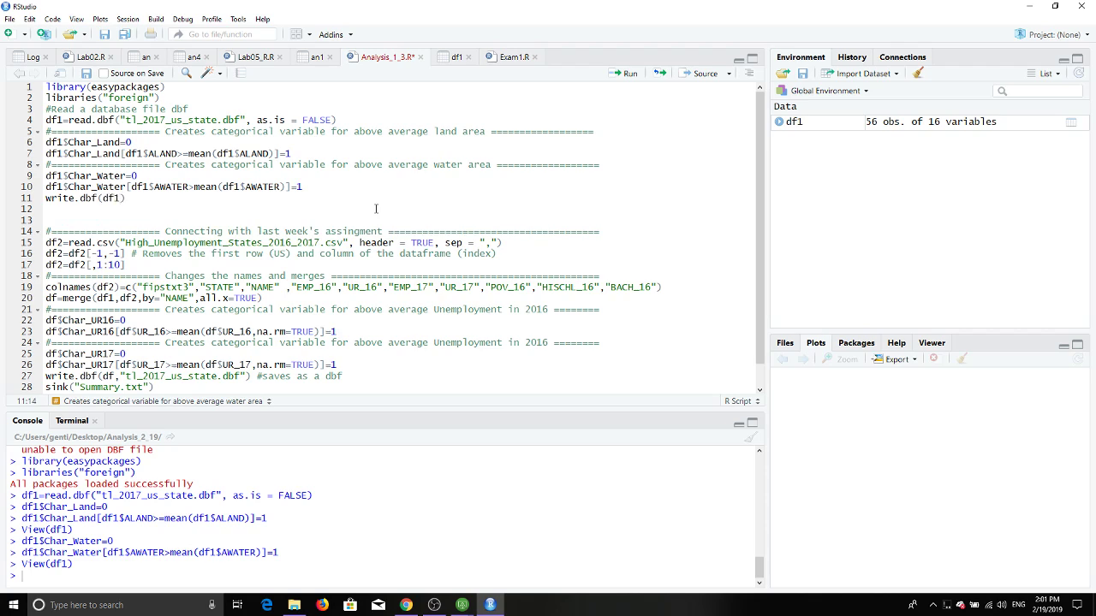
pyautogui.write(',')
pyautogui.click(123, 119)
pyautogui.moveTo(123, 119); pyautogui.dragTo(248, 120)
pyautogui.hotkey('ctrl', 'c')
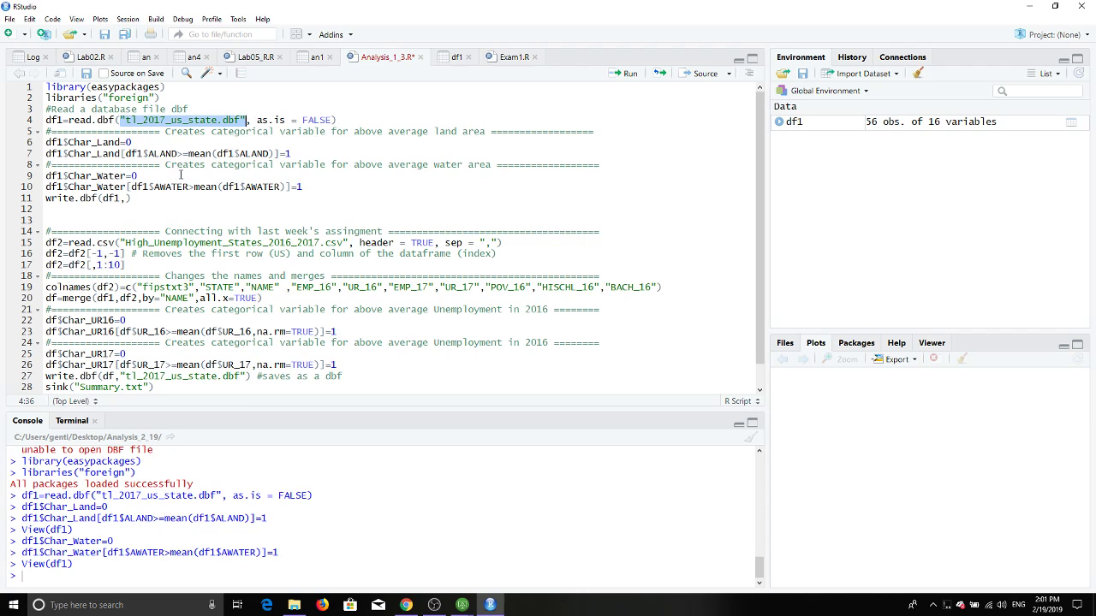
pyautogui.click(125, 200)
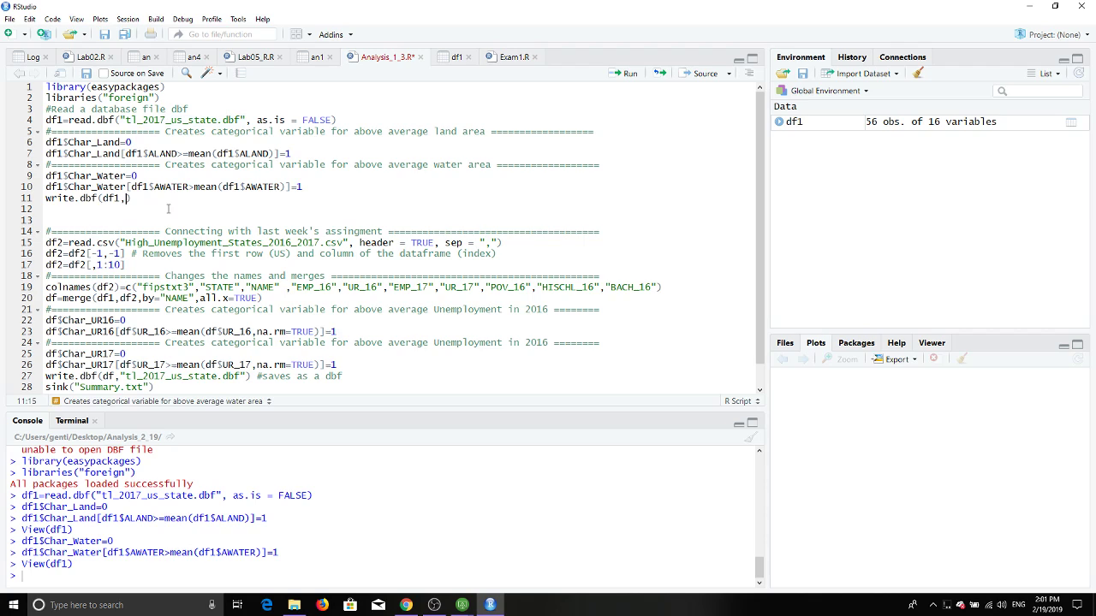
pyautogui.hotkey('ctrl', 'v')
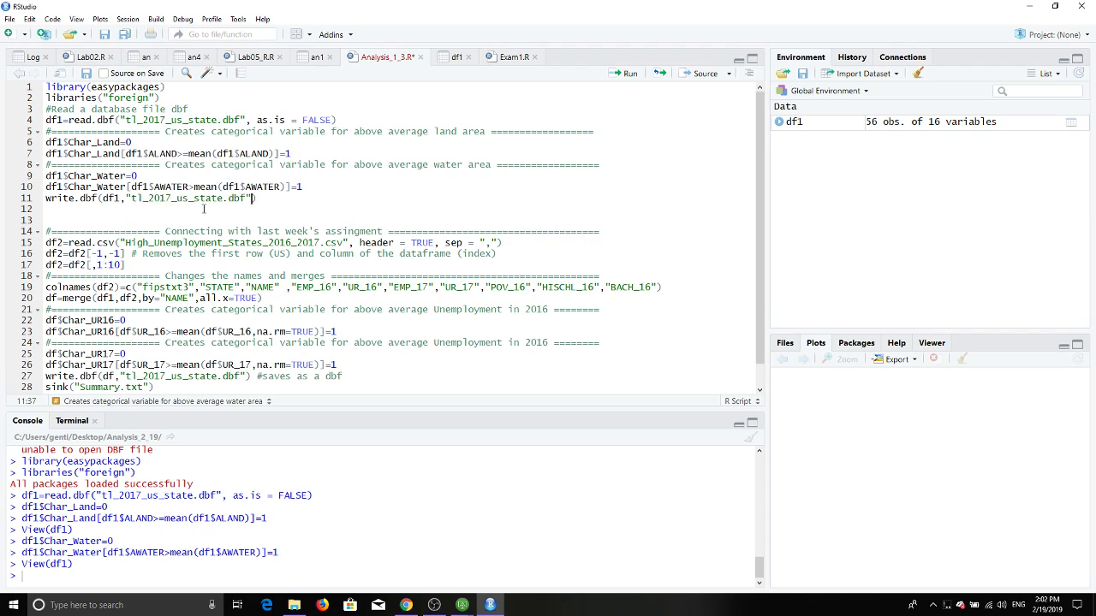
pyautogui.click(221, 199)
pyautogui.write('1')
# Step: Run the write.dbf line to save tl_2017_us_state1.dbf and open the working folder in File Explorer
pyautogui.click(266, 197)
pyautogui.hotkey('shift', 'Home')
pyautogui.click(627, 77)
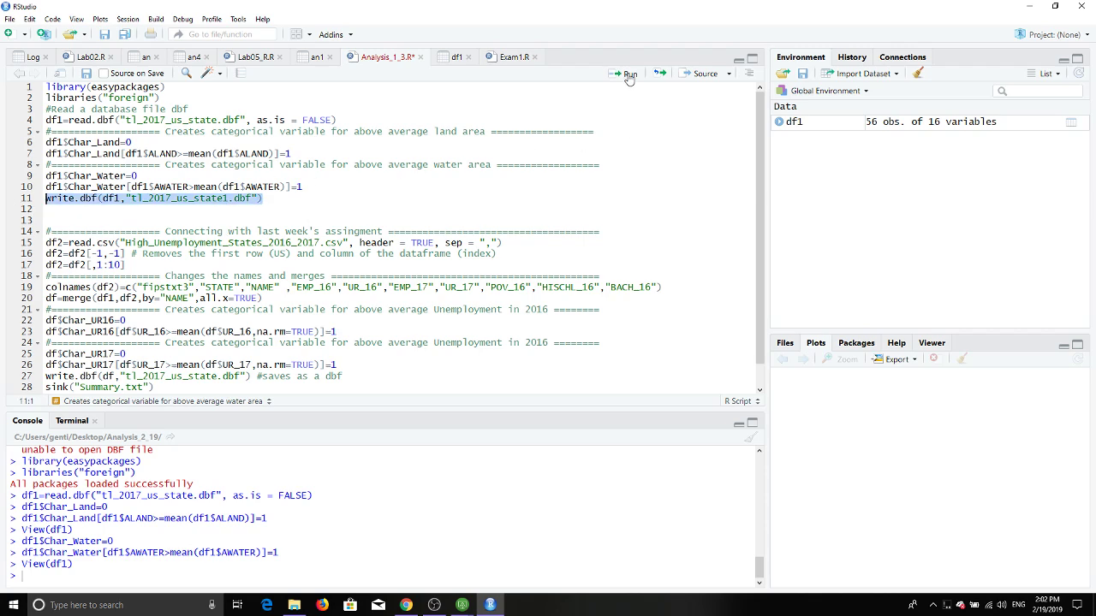
pyautogui.click(293, 605)
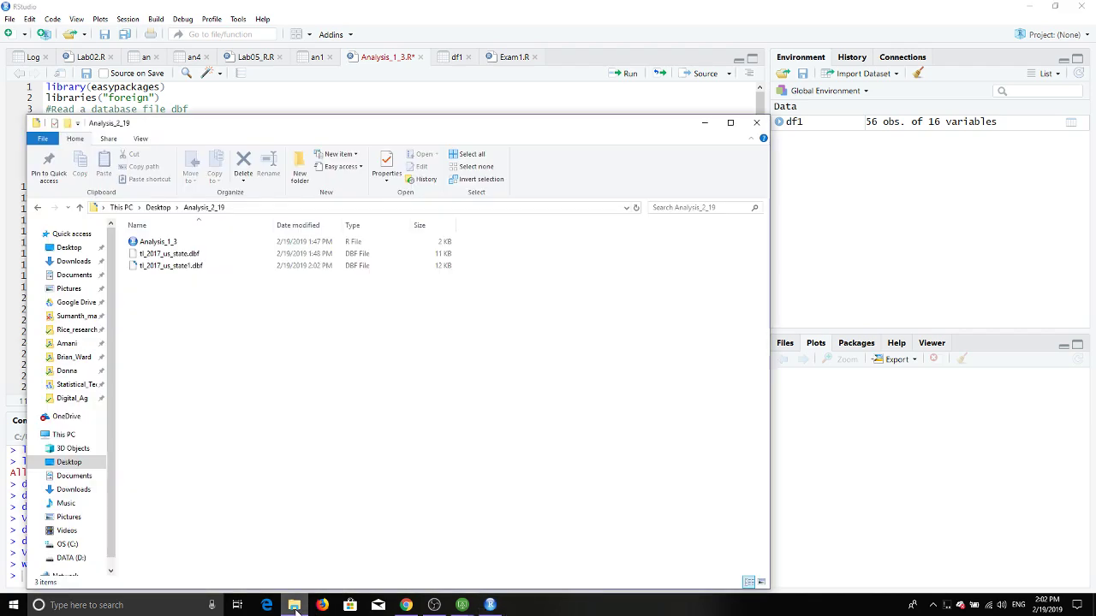
# Step: Copy tl_2017_us_state1.dbf and paste it into the Google Drive folder on drive D
pyautogui.rightClick(176, 272)
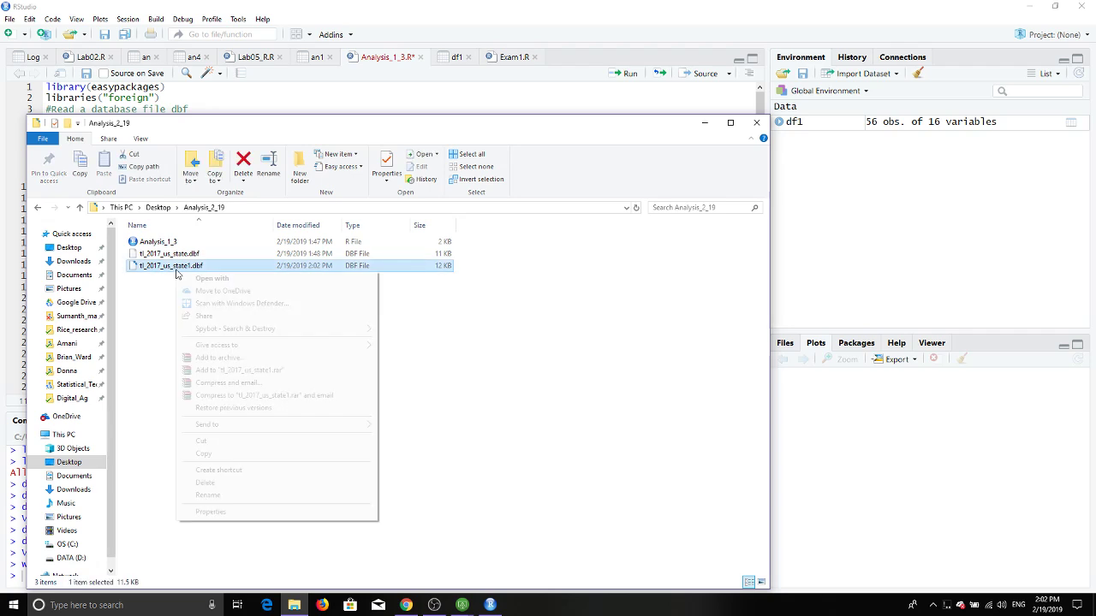
pyautogui.click(205, 454)
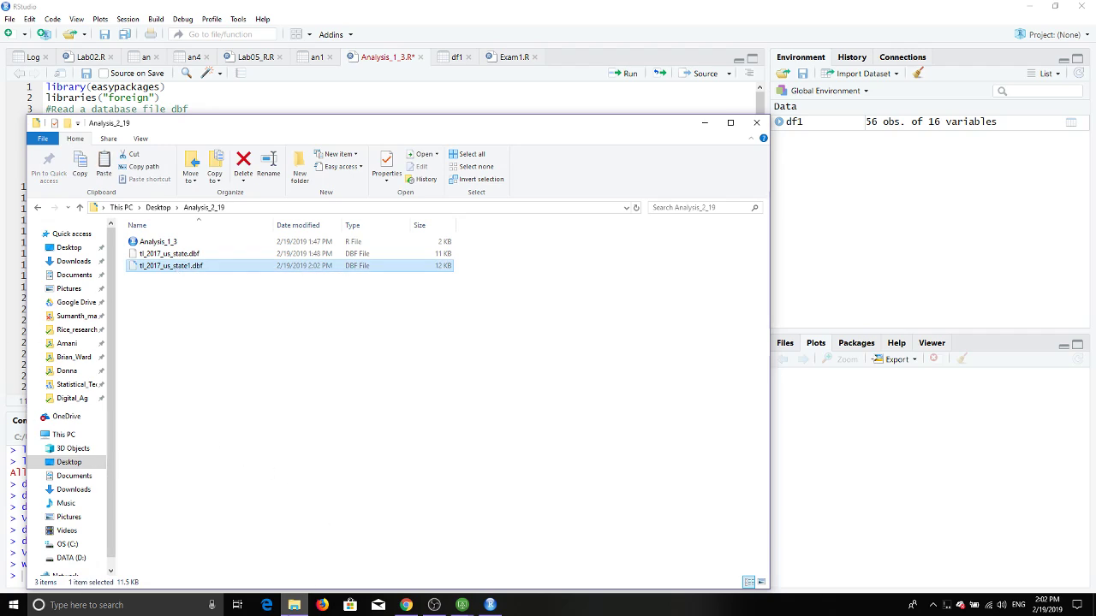
pyautogui.moveTo(294, 605)
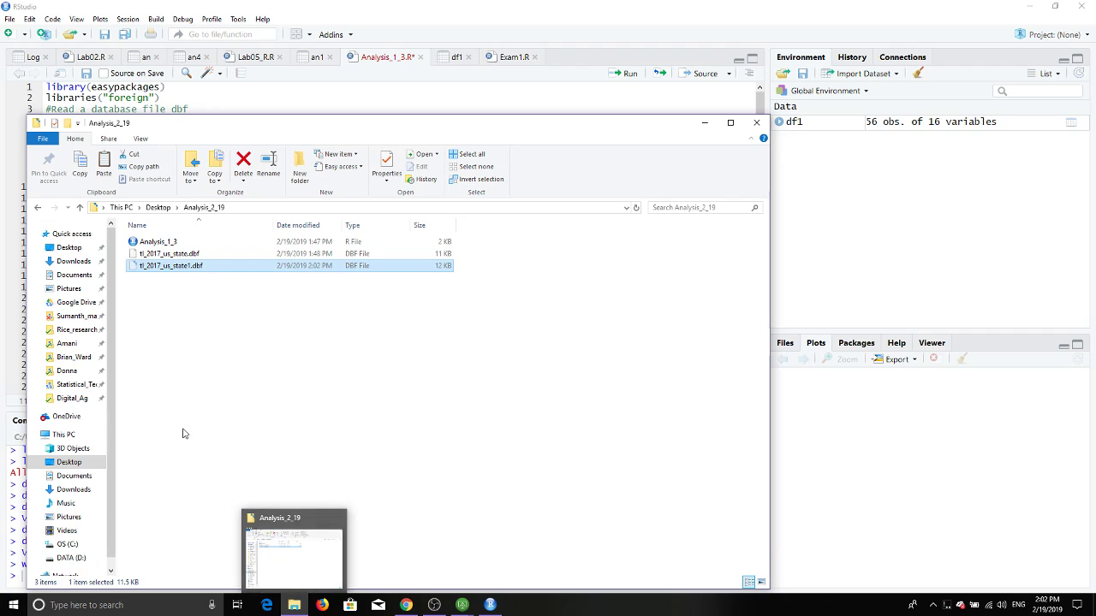
pyautogui.click(77, 302)
pyautogui.rightClick(345, 421)
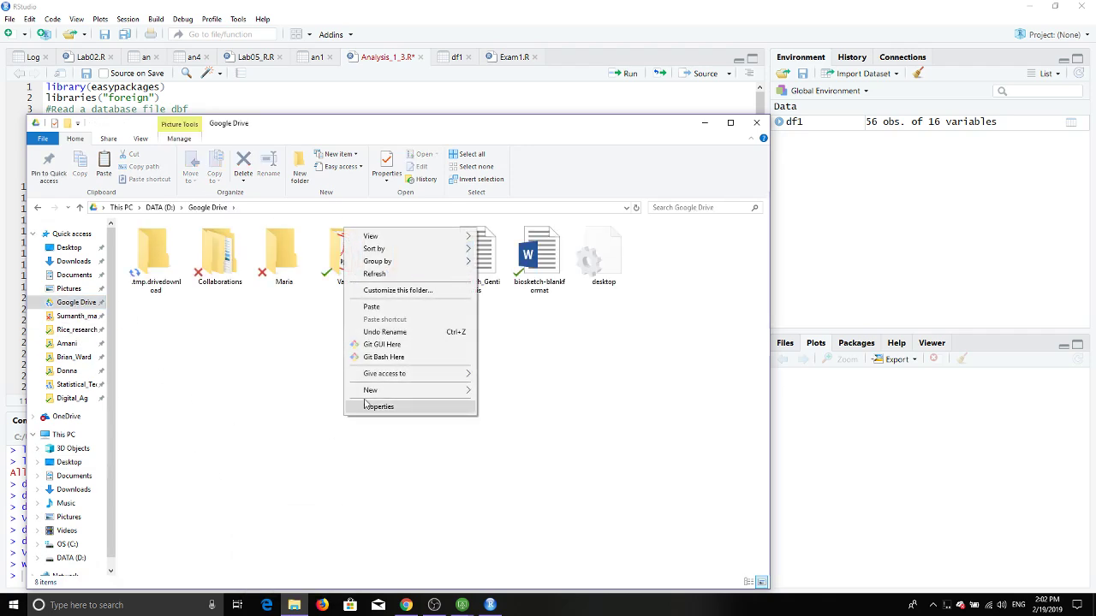
pyautogui.click(367, 312)
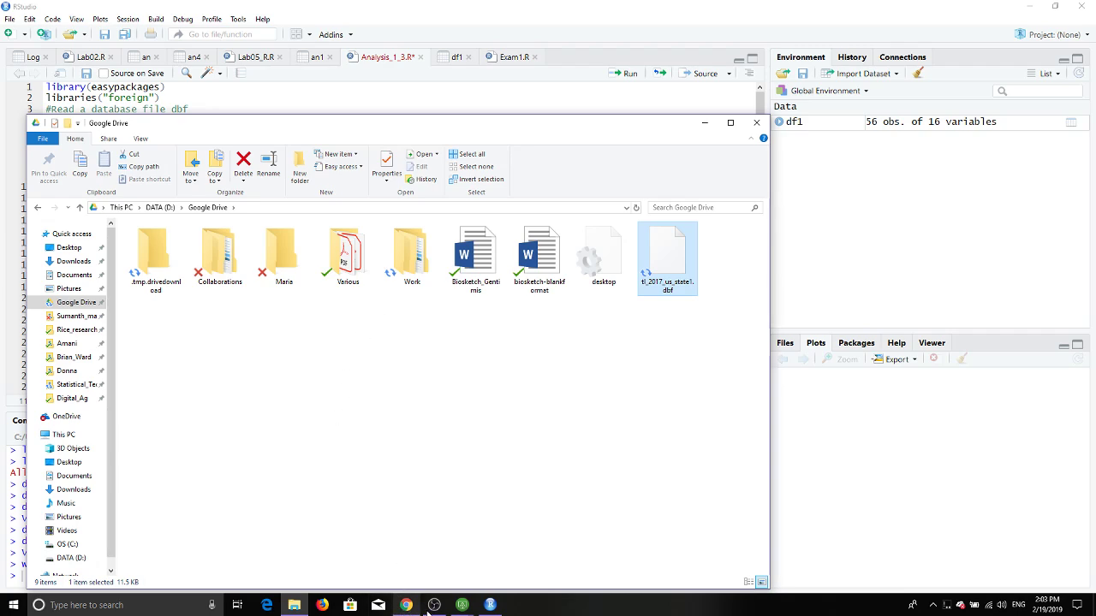
# Step: In the ArcGIS virtual machine, launch Chrome, search 'google drive' and open the Google Drive site
pyautogui.moveTo(462, 602)
pyautogui.click(494, 562)
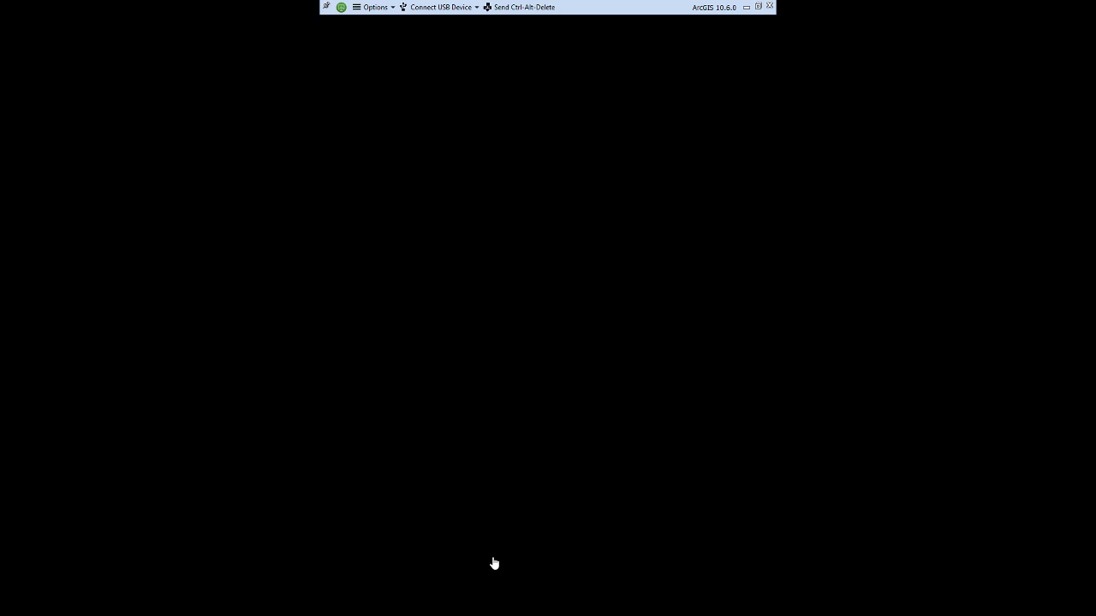
pyautogui.doubleClick(23, 197)
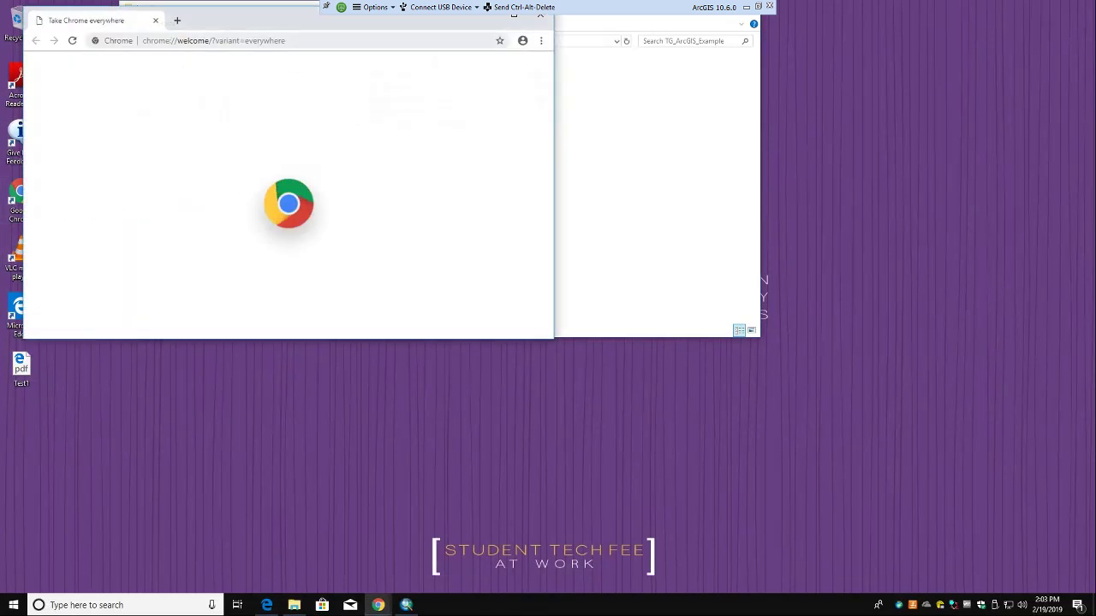
pyautogui.click(257, 40)
pyautogui.write('google')
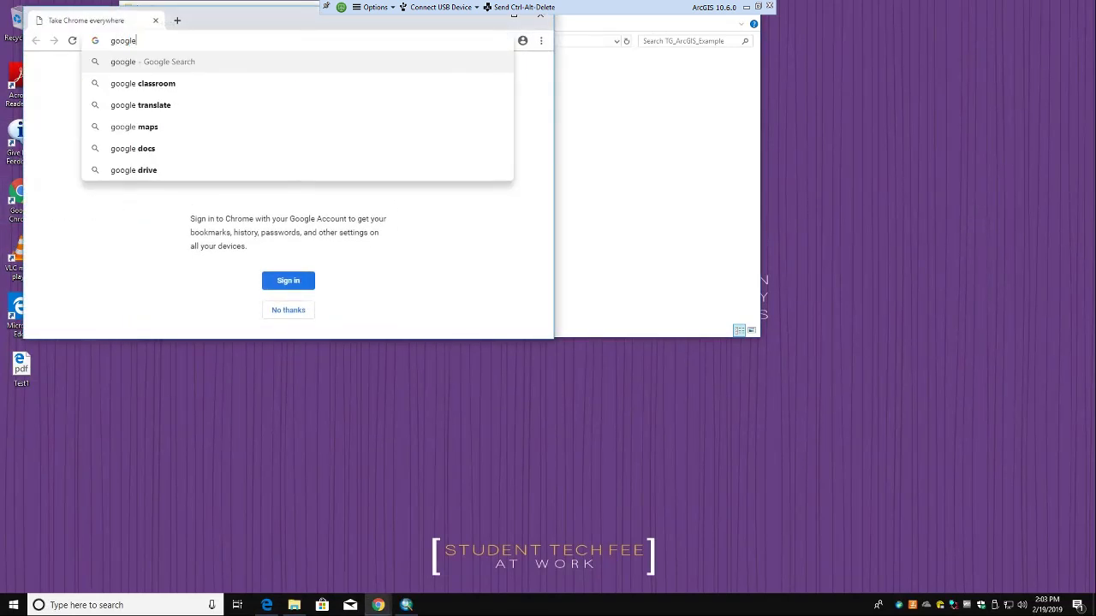
pyautogui.write(' drive')
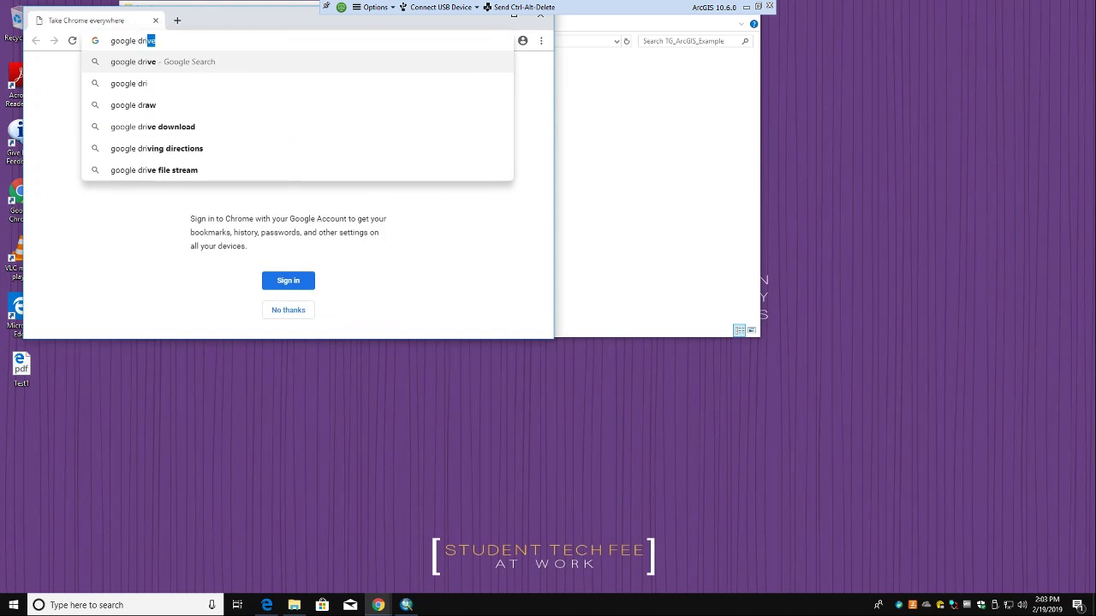
pyautogui.press('Return')
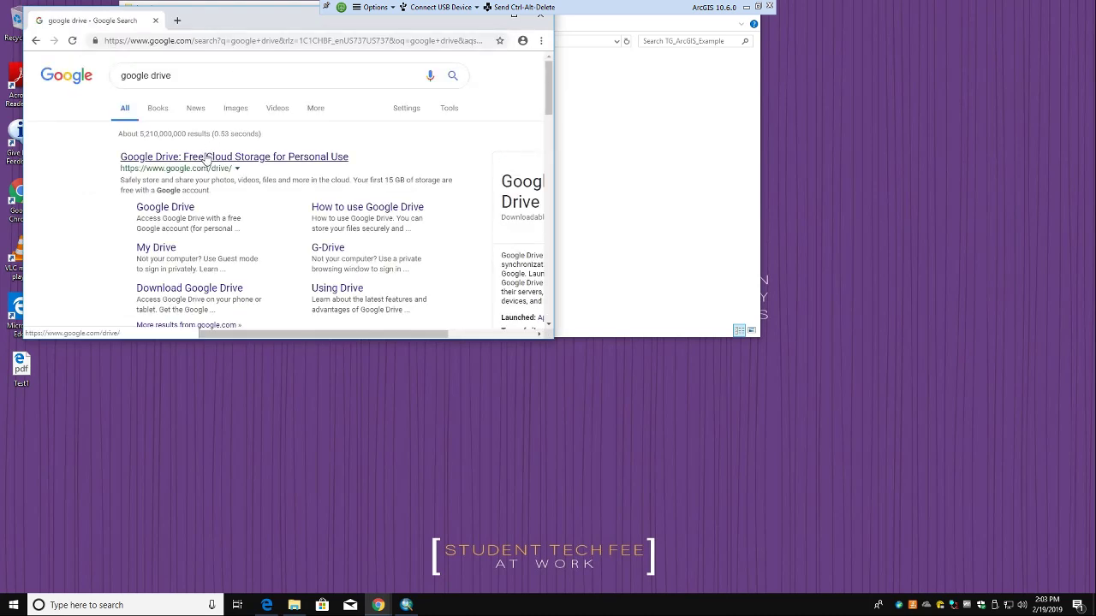
pyautogui.click(211, 156)
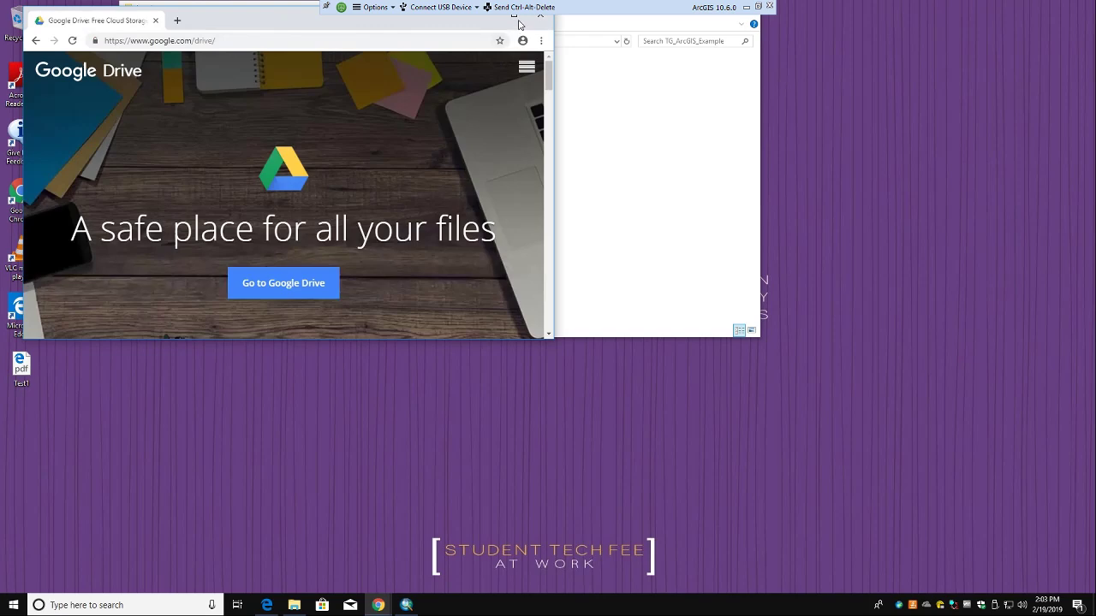
# Step: Maximize the browser and sign in to Google Drive with the account e-mail and password
pyautogui.moveTo(470, 28); pyautogui.dragTo(481, 95)
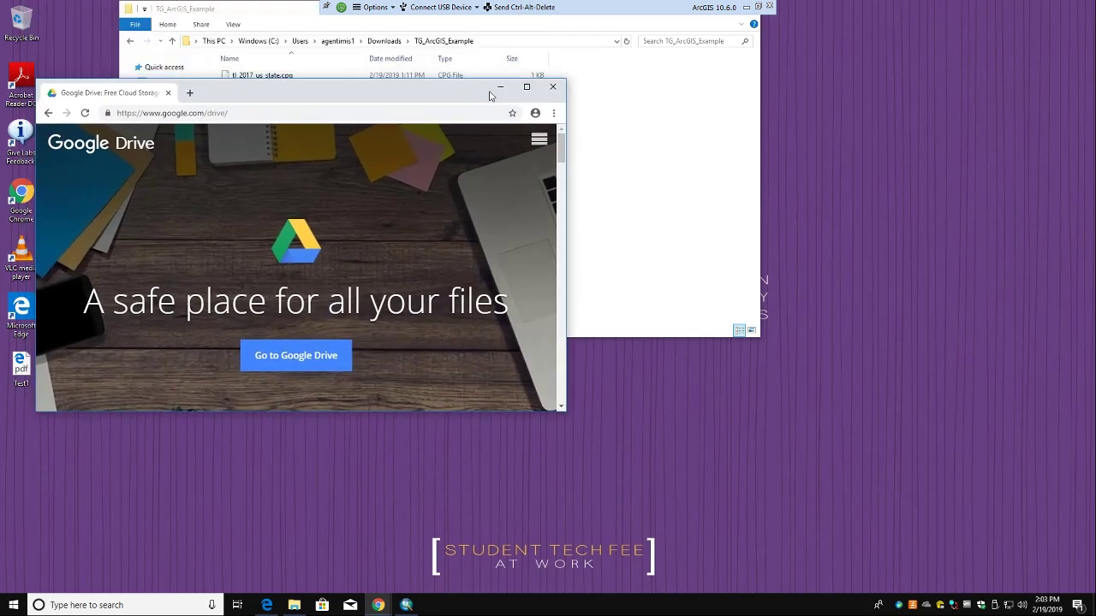
pyautogui.click(525, 86)
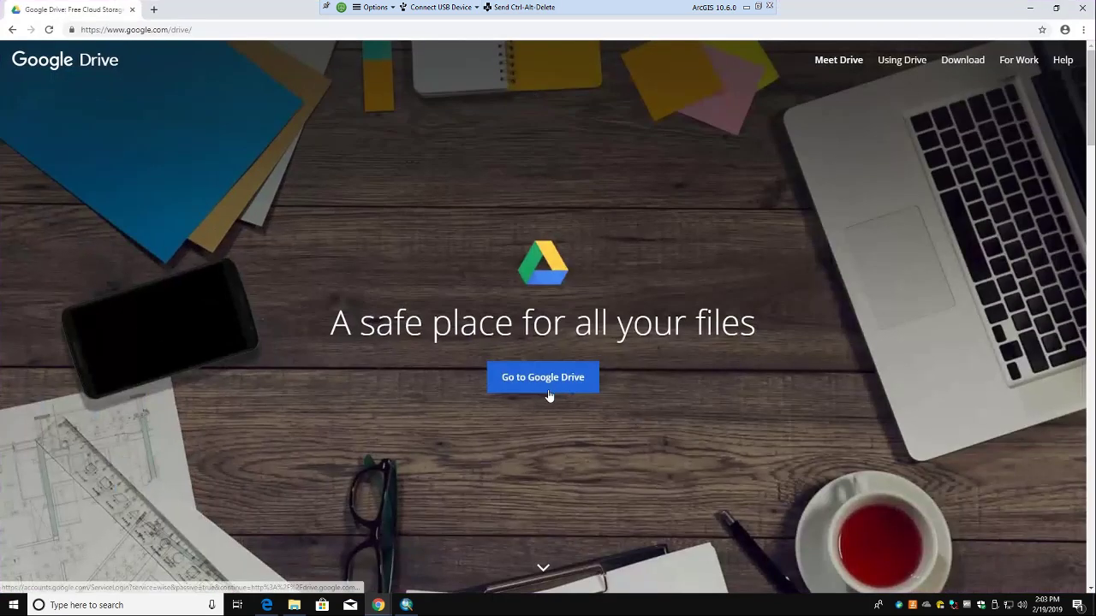
pyautogui.click(554, 387)
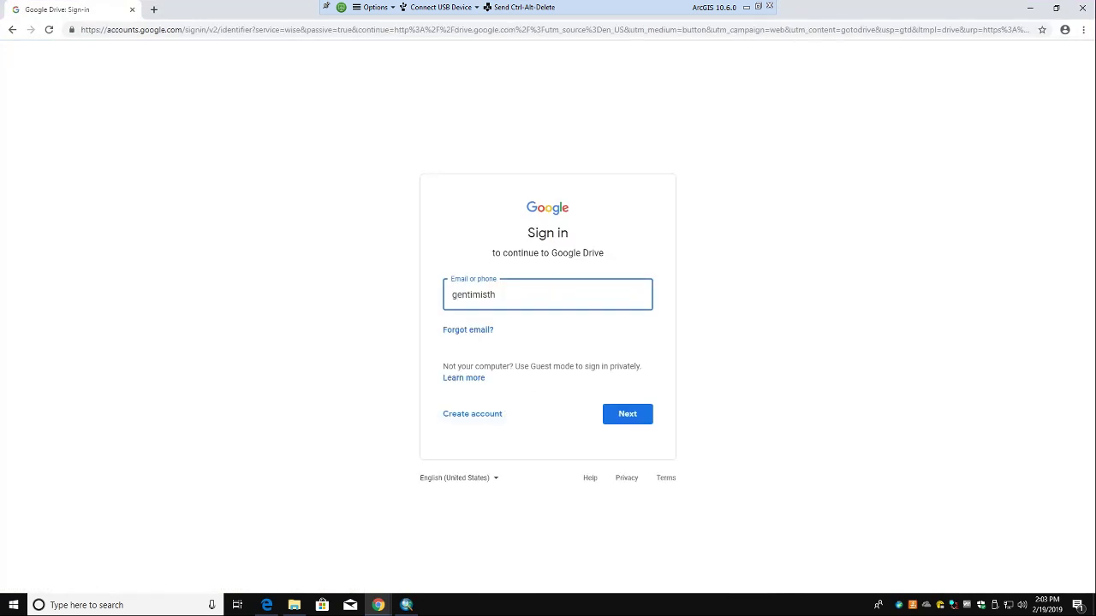
pyautogui.click(617, 420)
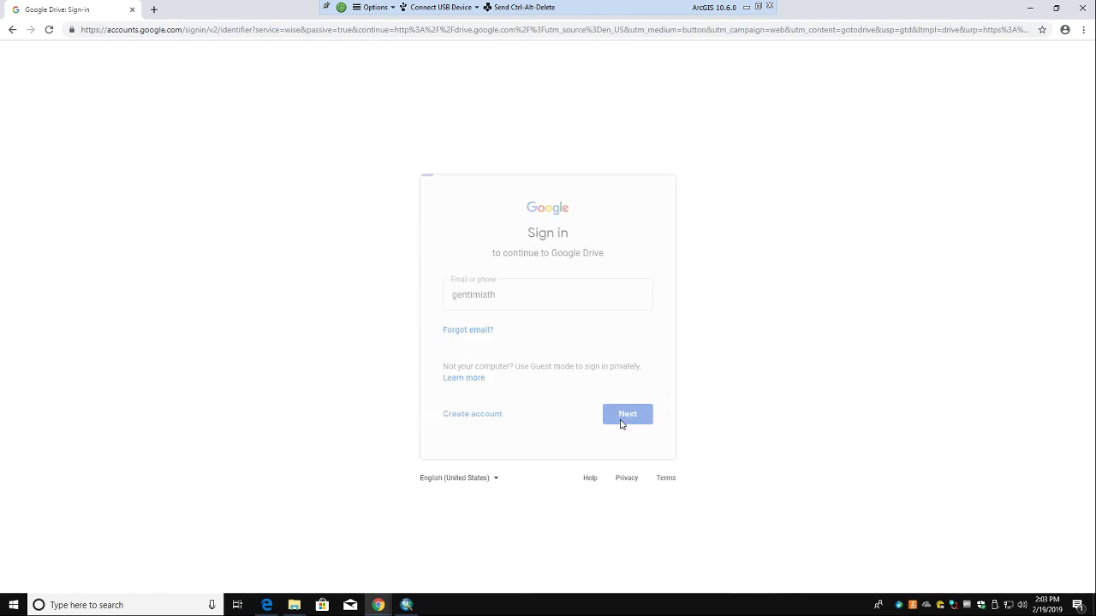
pyautogui.write('****')
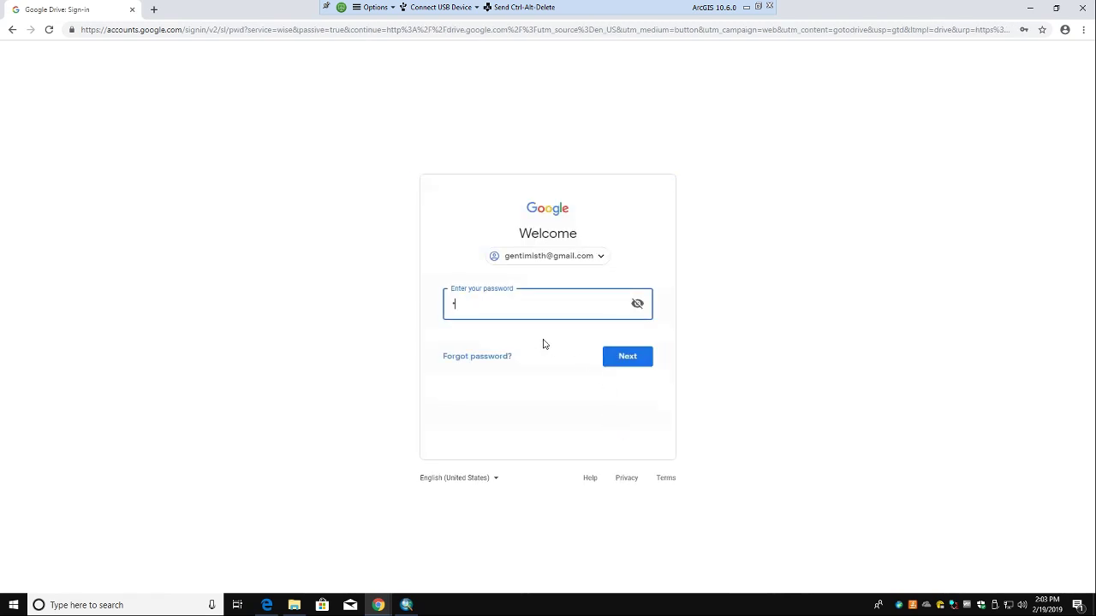
pyautogui.write('******')
pyautogui.click(631, 362)
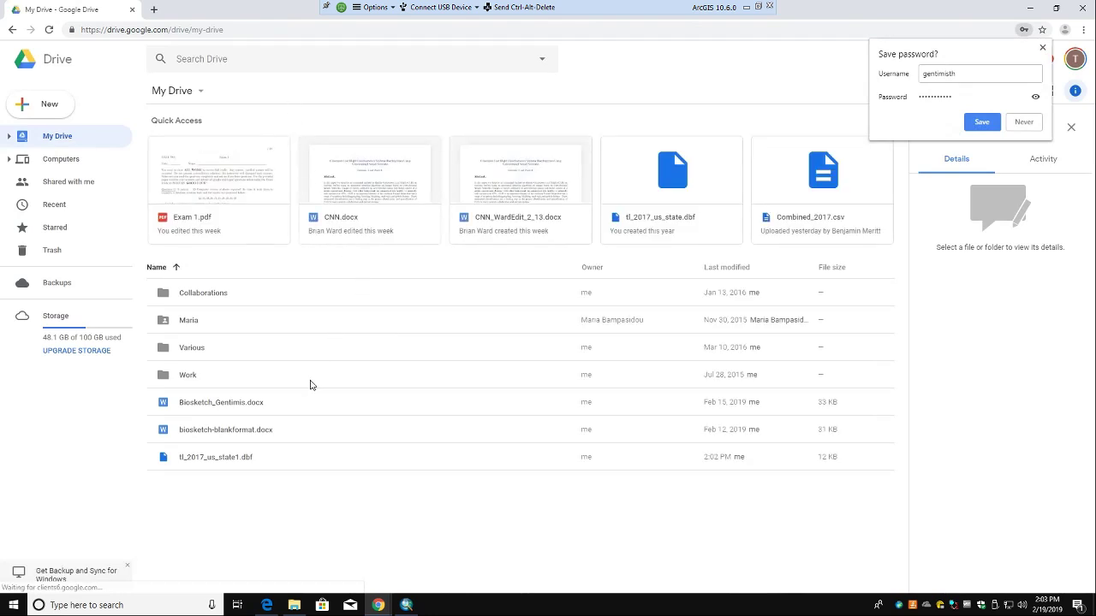
# Step: Download tl_2017_us_state1.dbf from My Drive and show it in the Downloads folder
pyautogui.rightClick(215, 459)
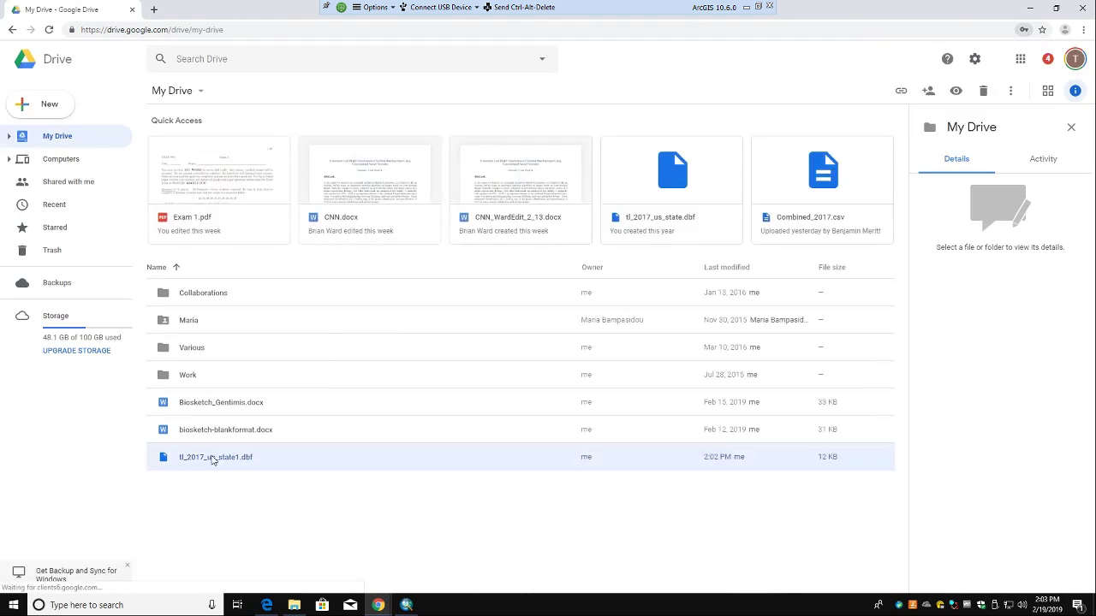
pyautogui.click(257, 409)
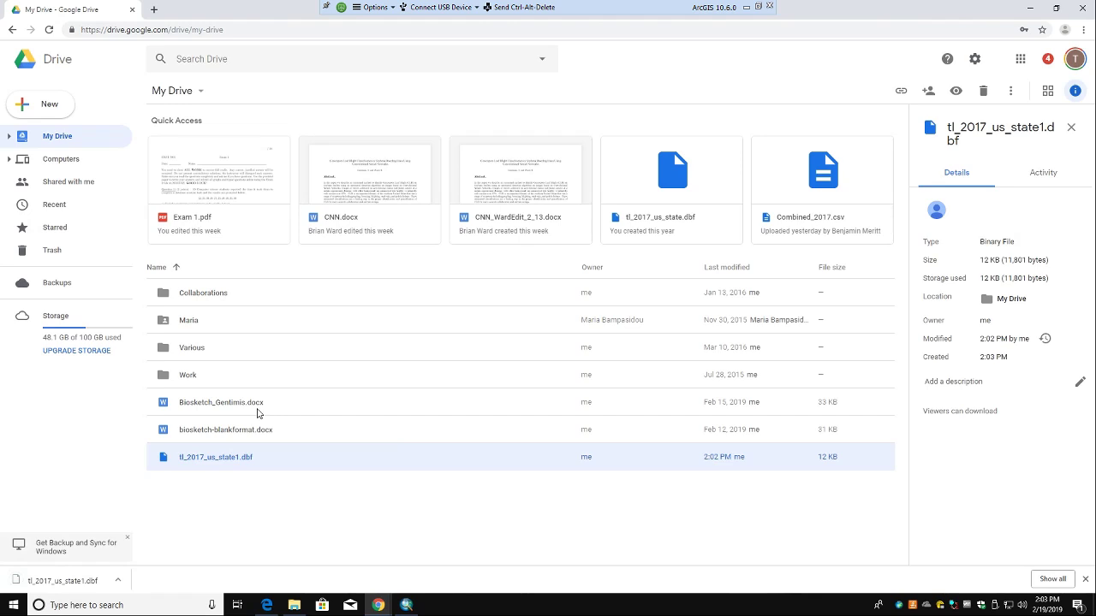
pyautogui.click(120, 581)
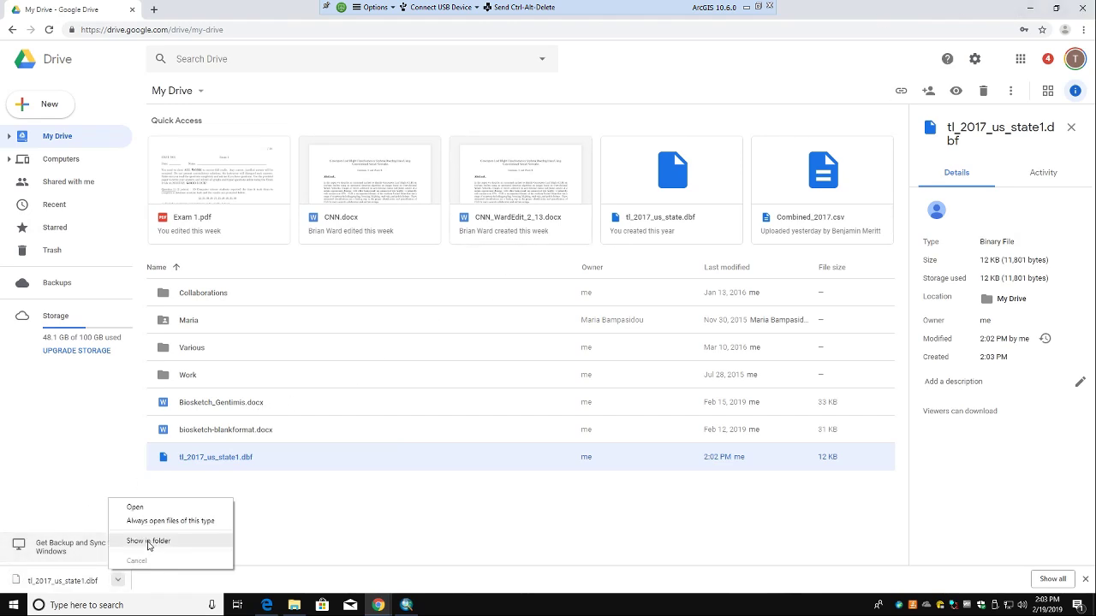
pyautogui.click(149, 543)
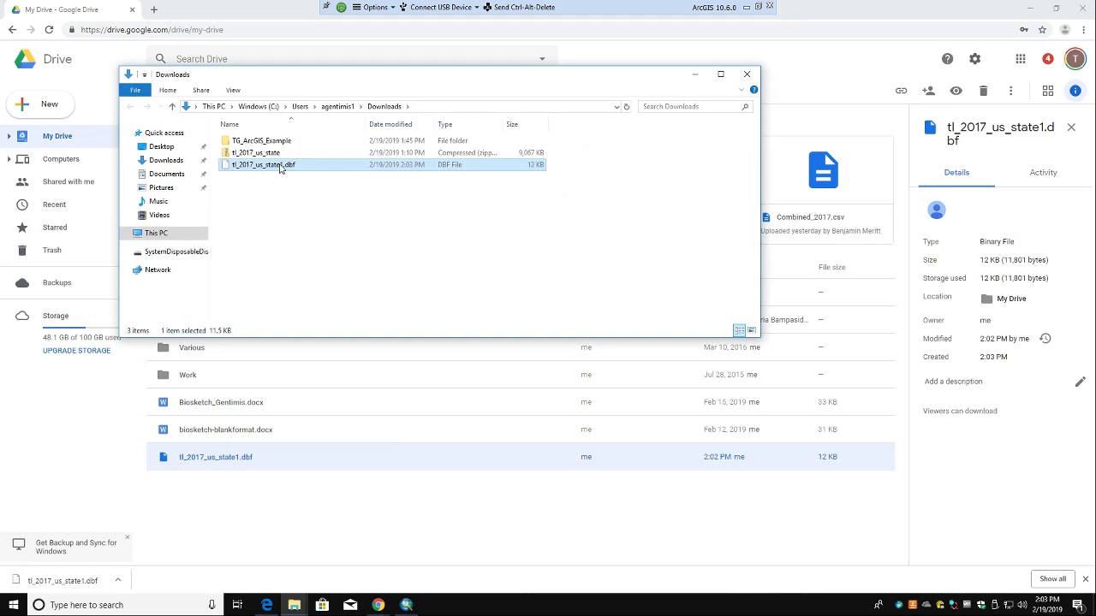
# Step: Rename the downloaded file to tl_2017_us_state.dbf by deleting the trailing 1
pyautogui.rightClick(280, 167)
pyautogui.click(310, 319)
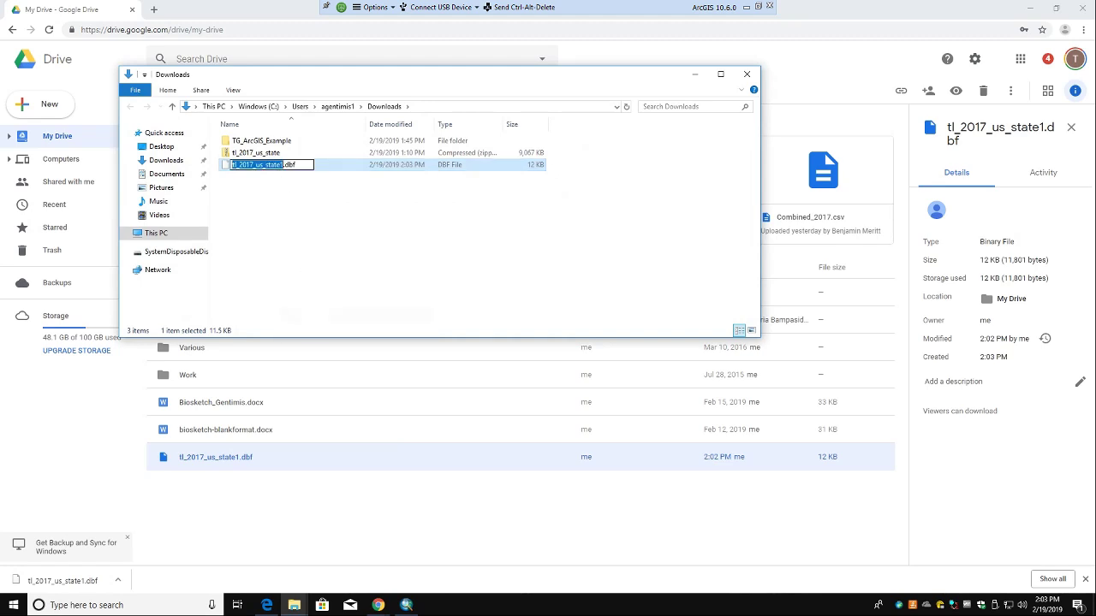
pyautogui.press('Right')
pyautogui.press('BackSpace')
pyautogui.press('Return')
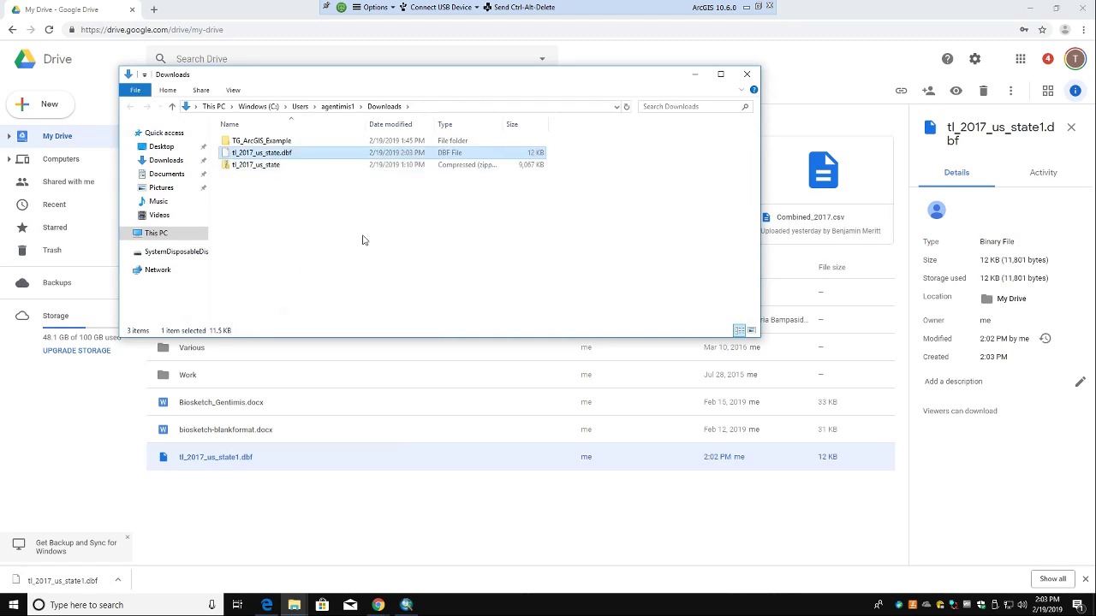
# Step: Move tl_2017_us_state.dbf into TG_ArcGIS_Example, replacing the existing file, and return to ArcMap
pyautogui.moveTo(247, 157); pyautogui.dragTo(256, 141)
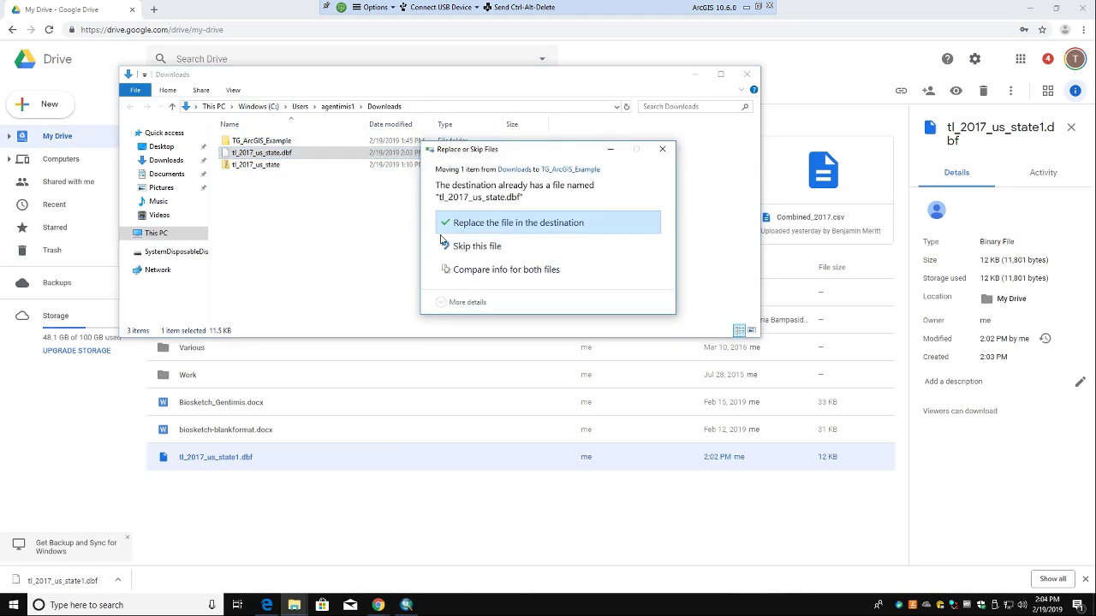
pyautogui.click(496, 224)
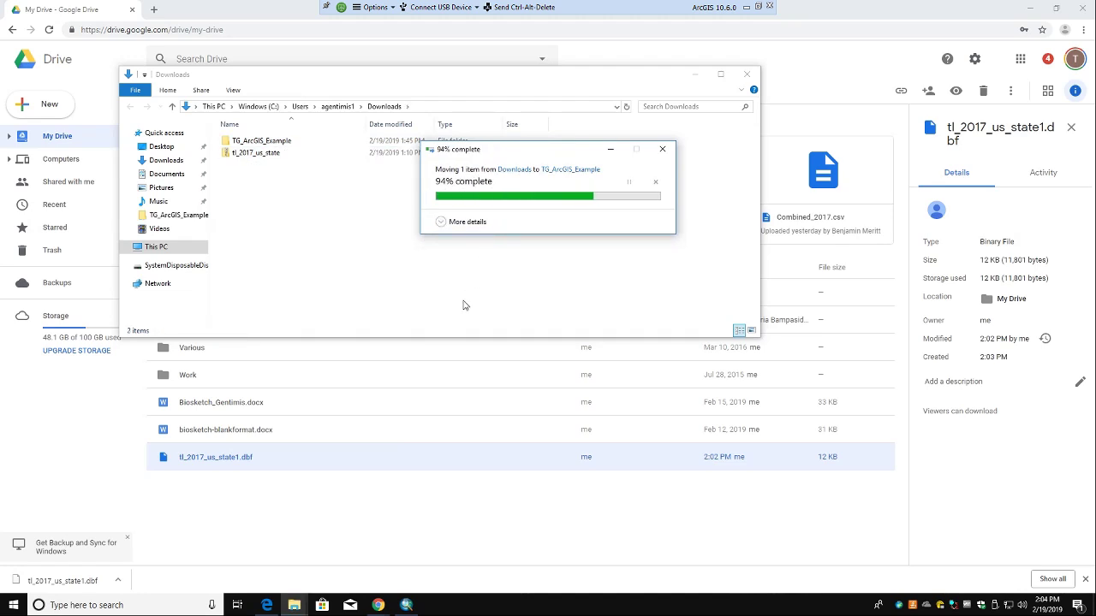
pyautogui.click(406, 605)
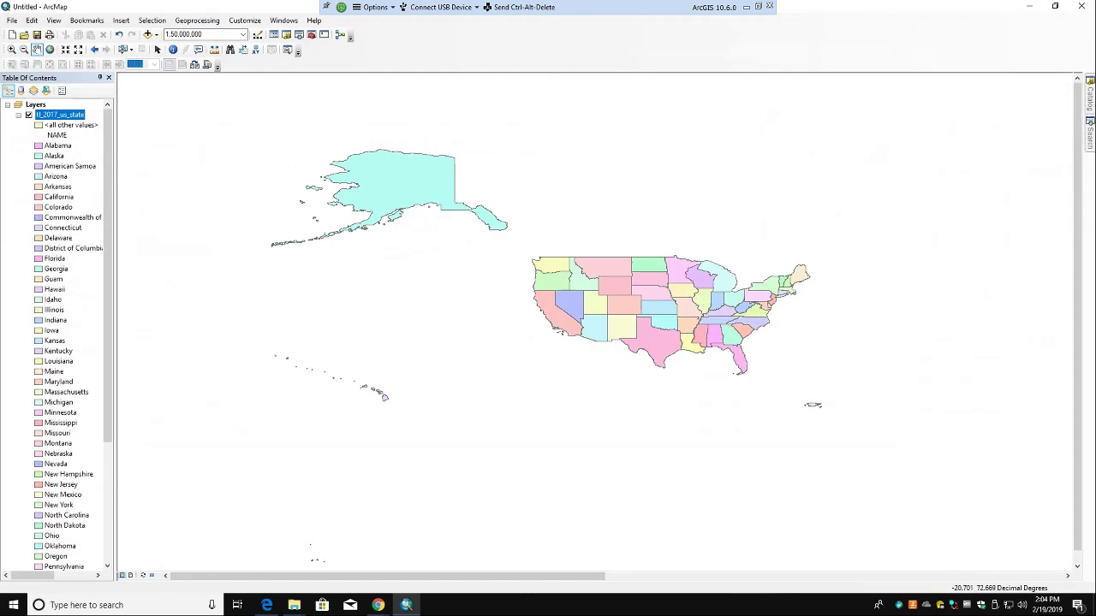
# Step: Close ArcMap without saving and relaunch ArcMap 10.6 via the 'arcm' Windows search
pyautogui.click(1081, 6)
pyautogui.click(552, 326)
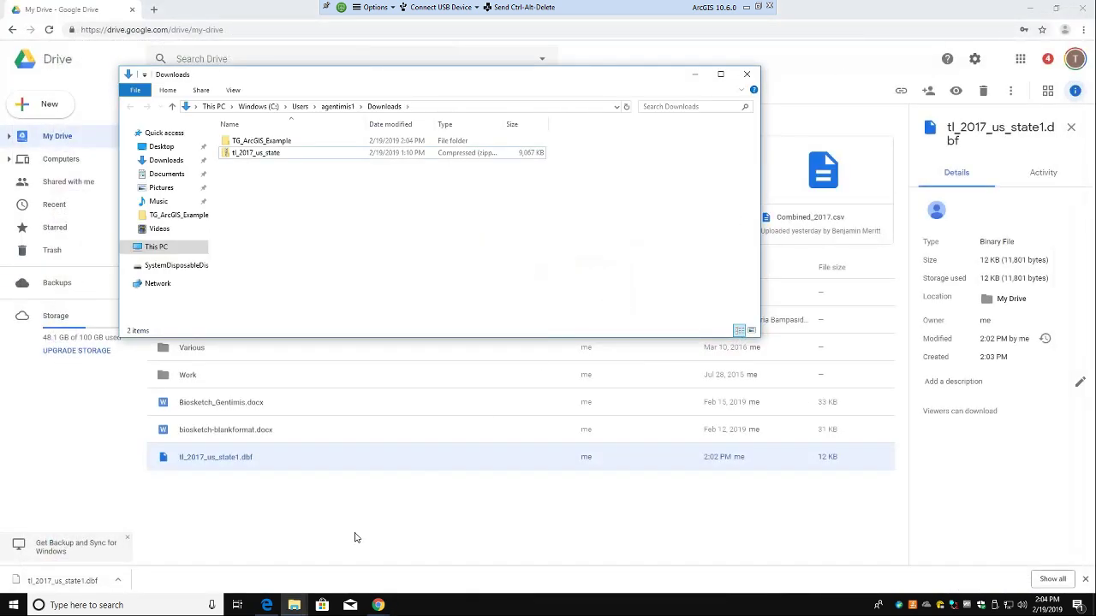
pyautogui.click(119, 605)
pyautogui.write('arcm')
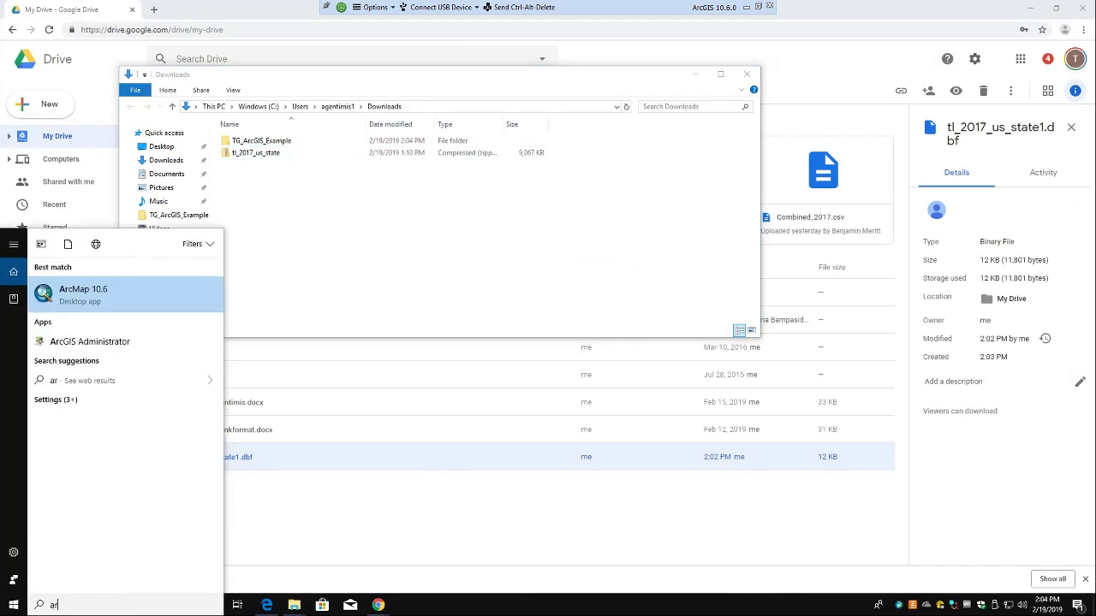
pyautogui.click(84, 297)
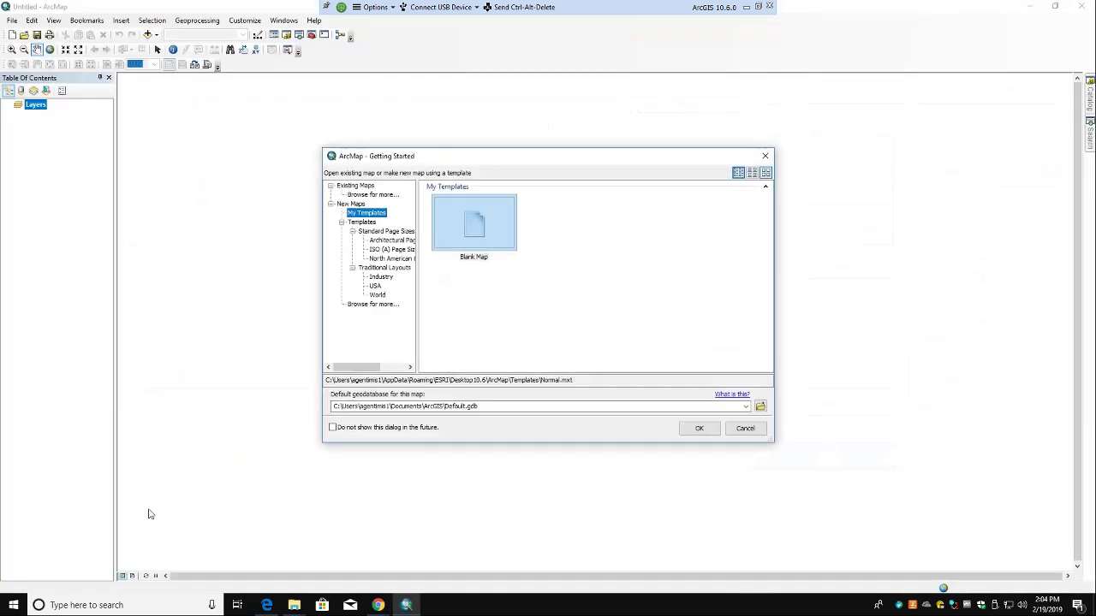
# Step: In Getting Started, browse Templates > Traditional Layouts > USA for map templates
pyautogui.click(382, 267)
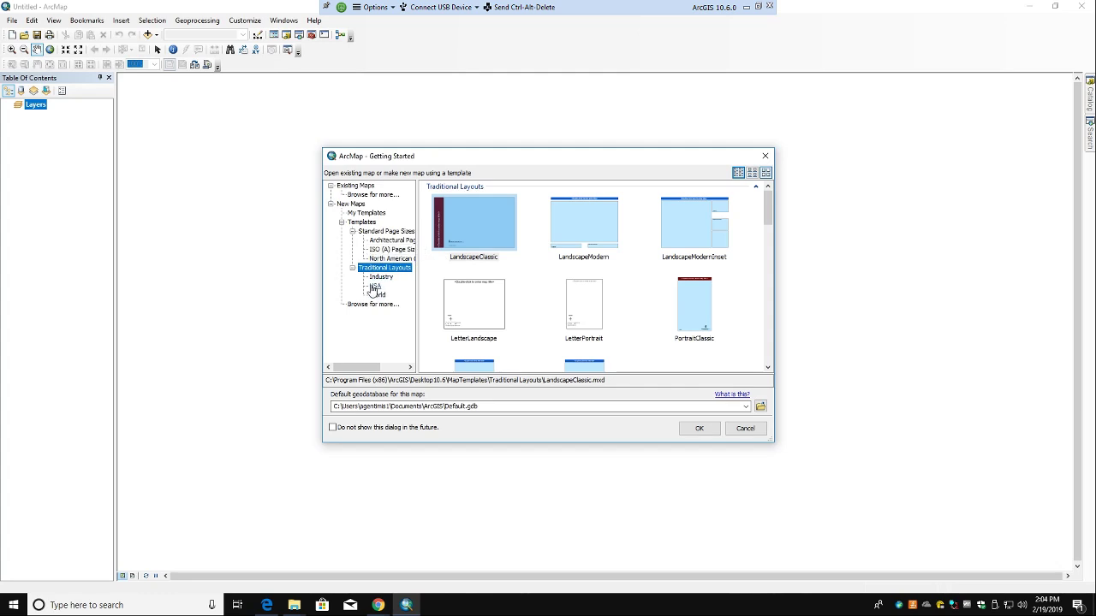
pyautogui.click(375, 286)
pyautogui.scroll(-2, 462, 327)
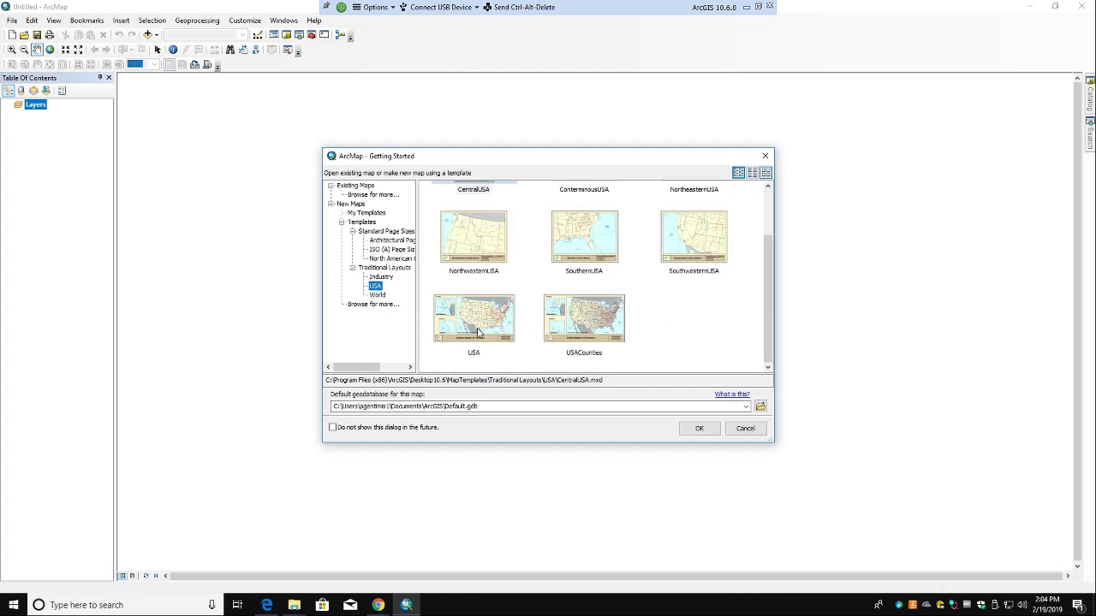
# Step: Choose the USA traditional layout template (USA.mxd) and confirm the new map
pyautogui.click(478, 332)
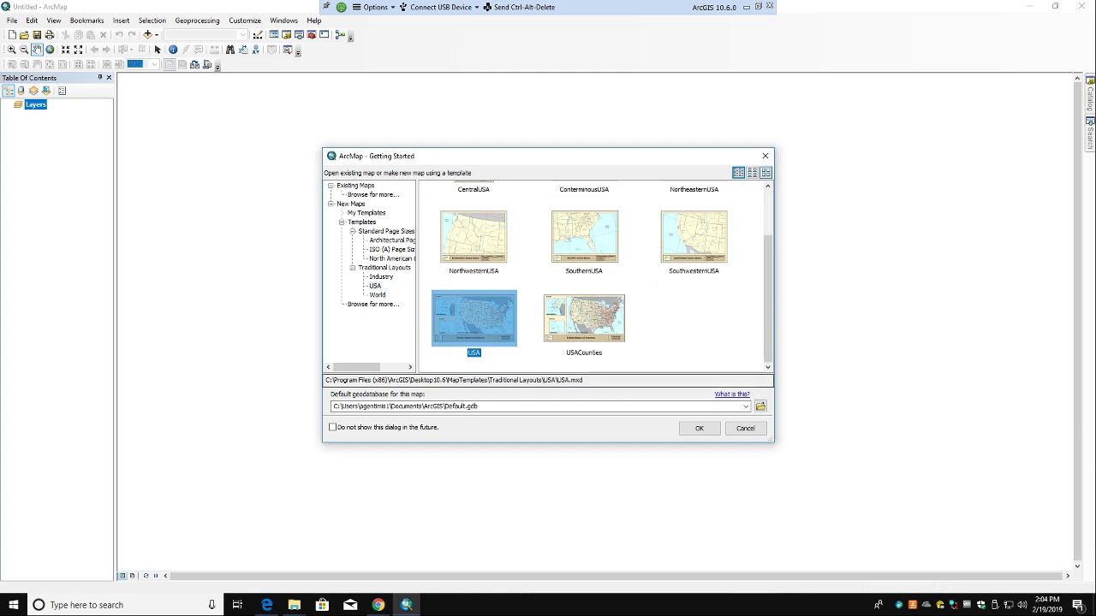
pyautogui.click(697, 430)
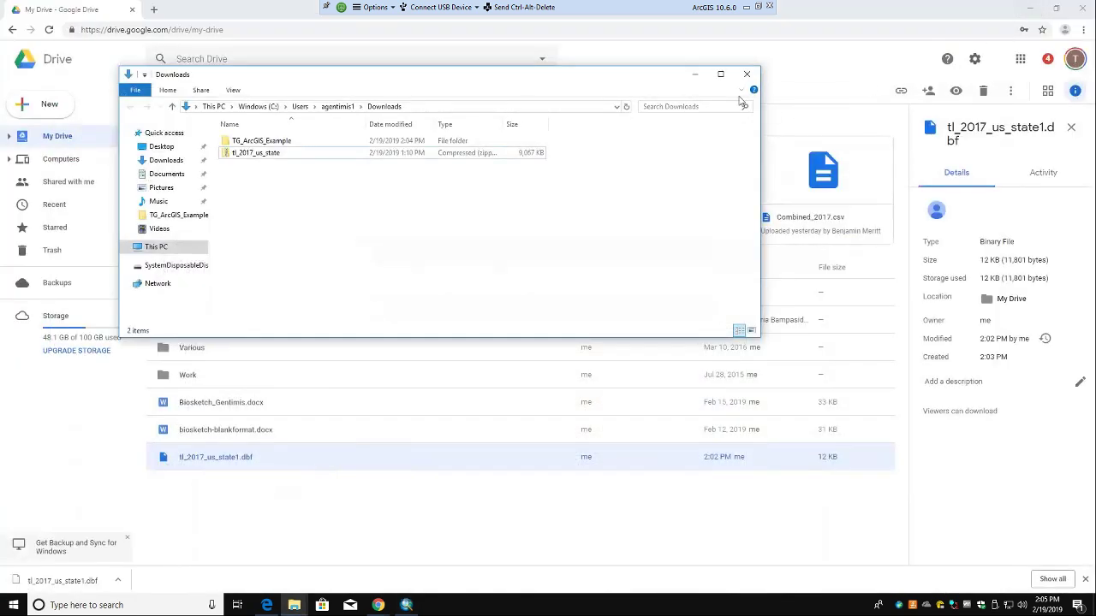
# Step: Hide Explorer and Chrome, review the tl_2017_us_state1.dbf script in RStudio, then show Google Drive
pyautogui.click(695, 75)
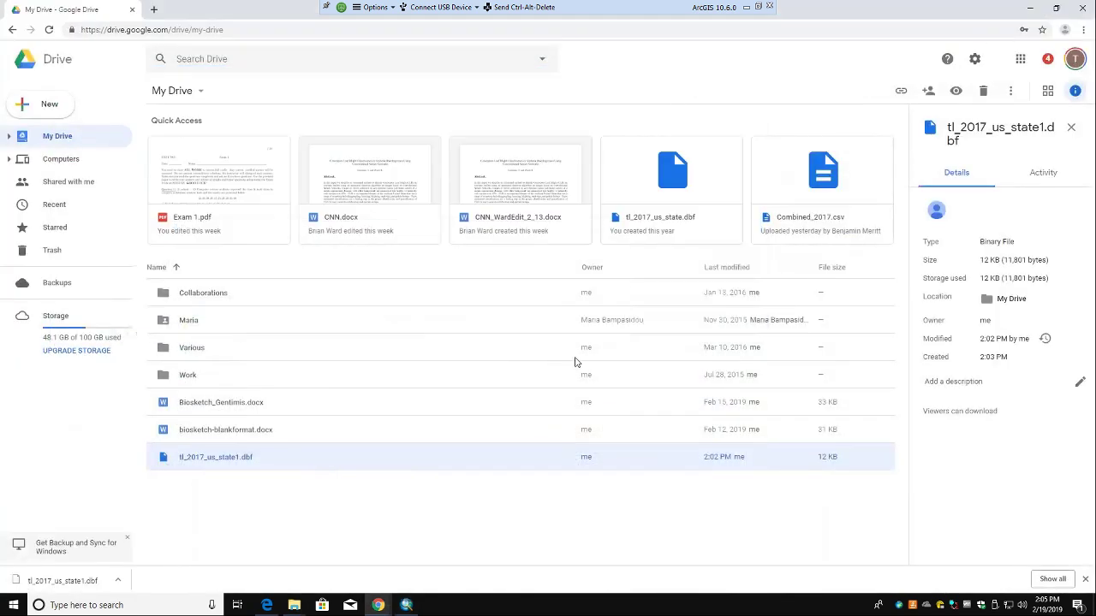
pyautogui.click(1029, 7)
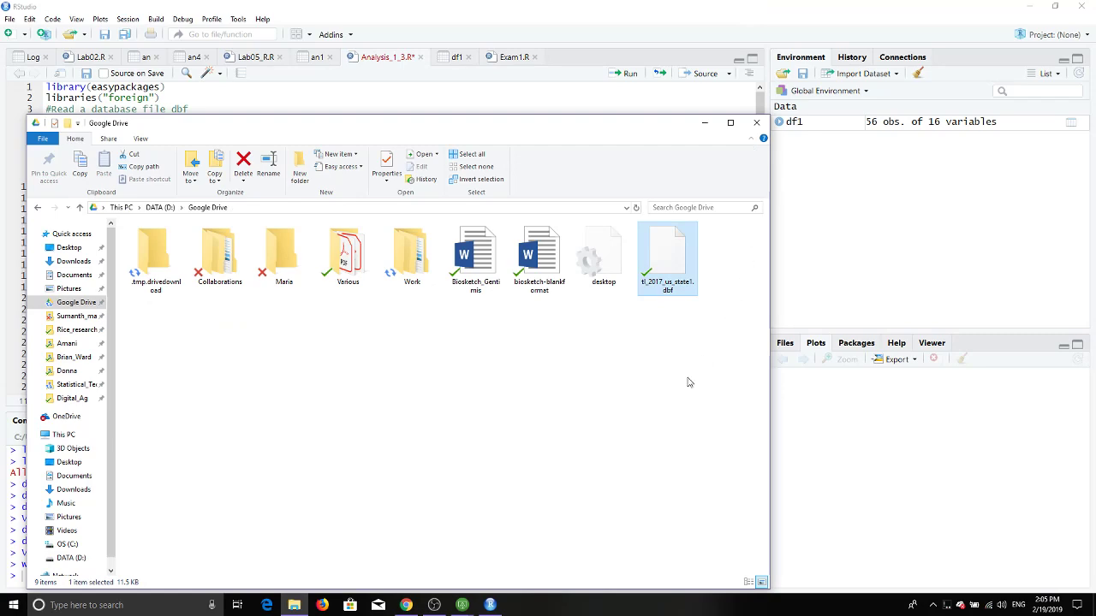
pyautogui.click(548, 6)
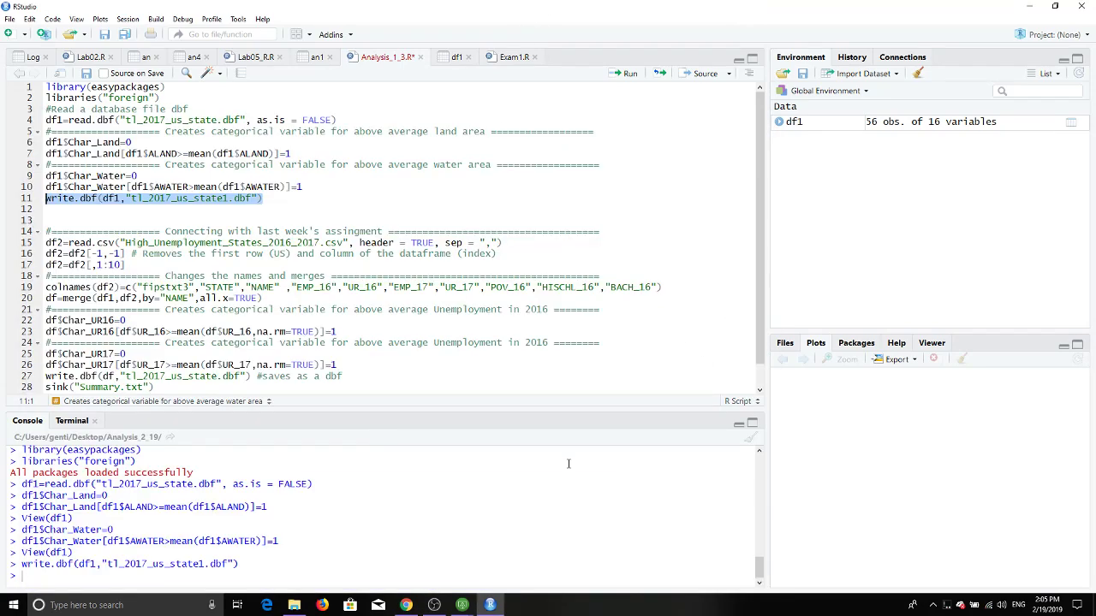
pyautogui.click(292, 310)
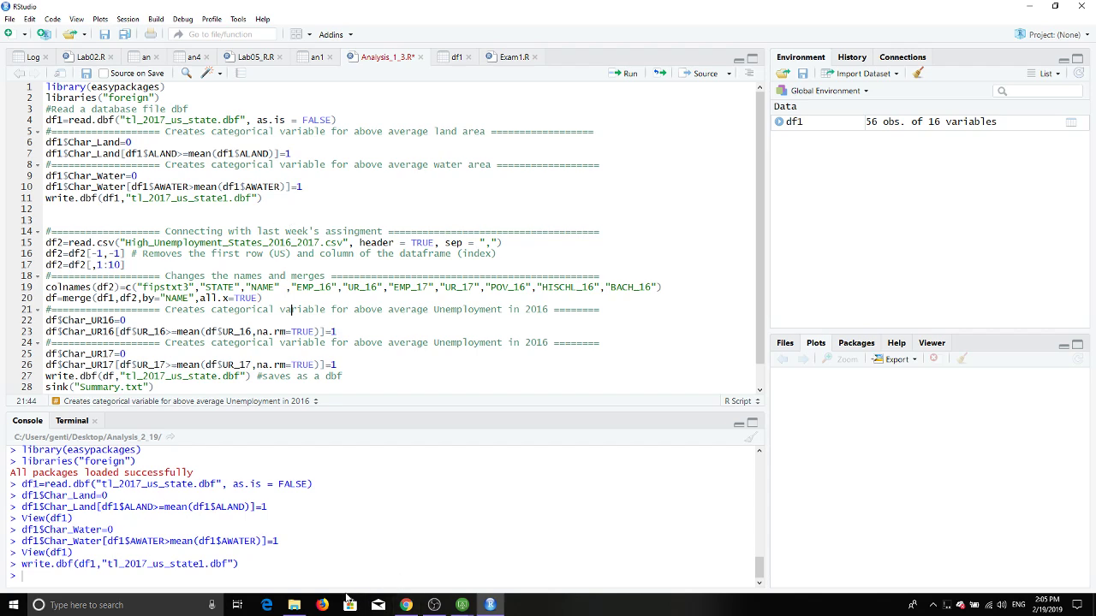
pyautogui.click(294, 605)
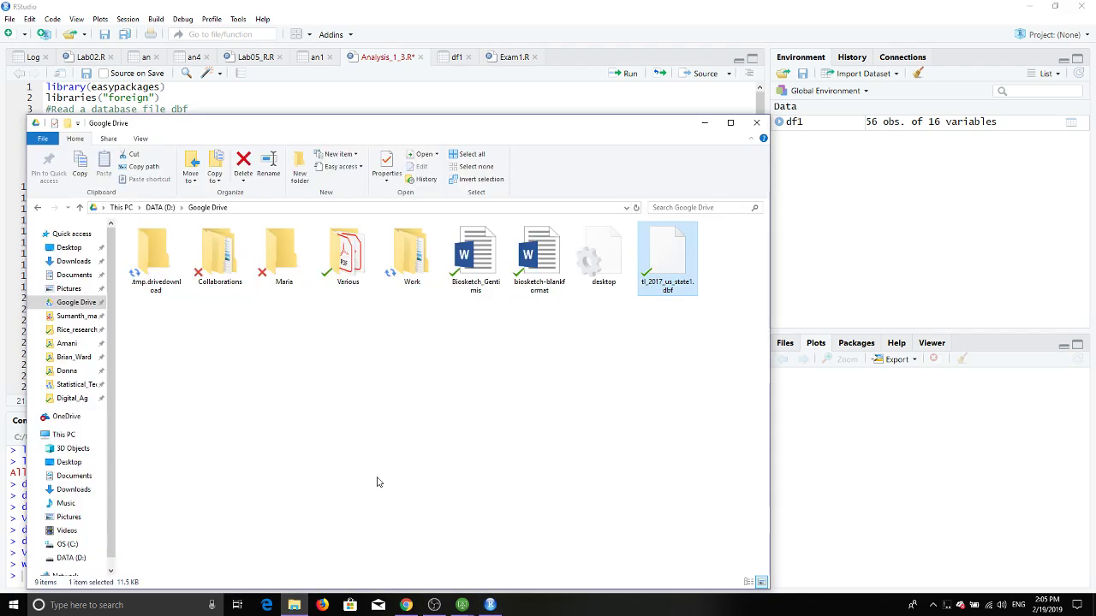
# Step: Hide RStudio and Chrome and return to the ArcGIS virtual desktop with ArcMap in front
pyautogui.click(396, 101)
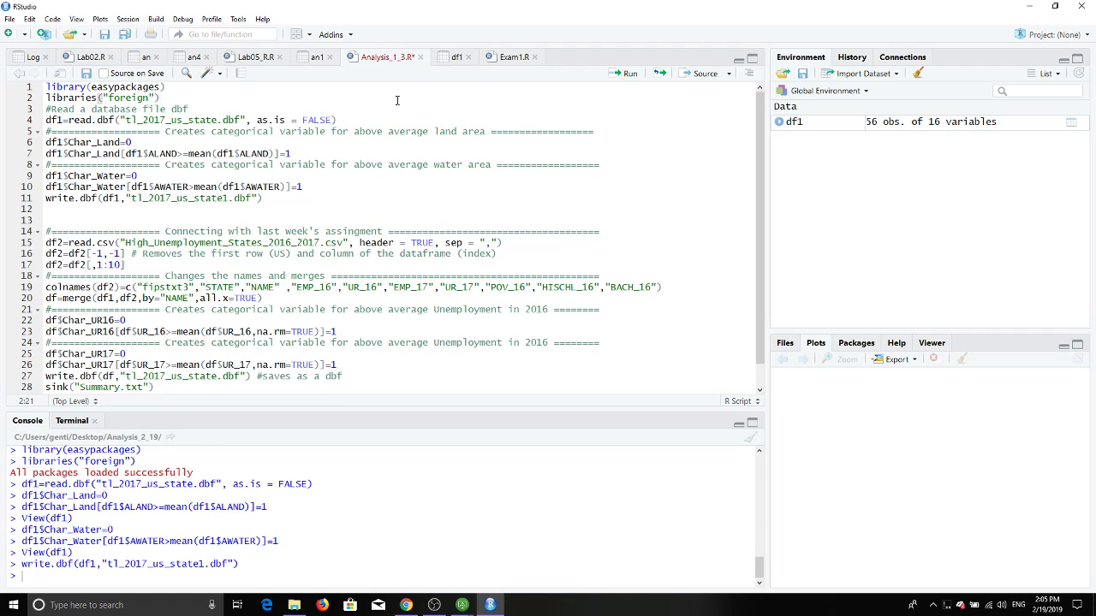
pyautogui.click(1028, 6)
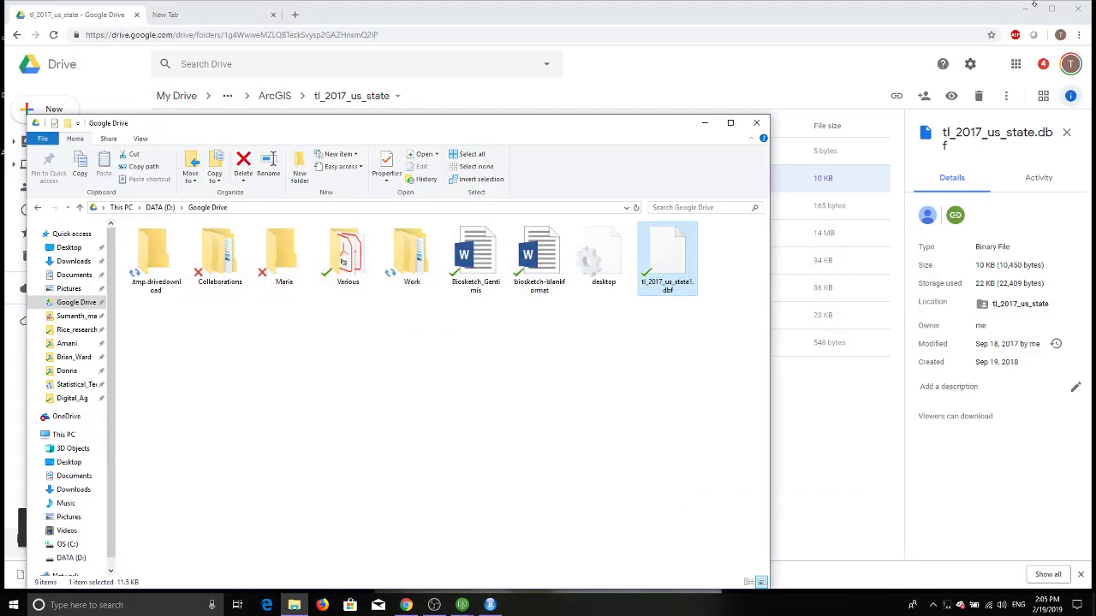
pyautogui.click(1024, 9)
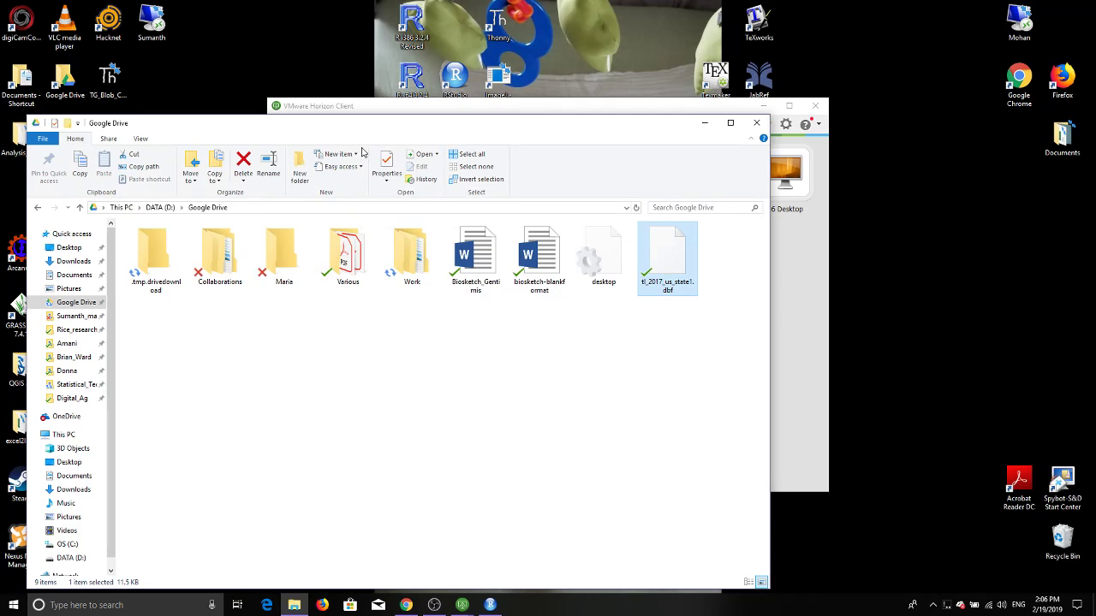
pyautogui.click(460, 605)
pyautogui.click(485, 560)
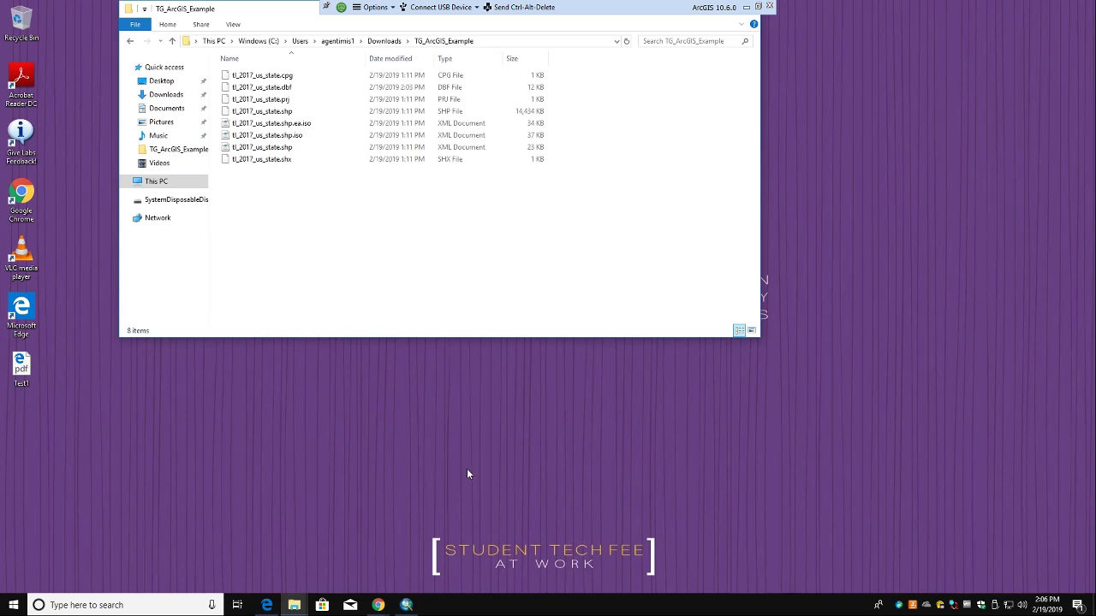
pyautogui.click(404, 607)
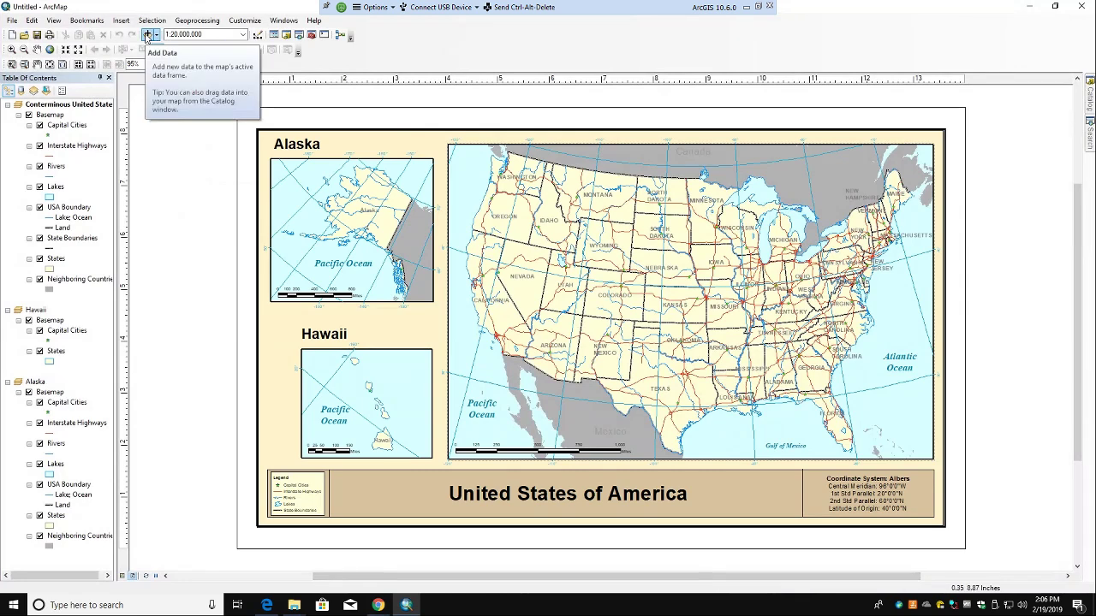
# Step: Add tl_2017_us_state.shp from Downloads to the Conterminous United States data frame
pyautogui.click(147, 35)
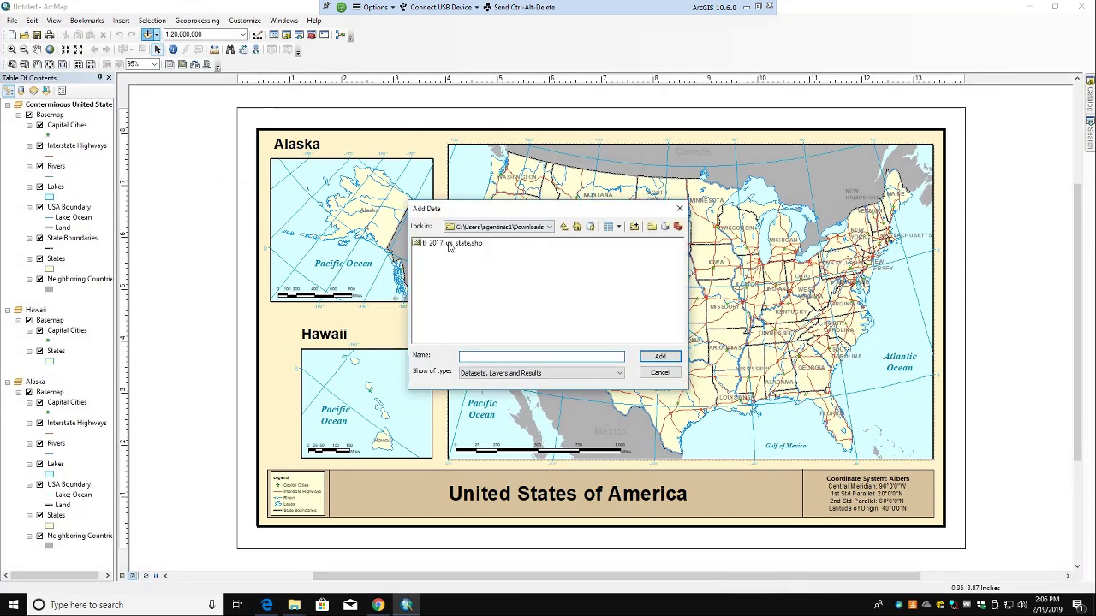
pyautogui.click(450, 246)
pyautogui.click(649, 356)
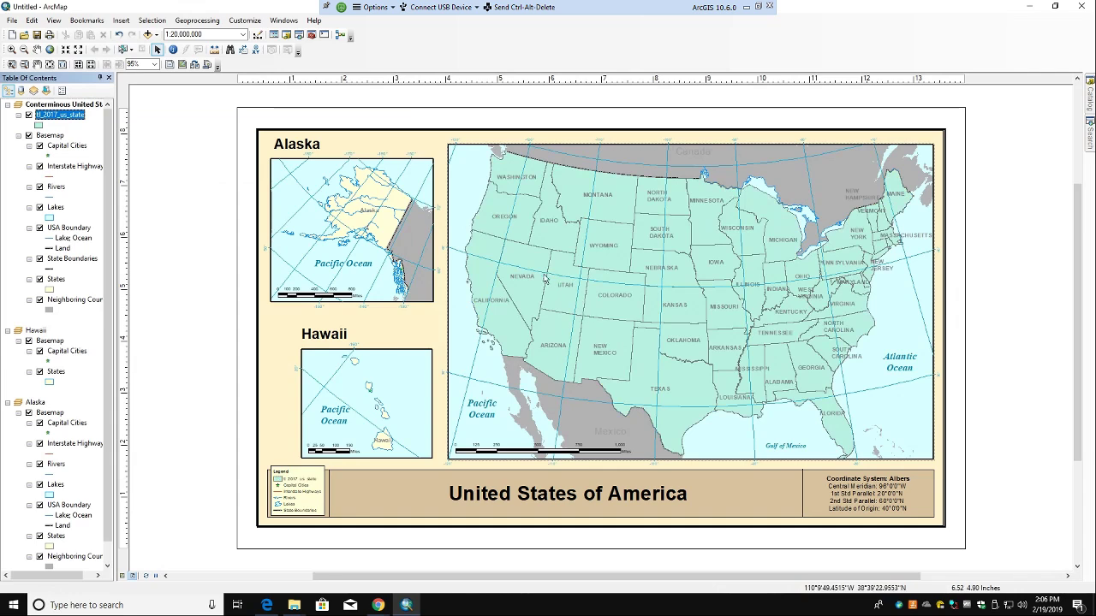
pyautogui.rightClick(70, 118)
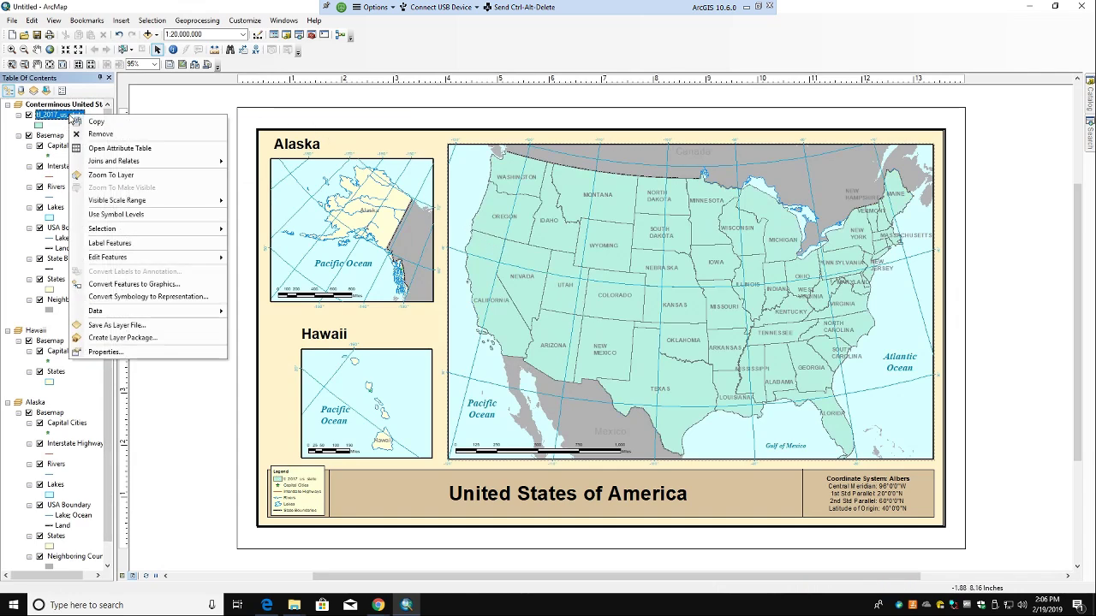
# Step: Inspect the tl_2017_us_state attribute table's Char_Land and Char_Water fields, then close it
pyautogui.click(138, 152)
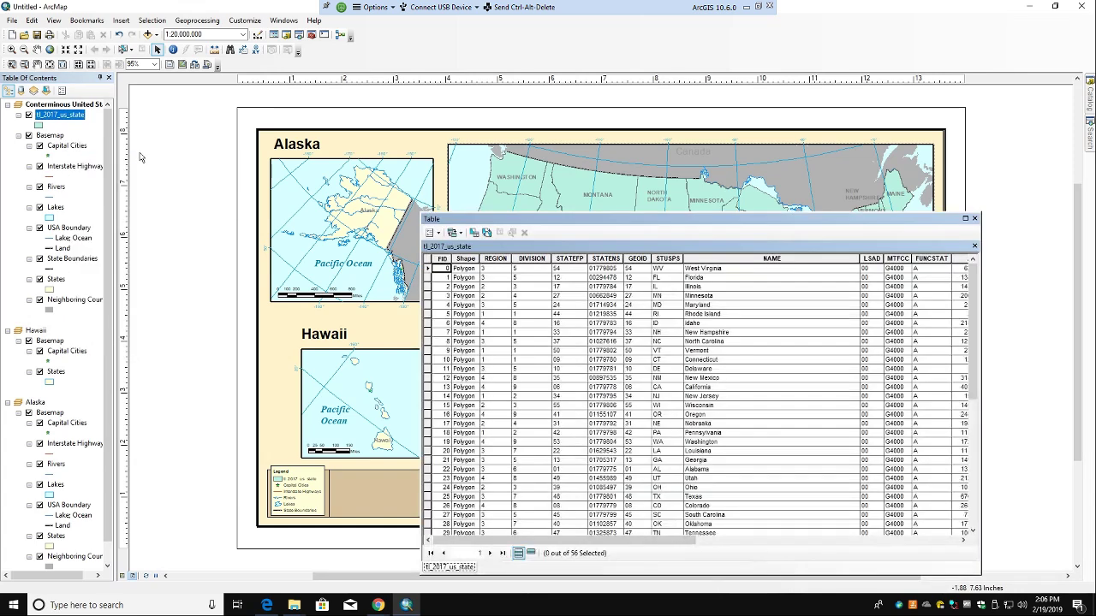
pyautogui.moveTo(670, 545); pyautogui.dragTo(971, 557)
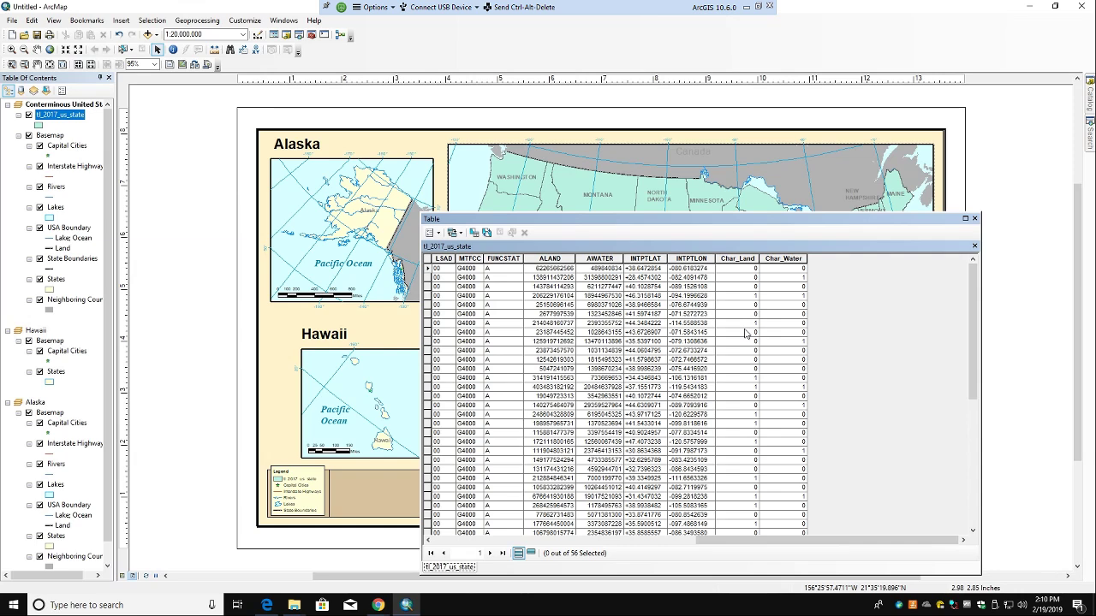
pyautogui.click(974, 218)
# Step: Symbolize tl_2017_us_state by unique Char_Land values 0 and 1 using a yellow-blue colour ramp
pyautogui.rightClick(75, 114)
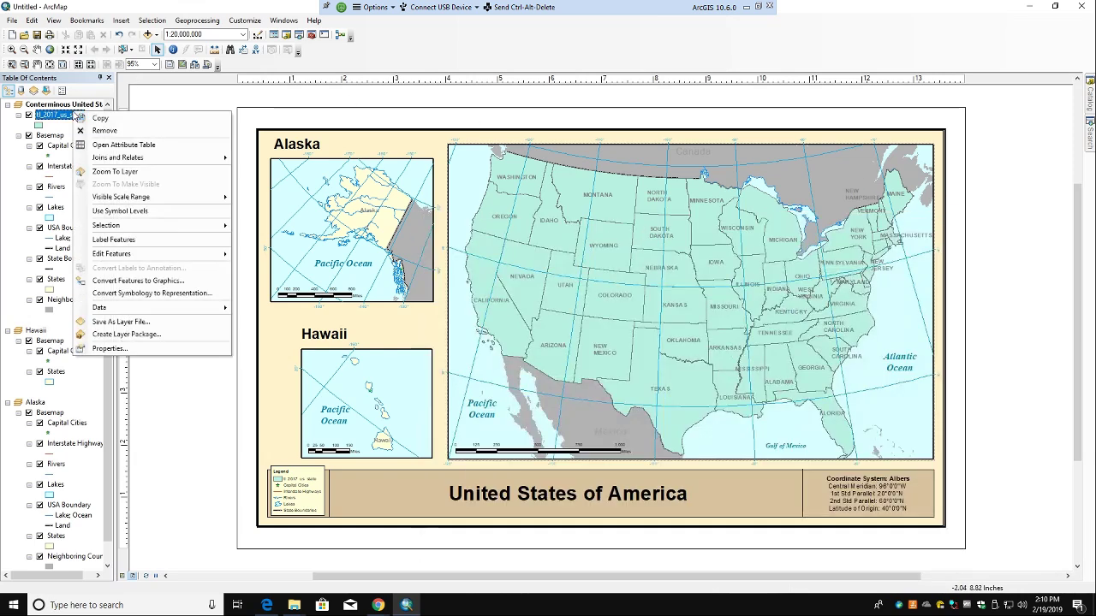
pyautogui.click(154, 351)
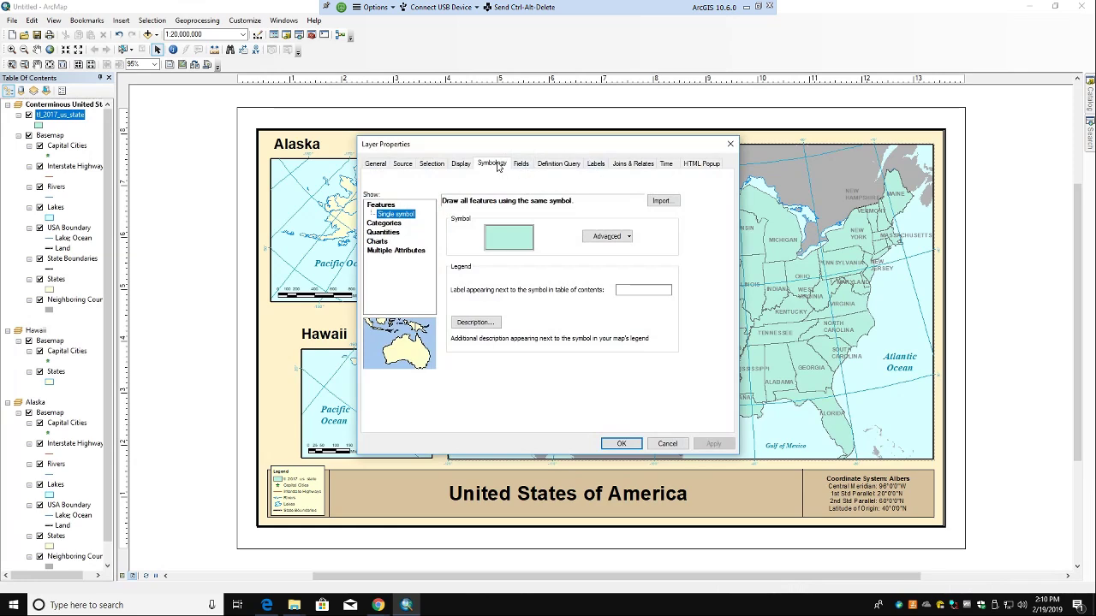
pyautogui.click(378, 224)
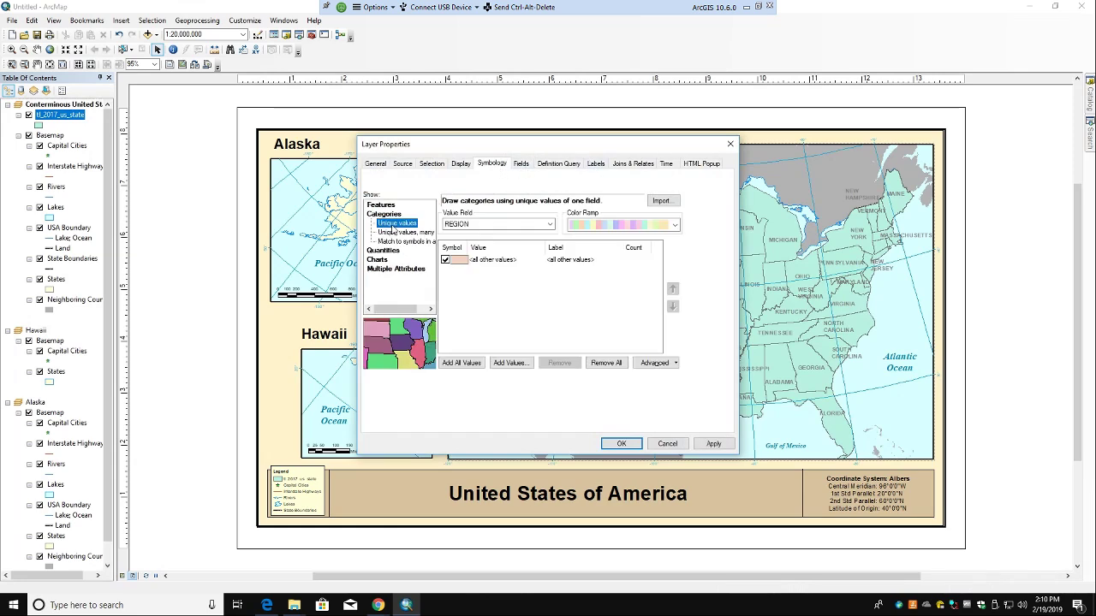
pyautogui.click(473, 228)
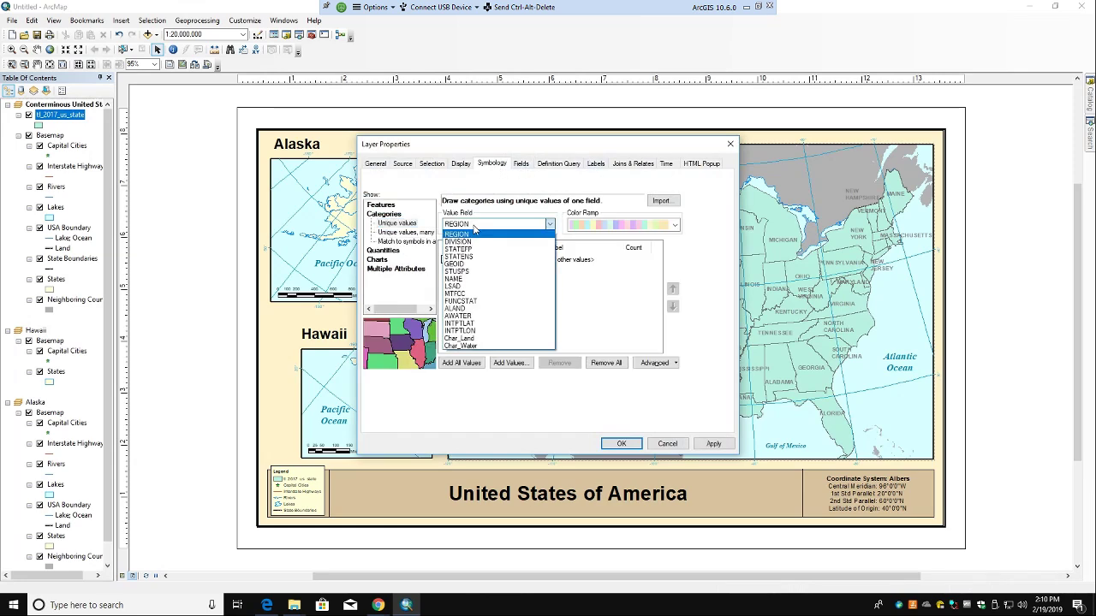
pyautogui.click(469, 340)
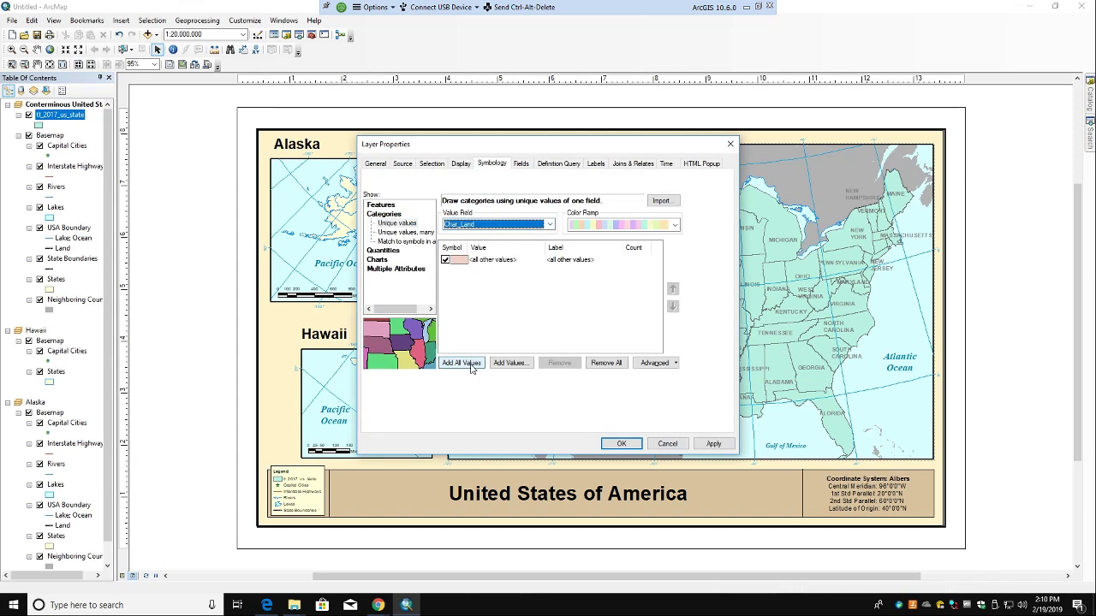
pyautogui.click(463, 362)
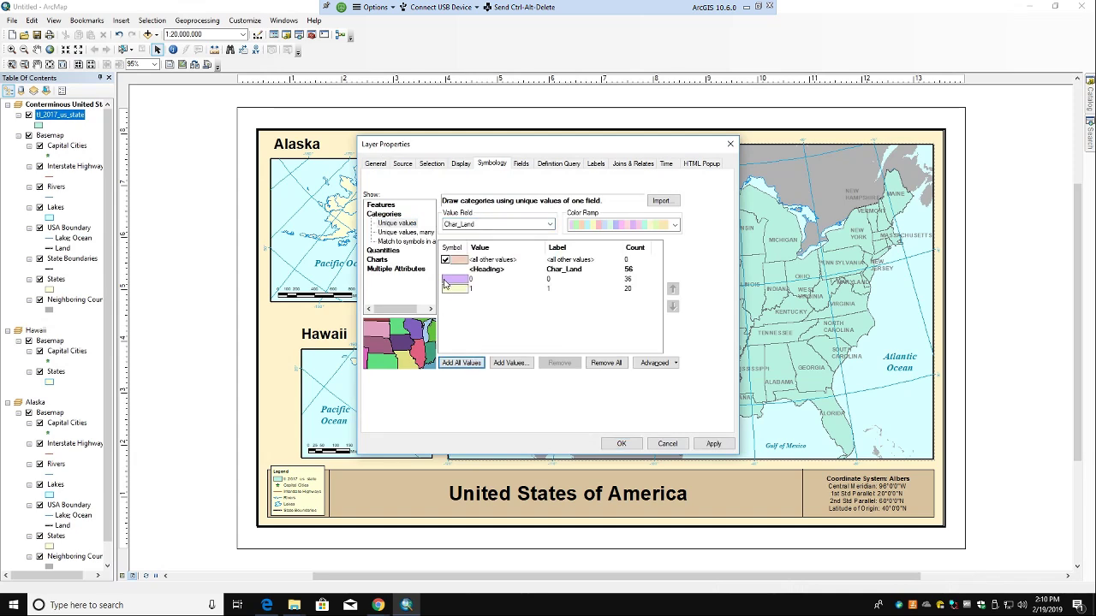
pyautogui.click(621, 226)
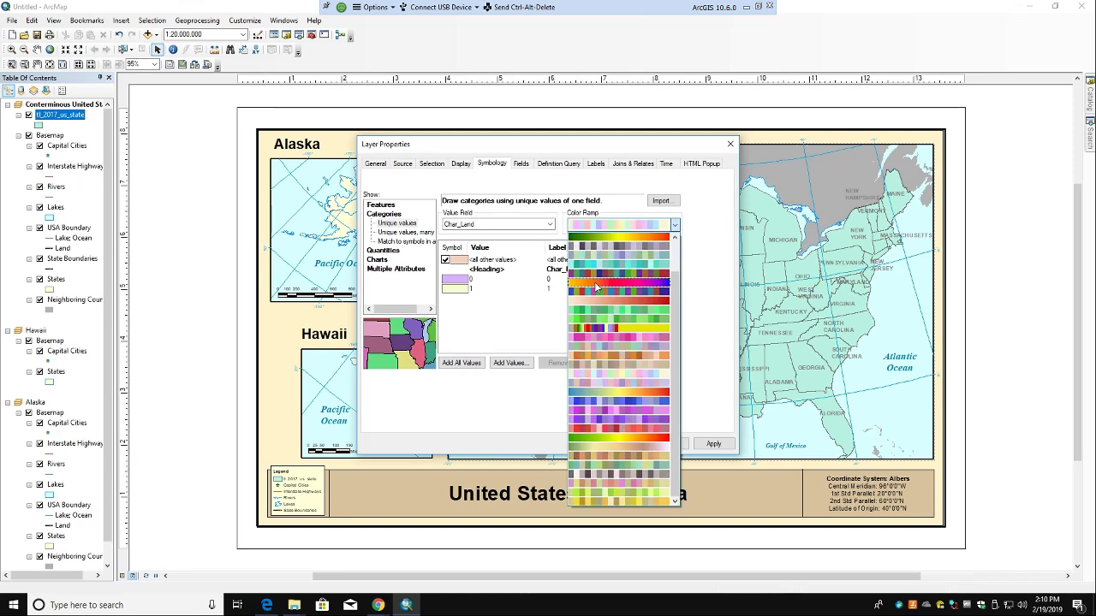
pyautogui.click(597, 284)
pyautogui.click(711, 443)
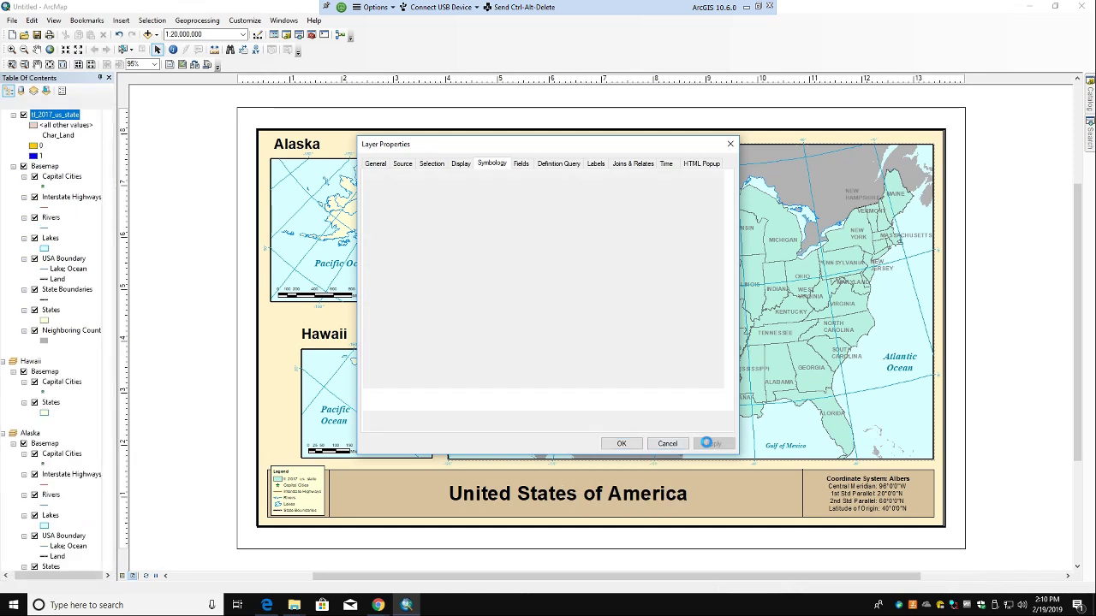
pyautogui.click(621, 443)
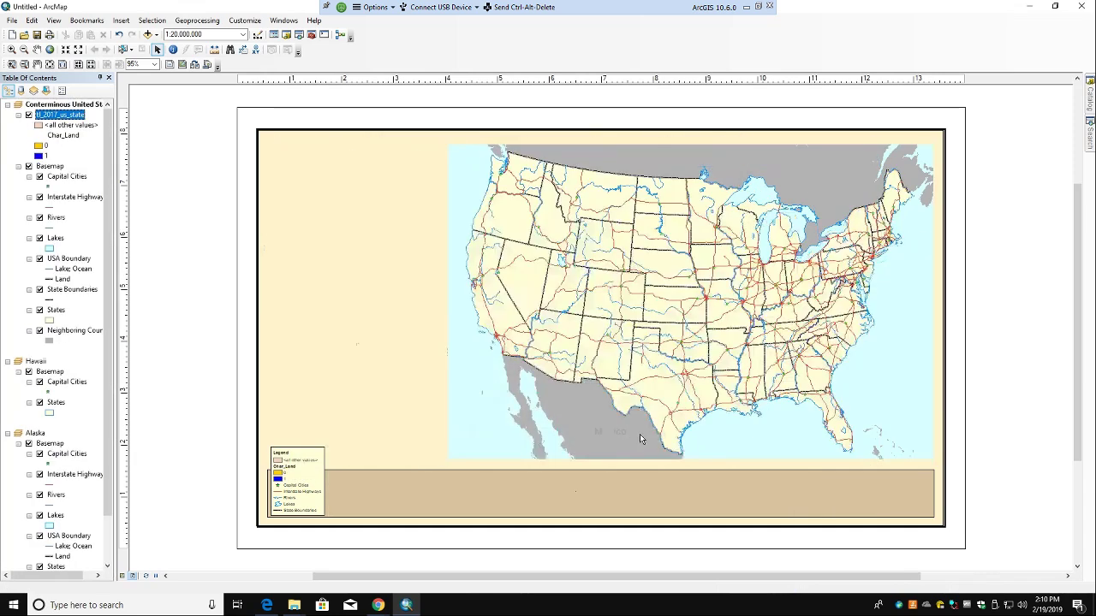
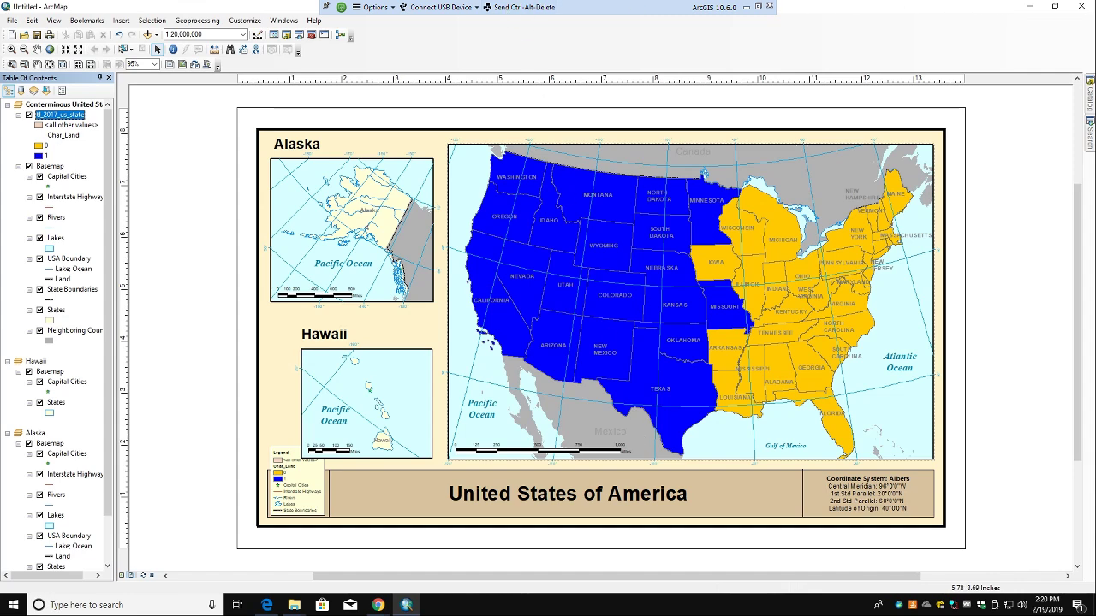
# Step: Exit ArcMap answering No to 'Save changes to Untitled?', then disconnect the VMware lab session
pyautogui.click(1077, 6)
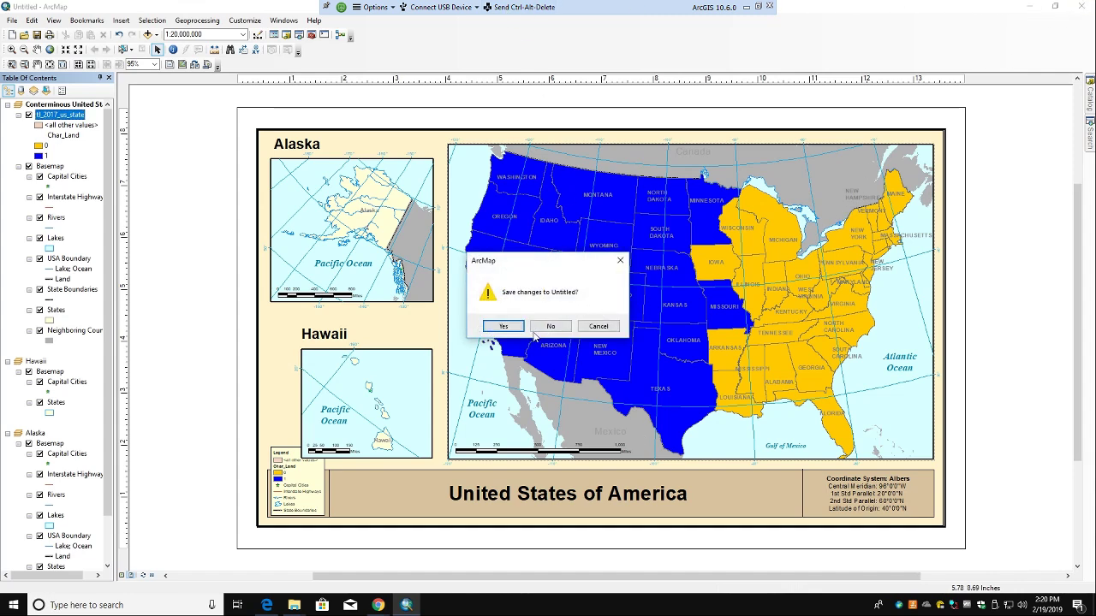
pyautogui.click(598, 327)
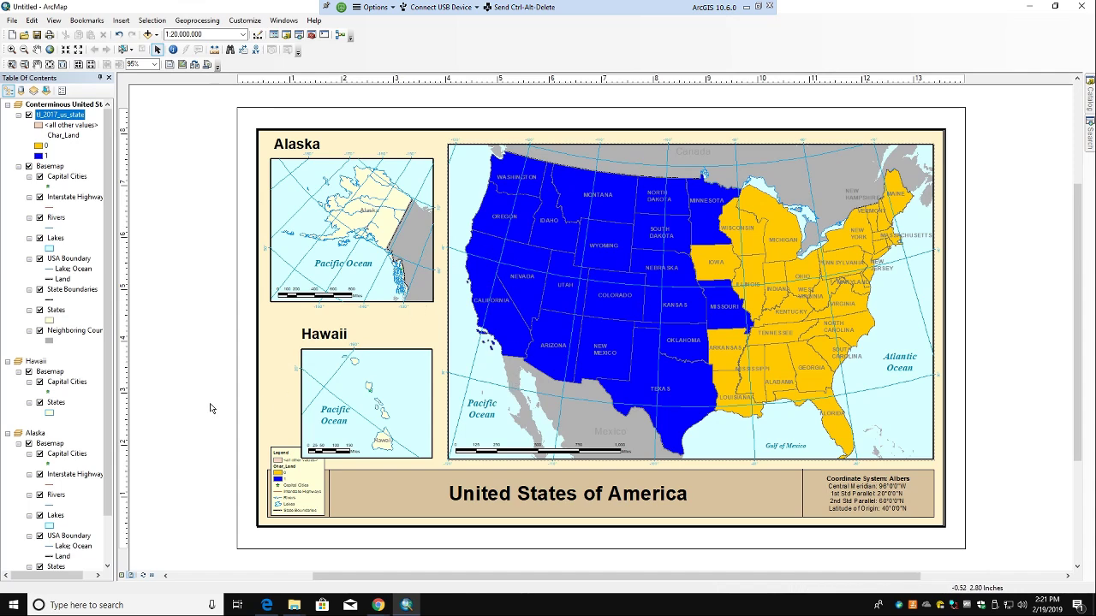
pyautogui.click(12, 22)
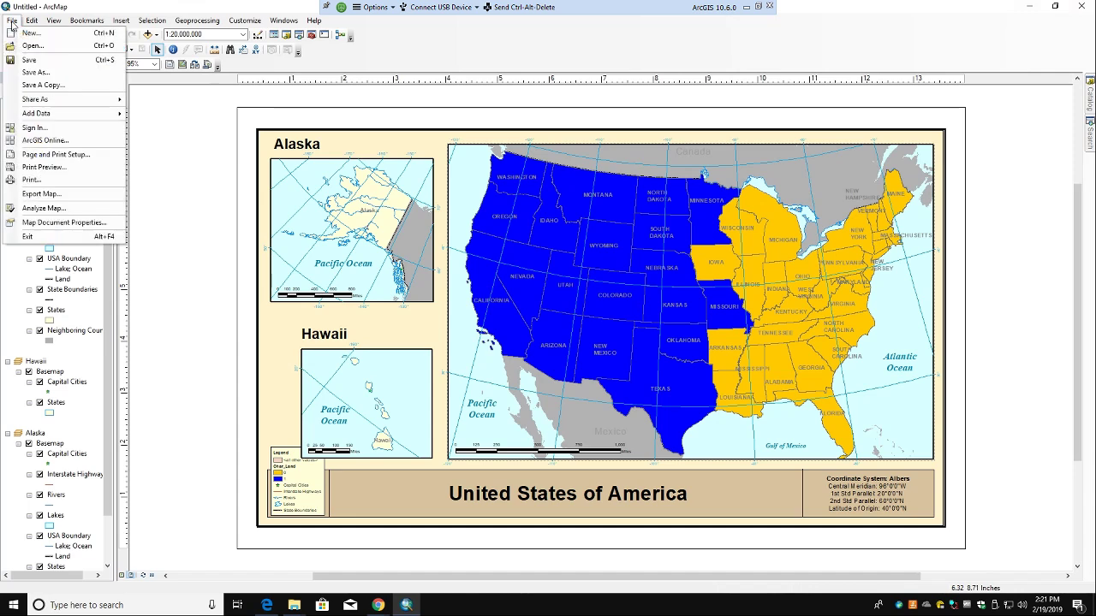
pyautogui.click(1080, 6)
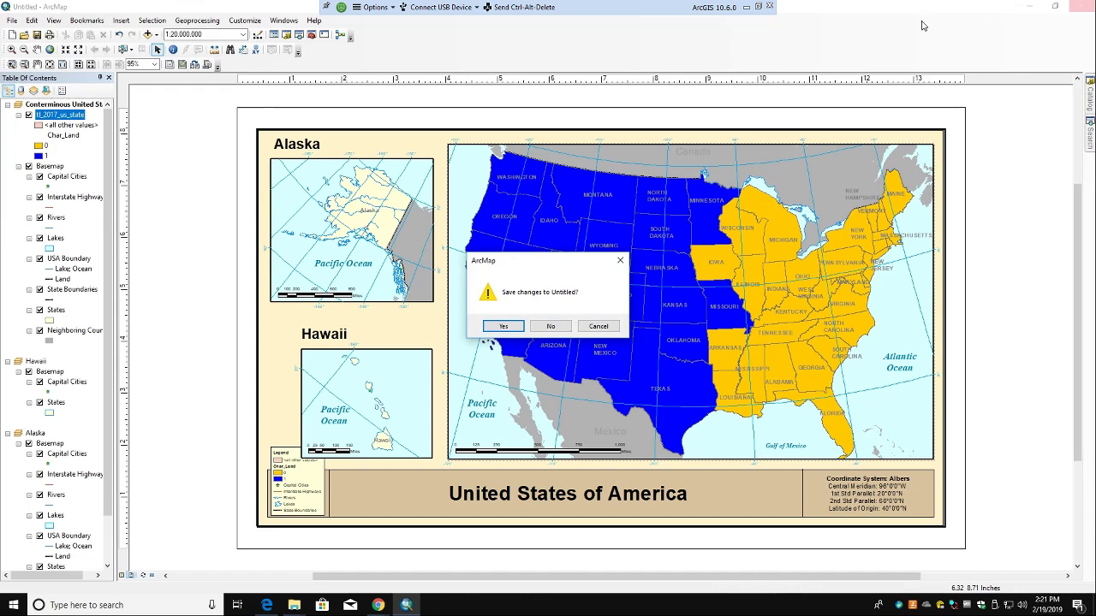
pyautogui.click(538, 331)
pyautogui.click(767, 6)
pyautogui.click(577, 345)
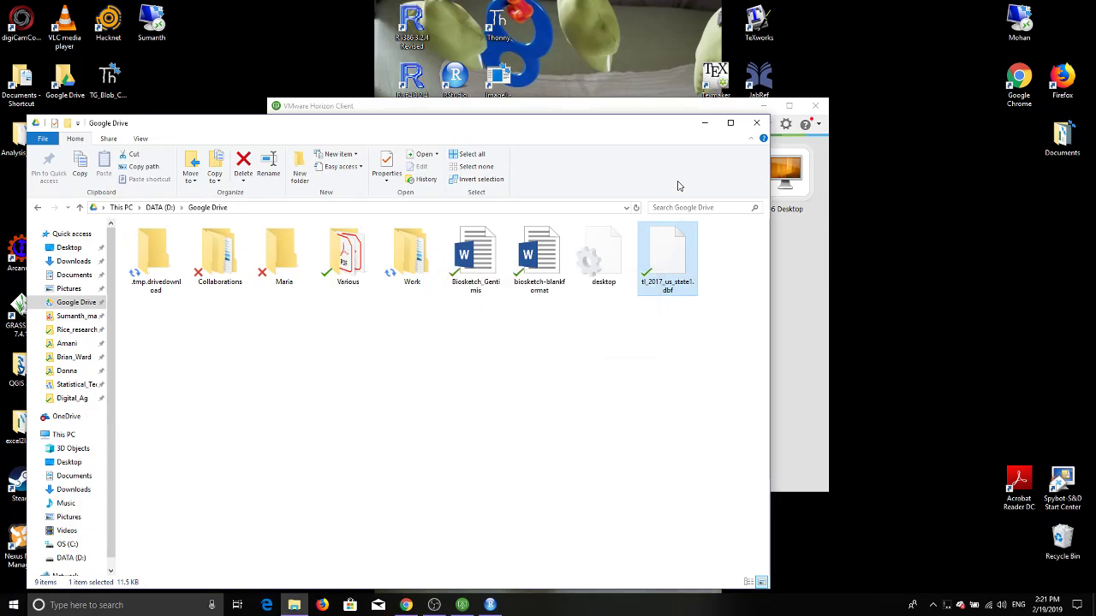
# Step: Close the VMware client and navigate Chrome back to the Moodle course's main page
pyautogui.click(813, 109)
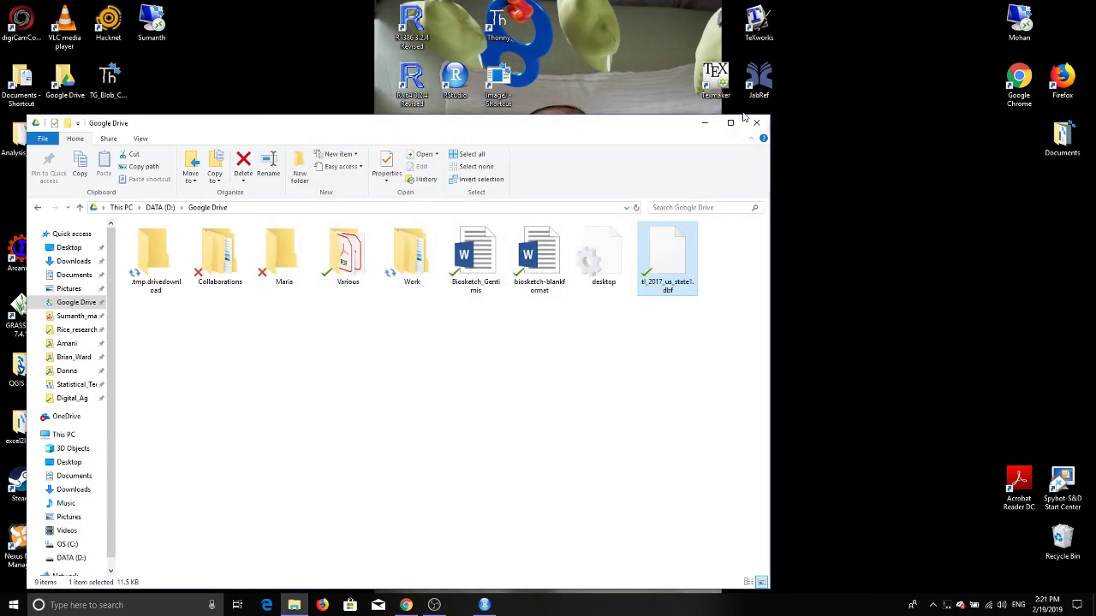
pyautogui.click(406, 606)
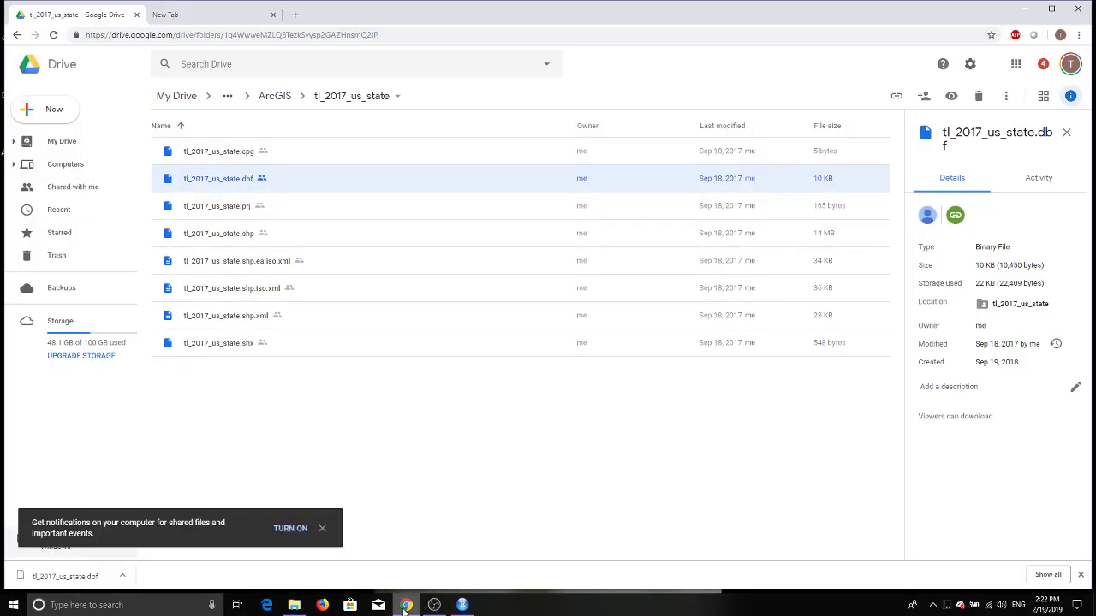
pyautogui.click(17, 35)
pyautogui.click(17, 35)
pyautogui.click(16, 36)
pyautogui.click(16, 35)
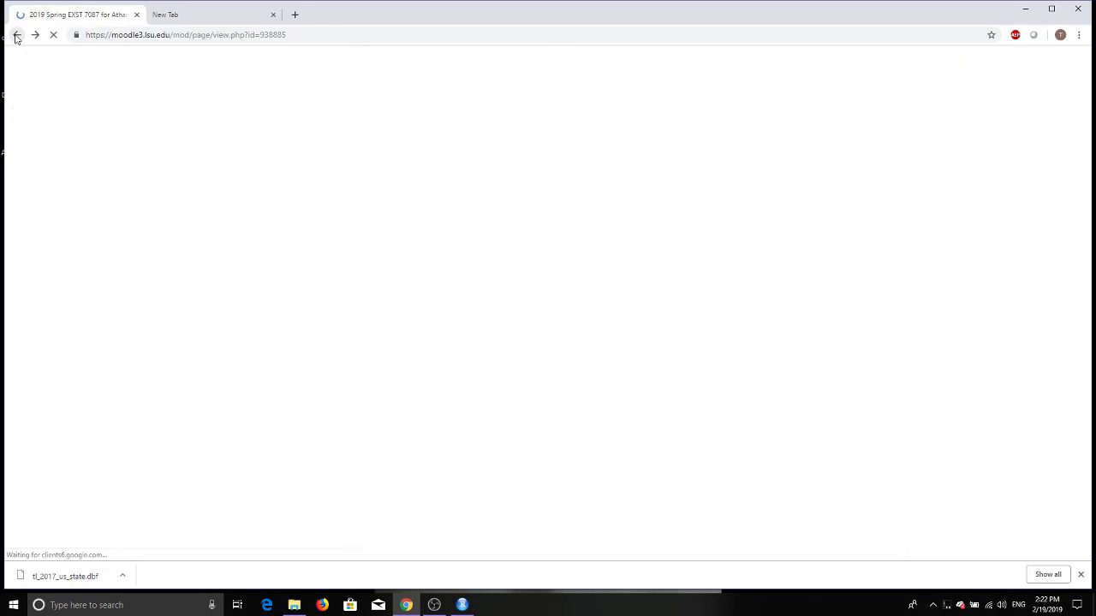
pyautogui.click(16, 35)
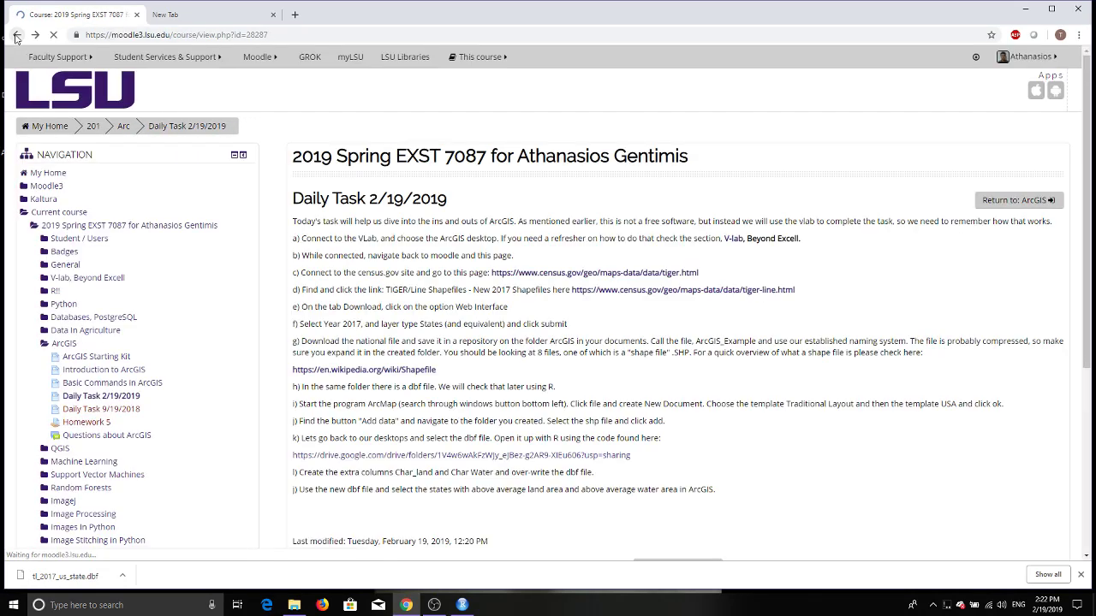
# Step: Browse the Introduction to ArcGIS videos, return to the course, then close Chrome and the Google Drive folder
pyautogui.click(362, 305)
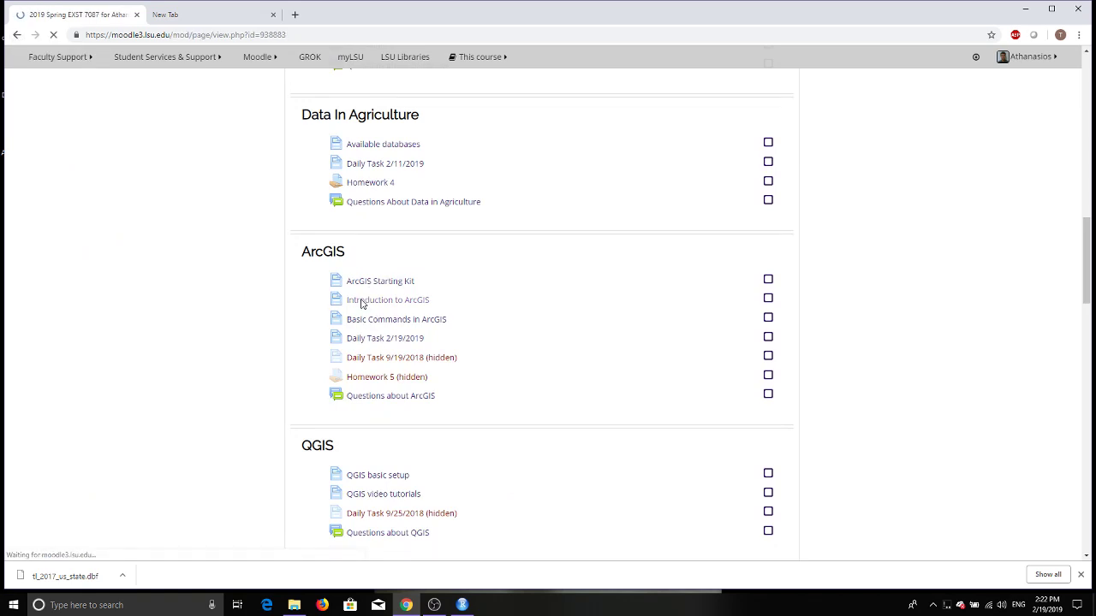
pyautogui.scroll(-5, 366, 305)
pyautogui.scroll(-12, 366, 305)
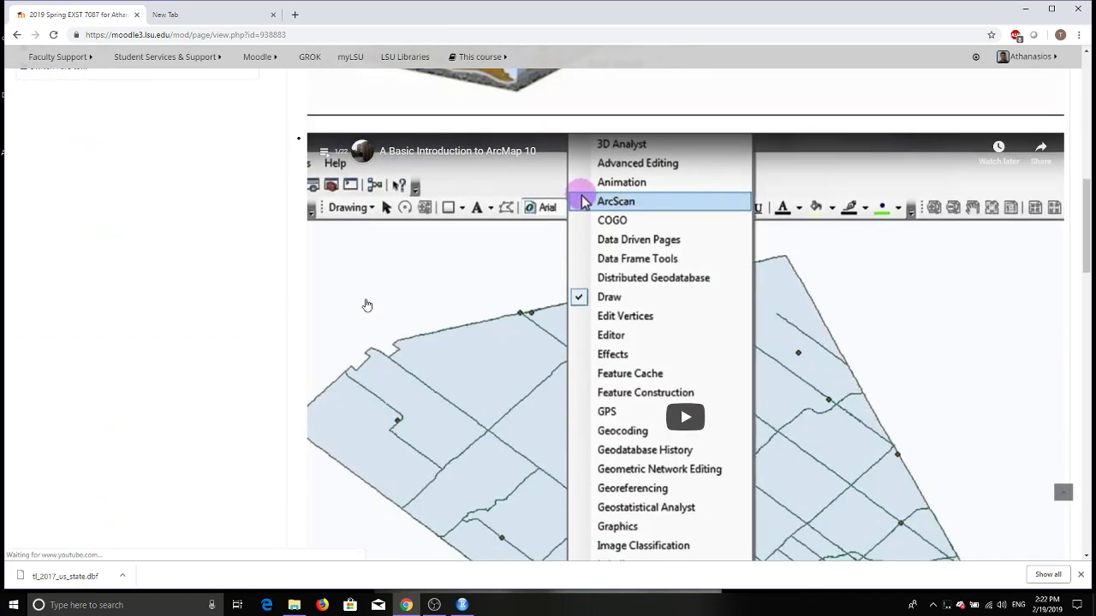
pyautogui.scroll(-8, 370, 305)
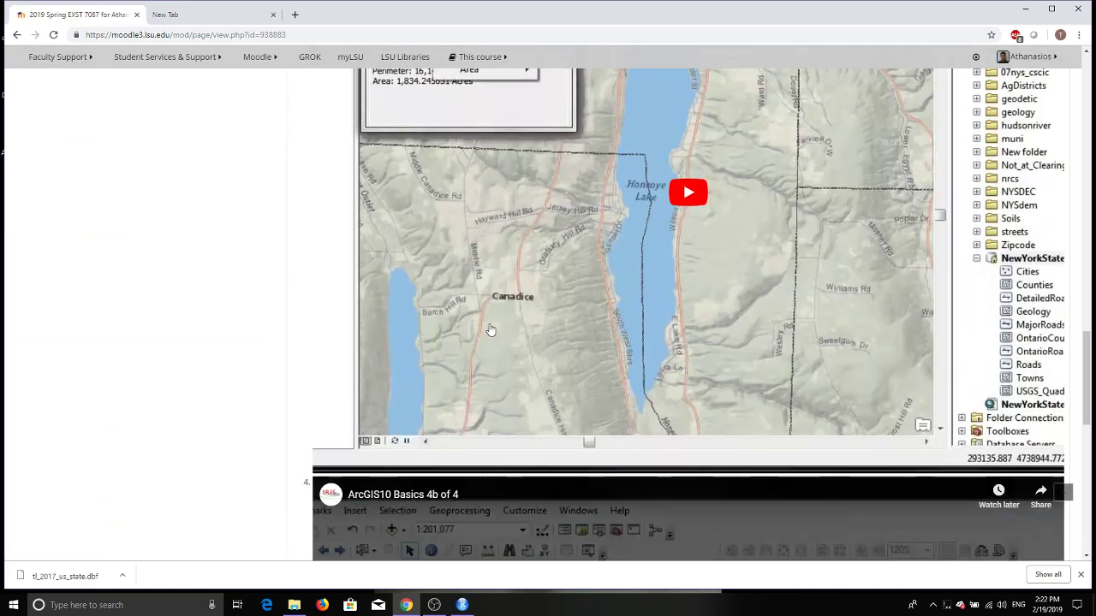
pyautogui.scroll(4, 485, 330)
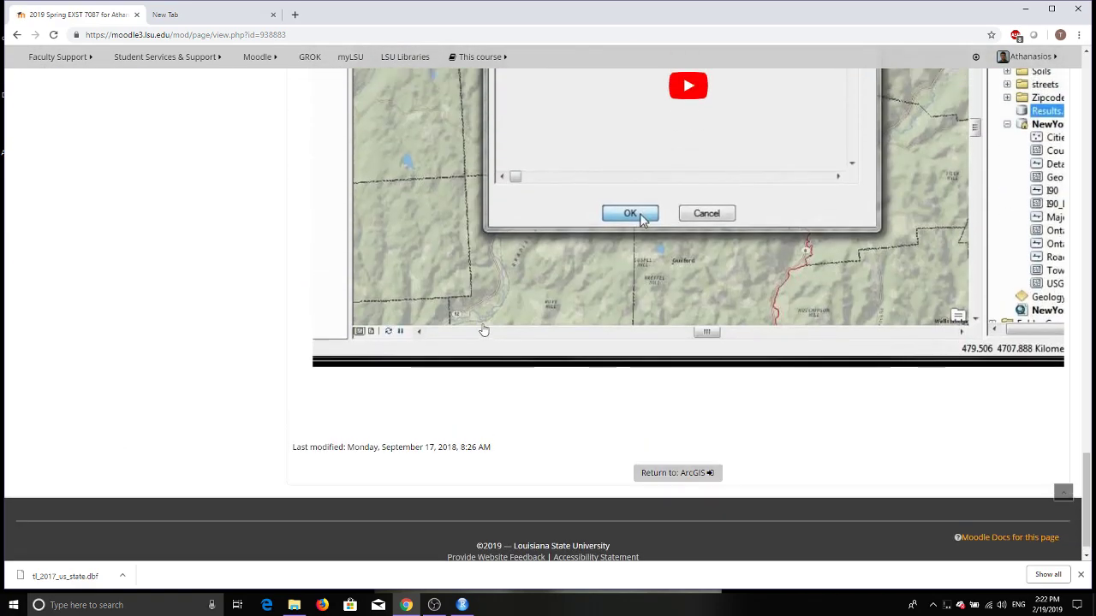
pyautogui.click(17, 35)
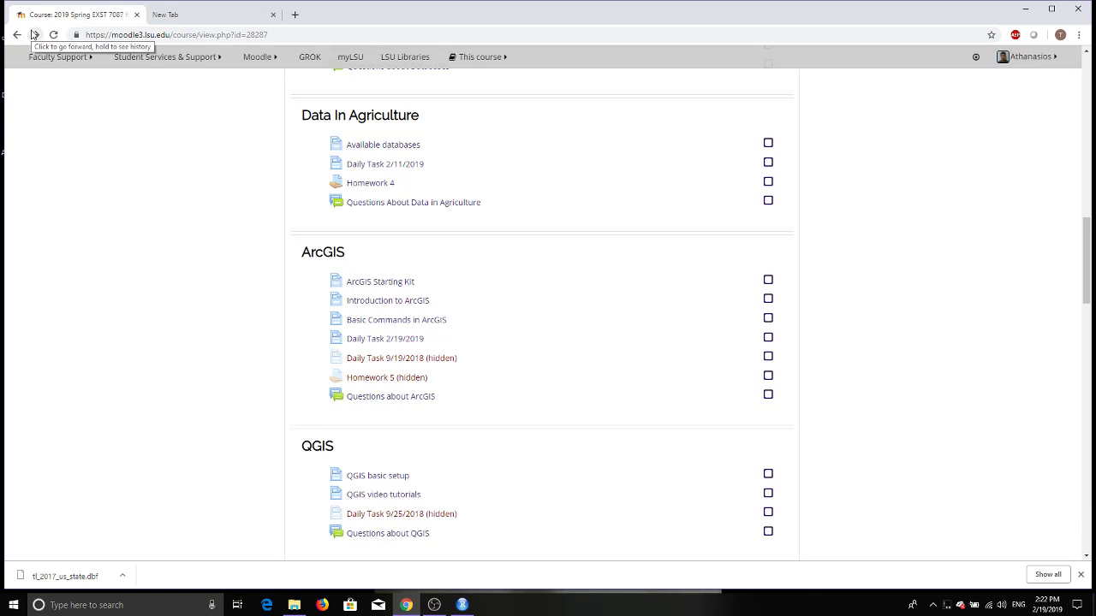
pyautogui.click(1080, 14)
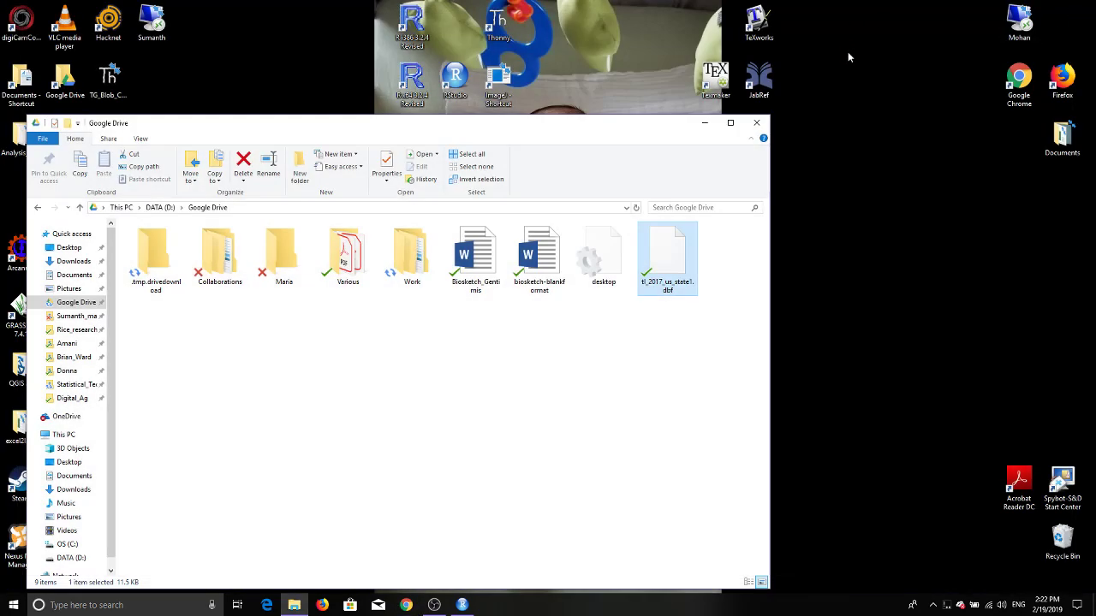
pyautogui.click(756, 121)
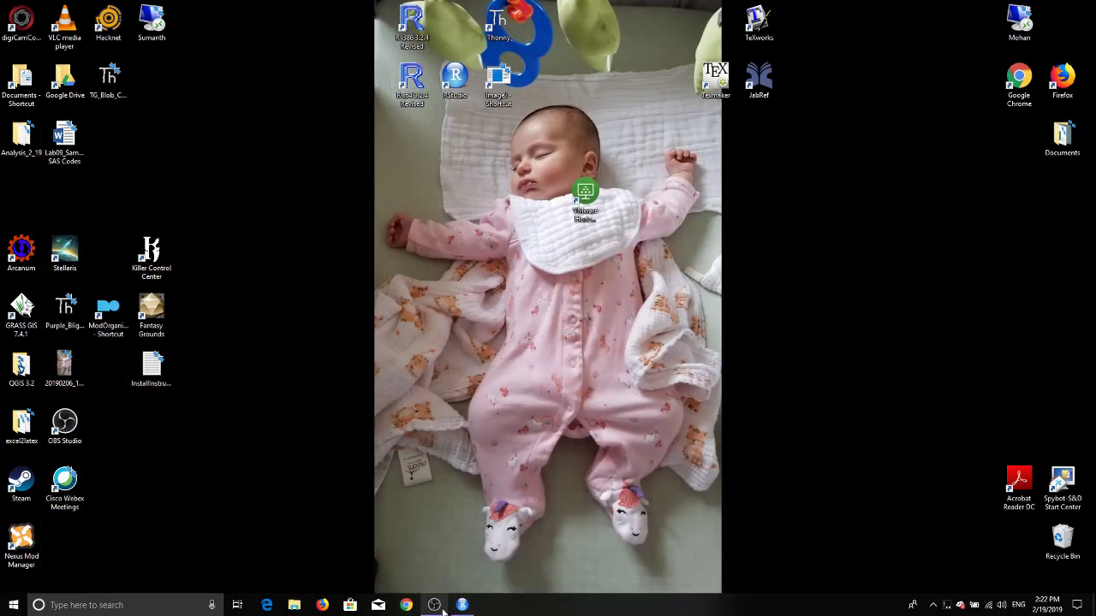